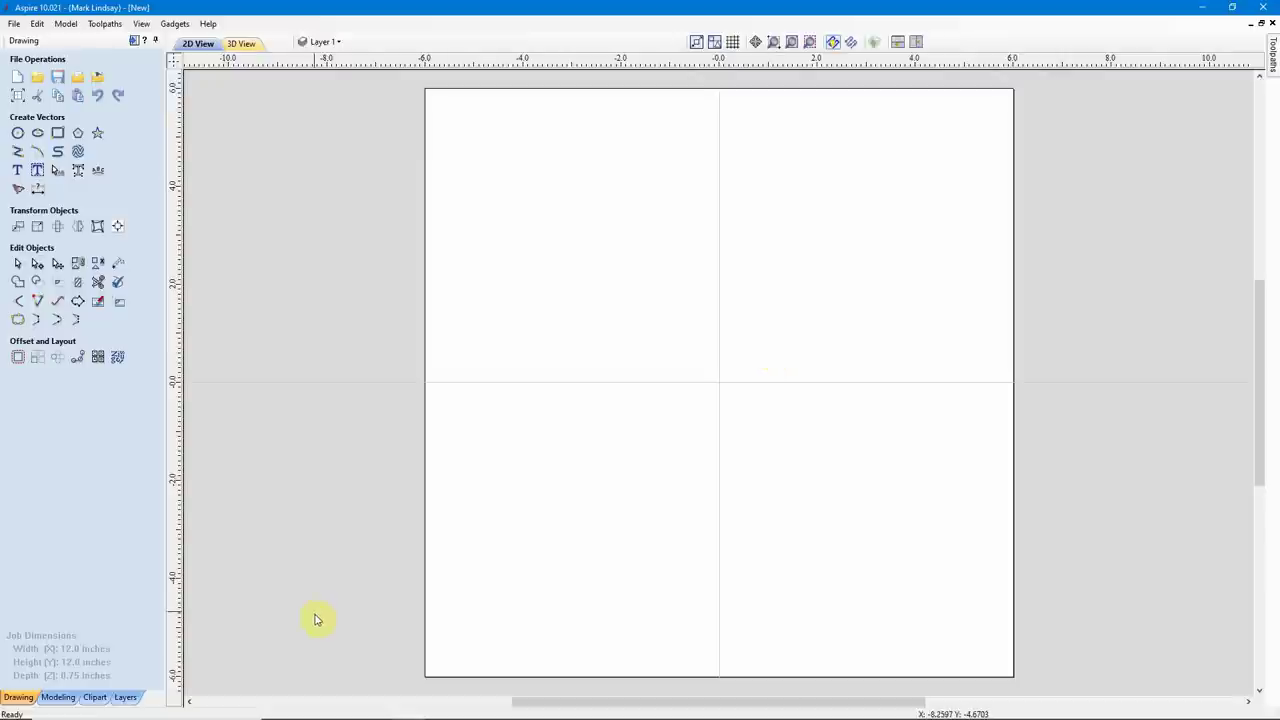
# Step: Place the Apple 3D clipart from the Clipart root folder at the centre of the job
pyautogui.click(94, 698)
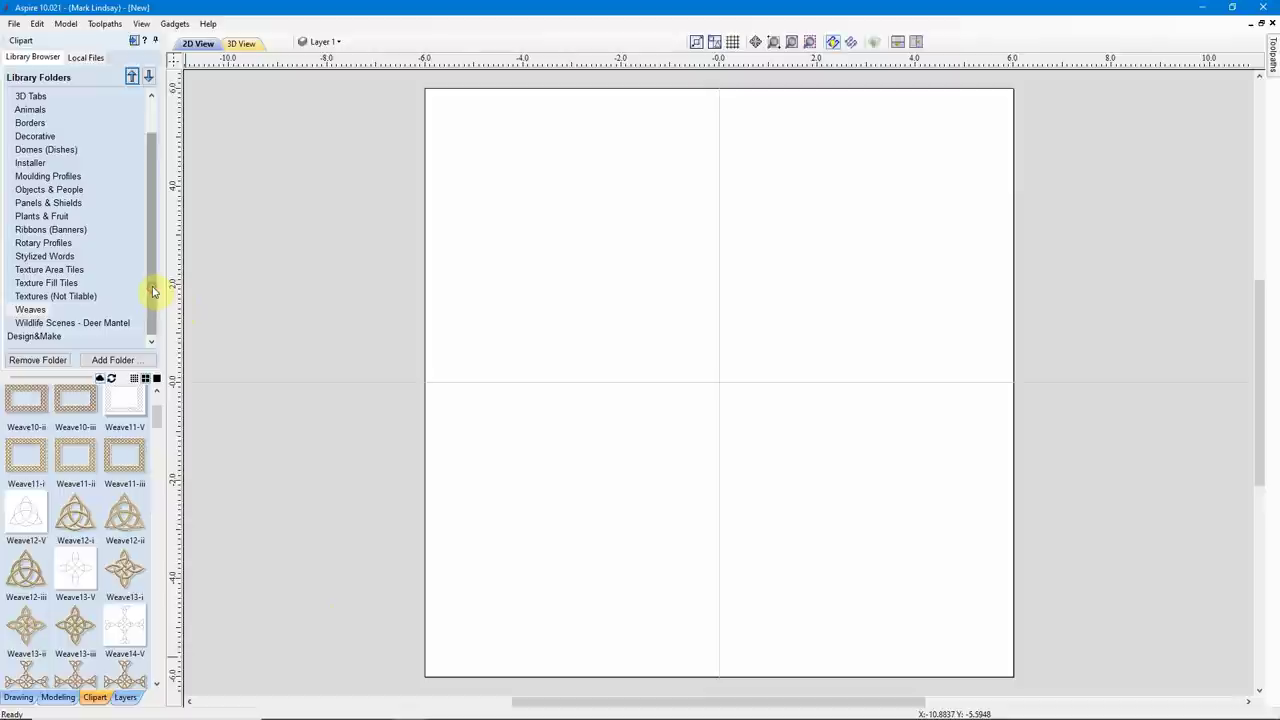
pyautogui.moveTo(153, 291); pyautogui.dragTo(154, 220)
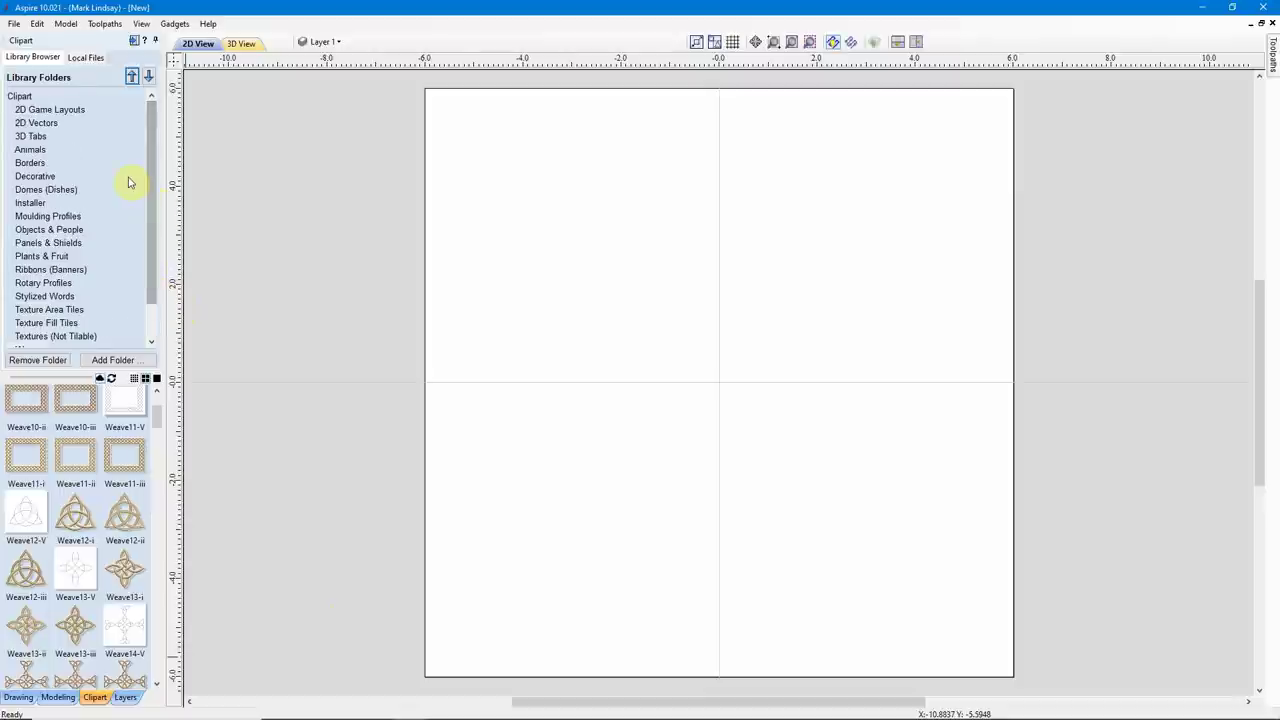
pyautogui.click(20, 96)
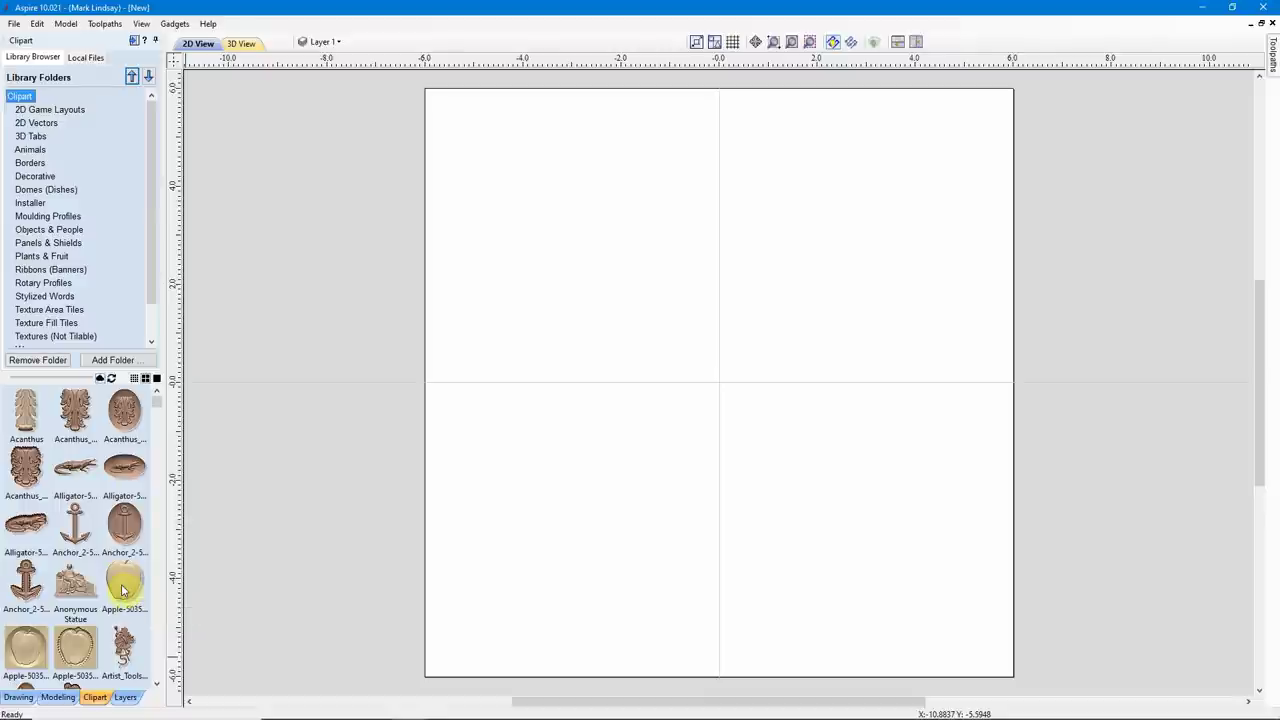
pyautogui.doubleClick(123, 591)
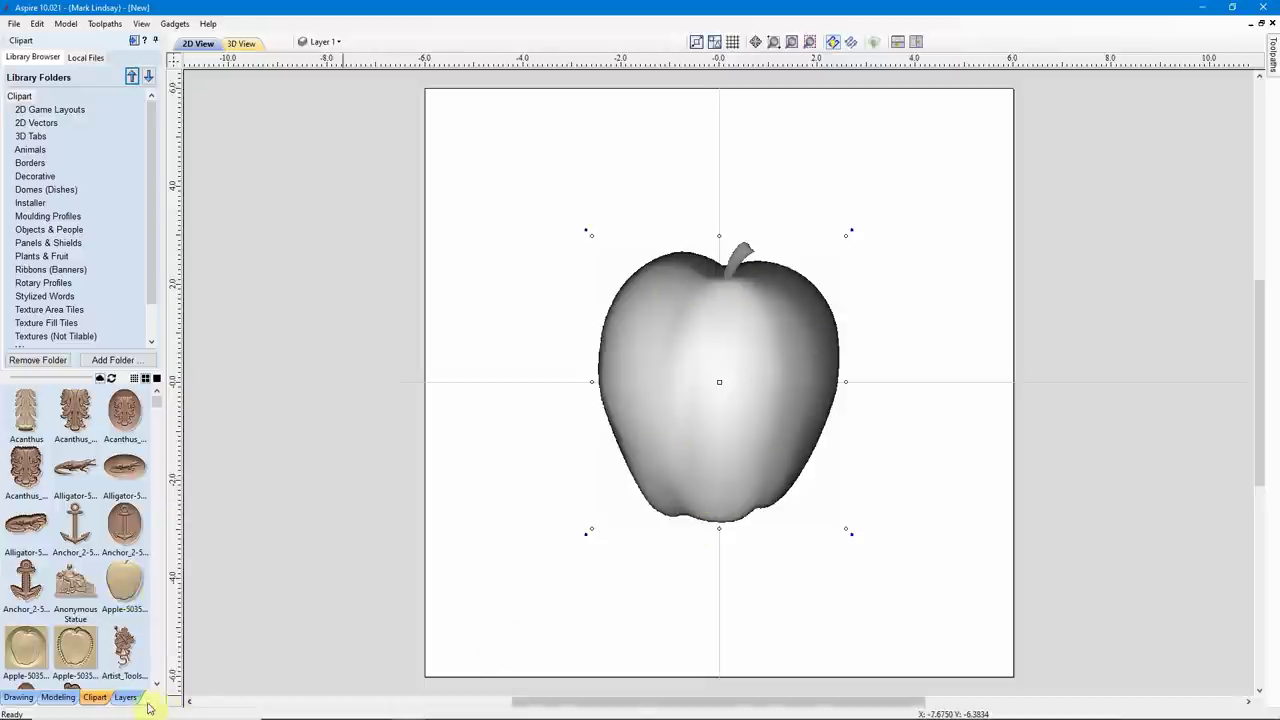
# Step: Show the Modeling tools, tile the 2D and 3D views vertically, and orbit the apple back to front
pyautogui.click(58, 698)
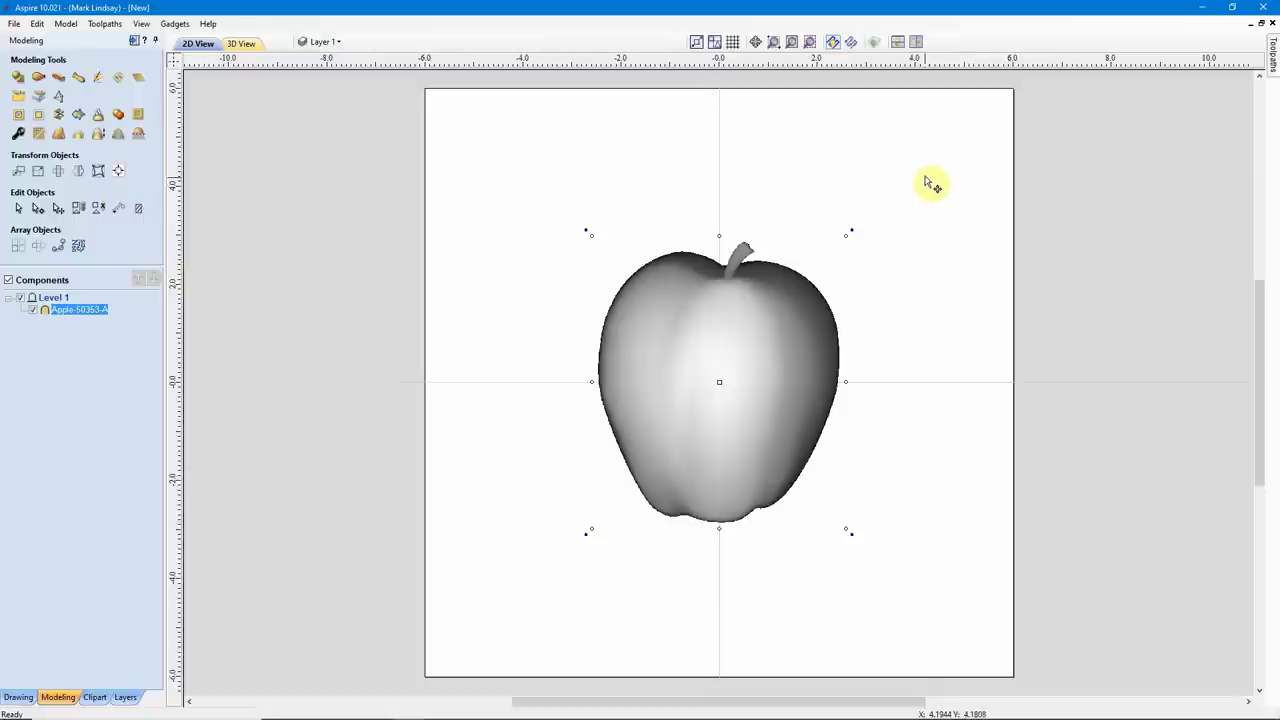
pyautogui.click(916, 45)
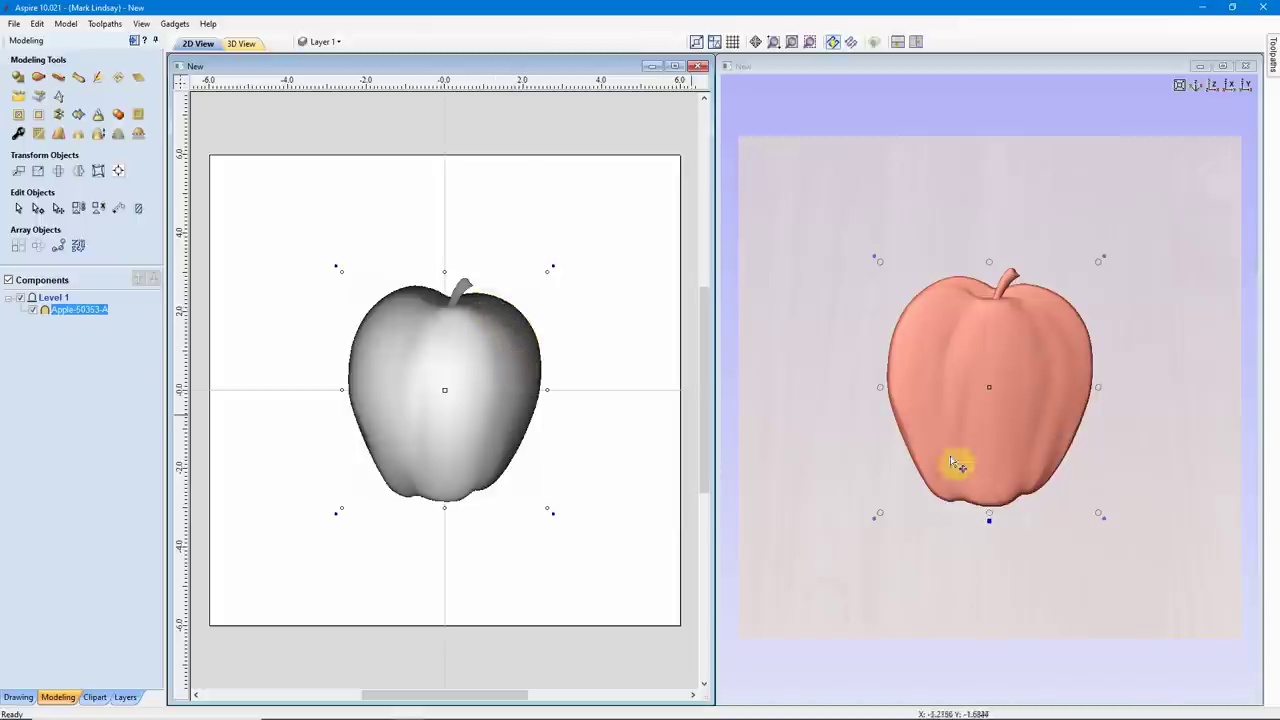
pyautogui.click(1185, 419)
pyautogui.moveTo(1143, 409); pyautogui.dragTo(1073, 370)
pyautogui.scroll(2, 1073, 370)
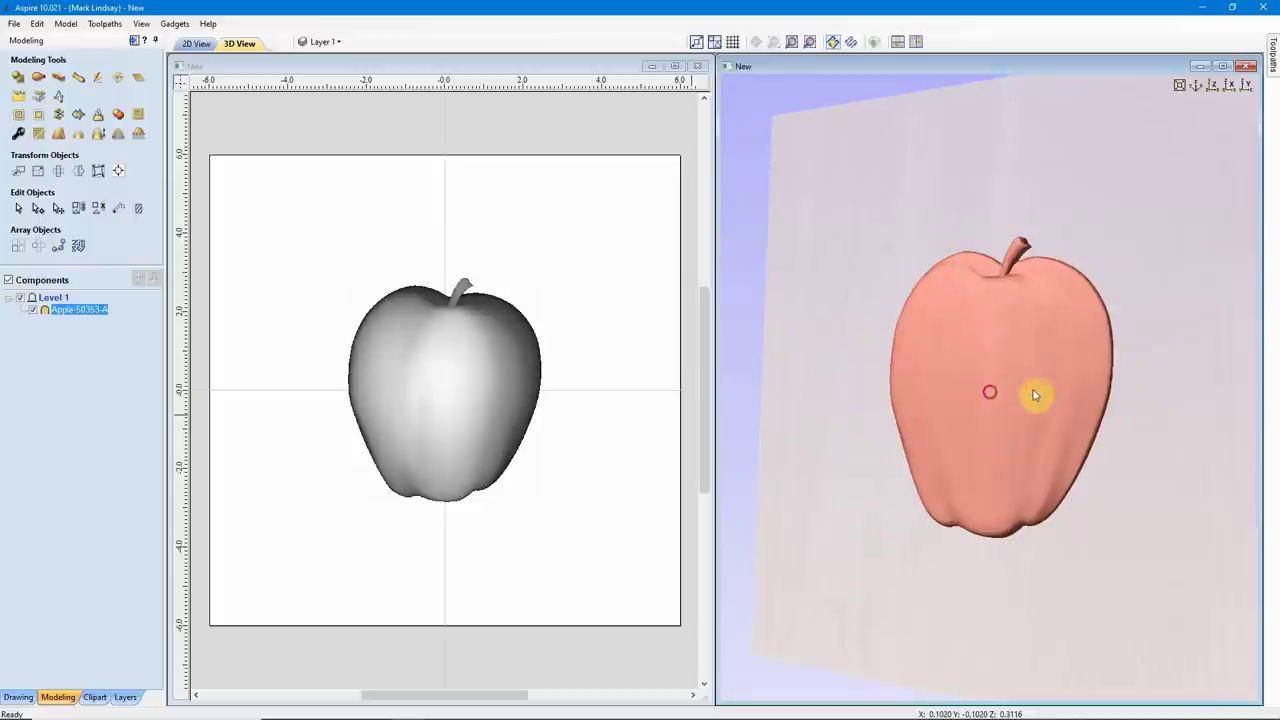
pyautogui.moveTo(1040, 391); pyautogui.dragTo(1094, 391)
pyautogui.moveTo(1000, 337); pyautogui.dragTo(975, 408)
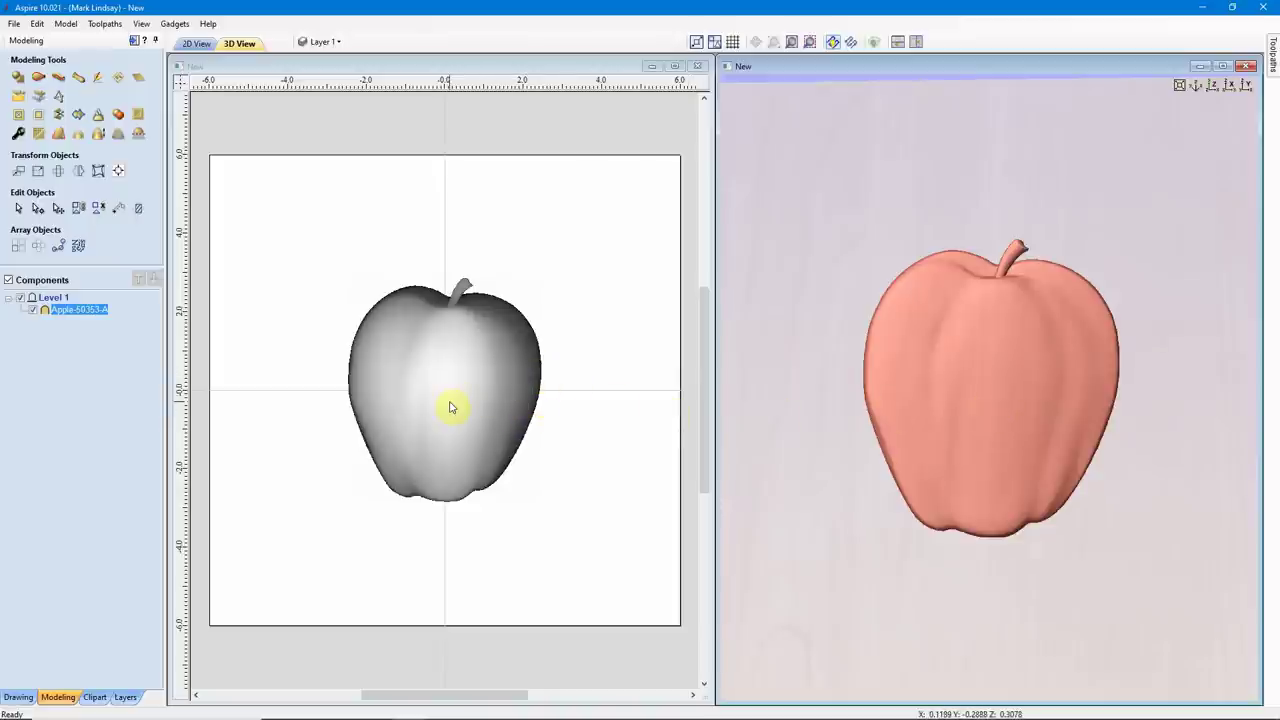
pyautogui.click(608, 184)
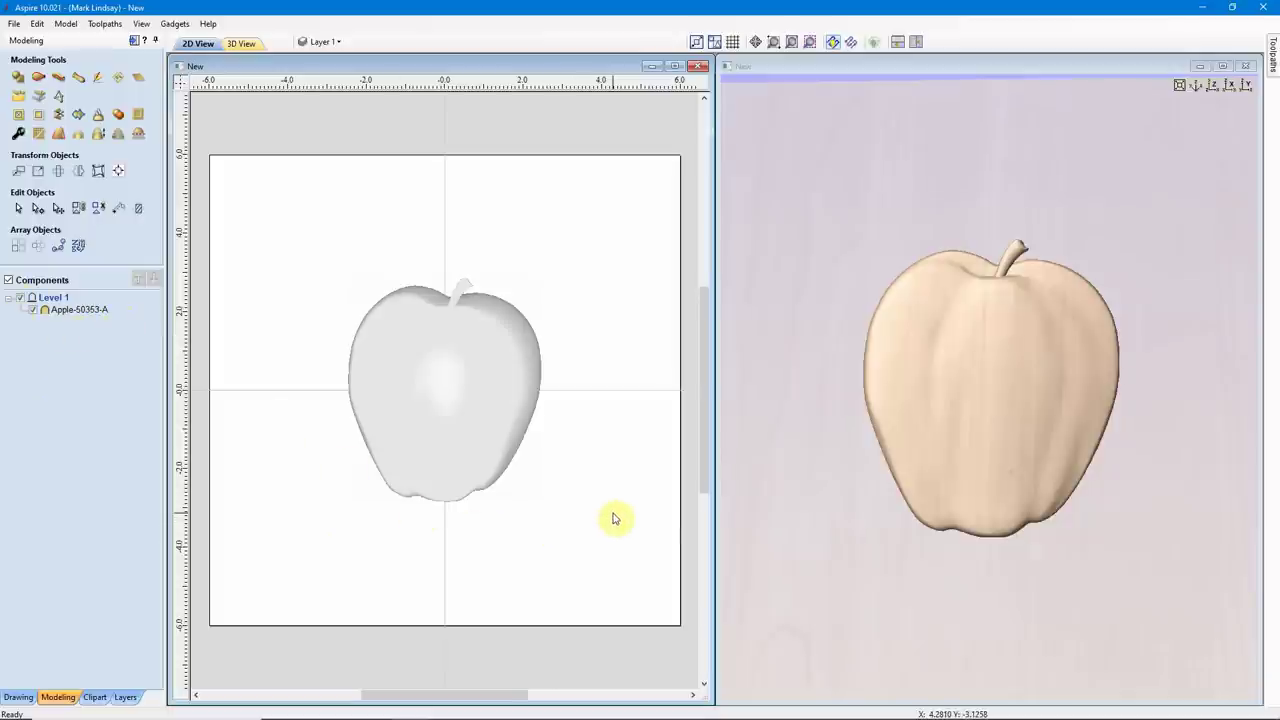
pyautogui.click(438, 393)
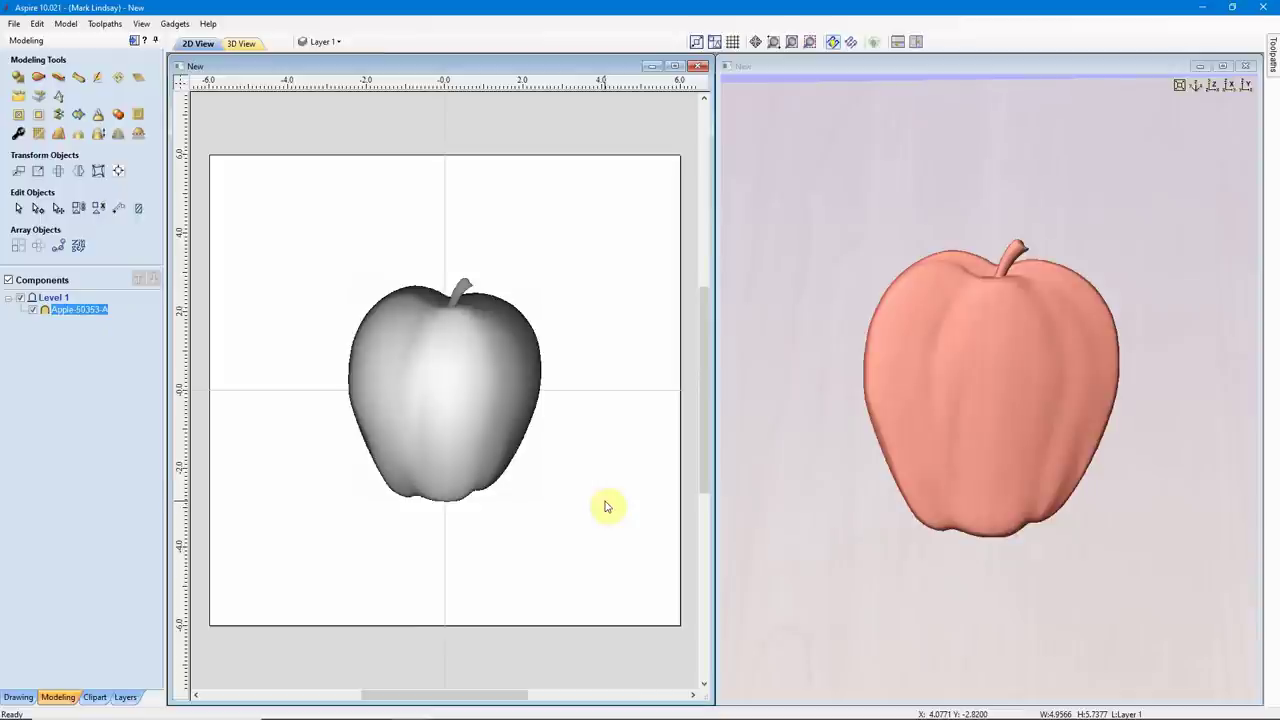
pyautogui.click(605, 503)
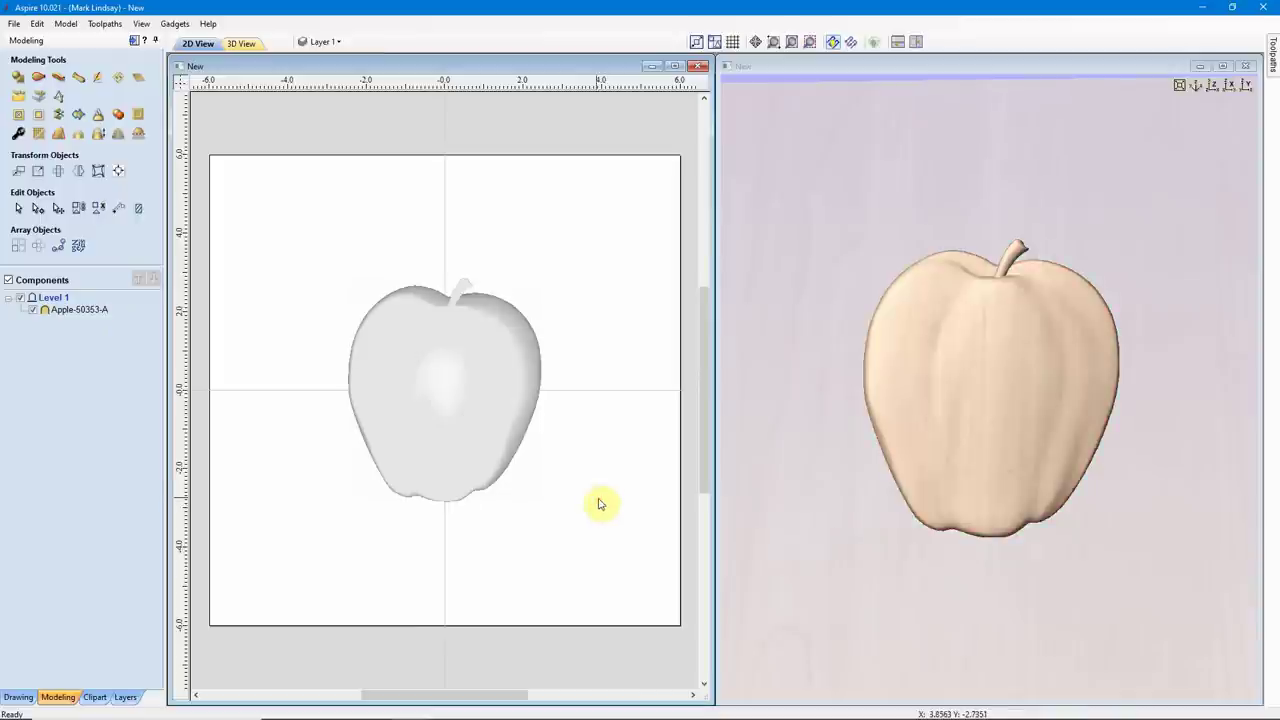
pyautogui.click(1010, 401)
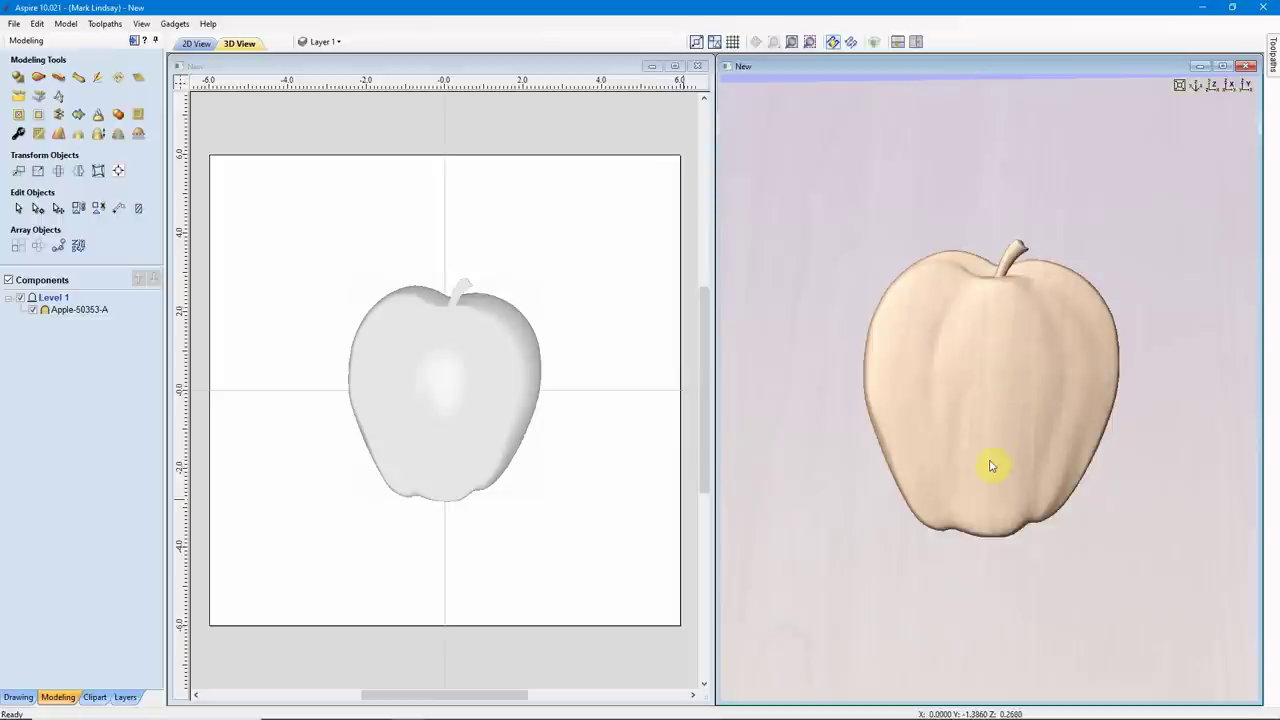
pyautogui.click(990, 372)
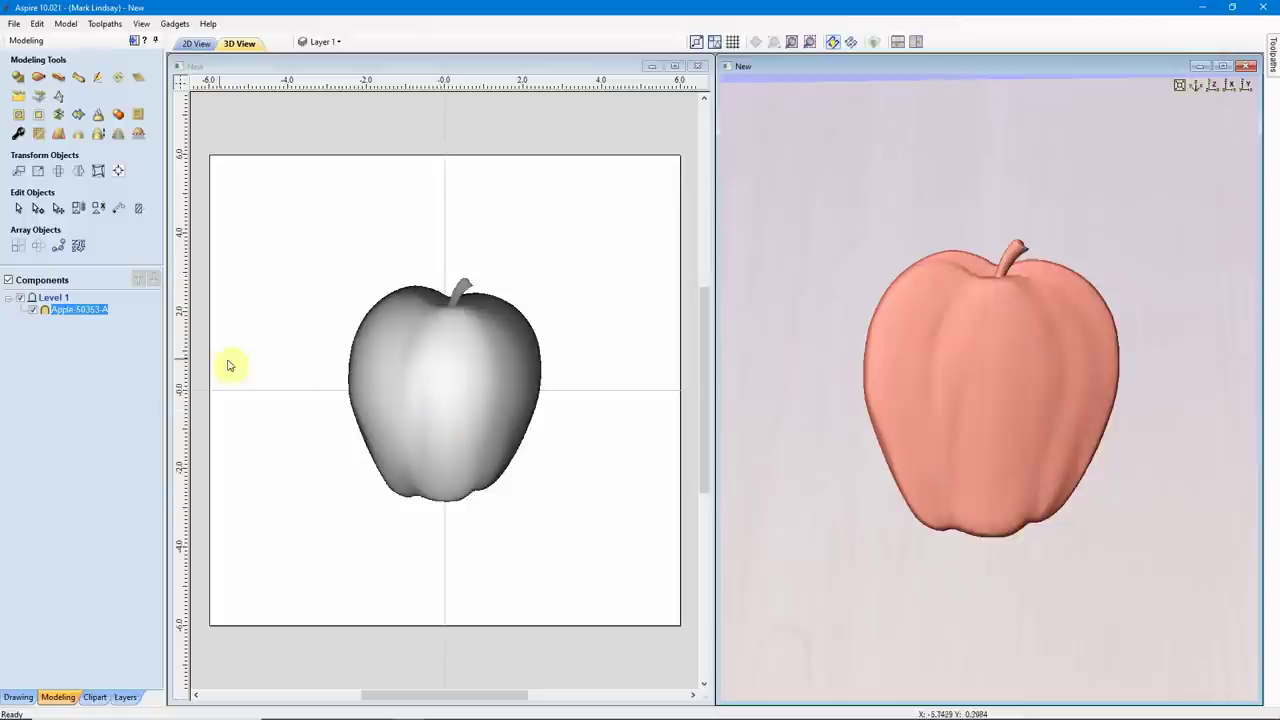
pyautogui.moveTo(81, 318)
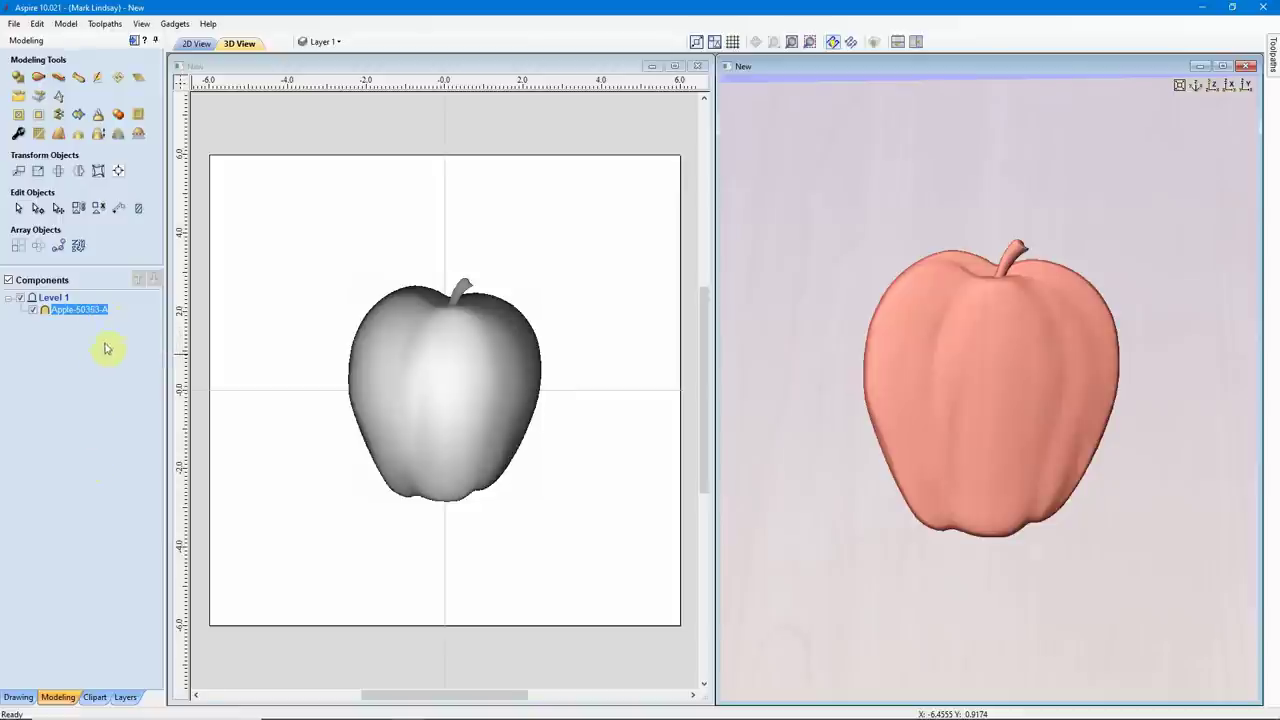
# Step: Reselect Apple-50353-A to review its Merge mode, base Z 0.0 and 0.3149-inch height
pyautogui.click(106, 442)
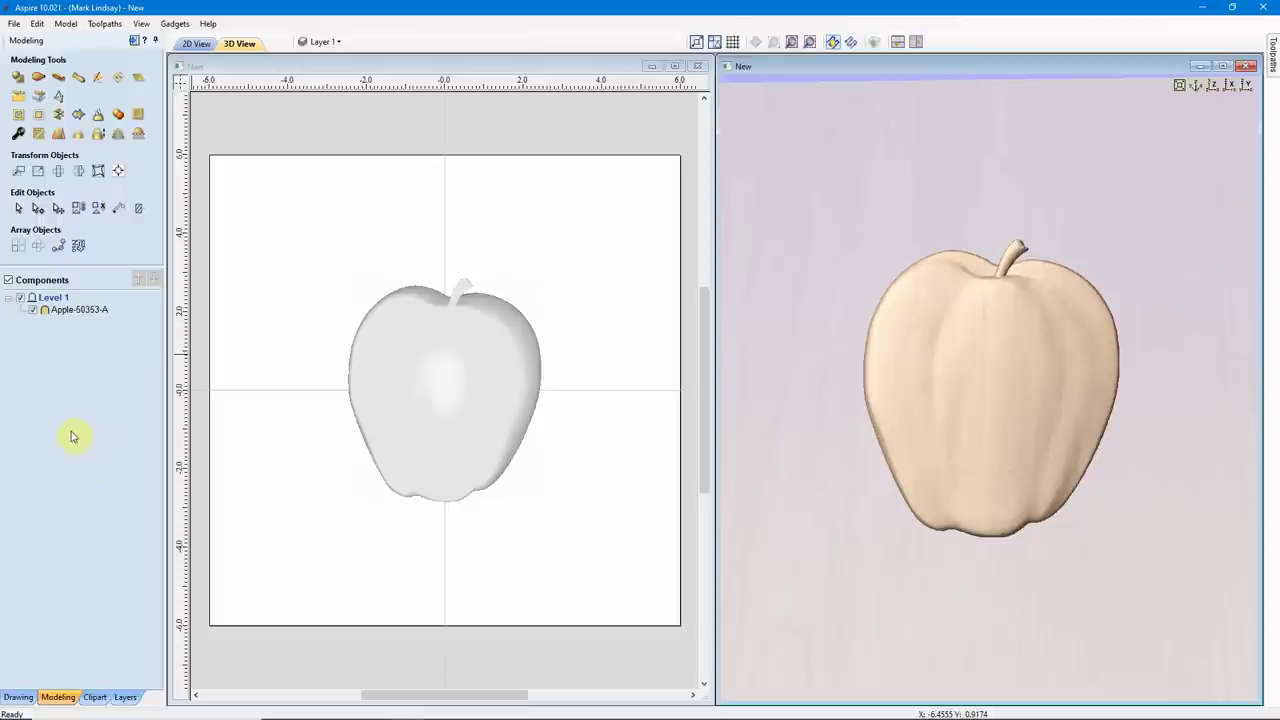
pyautogui.click(82, 309)
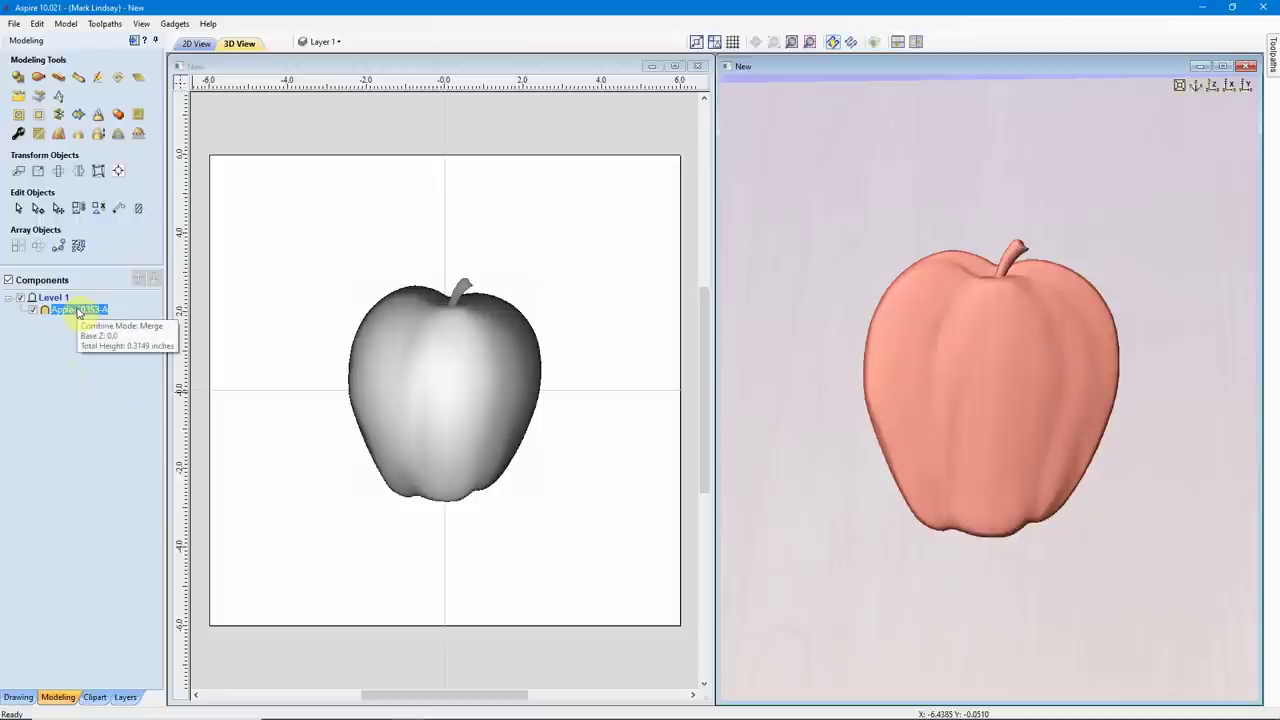
pyautogui.click(78, 311)
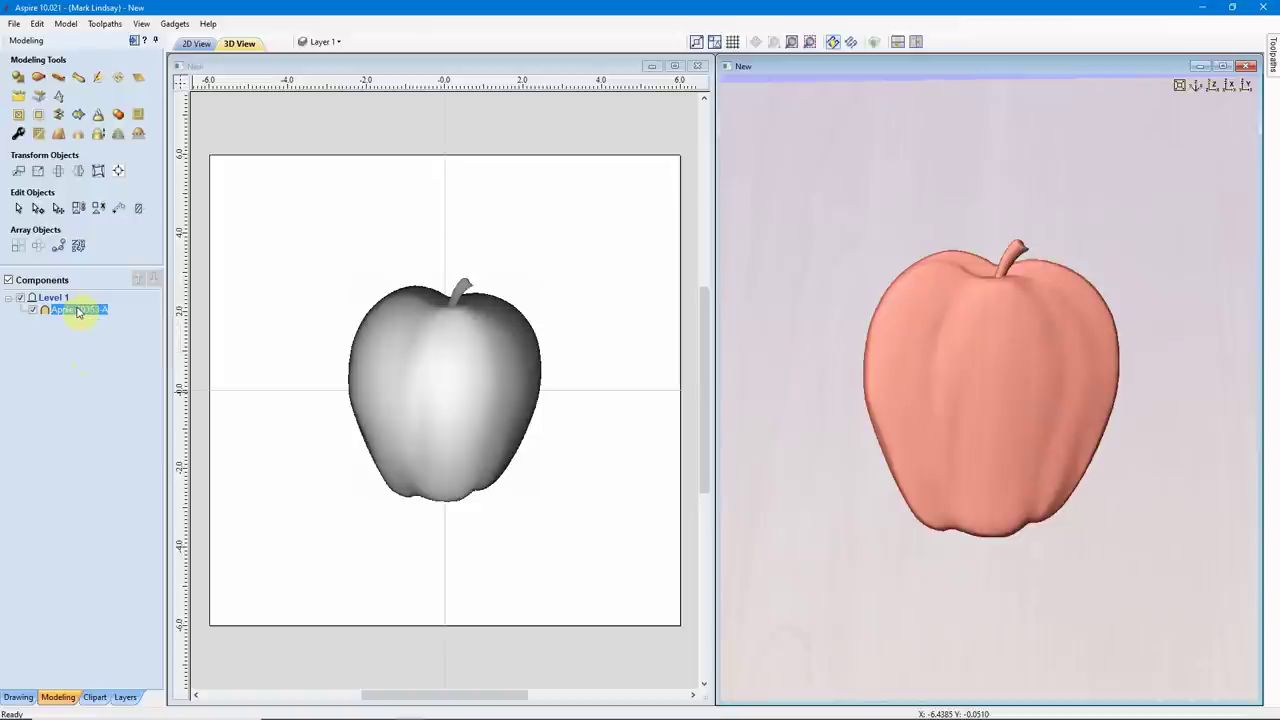
pyautogui.rightClick(78, 311)
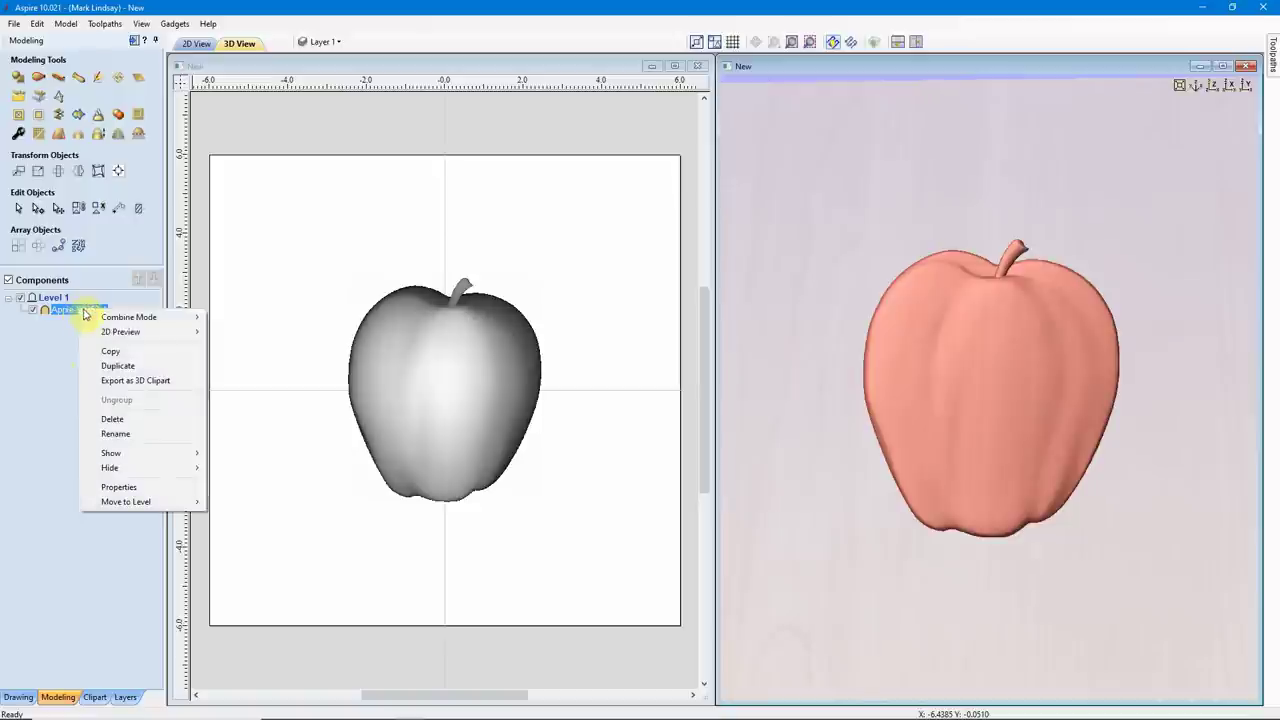
pyautogui.moveTo(135, 318)
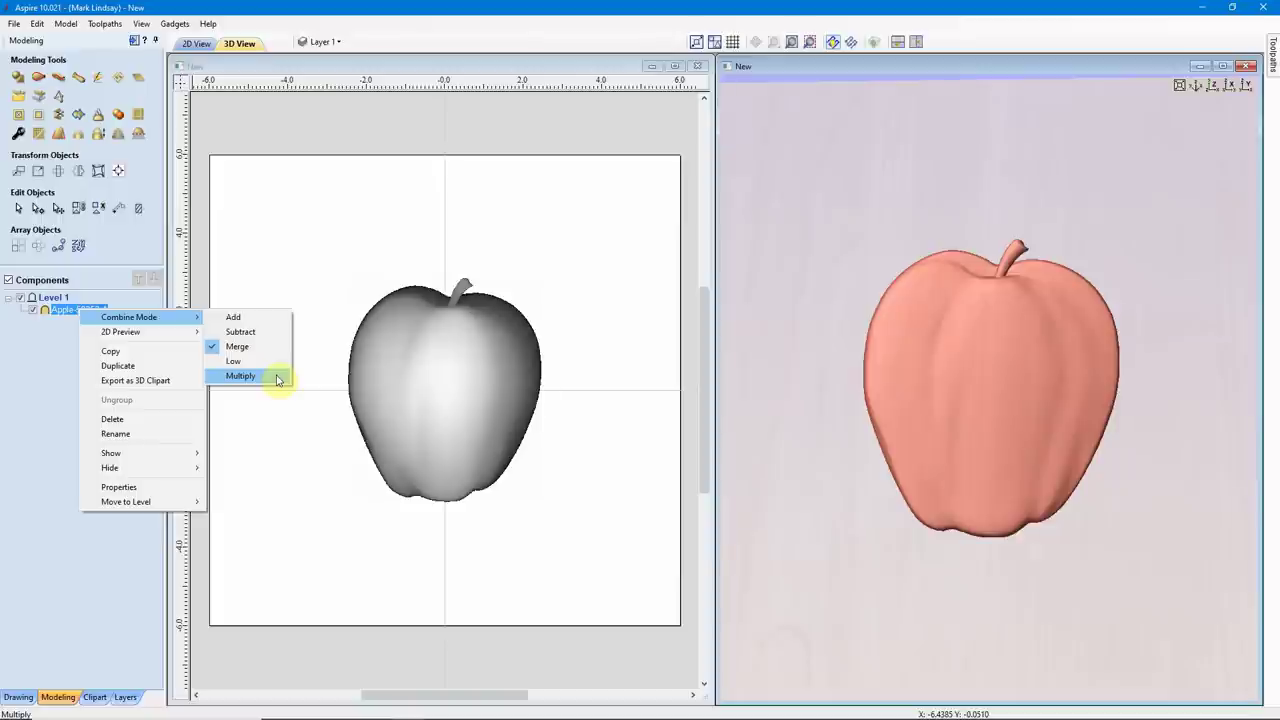
pyautogui.click(62, 312)
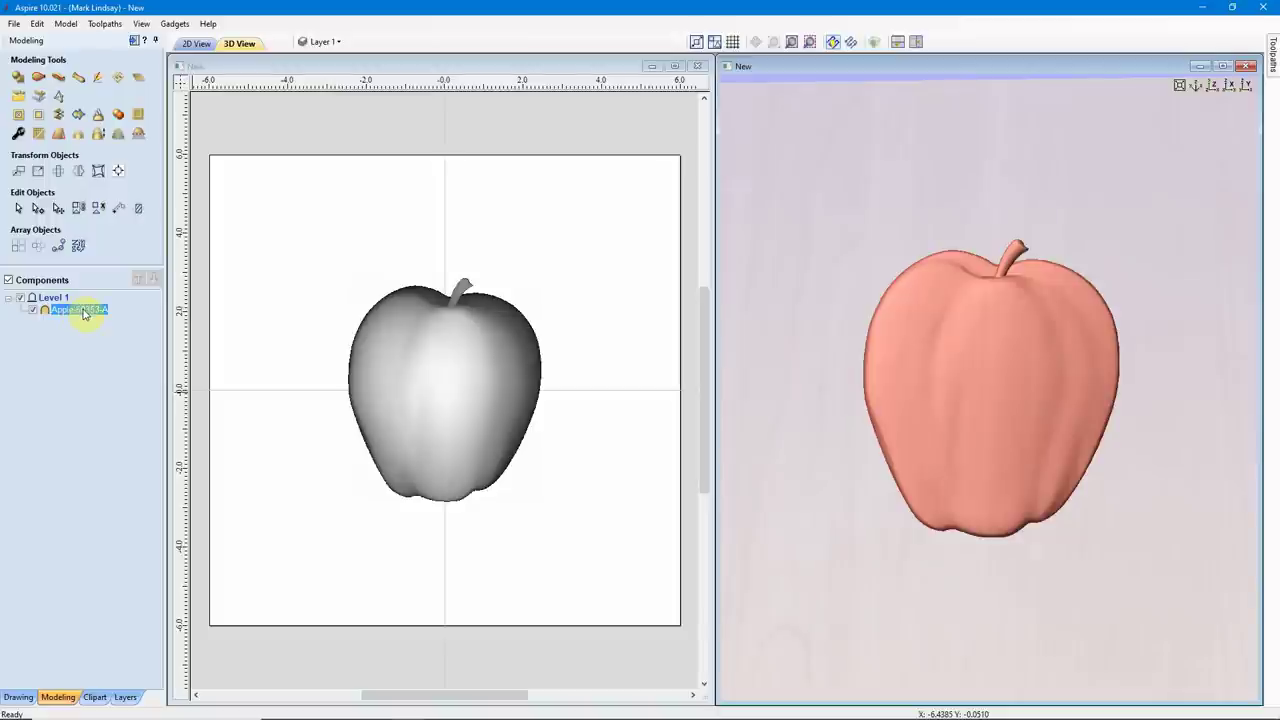
pyautogui.moveTo(81, 314)
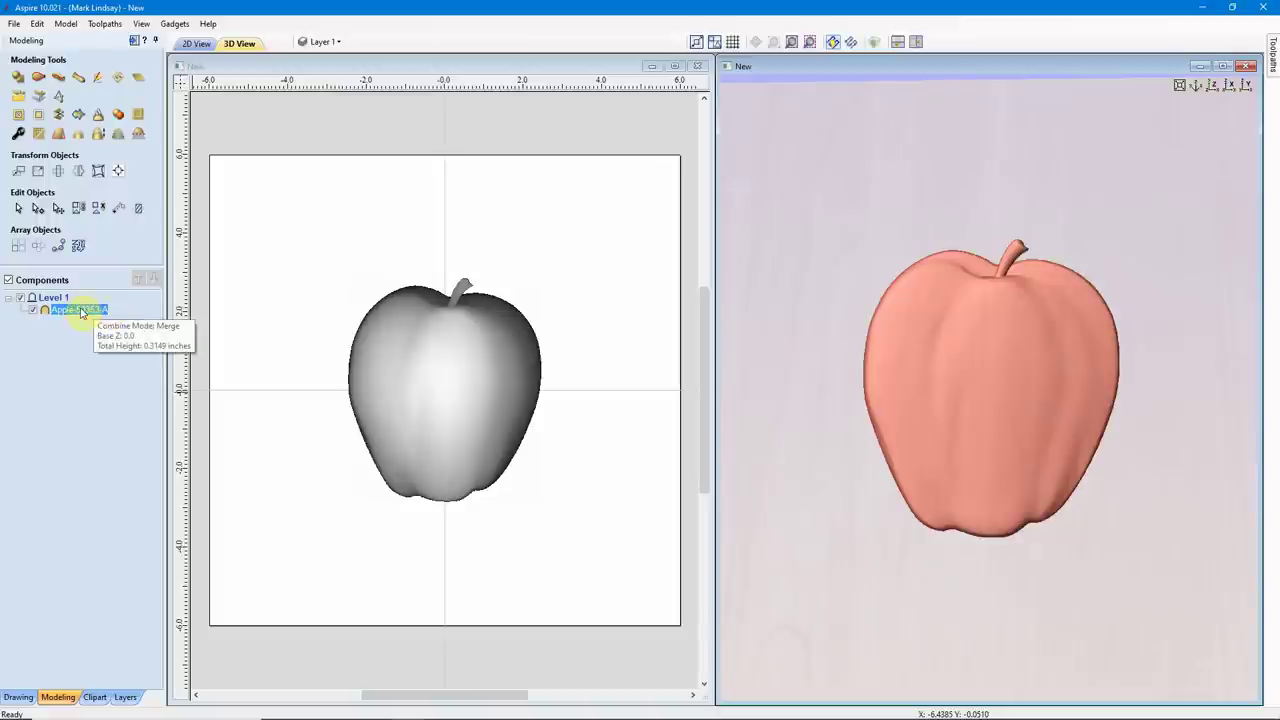
# Step: Set the apple's combine mode to Add in Component Properties and orbit to inspect it
pyautogui.click(18, 135)
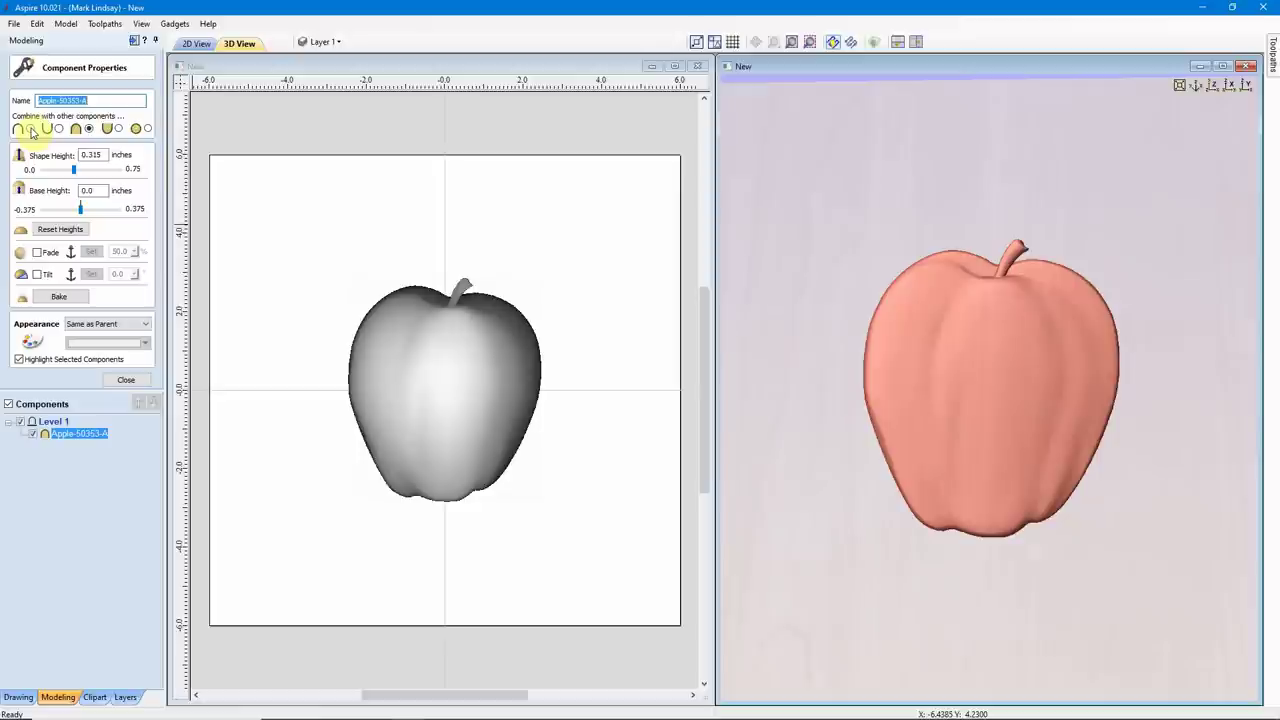
pyautogui.click(31, 129)
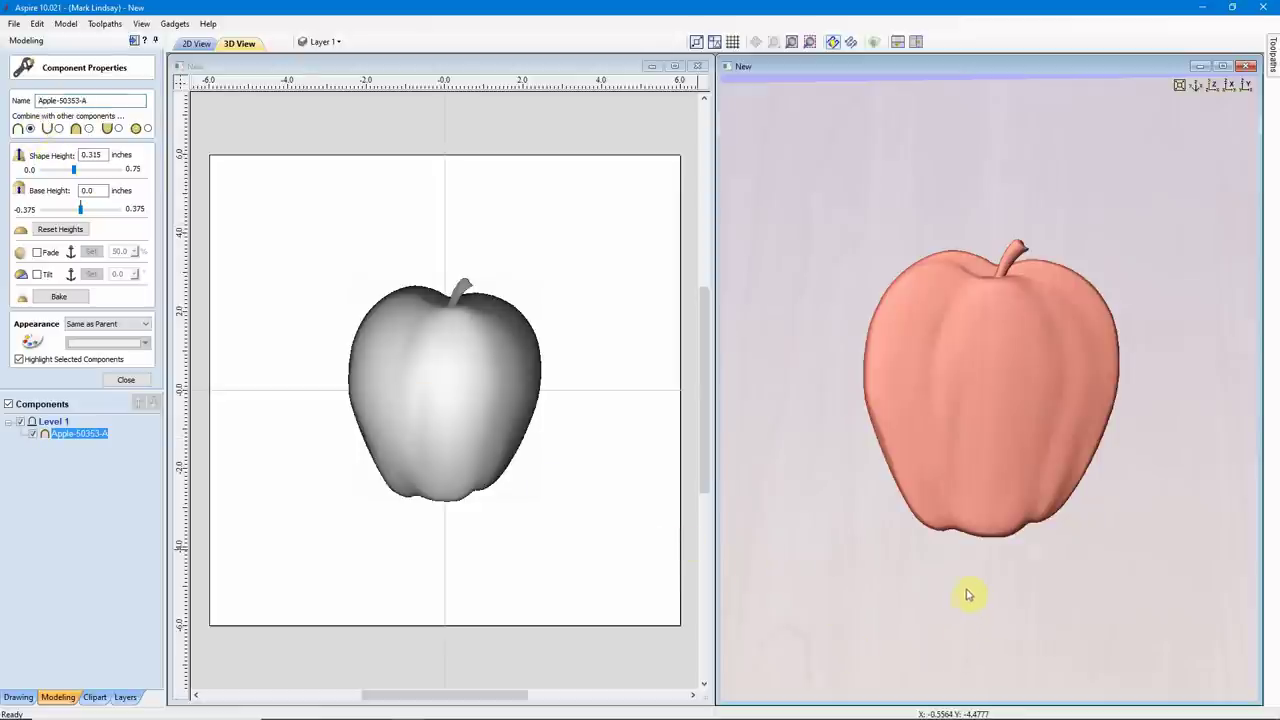
pyautogui.moveTo(971, 586); pyautogui.dragTo(1001, 364)
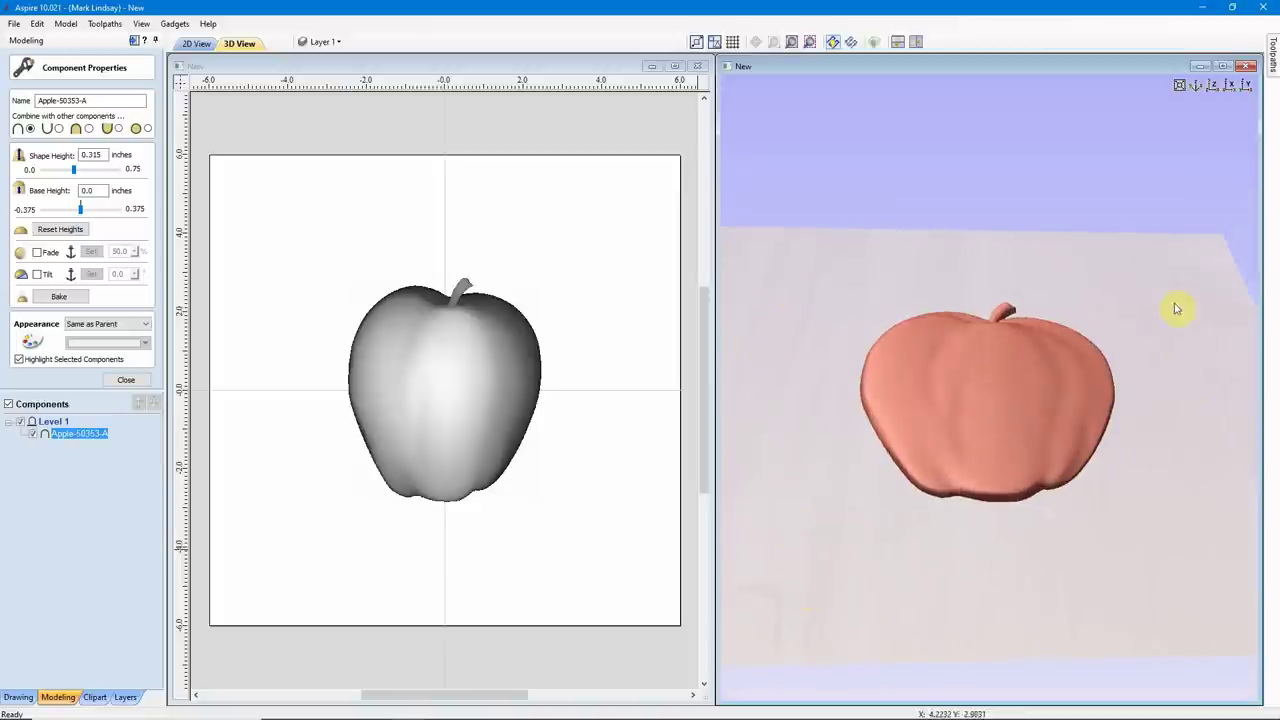
pyautogui.moveTo(1202, 536); pyautogui.dragTo(892, 512)
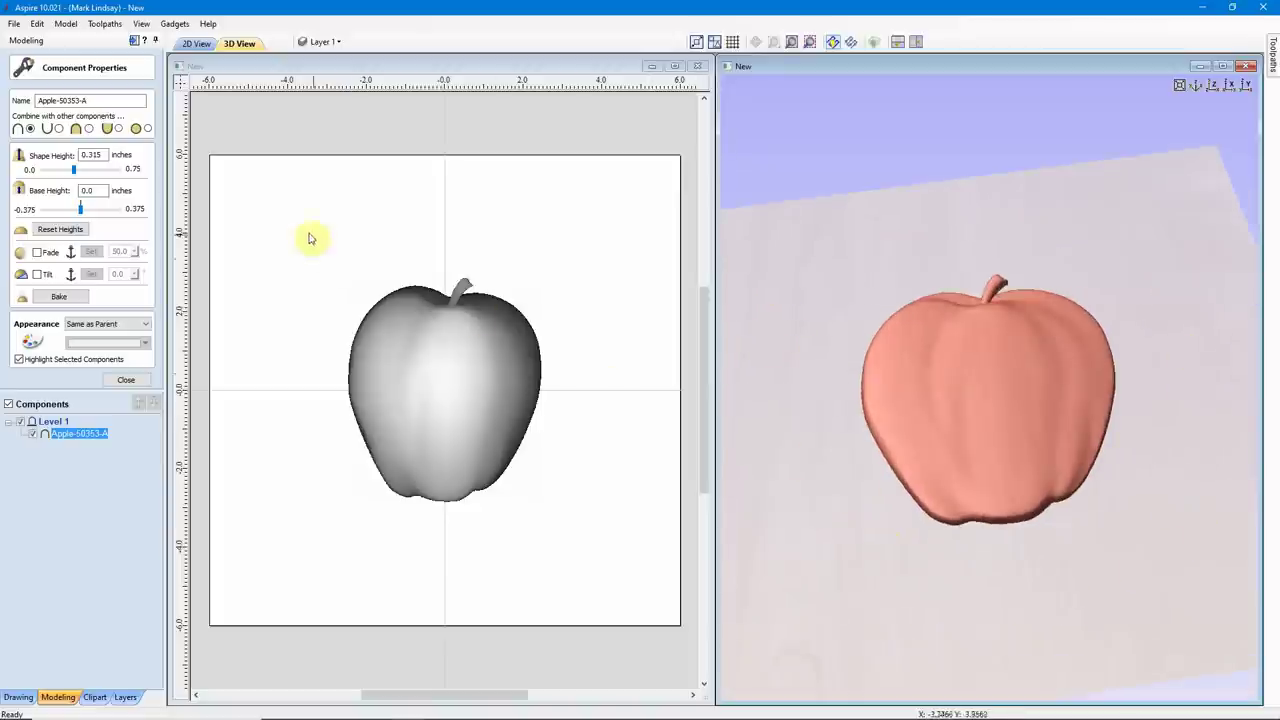
# Step: Switch the apple to Subtract, check the recess in 3D, and close Component Properties
pyautogui.click(59, 130)
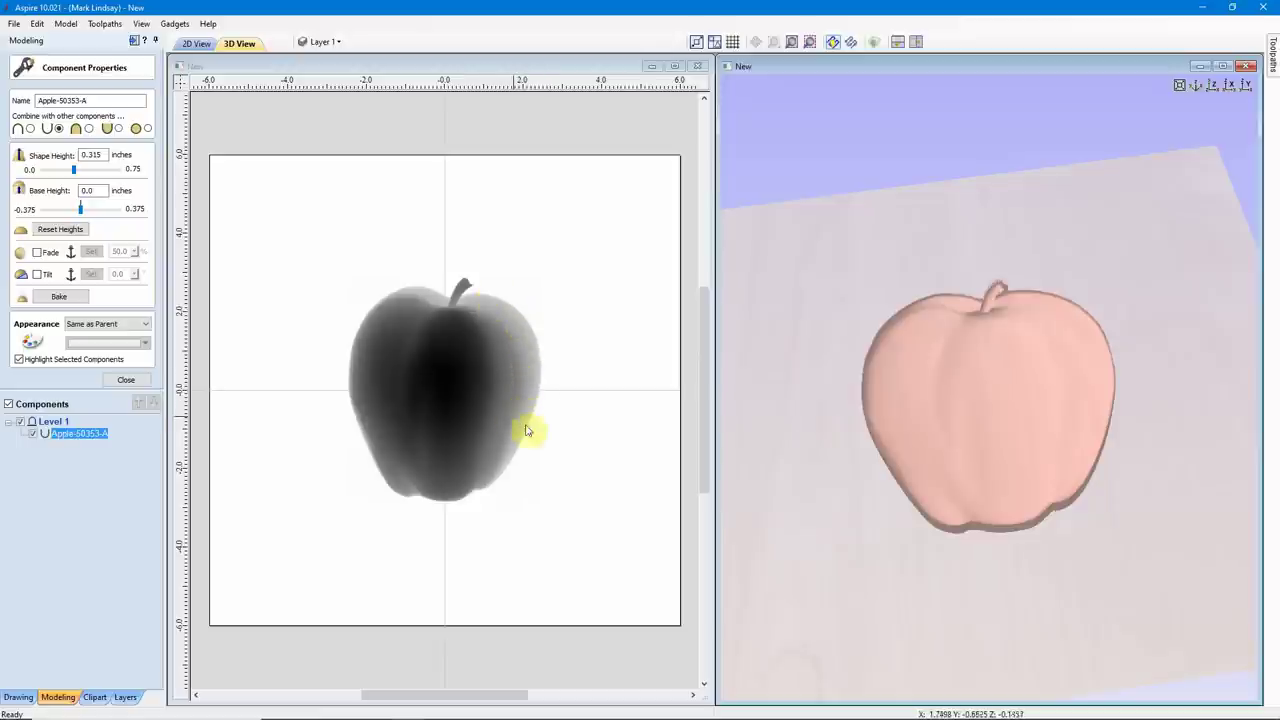
pyautogui.moveTo(1043, 597); pyautogui.dragTo(1014, 508)
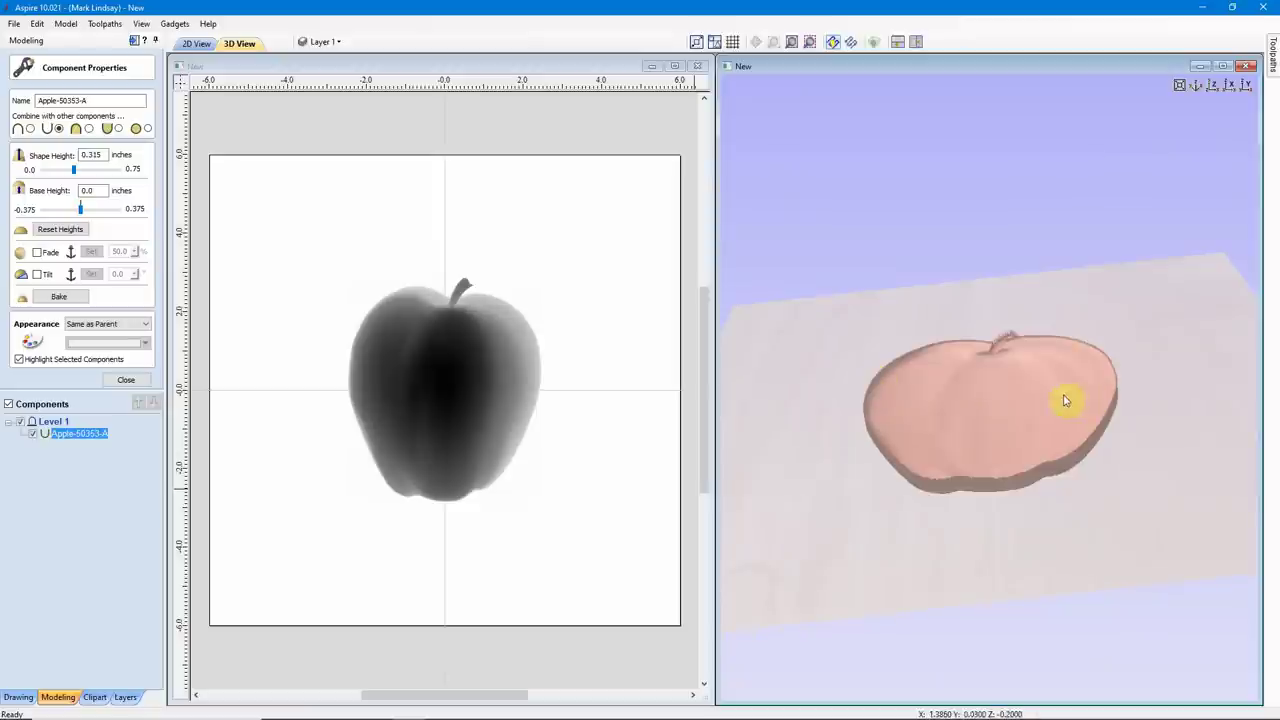
pyautogui.click(126, 381)
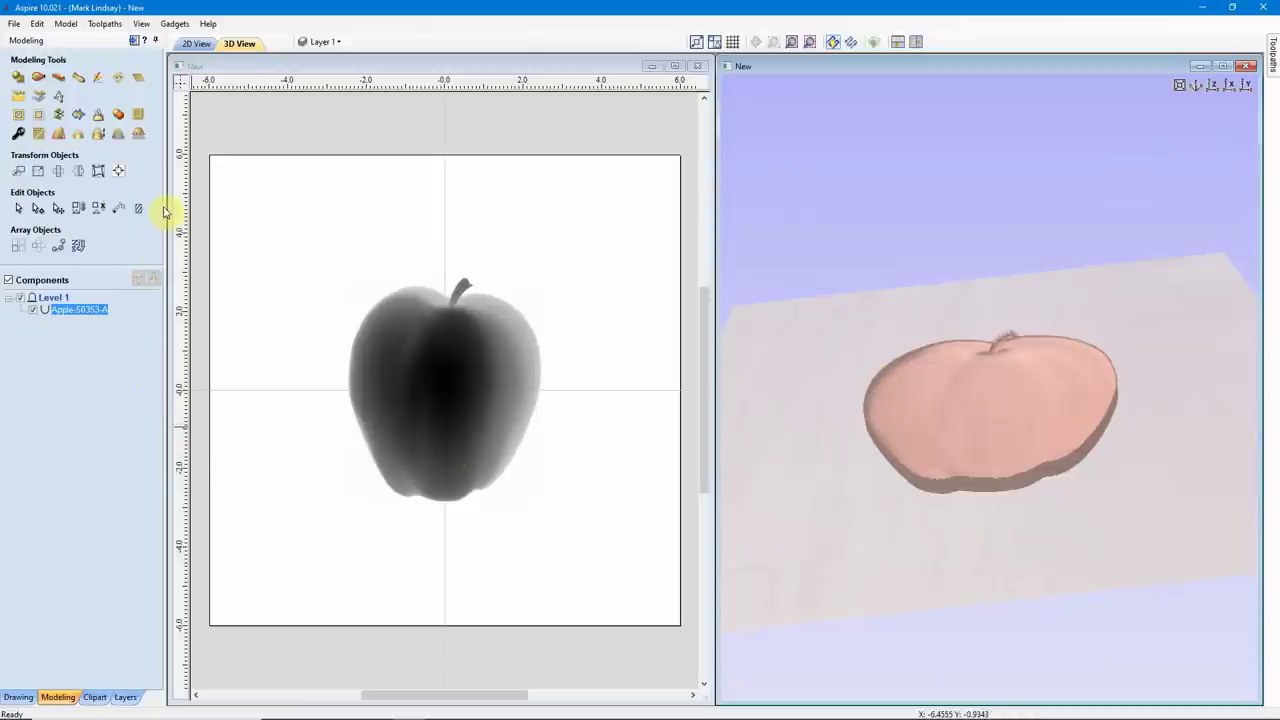
# Step: Create a zero plane under the apple and orbit the 3D view to inspect the recess
pyautogui.click(139, 80)
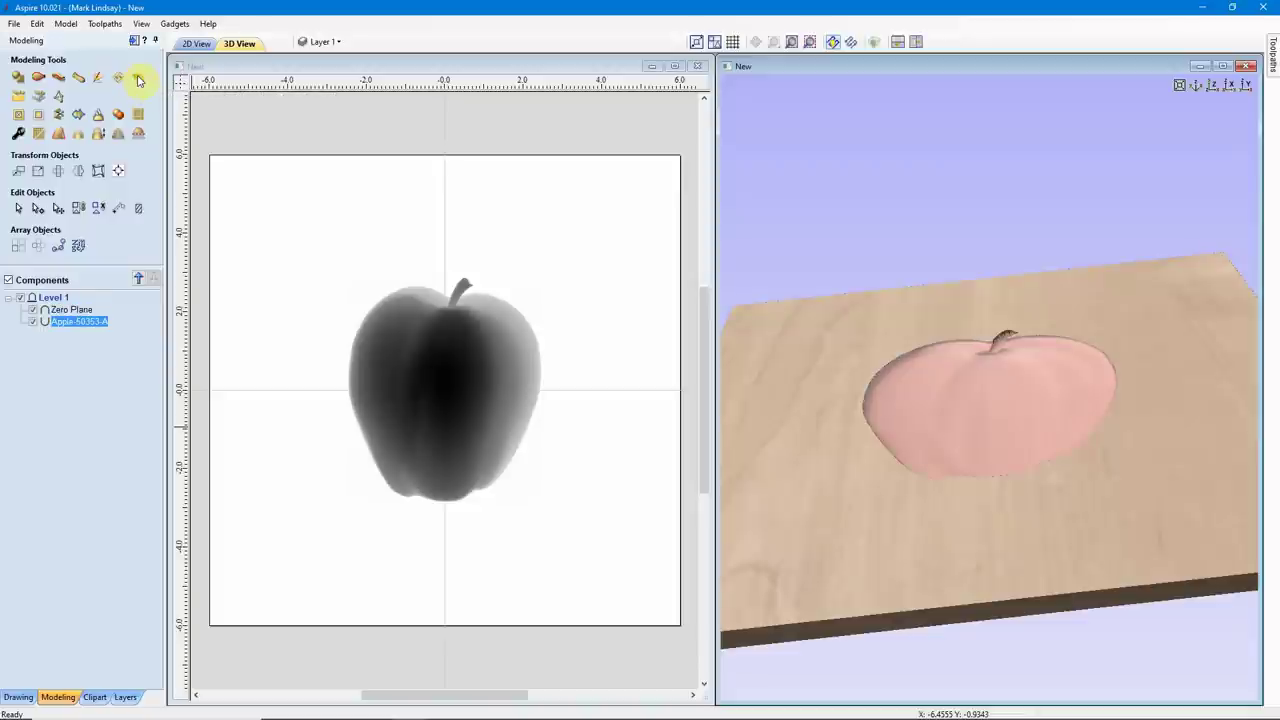
pyautogui.moveTo(1033, 366); pyautogui.dragTo(1028, 388)
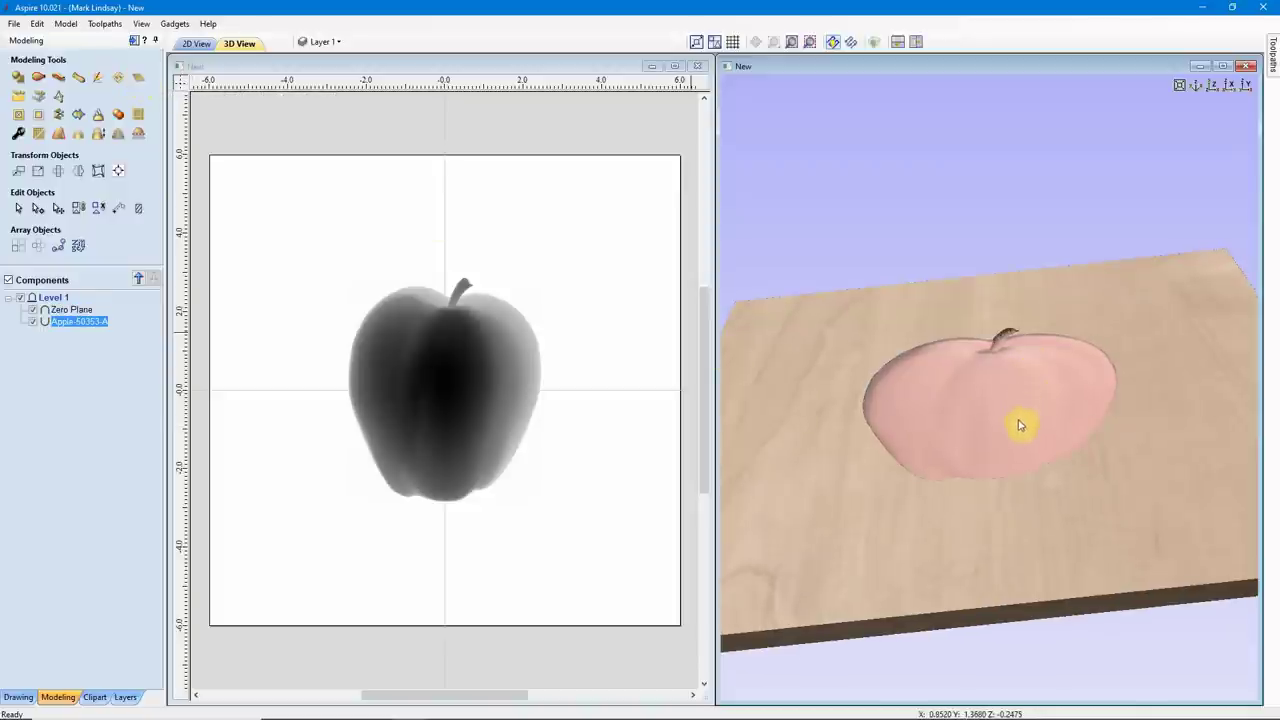
pyautogui.moveTo(1020, 430); pyautogui.dragTo(1017, 385)
pyautogui.scroll(2, 1101, 320)
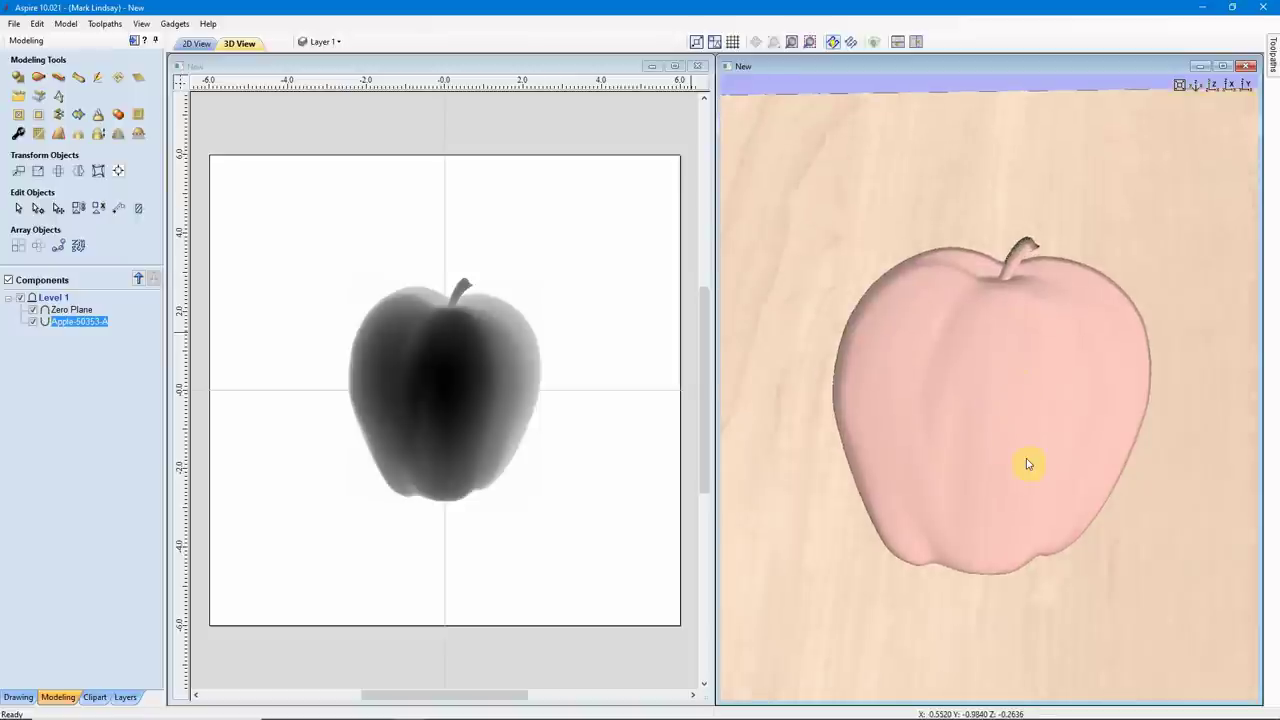
pyautogui.moveTo(1000, 500); pyautogui.dragTo(1016, 384)
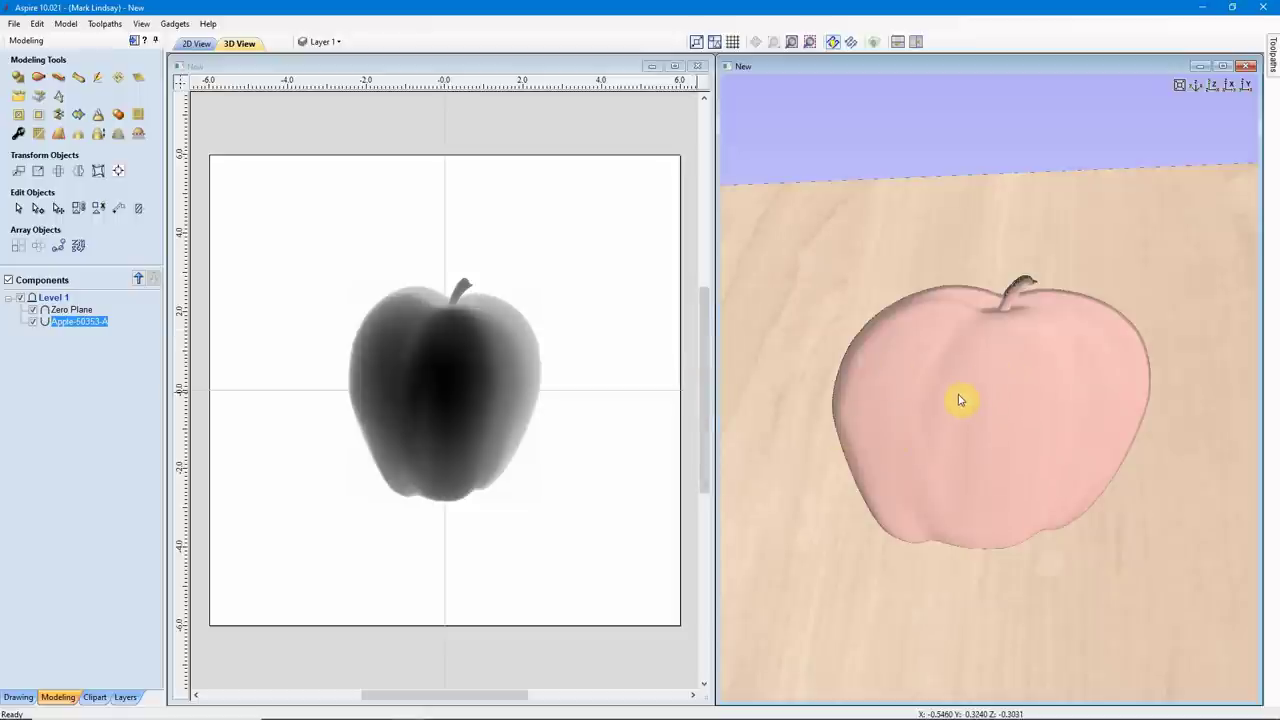
pyautogui.moveTo(58, 326)
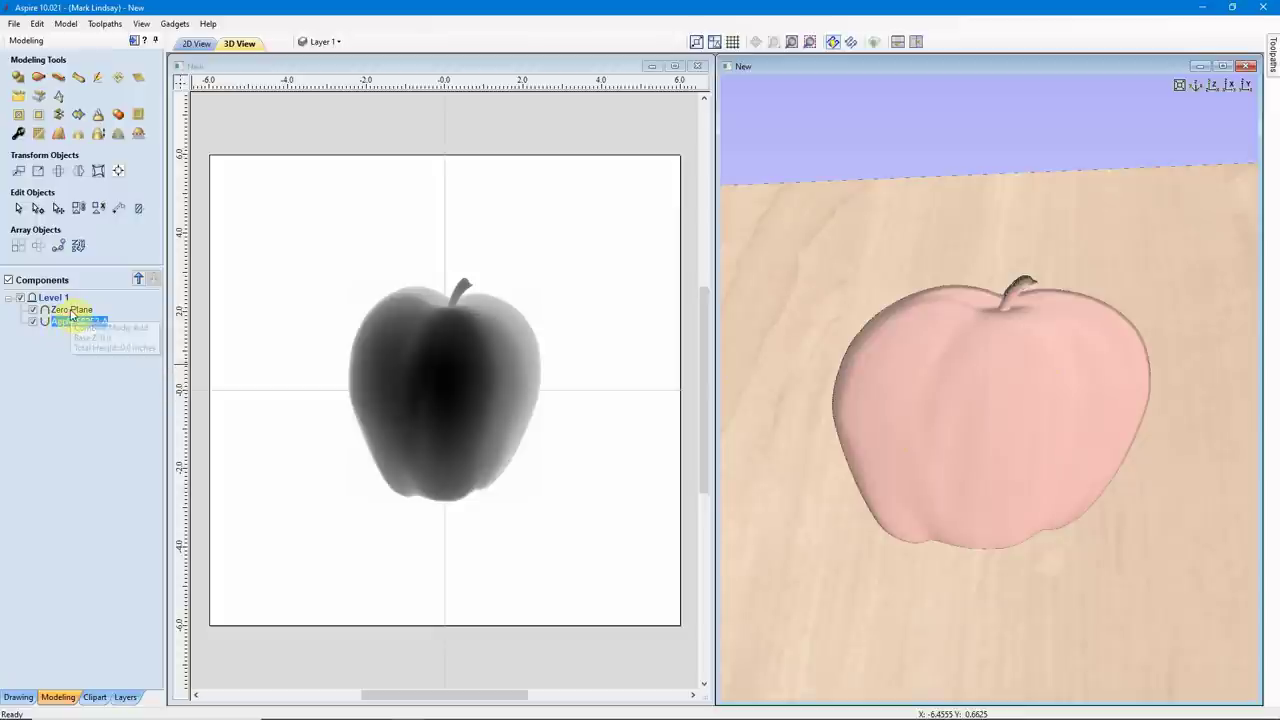
# Step: Delete the Zero Plane component, leaving Apple-50353-A selected as the only component
pyautogui.click(72, 312)
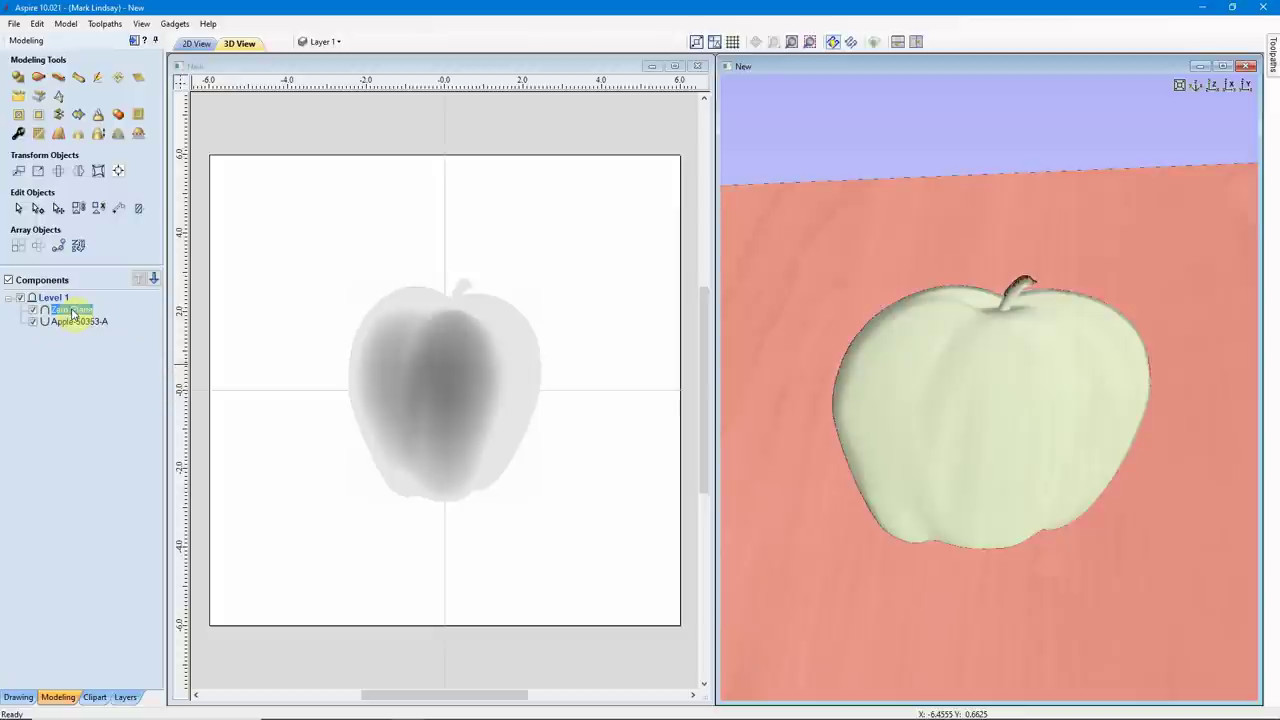
pyautogui.rightClick(72, 315)
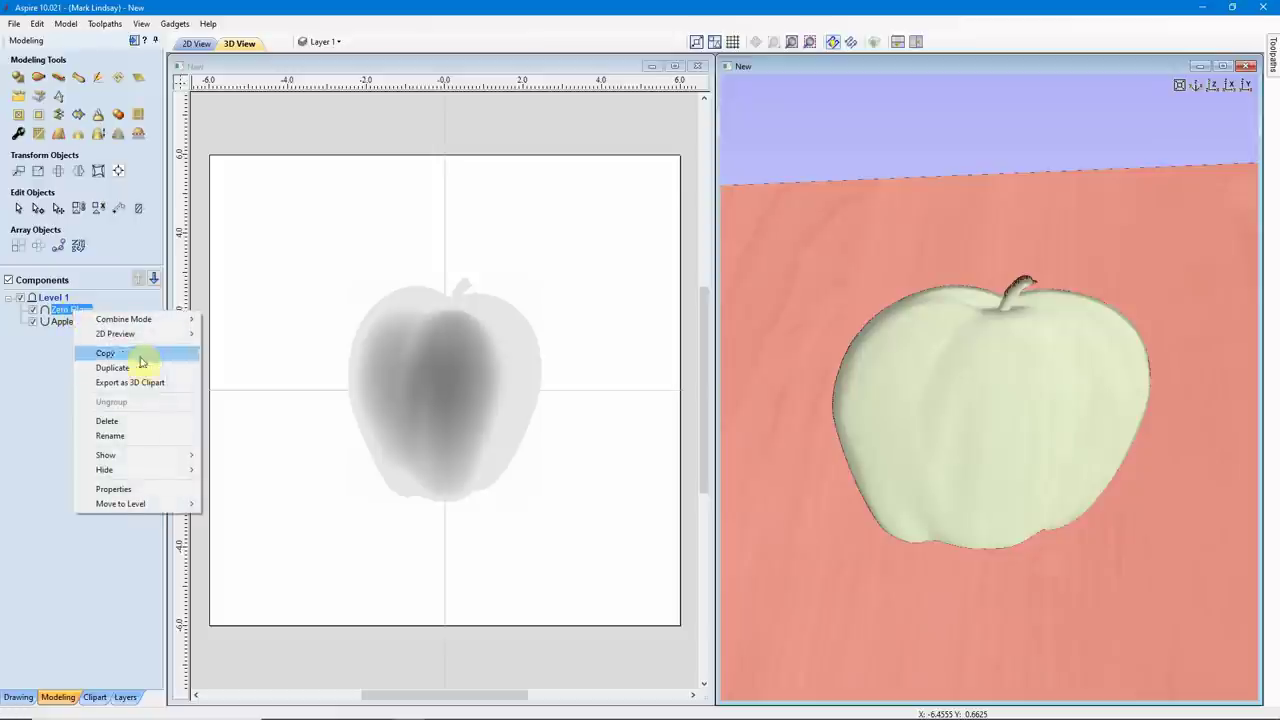
pyautogui.click(144, 427)
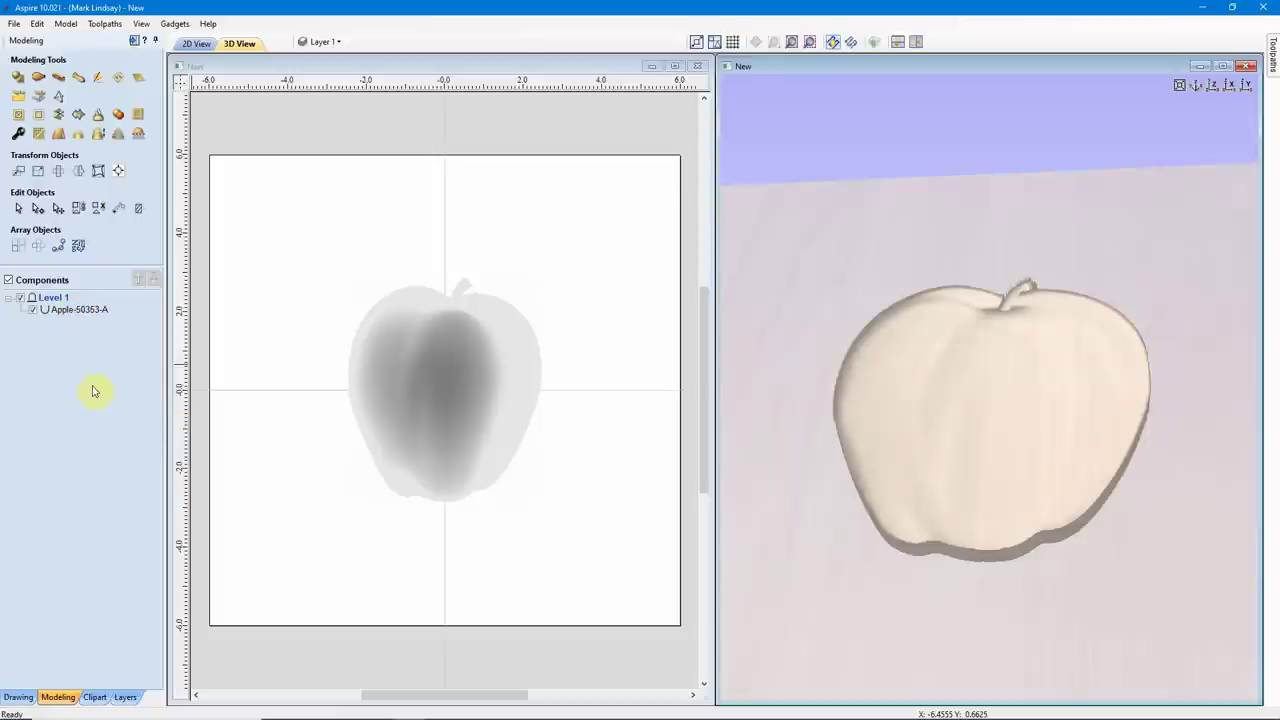
pyautogui.click(55, 310)
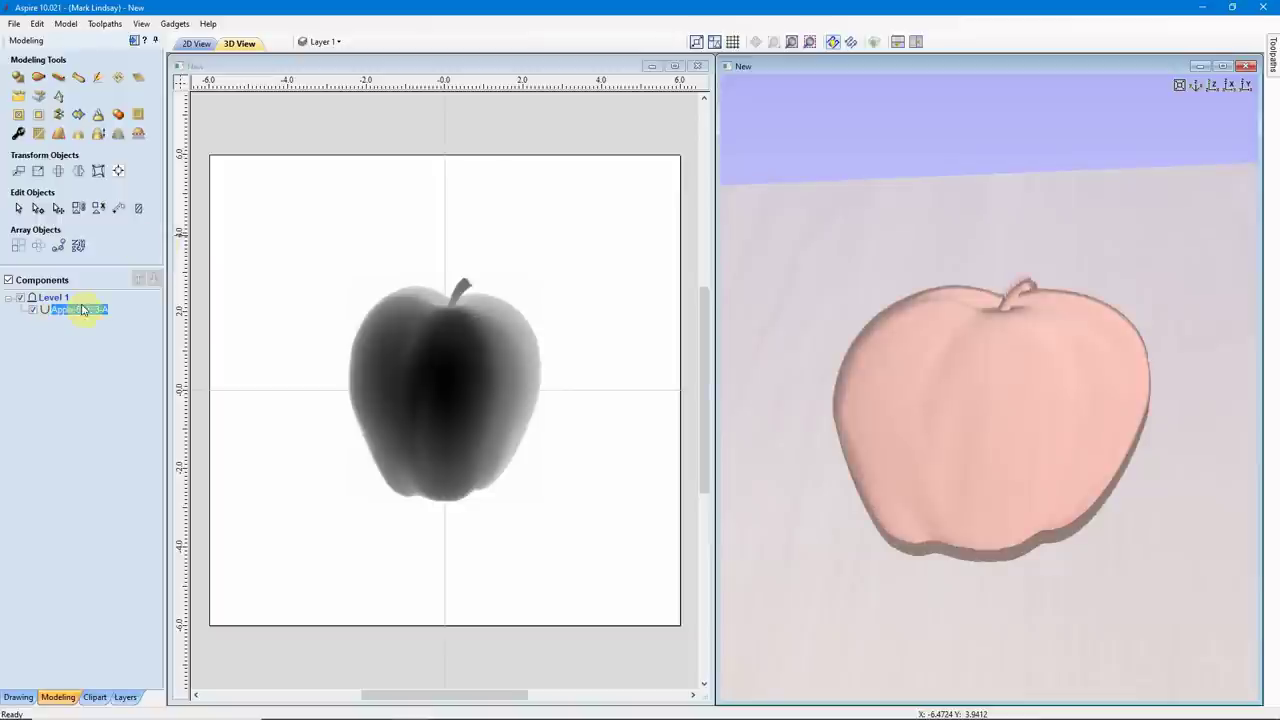
# Step: Change the apple from Subtract to a raised combine mode and orbit around the relief
pyautogui.click(17, 135)
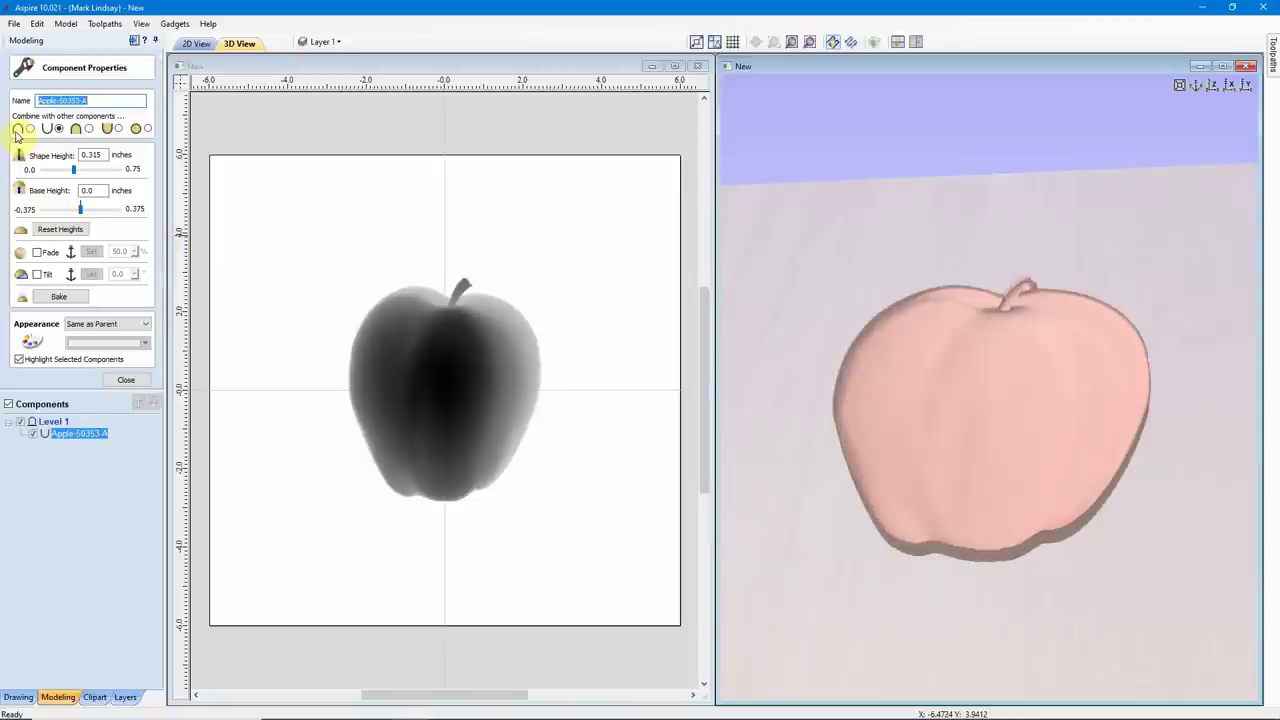
pyautogui.click(30, 129)
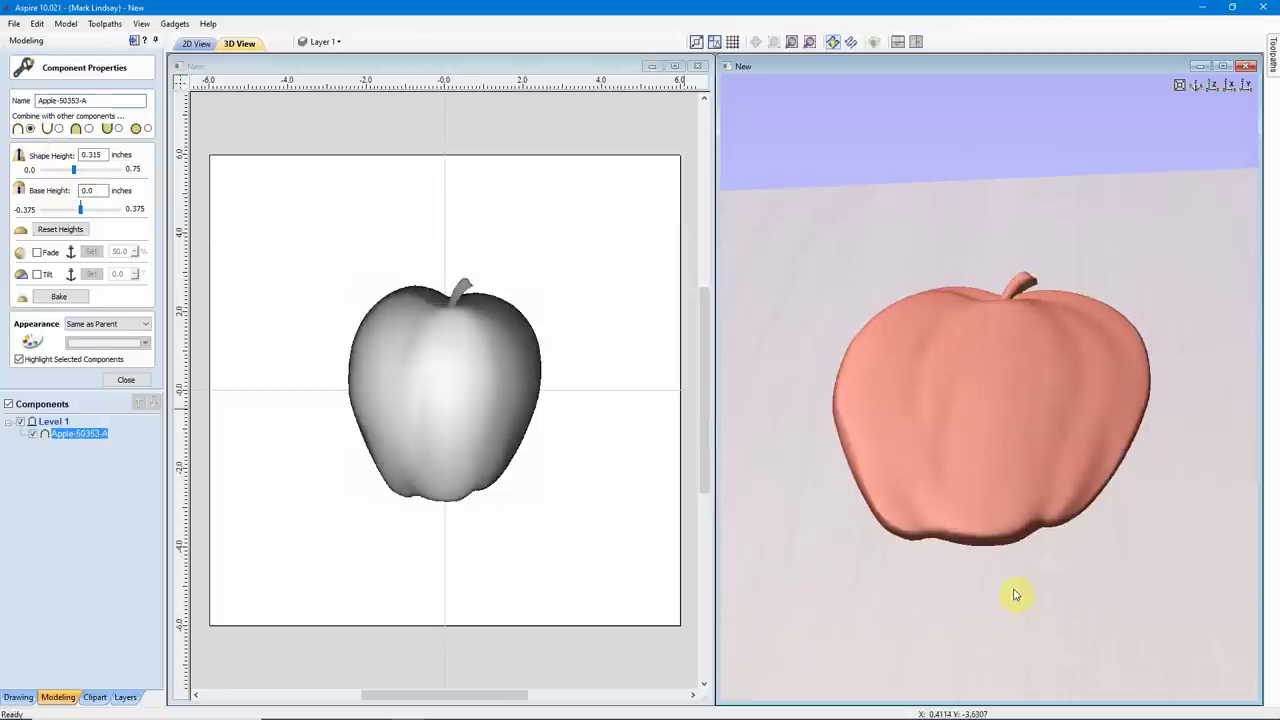
pyautogui.moveTo(1015, 595); pyautogui.dragTo(1006, 506)
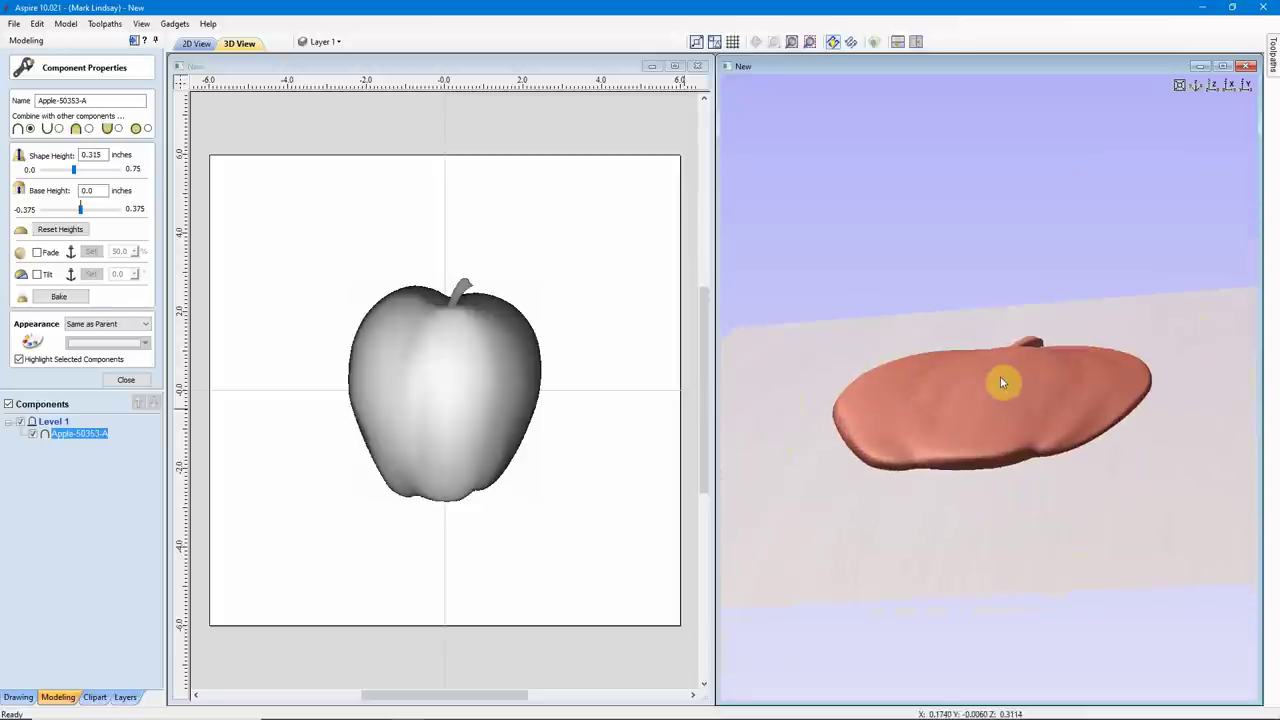
pyautogui.moveTo(978, 434); pyautogui.dragTo(984, 606)
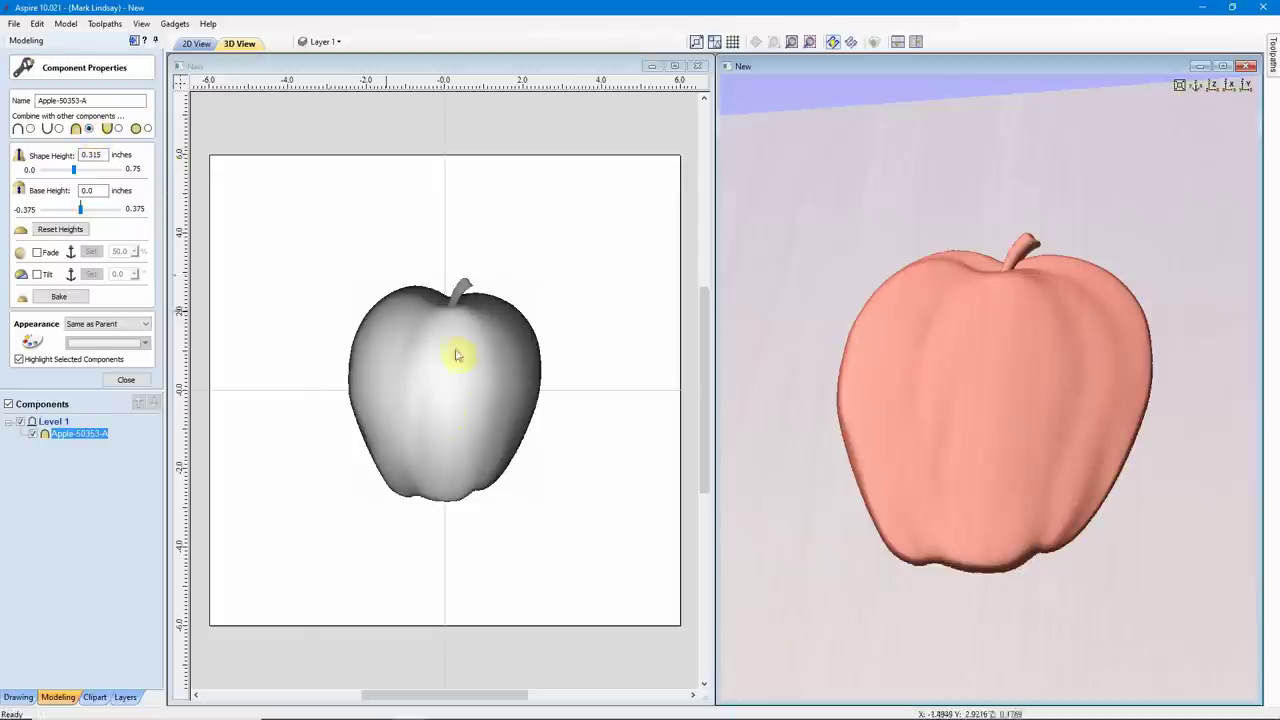
pyautogui.moveTo(888, 550); pyautogui.dragTo(1047, 378)
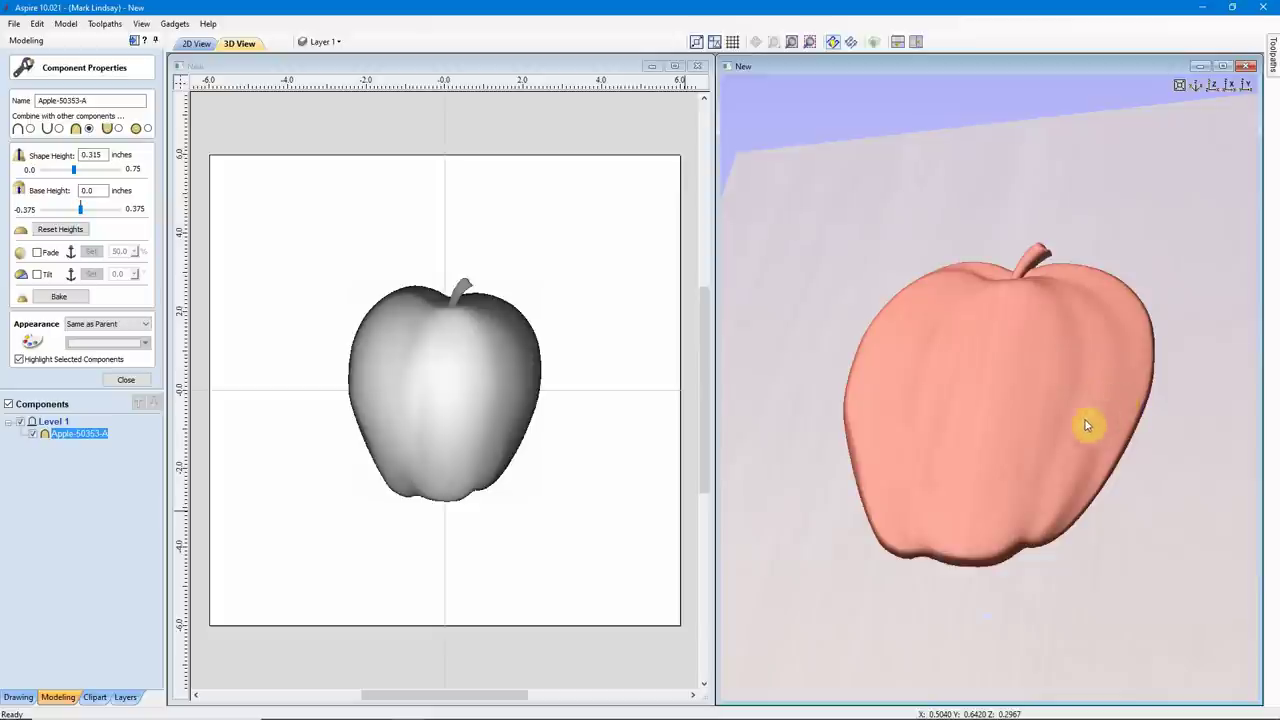
pyautogui.press('1')
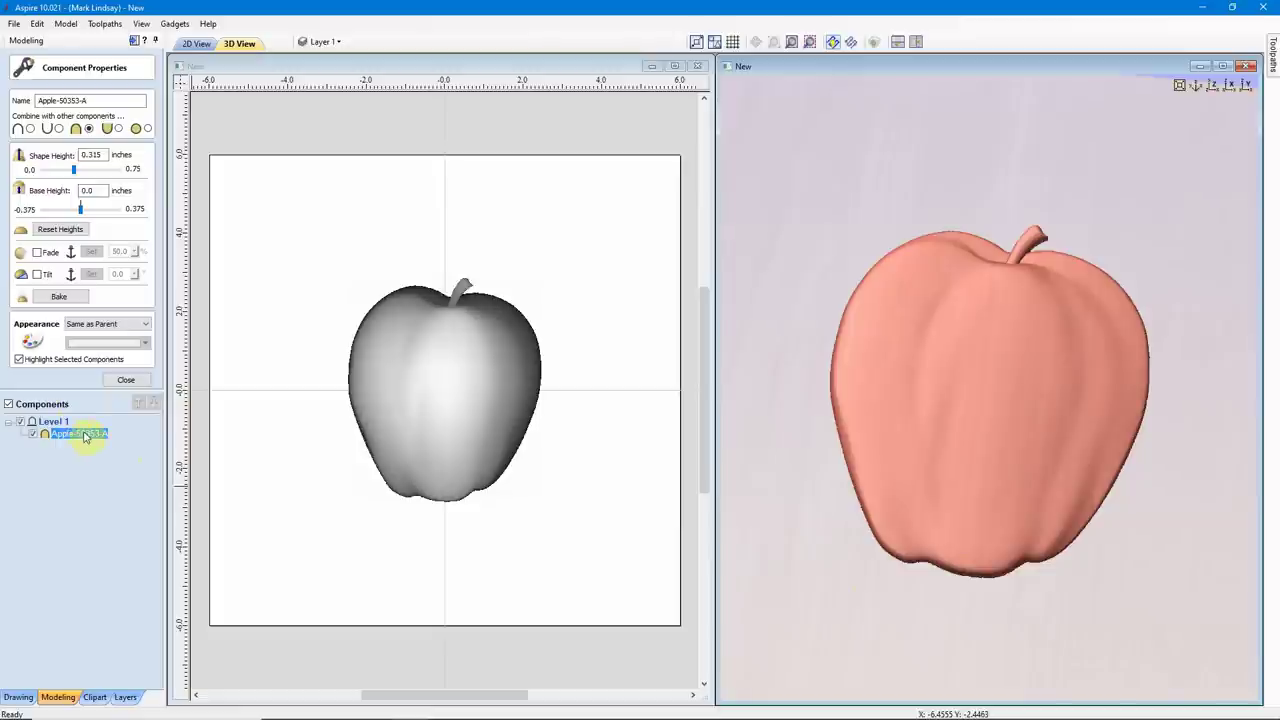
pyautogui.moveTo(138, 444)
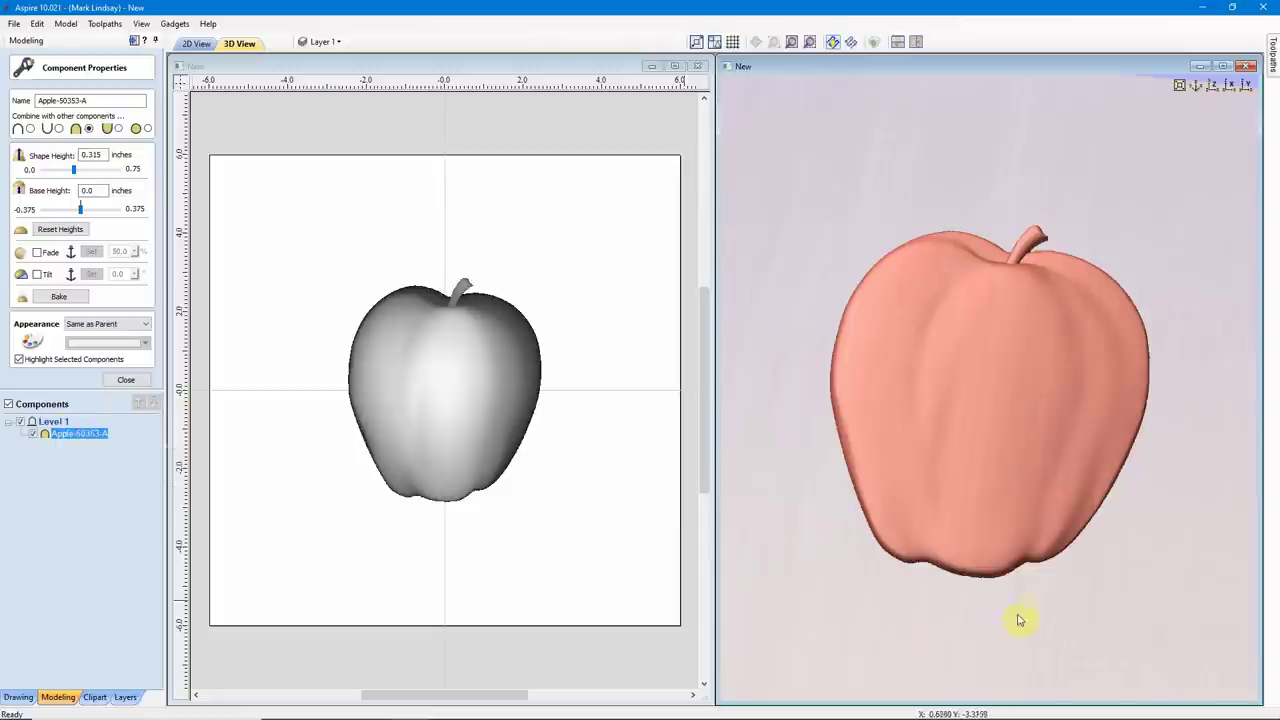
pyautogui.moveTo(1043, 623); pyautogui.dragTo(1014, 531)
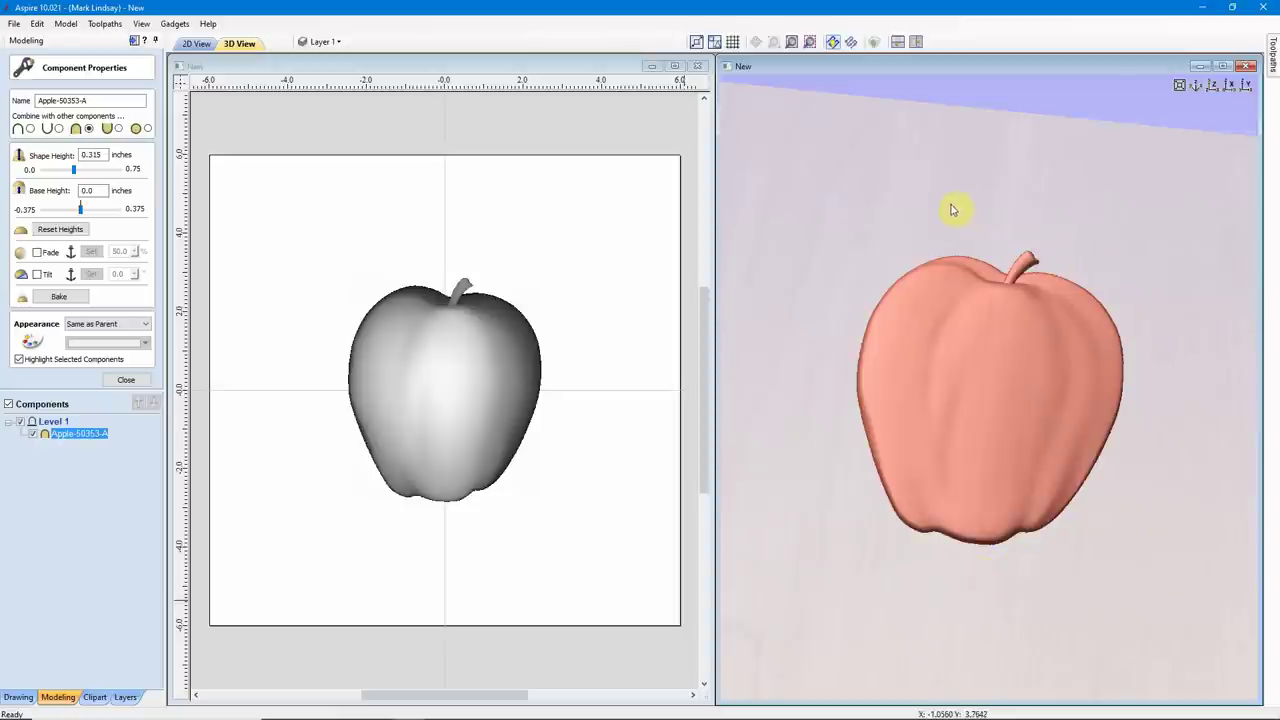
pyautogui.press('1')
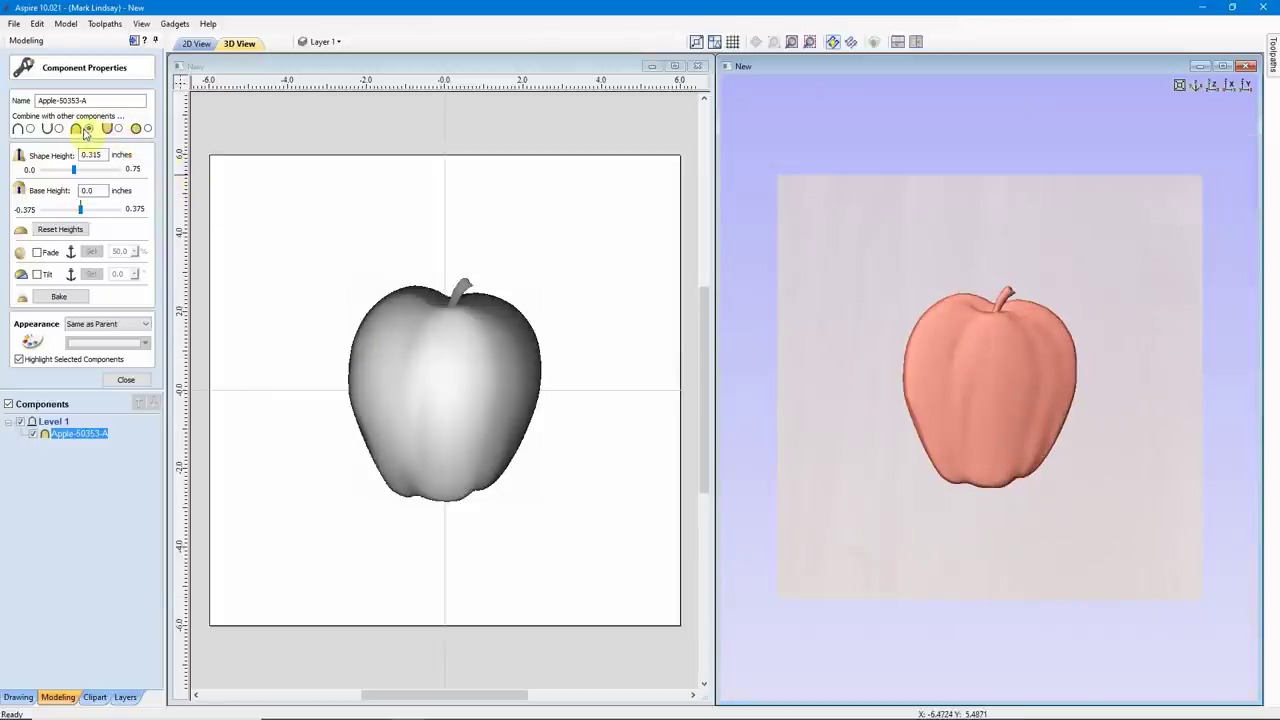
# Step: Set the apple to Add, briefly test Subtract, then return it to Add
pyautogui.click(31, 129)
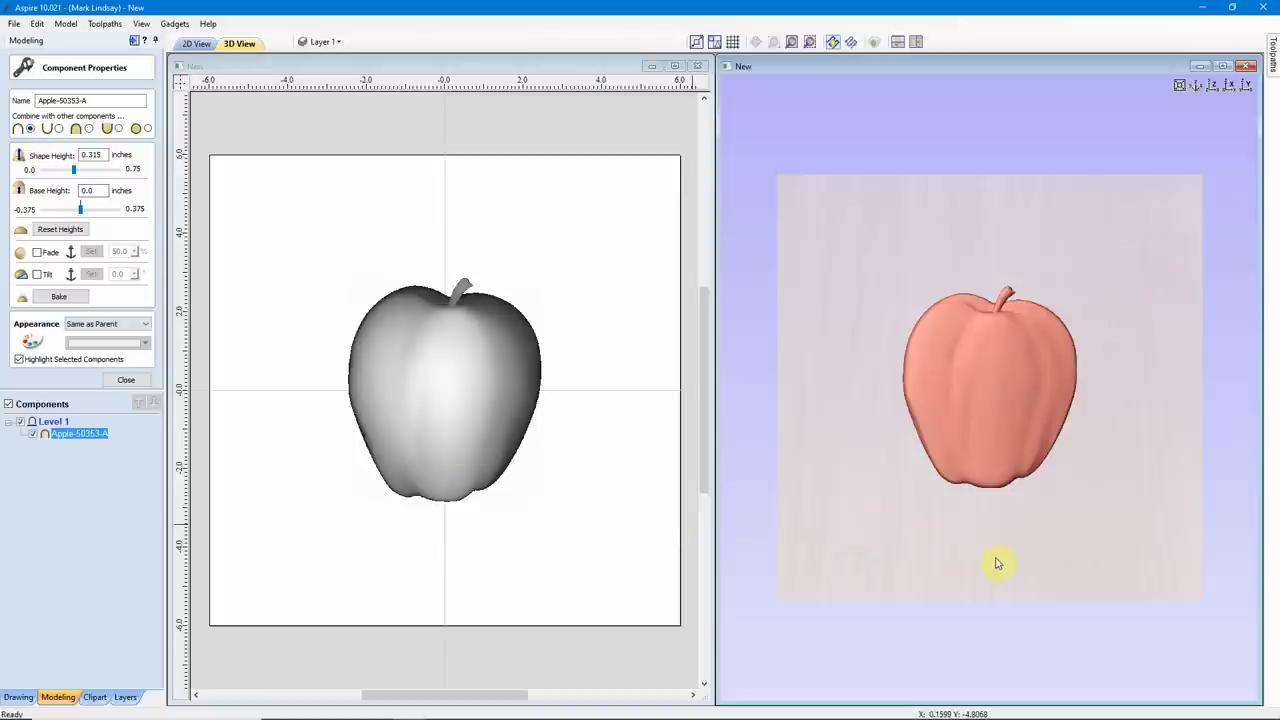
pyautogui.moveTo(1003, 560); pyautogui.dragTo(991, 377)
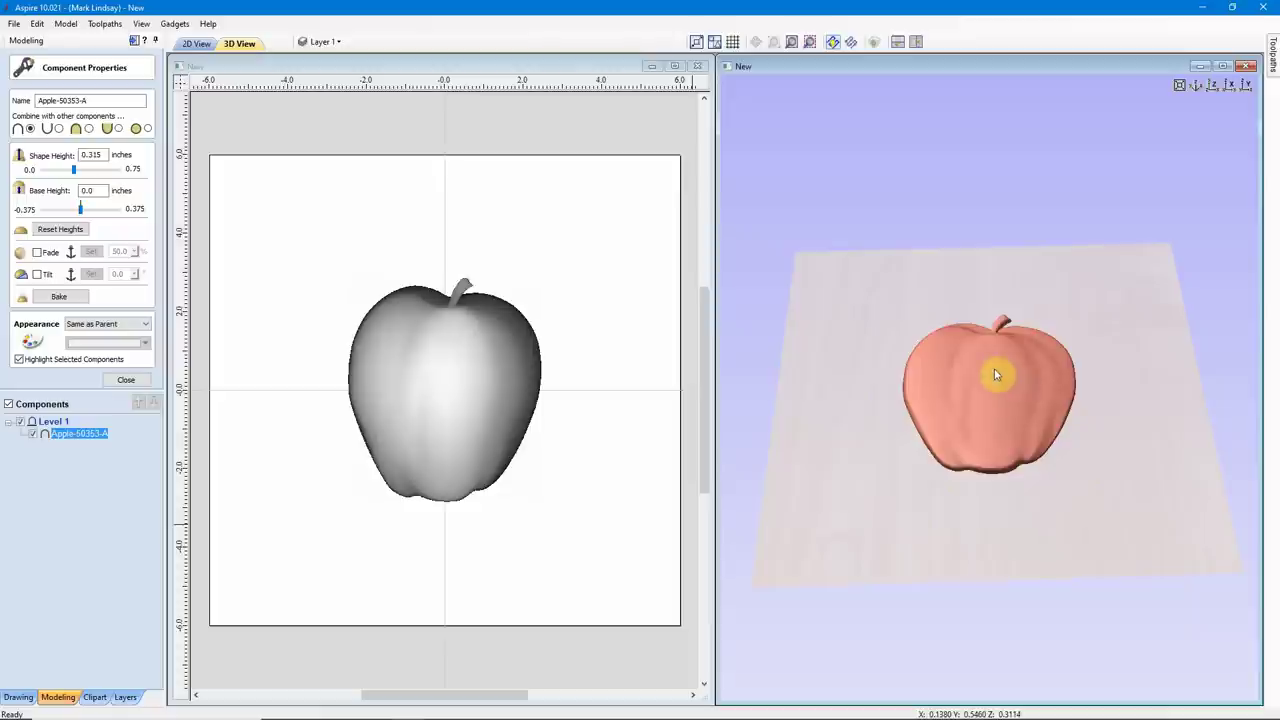
pyautogui.click(59, 129)
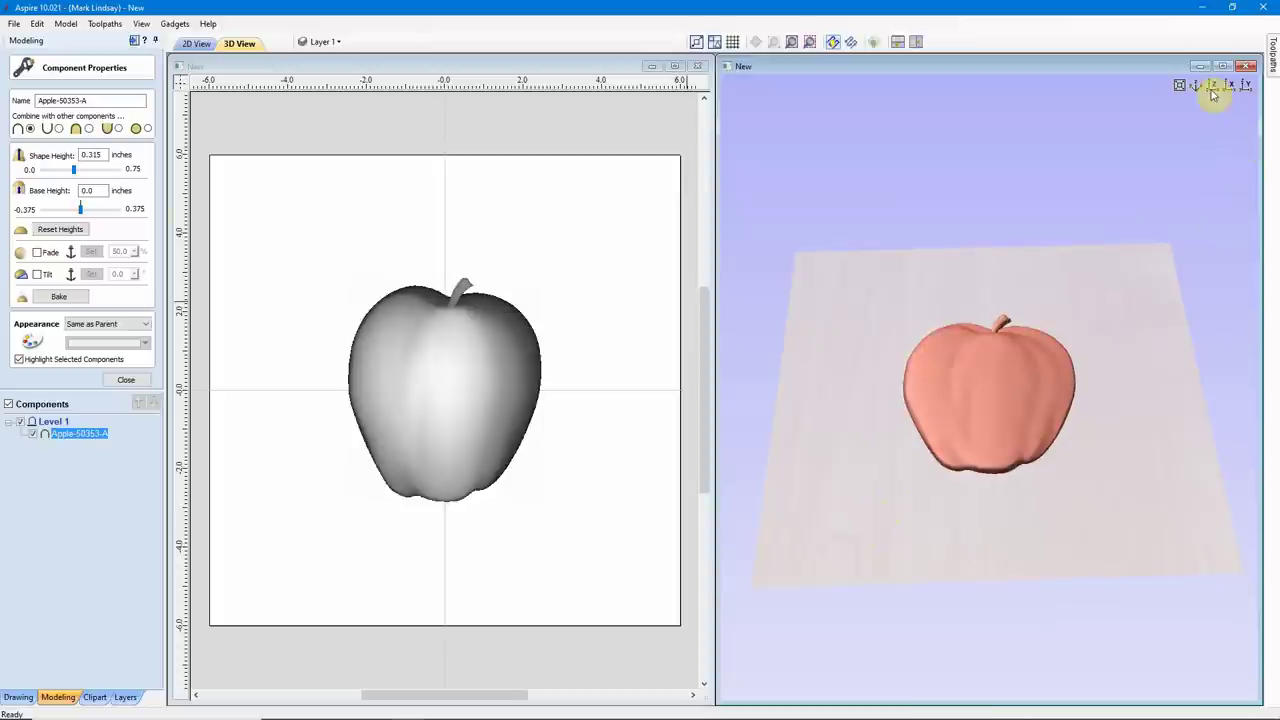
pyautogui.click(1211, 87)
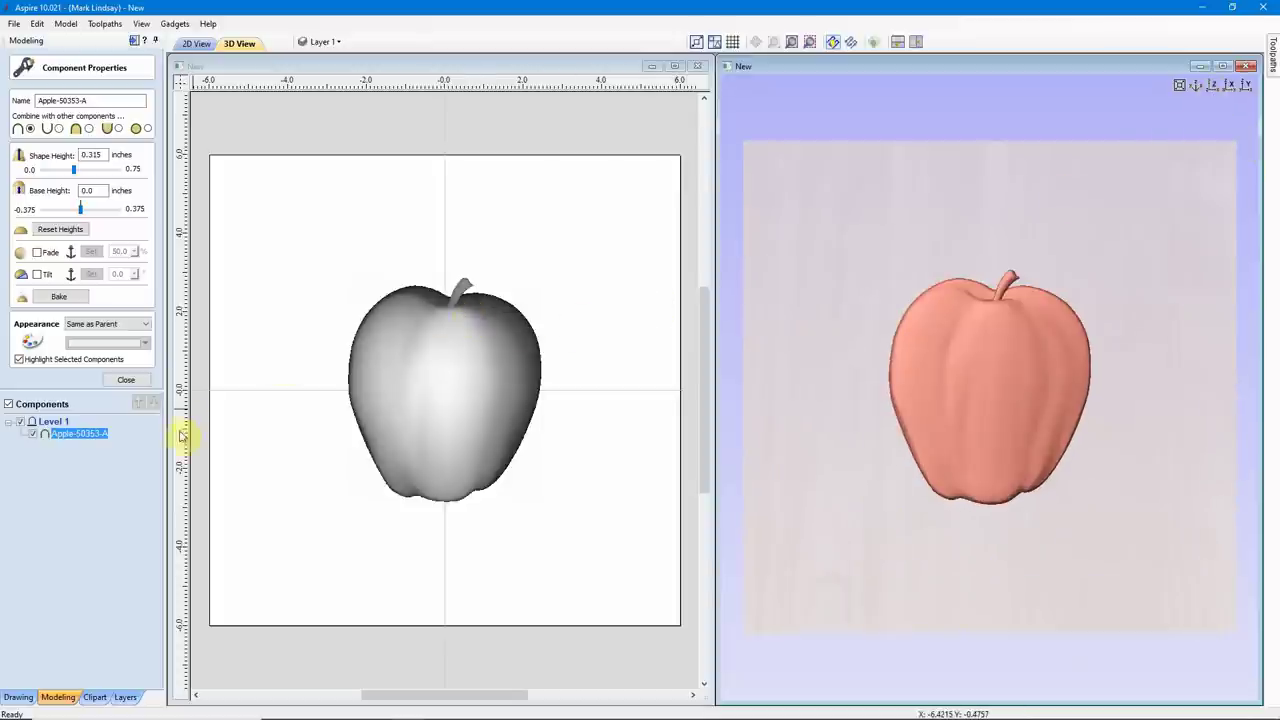
# Step: Close Component Properties and delete the apple from the job
pyautogui.click(128, 380)
pyautogui.click(451, 377)
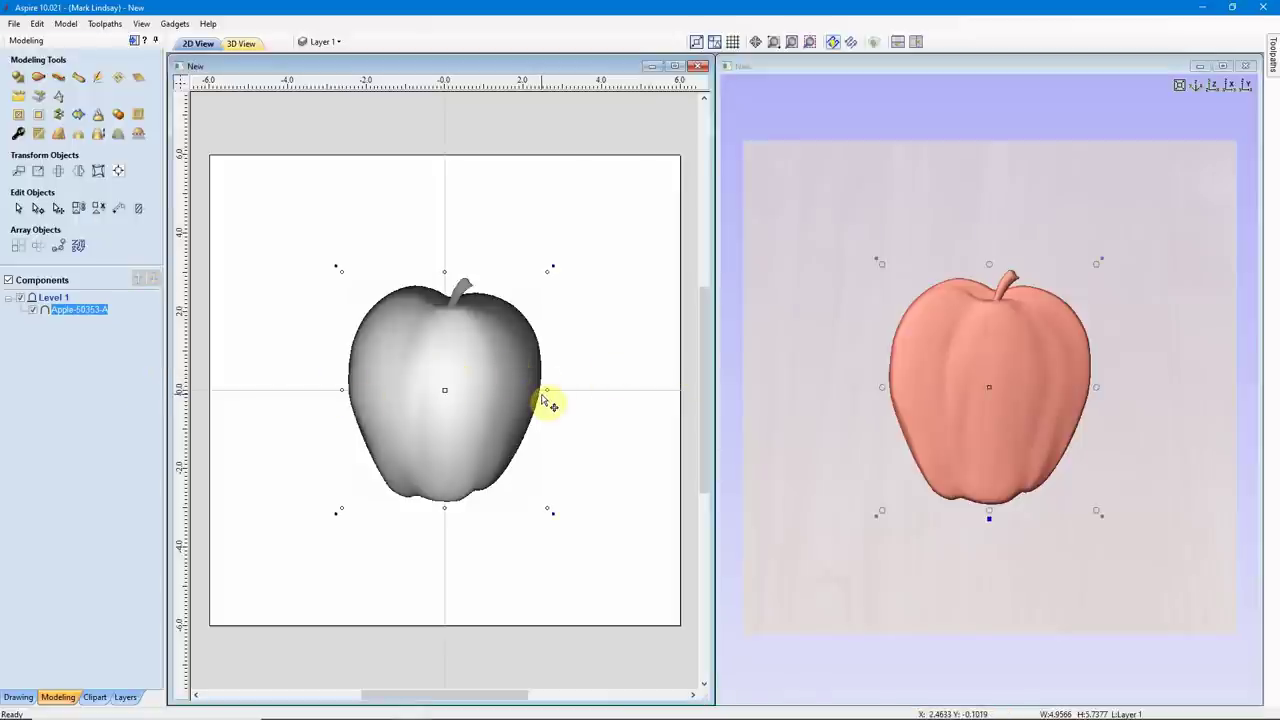
pyautogui.press('Delete')
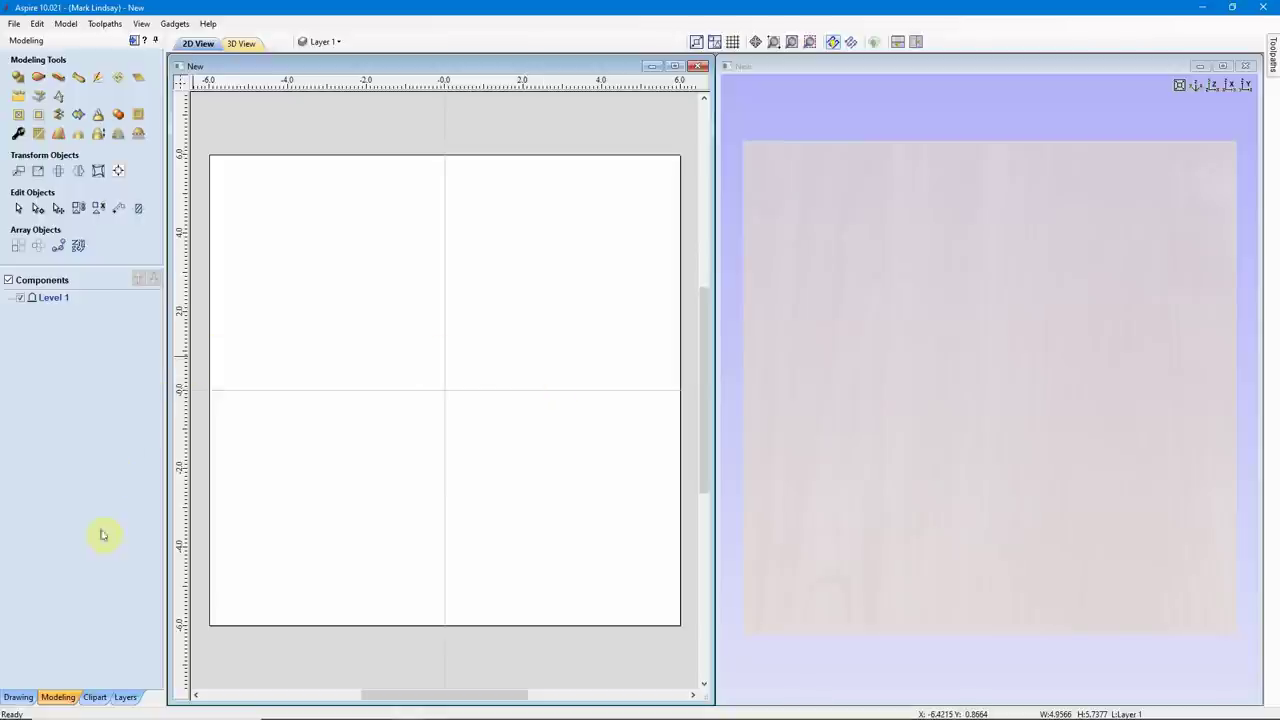
# Step: Show the Domes (Dishes) clipart folder and pick the Flat_Square shape
pyautogui.click(95, 697)
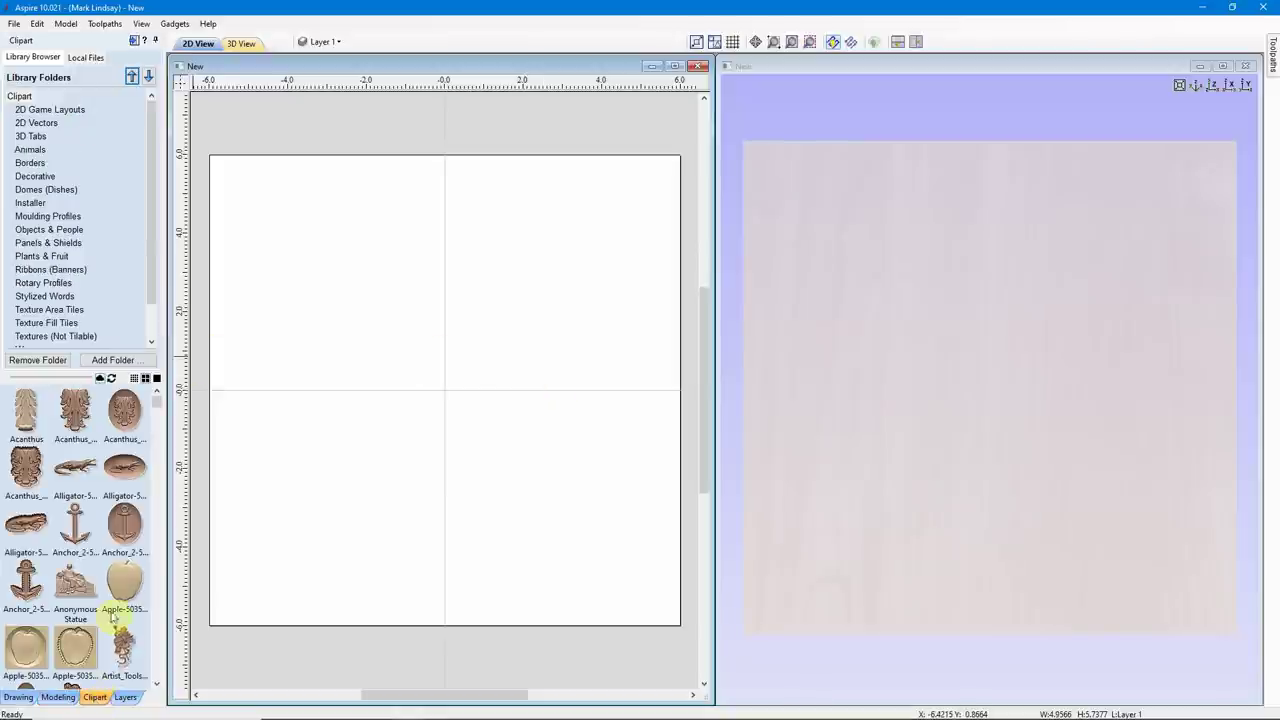
pyautogui.scroll(-1, 78, 470)
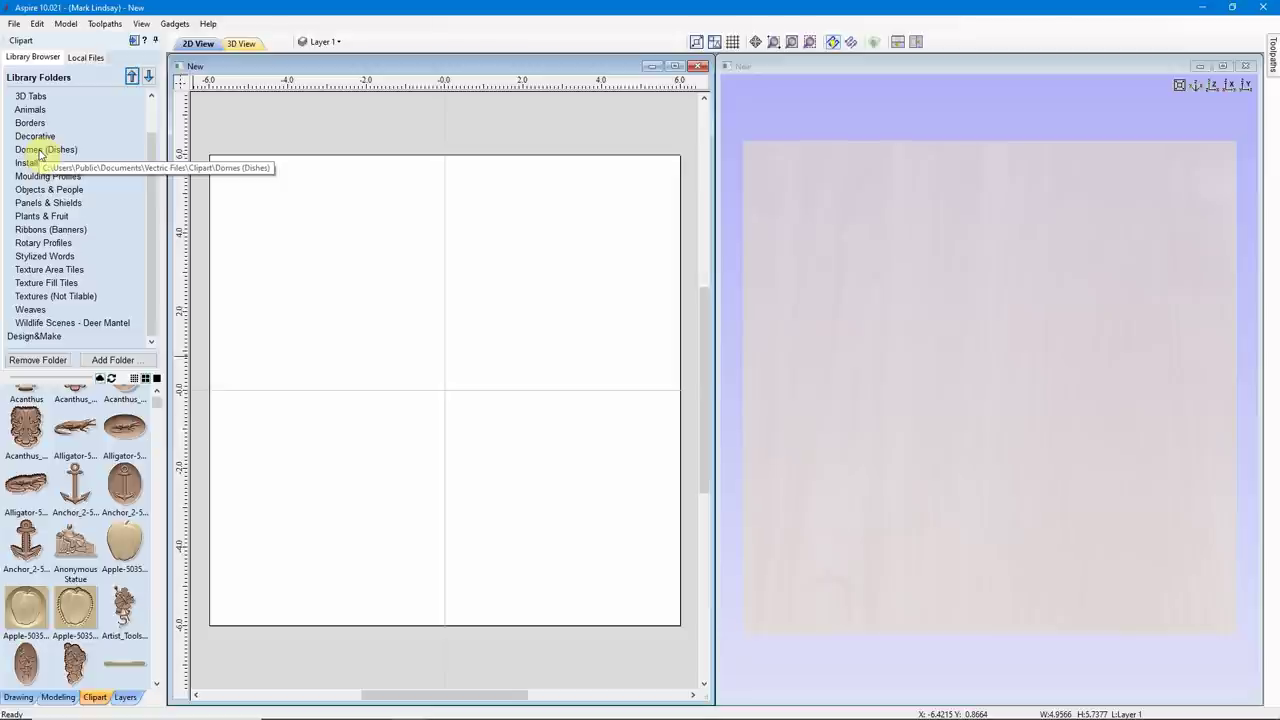
pyautogui.click(40, 150)
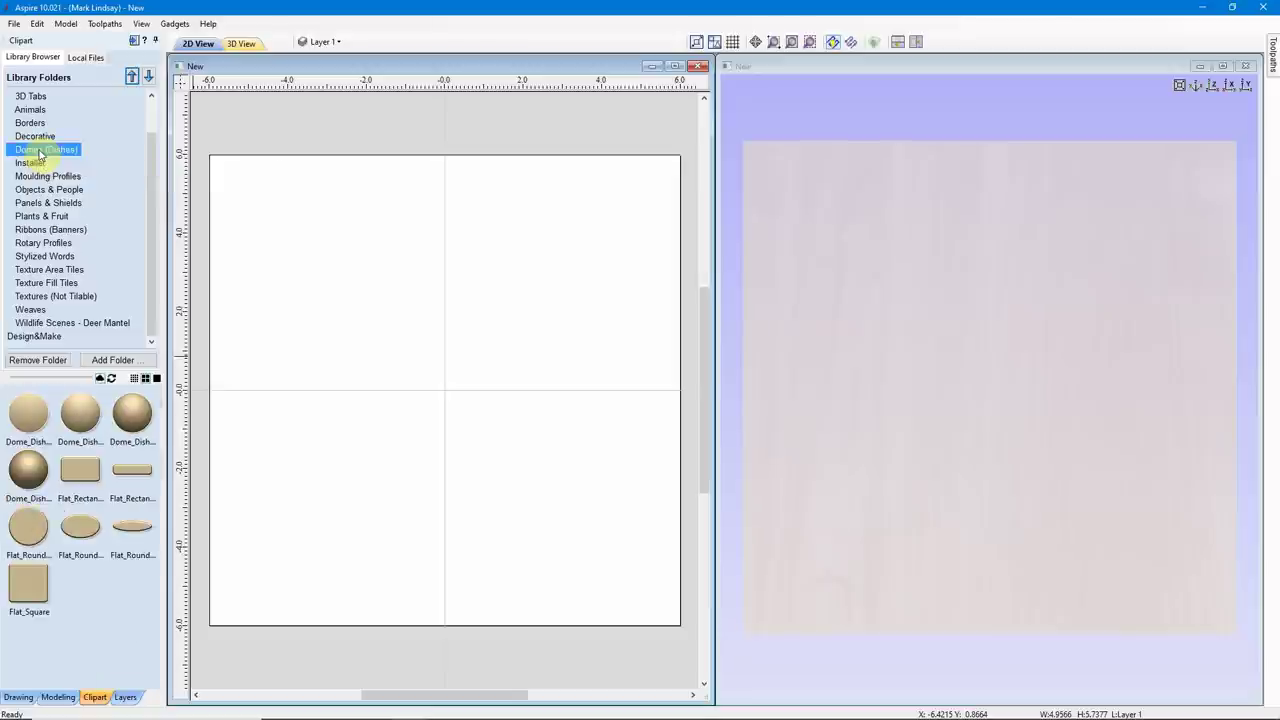
pyautogui.click(26, 586)
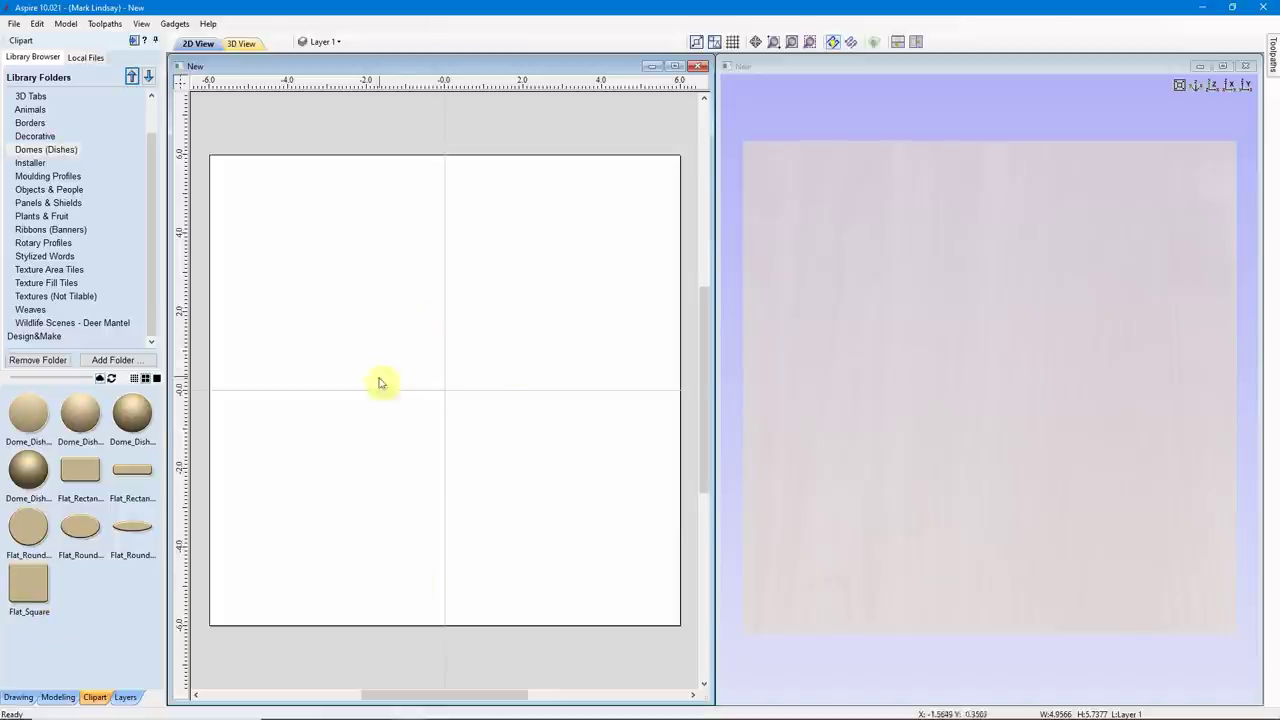
pyautogui.doubleClick(24, 584)
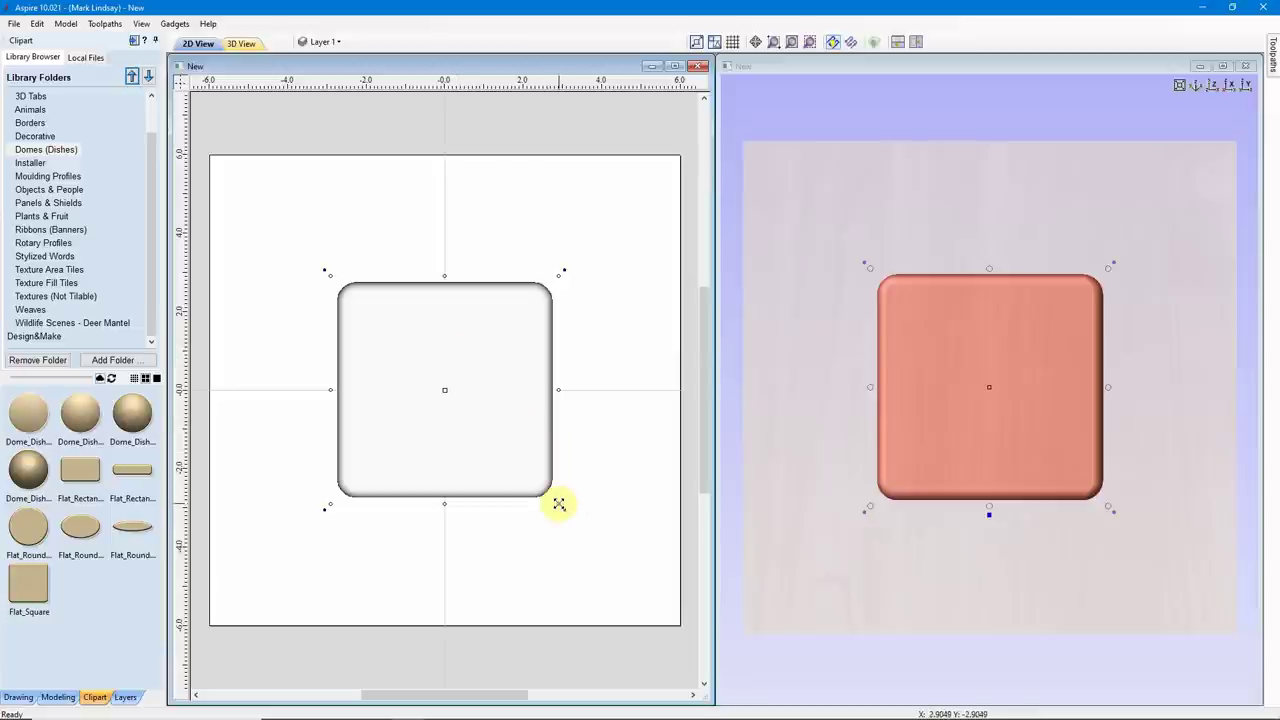
pyautogui.moveTo(559, 504); pyautogui.dragTo(655, 618)
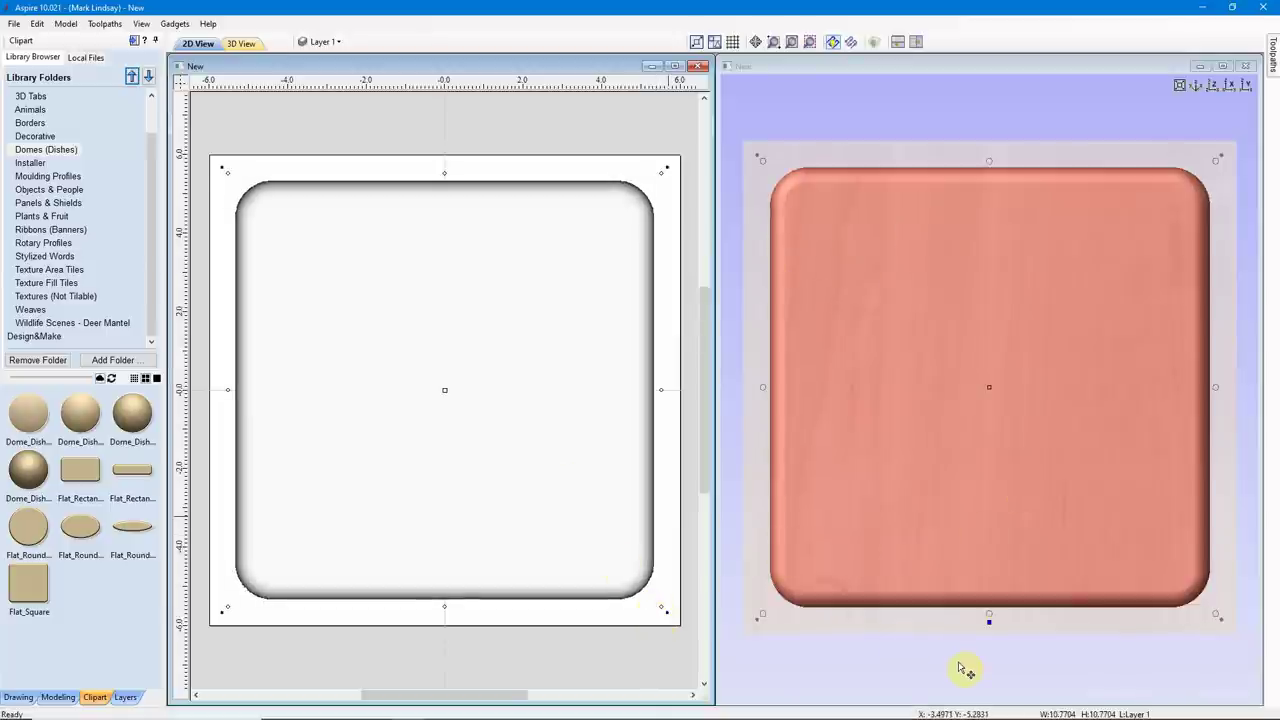
pyautogui.moveTo(960, 667); pyautogui.dragTo(1052, 503)
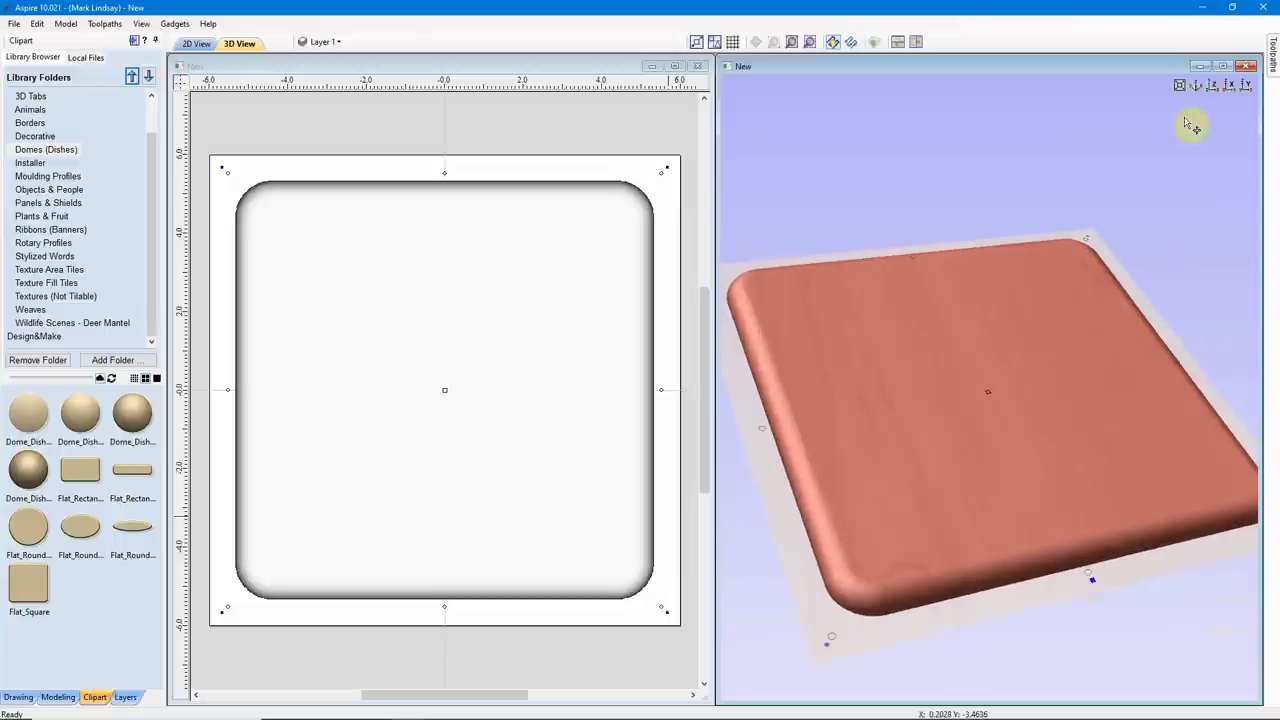
pyautogui.click(1196, 86)
pyautogui.click(1018, 349)
pyautogui.click(928, 585)
pyautogui.scroll(2, 928, 586)
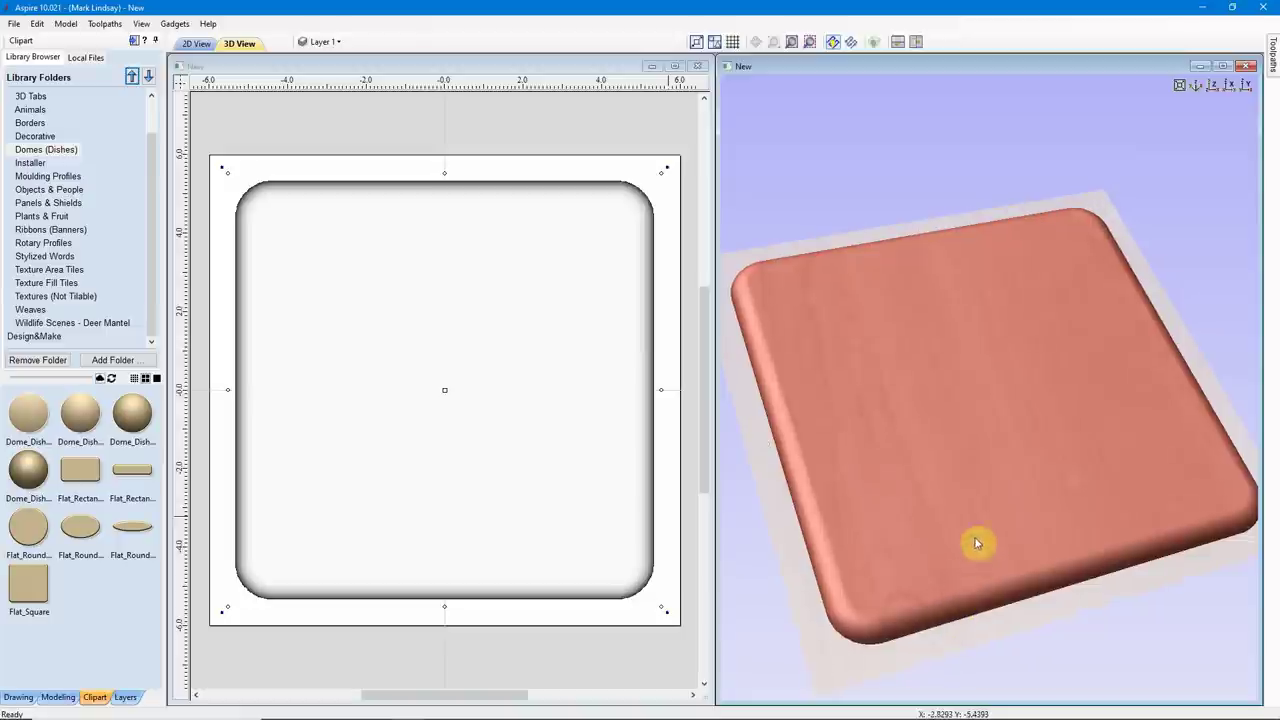
pyautogui.moveTo(978, 530); pyautogui.dragTo(925, 445)
pyautogui.click(925, 445)
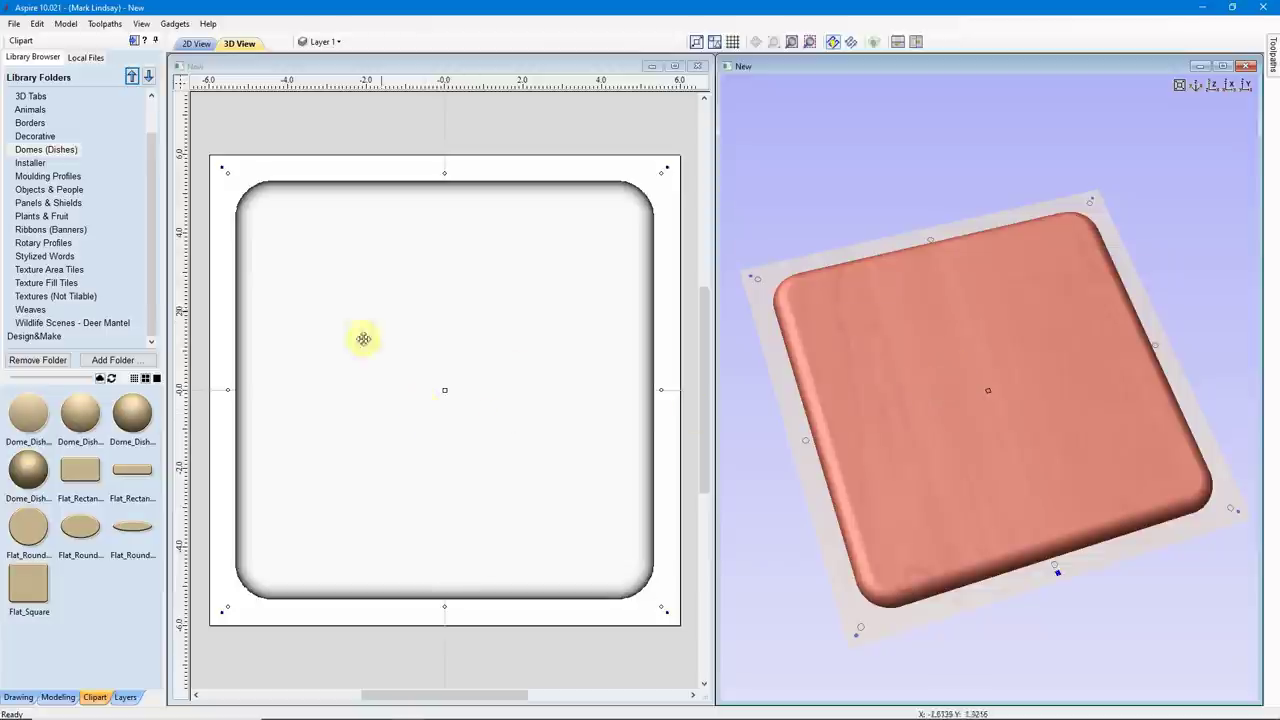
# Step: Add the Apple clipart from the Clipart root folder onto the plate centre and show the component list
pyautogui.click(92, 695)
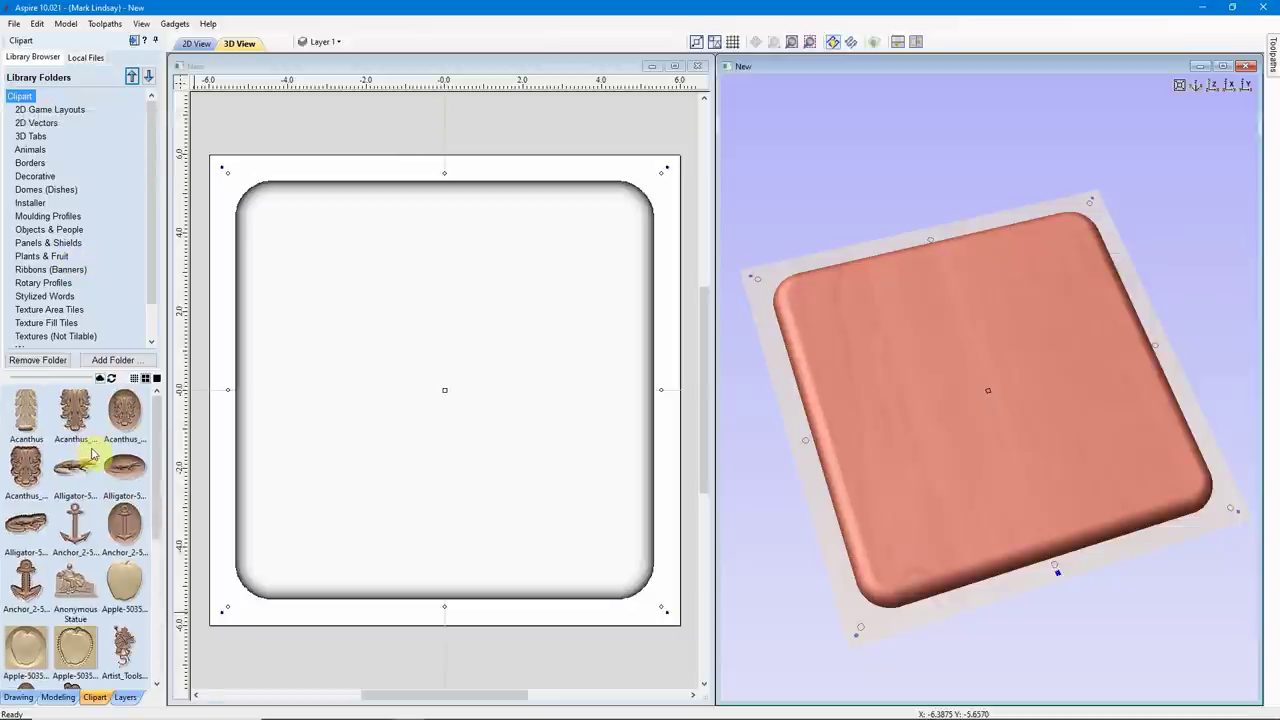
pyautogui.doubleClick(124, 590)
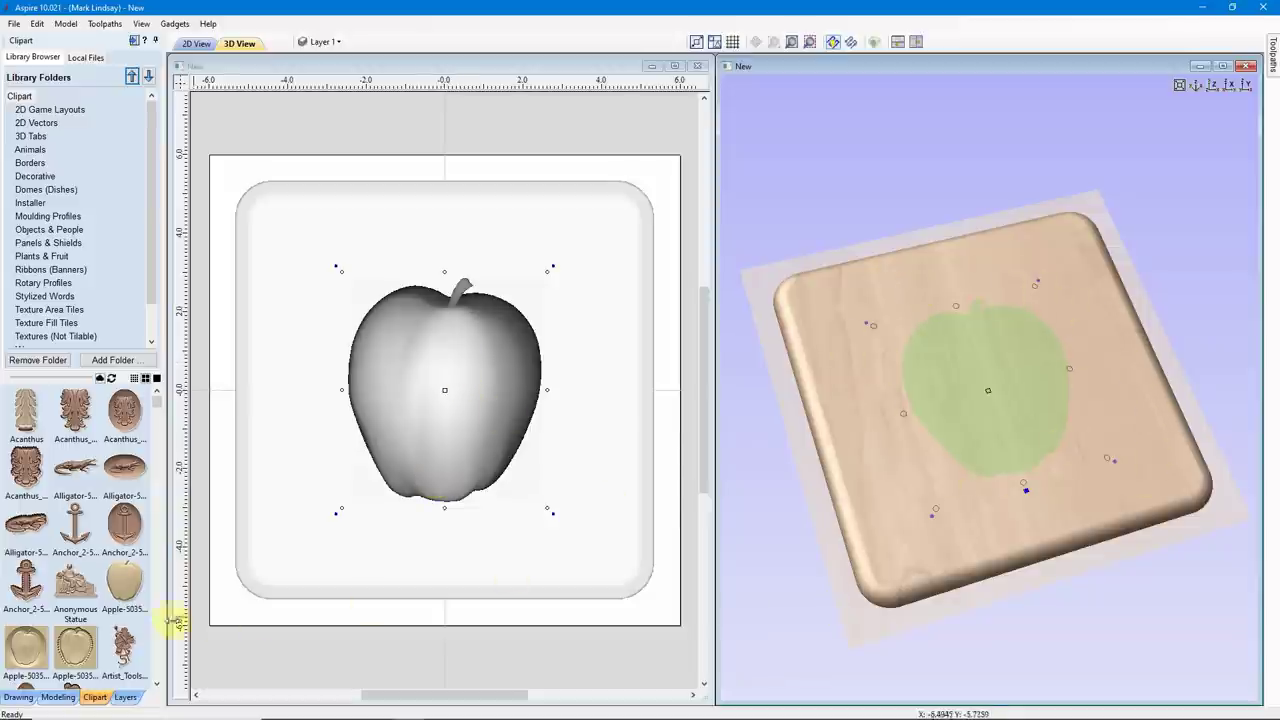
pyautogui.click(60, 697)
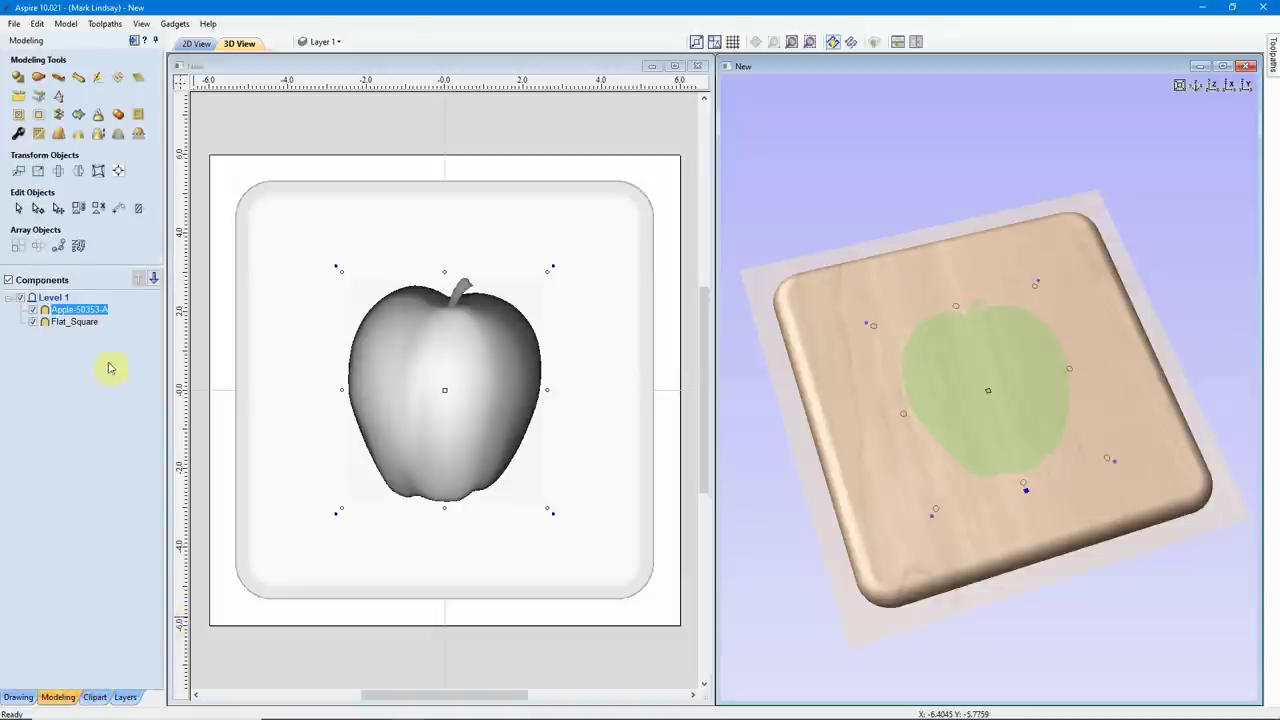
# Step: Orbit the 3D view to inspect the apple on the Flat_Square plate from several angles
pyautogui.moveTo(49, 320)
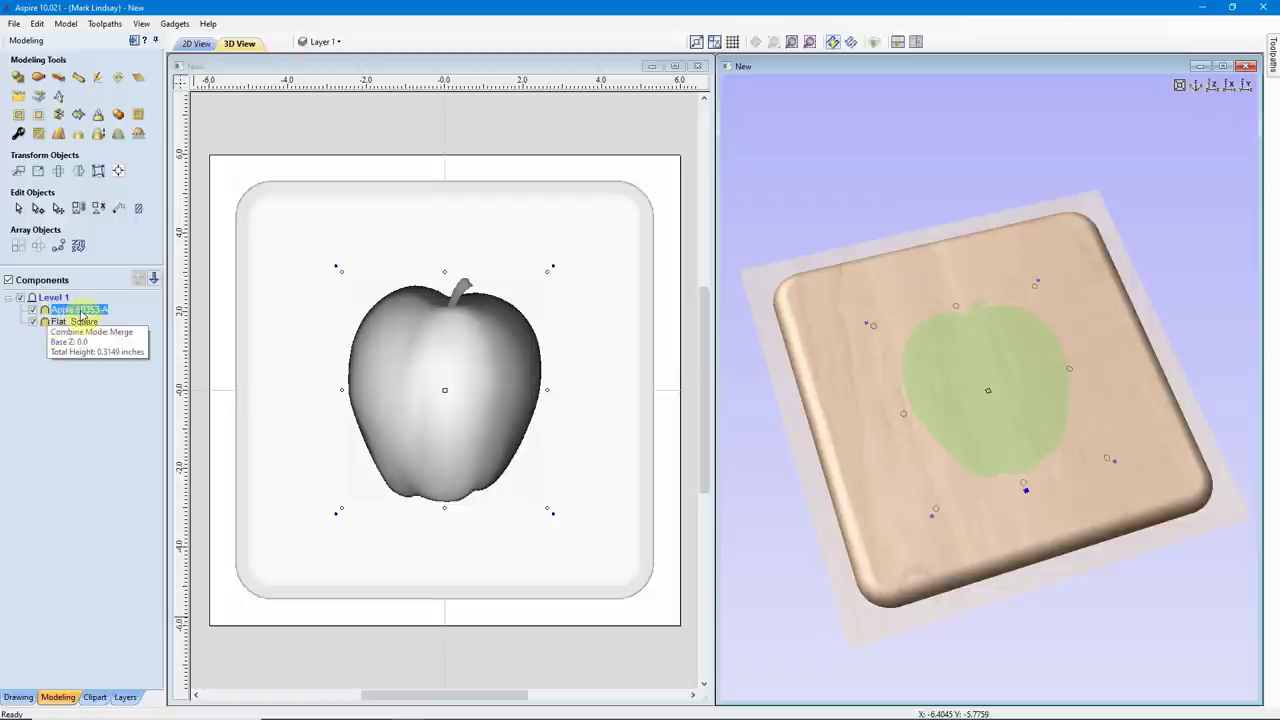
pyautogui.moveTo(980, 480); pyautogui.dragTo(1029, 534)
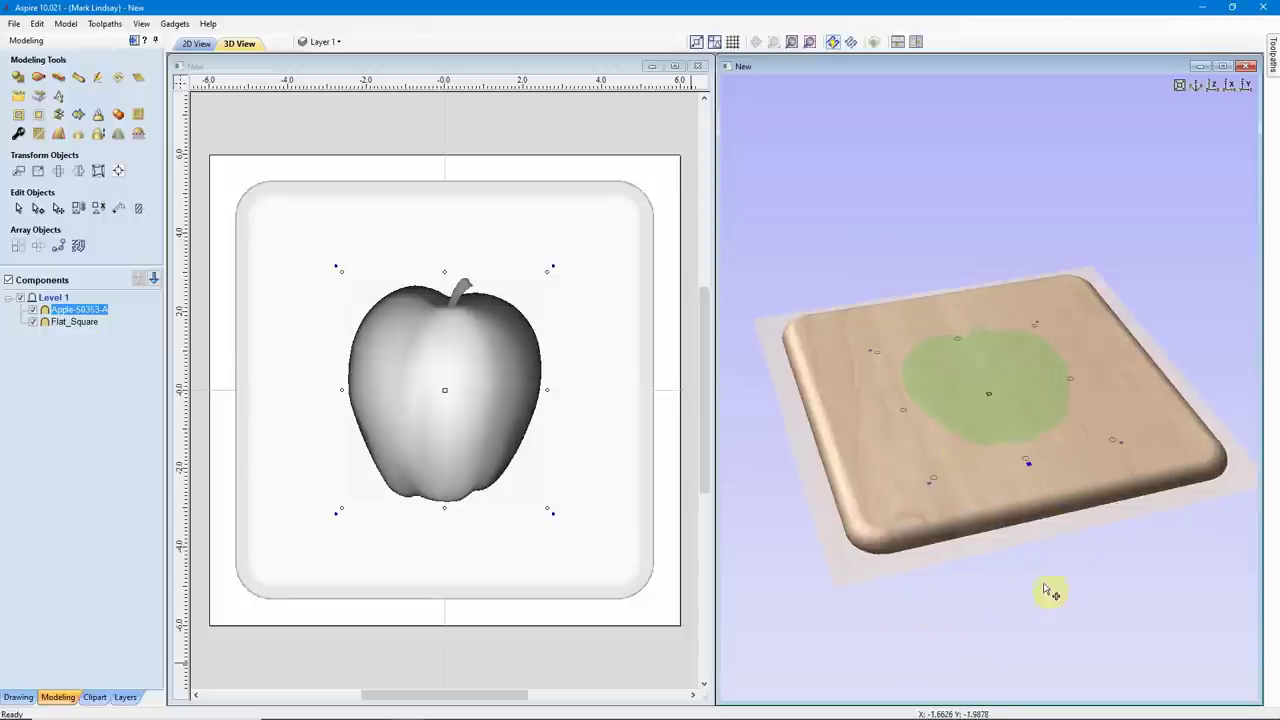
pyautogui.moveTo(1036, 608); pyautogui.dragTo(1020, 471)
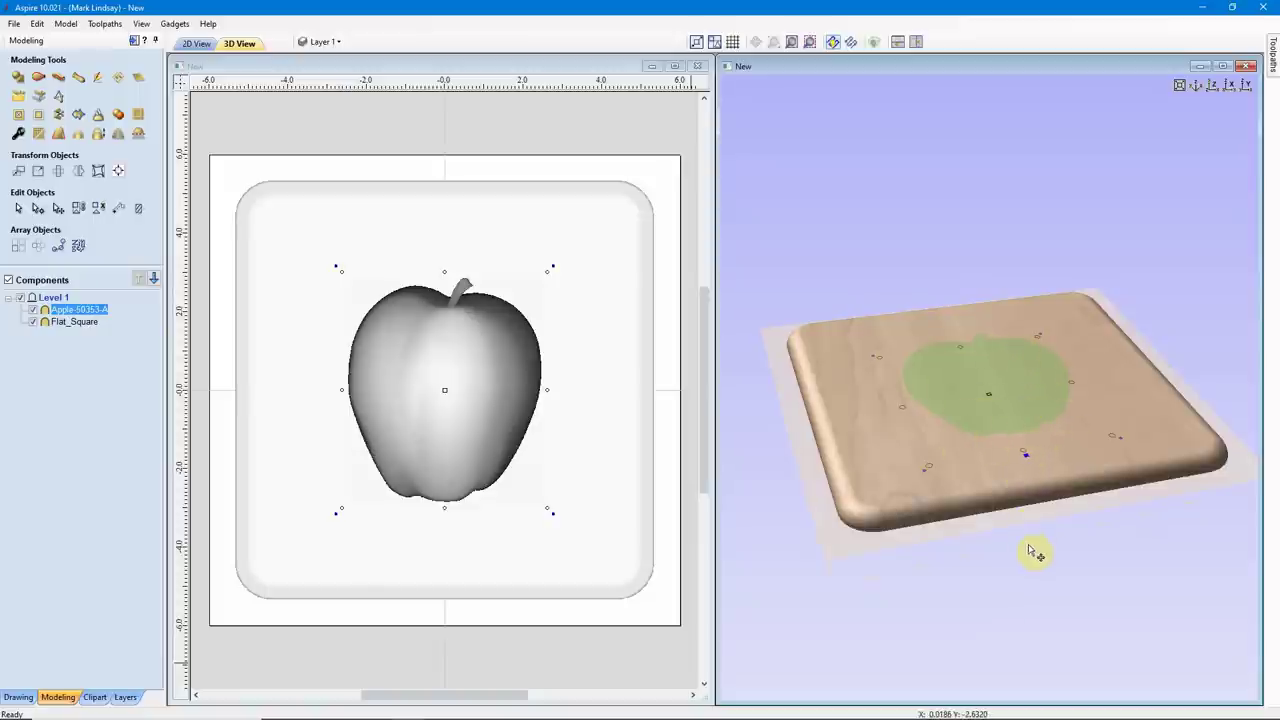
pyautogui.moveTo(1028, 549); pyautogui.dragTo(1011, 486)
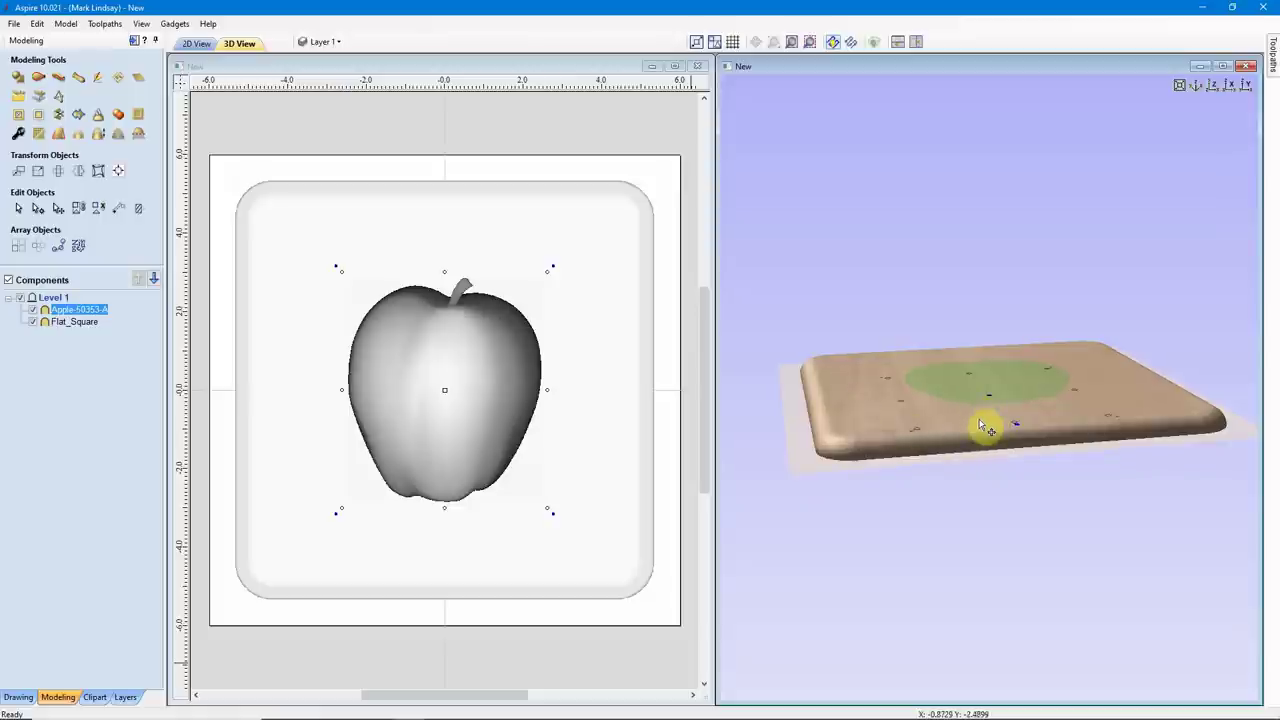
pyautogui.moveTo(1028, 425); pyautogui.dragTo(1020, 655)
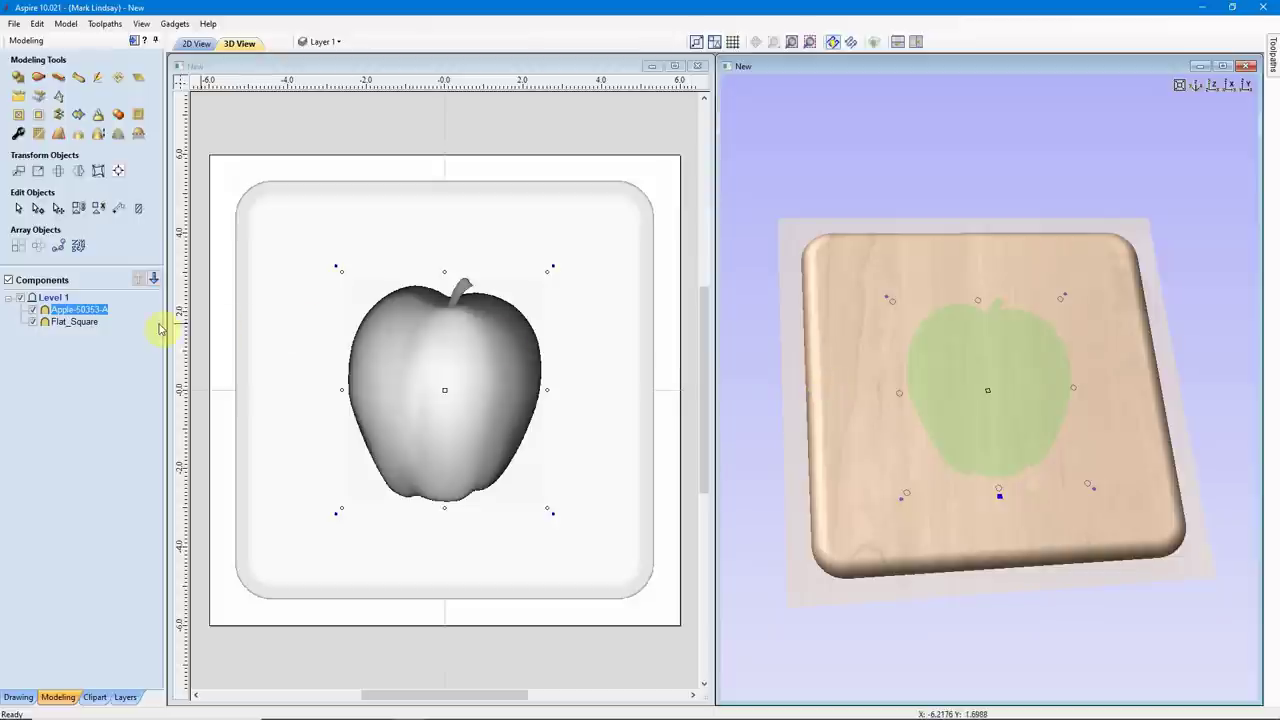
# Step: Set the apple component to the Add combine mode so its 0.315-inch relief sits on the plate
pyautogui.click(18, 133)
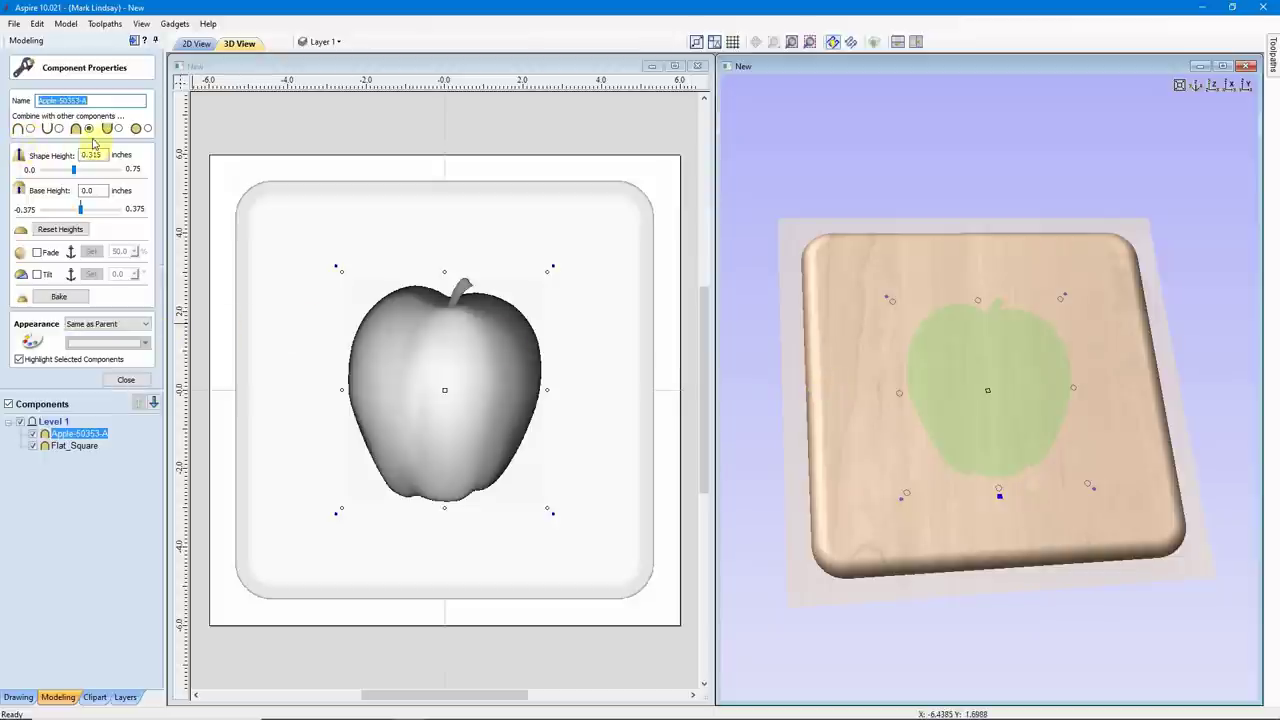
pyautogui.click(31, 132)
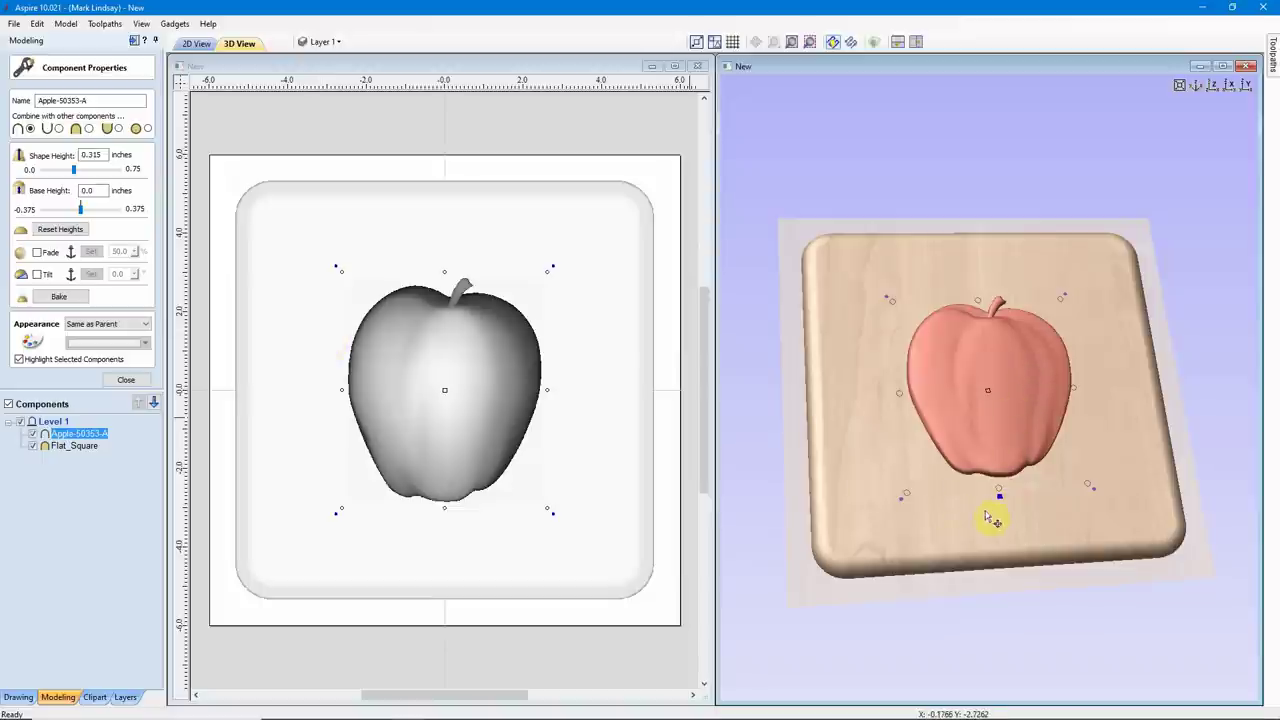
pyautogui.moveTo(986, 549); pyautogui.dragTo(986, 434)
pyautogui.scroll(5, 930, 418)
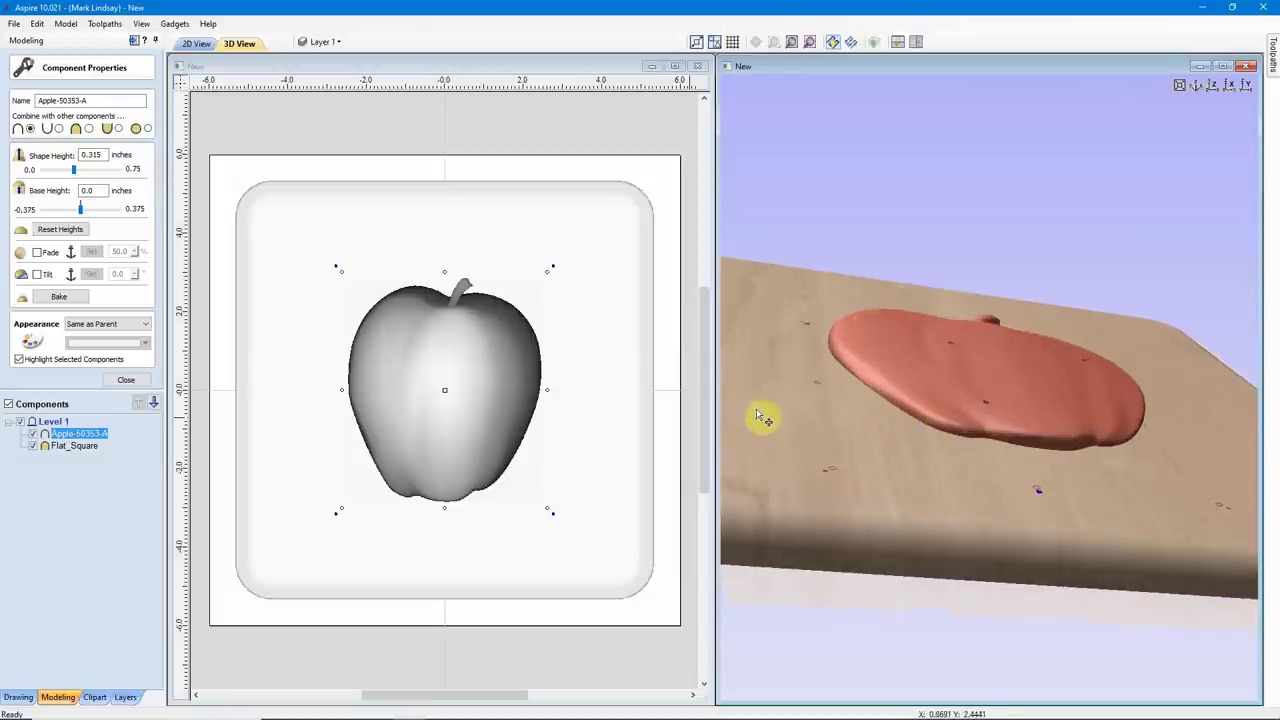
pyautogui.press('0')
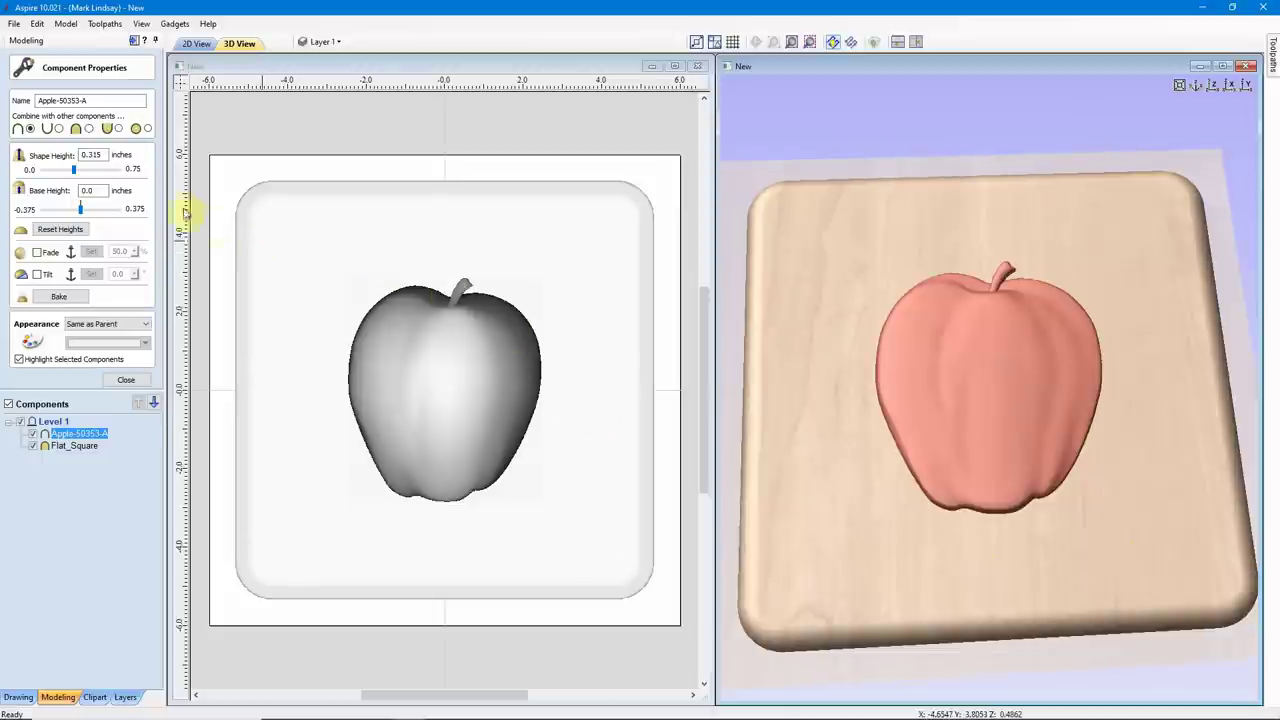
pyautogui.click(59, 129)
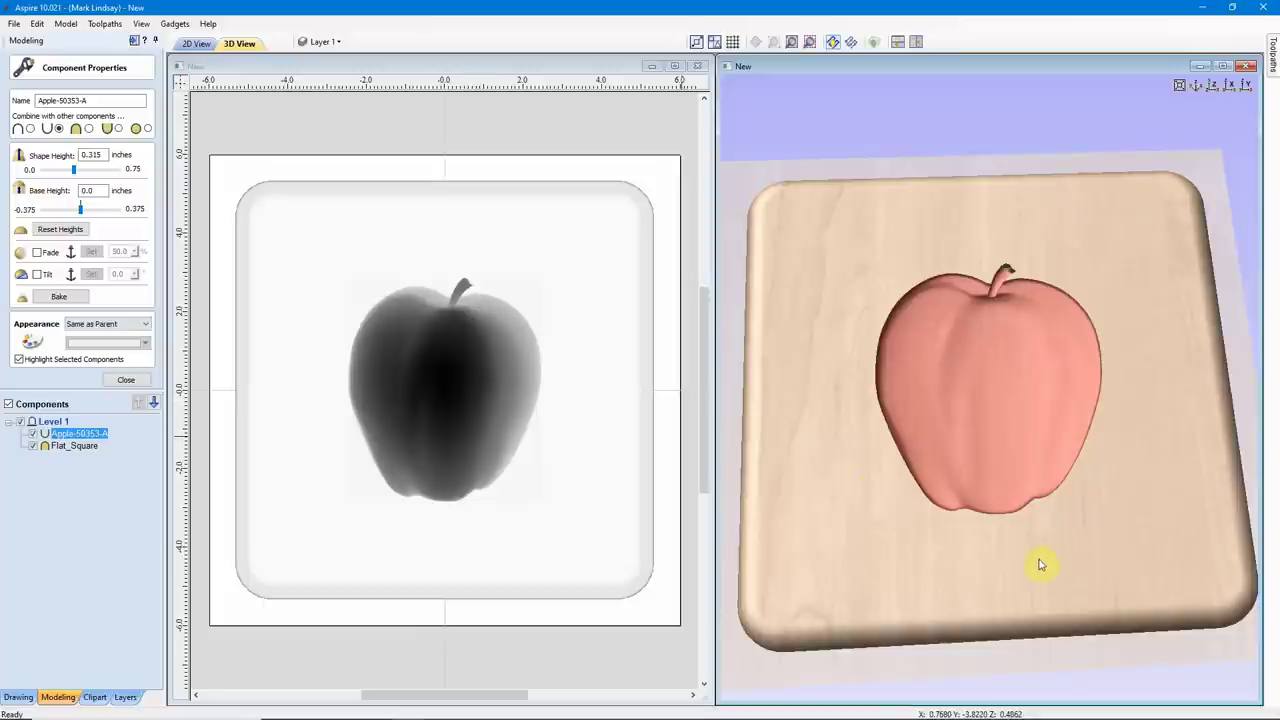
pyautogui.moveTo(1040, 565); pyautogui.dragTo(1066, 391)
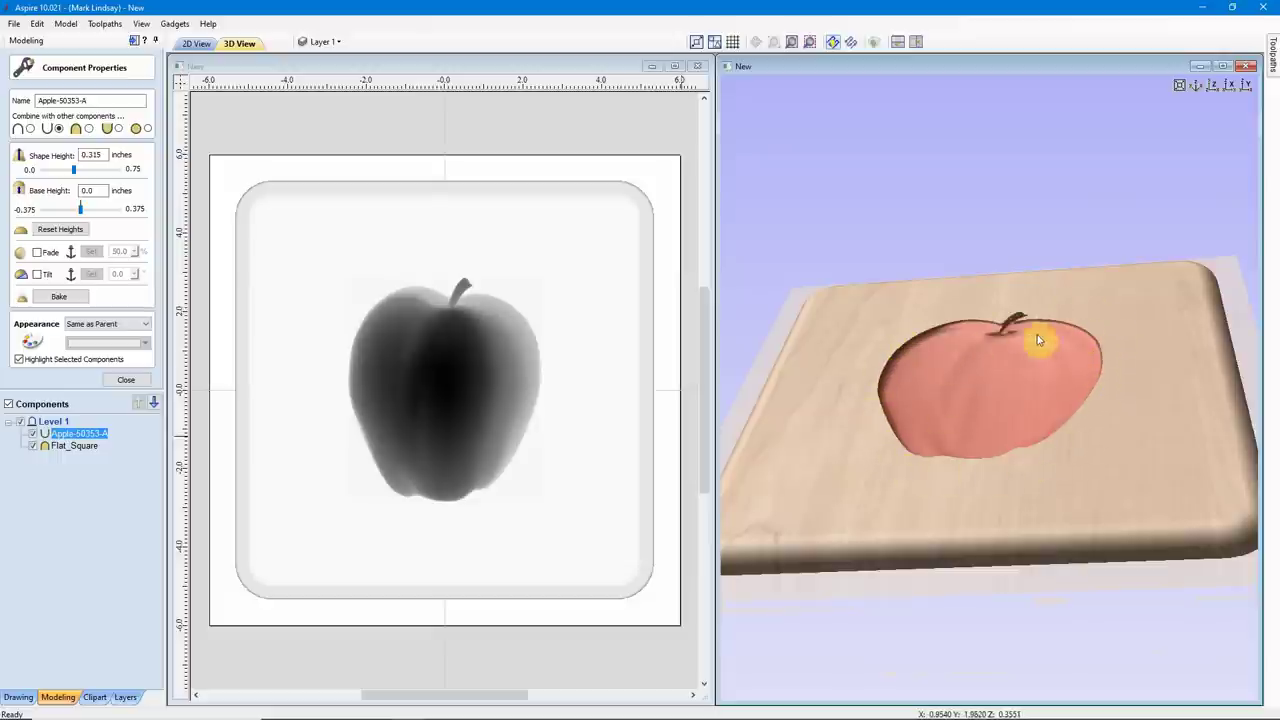
pyautogui.moveTo(1046, 349); pyautogui.dragTo(1092, 451)
pyautogui.moveTo(971, 406); pyautogui.dragTo(966, 451)
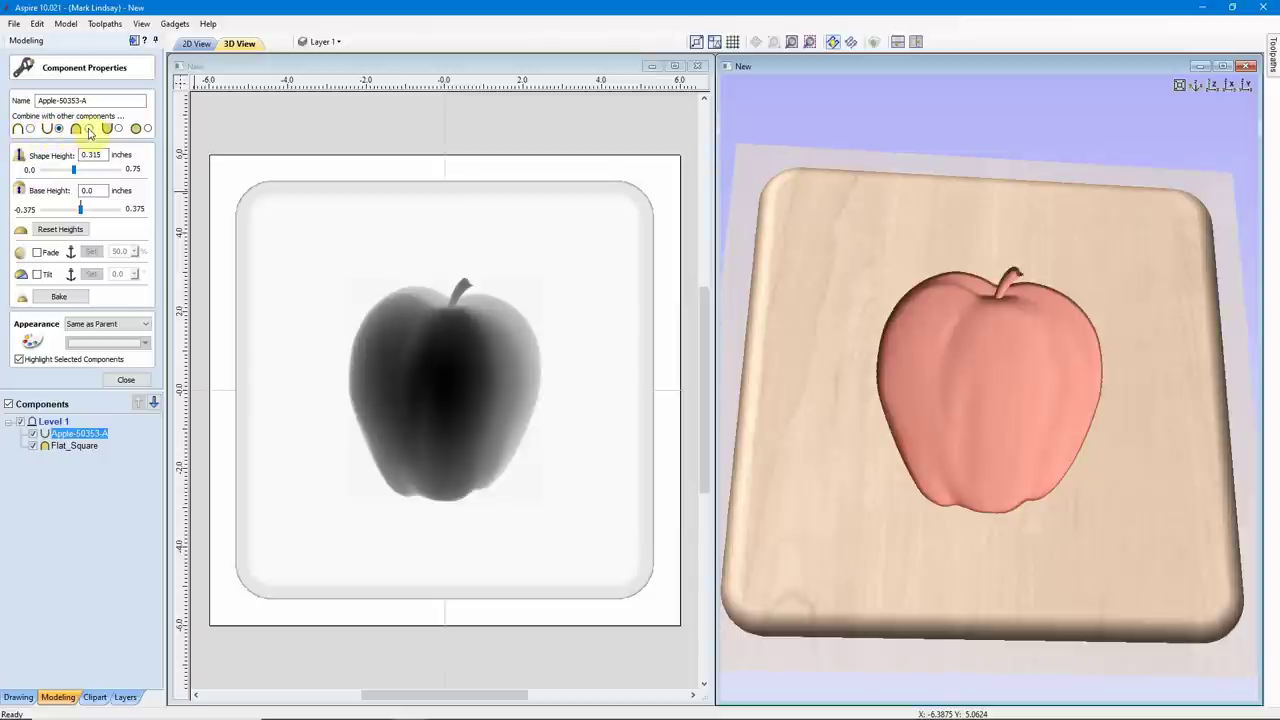
pyautogui.click(89, 129)
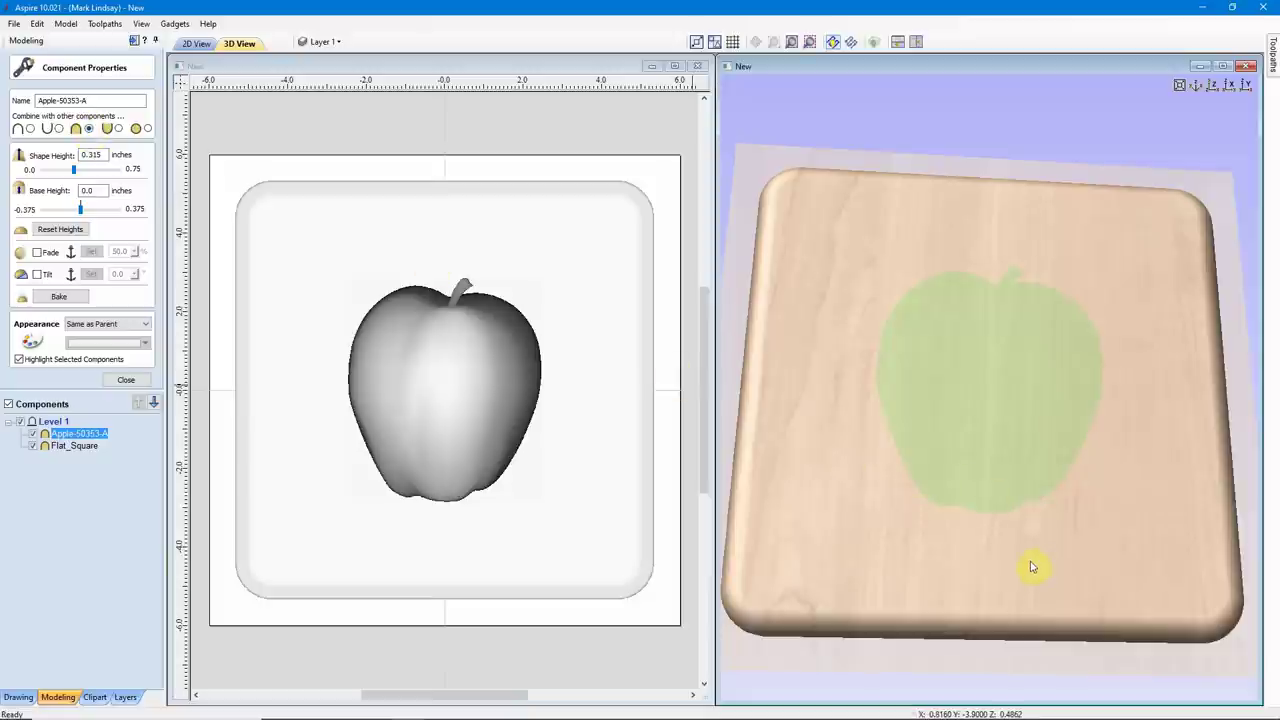
pyautogui.moveTo(1034, 563); pyautogui.dragTo(1043, 486)
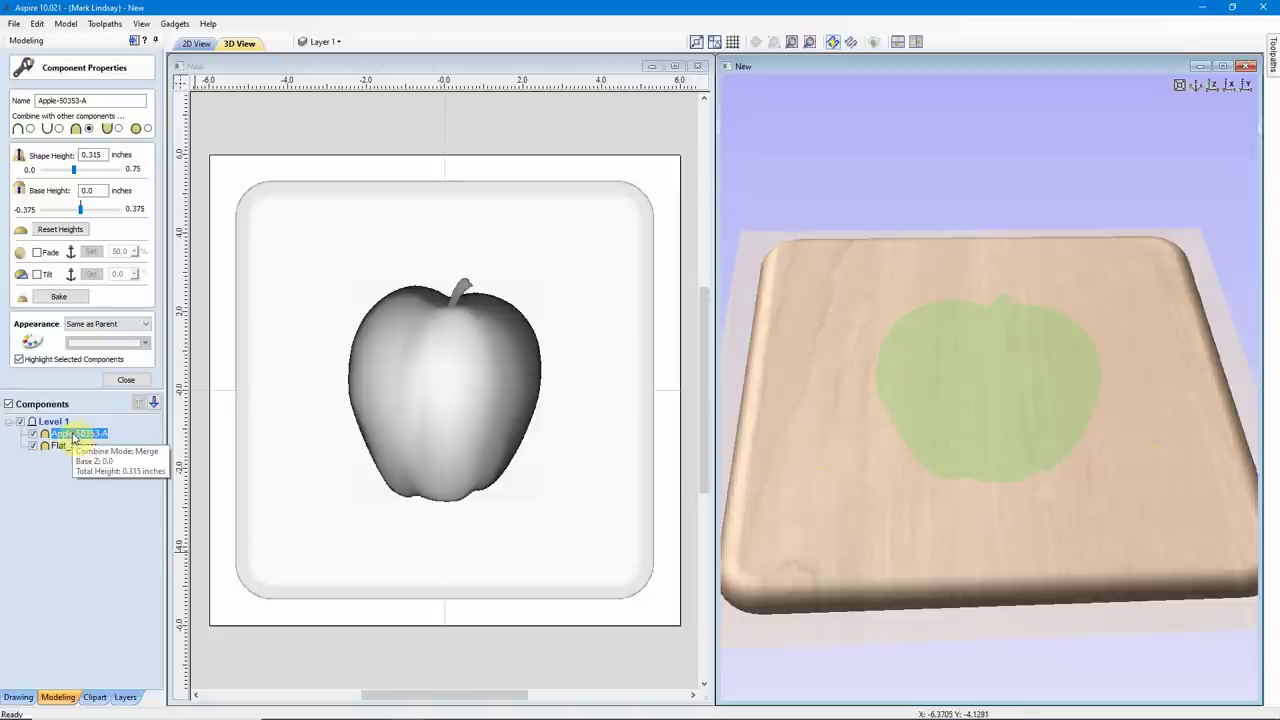
pyautogui.click(30, 129)
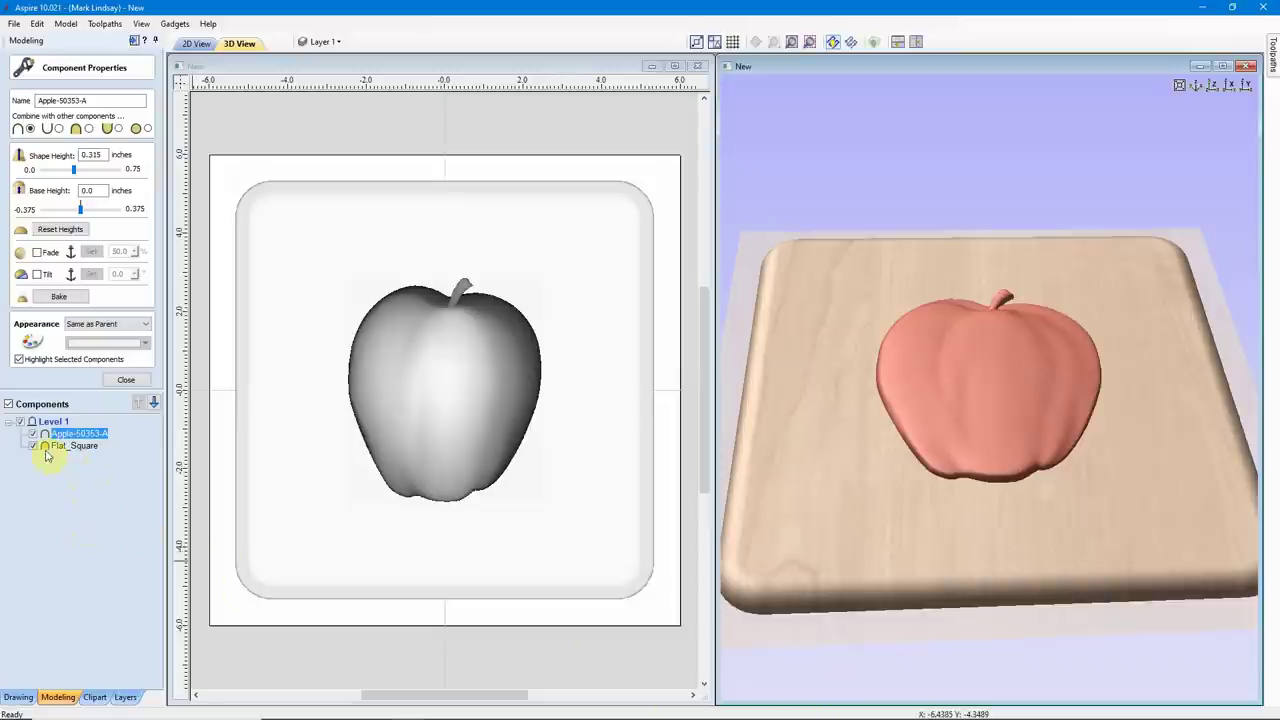
pyautogui.moveTo(89, 453)
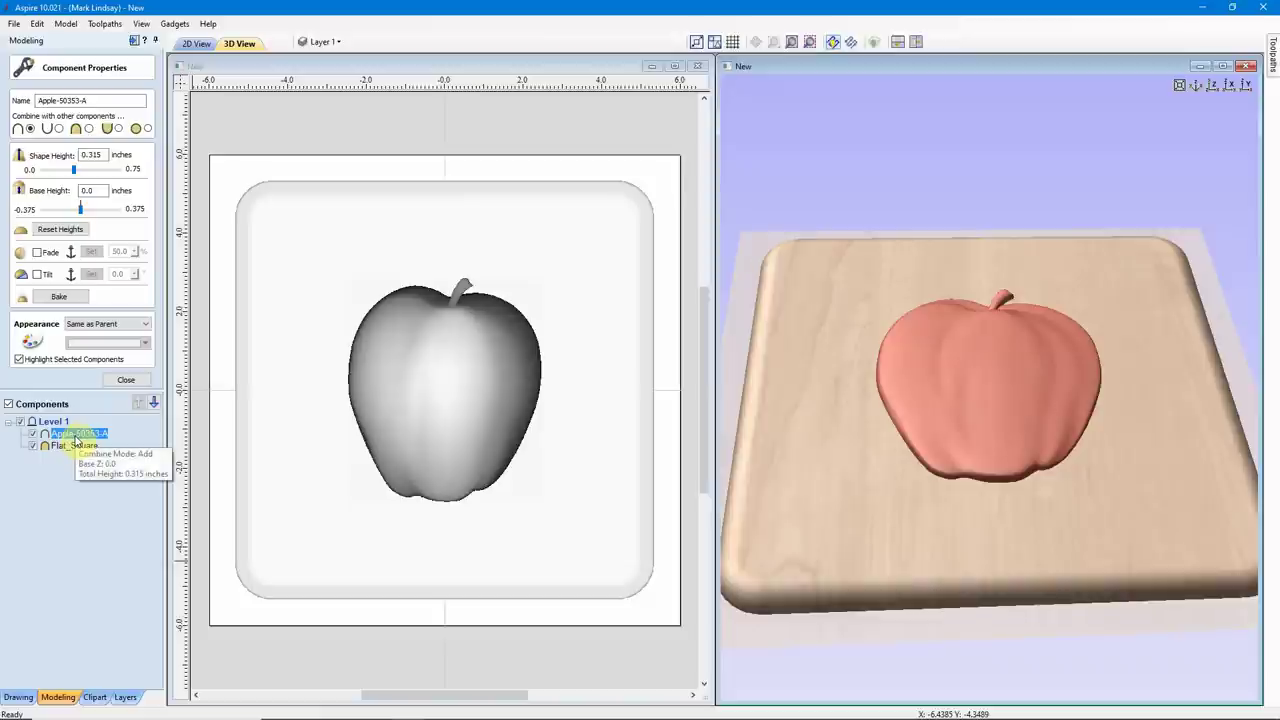
pyautogui.click(1213, 86)
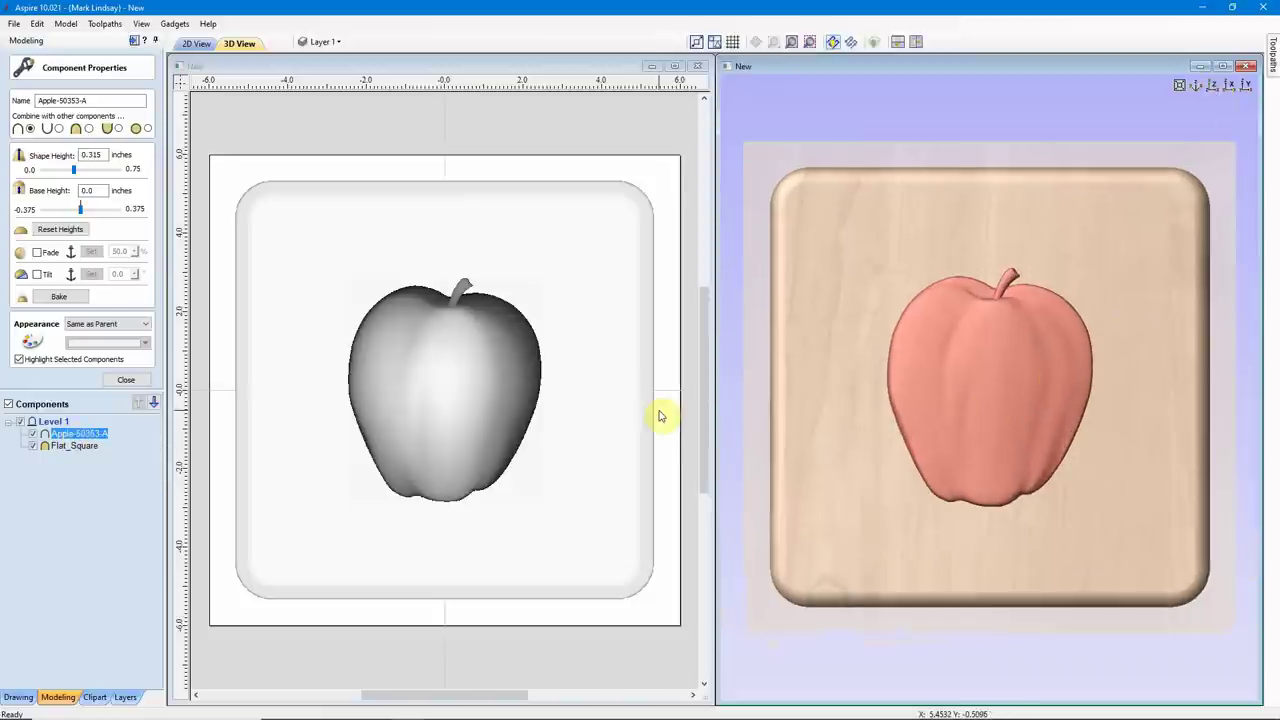
# Step: Delete the apple and Flat_Square components, then close Component Properties
pyautogui.click(441, 374)
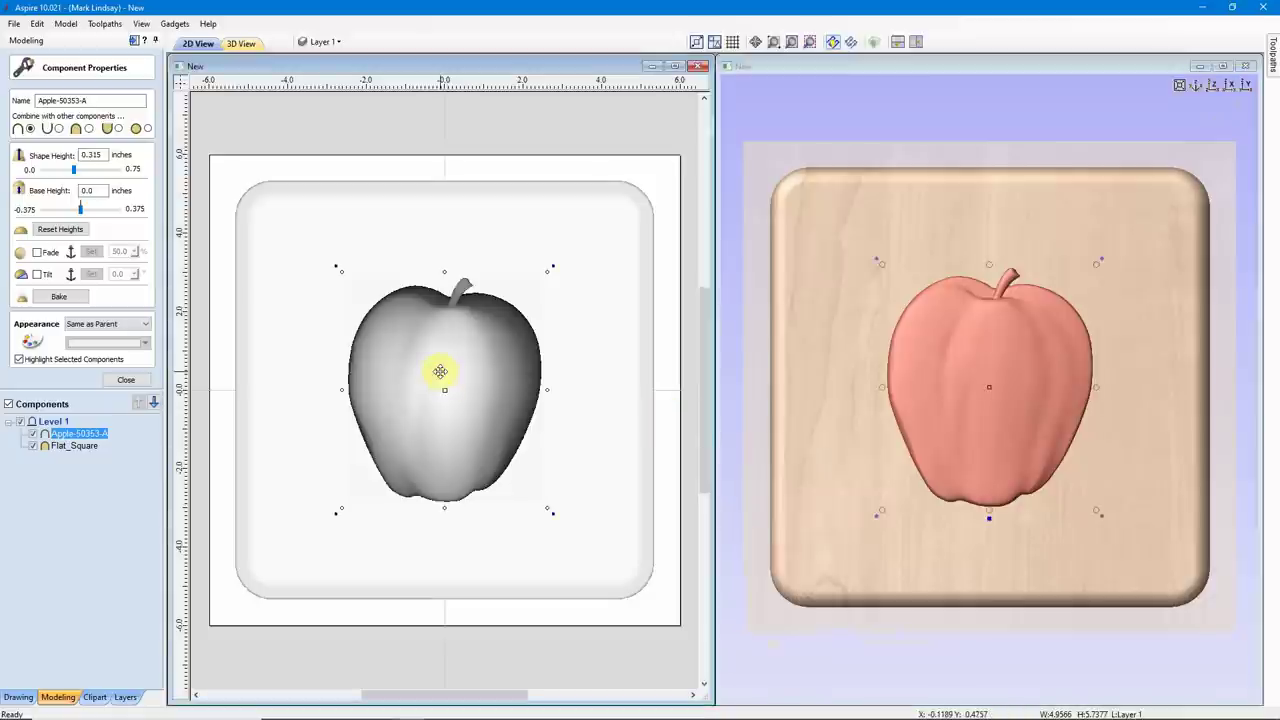
pyautogui.press('Delete')
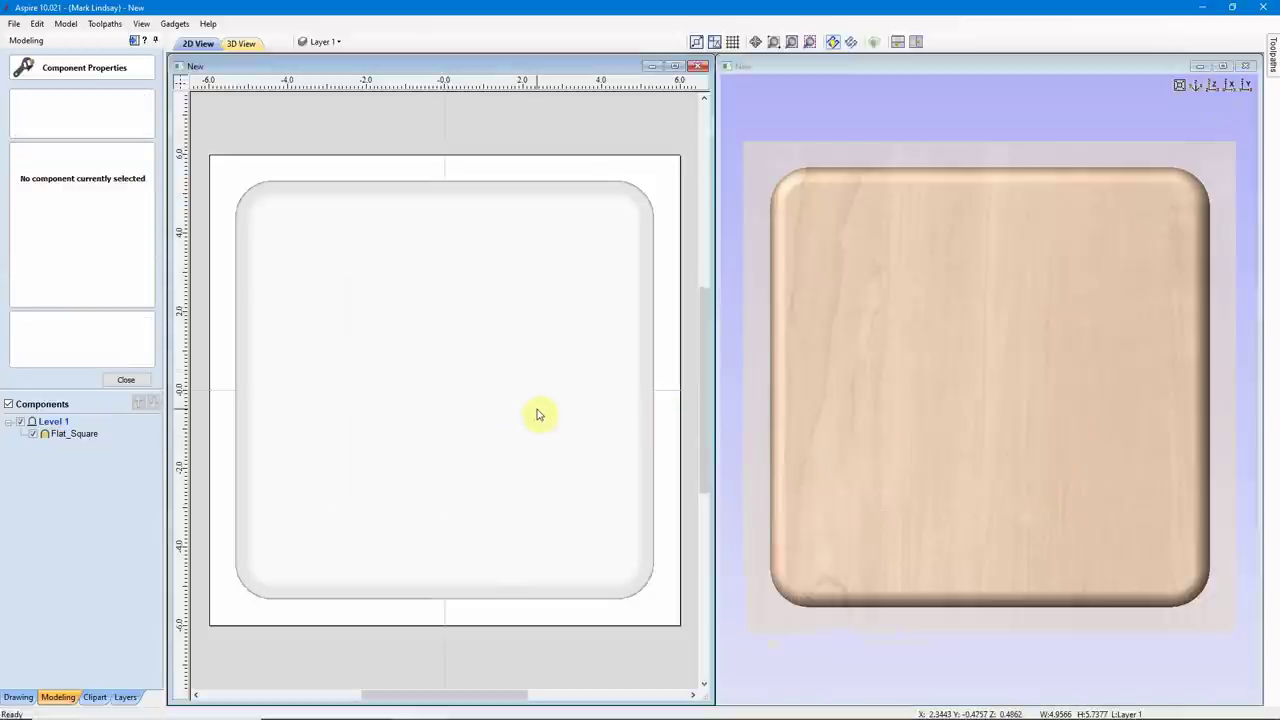
pyautogui.click(542, 417)
pyautogui.press('Delete')
pyautogui.click(127, 381)
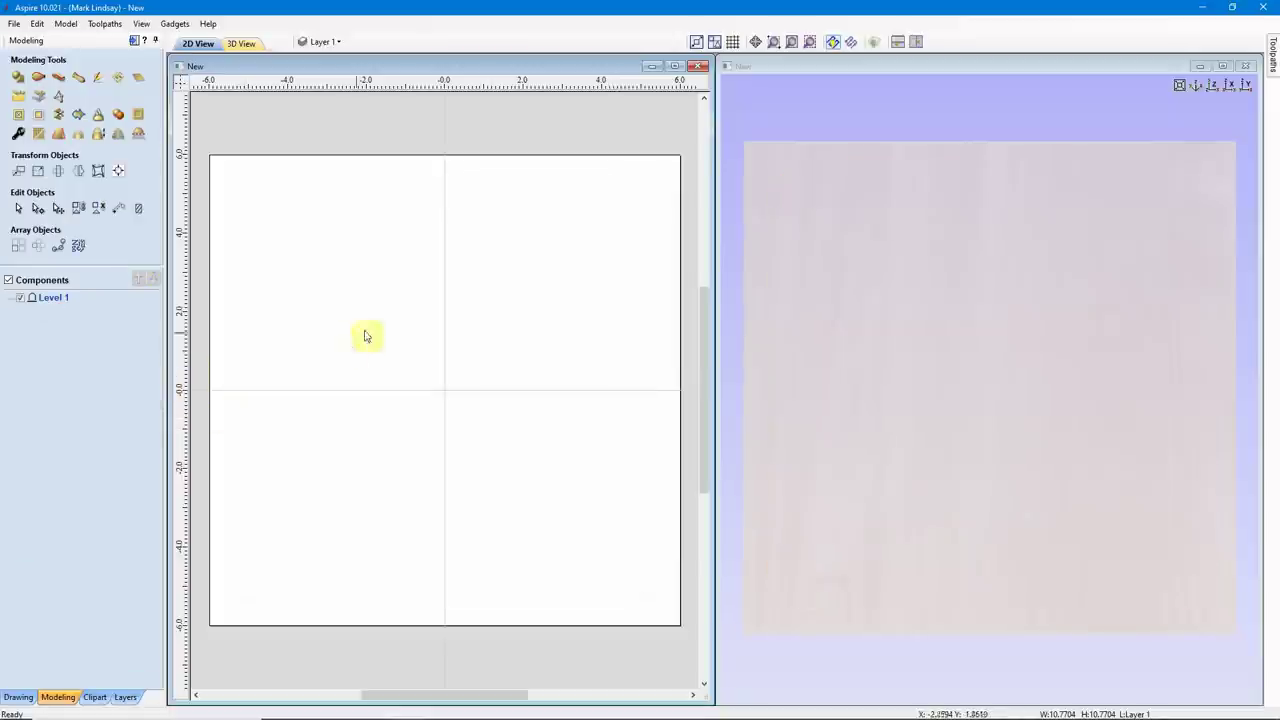
# Step: Import the Flourish Repeat 2 clipart from the Decorative folder into the empty job
pyautogui.click(93, 699)
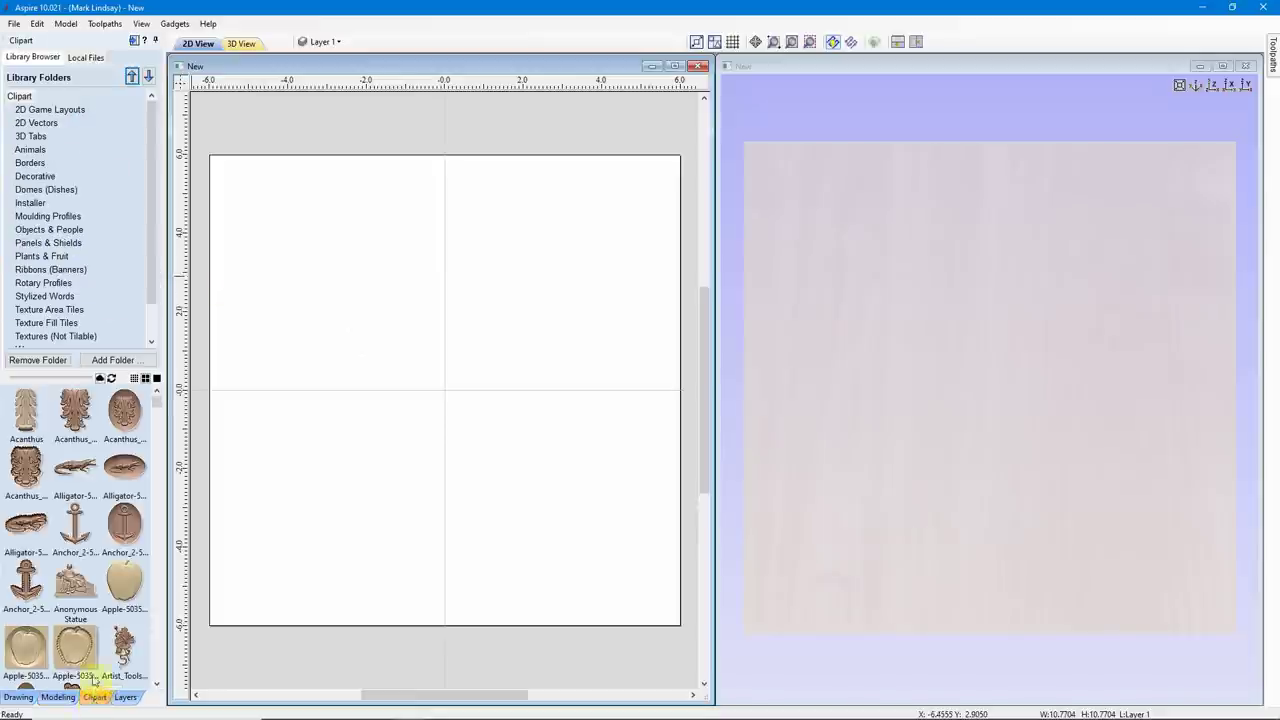
pyautogui.click(35, 176)
pyautogui.scroll(-3, 137, 486)
pyautogui.scroll(-6, 138, 488)
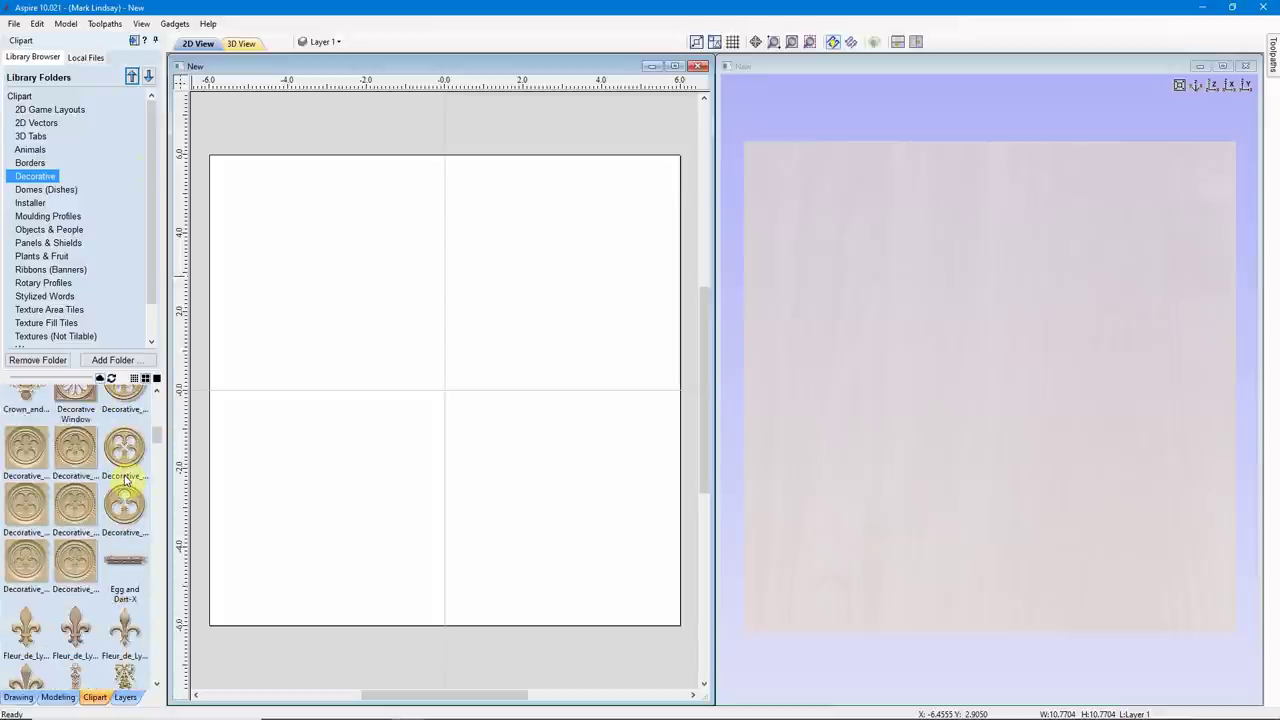
pyautogui.scroll(-2, 123, 478)
pyautogui.scroll(-8, 116, 467)
pyautogui.scroll(-5, 99, 460)
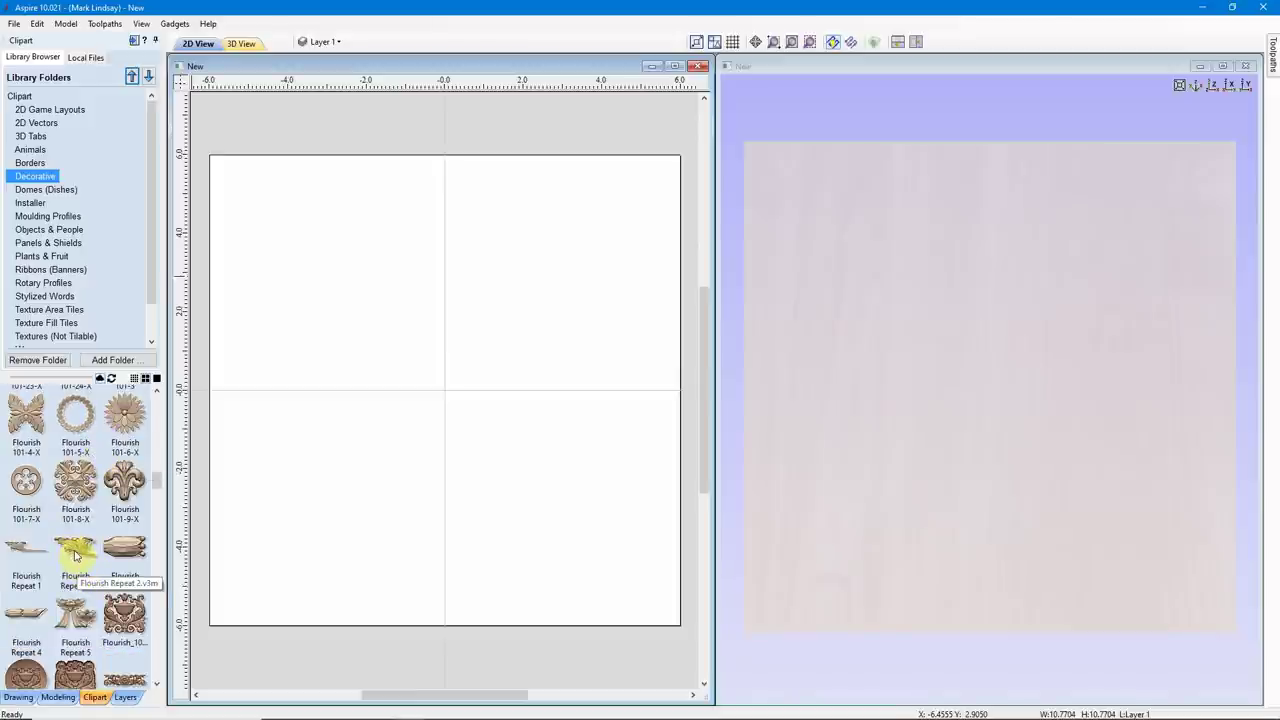
pyautogui.doubleClick(80, 551)
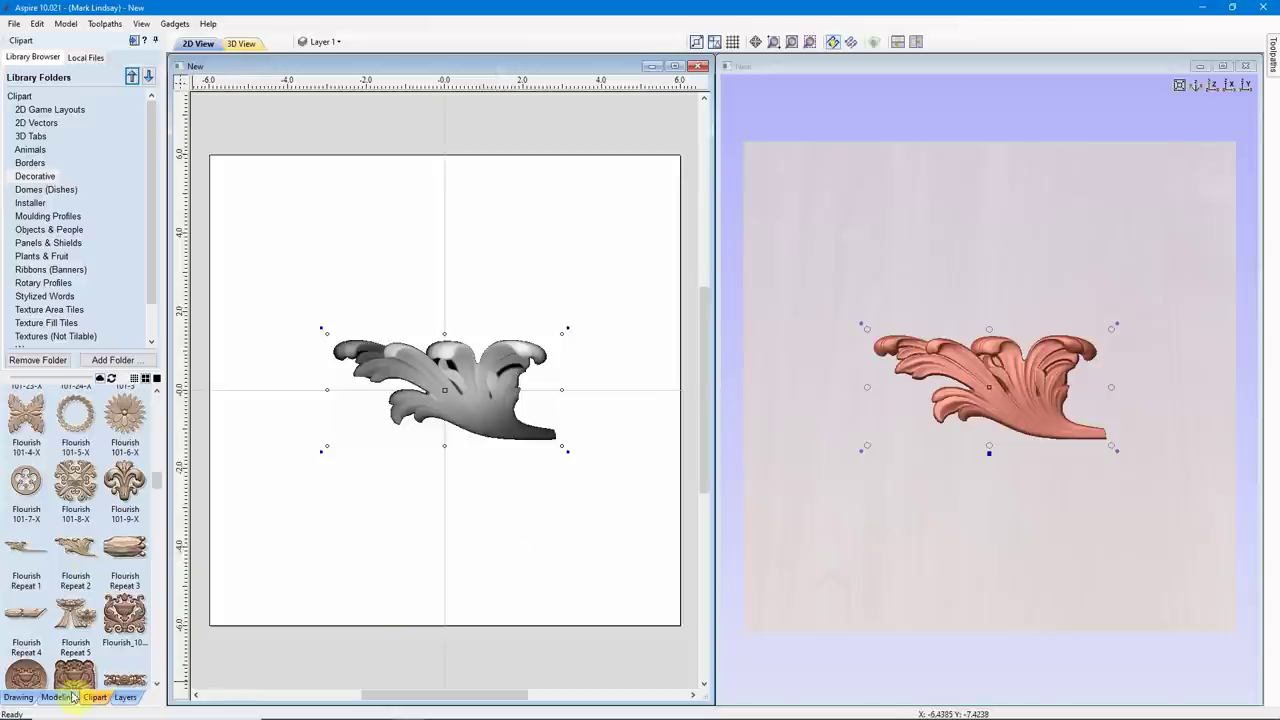
# Step: Stand the Flourish Repeat 2 leaf upright in a vertical orientation
pyautogui.click(58, 697)
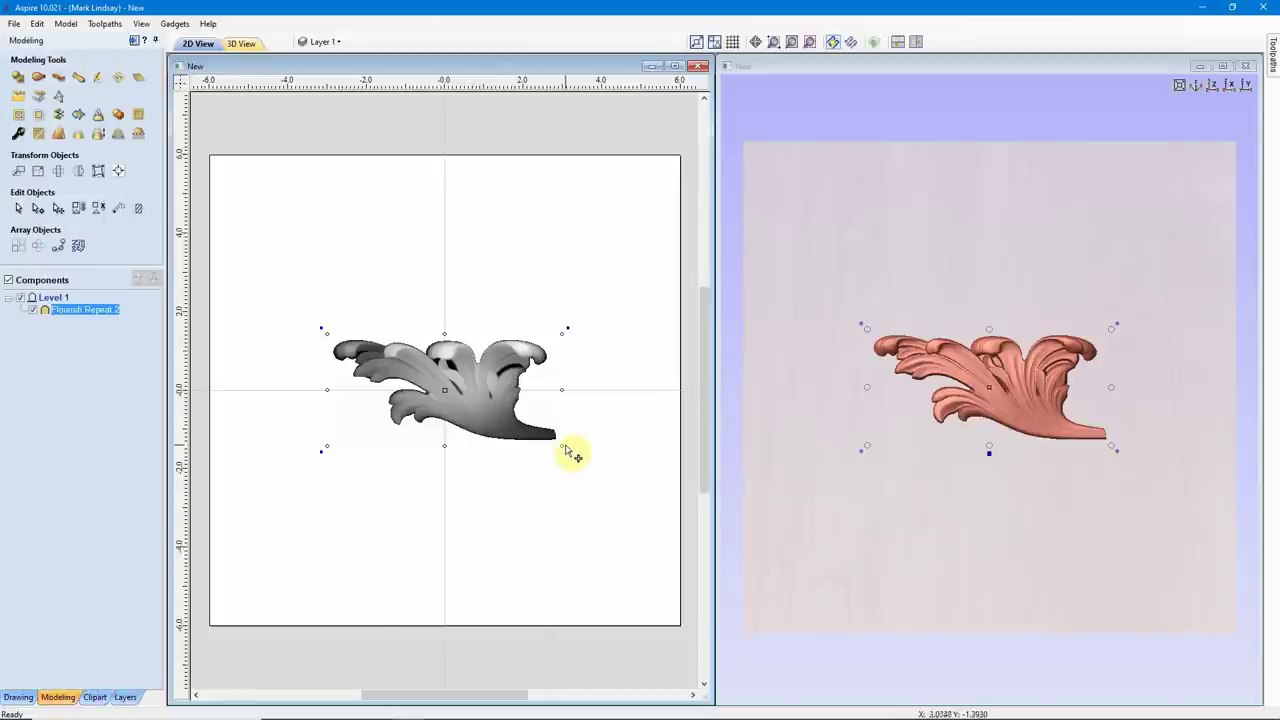
pyautogui.press('Escape')
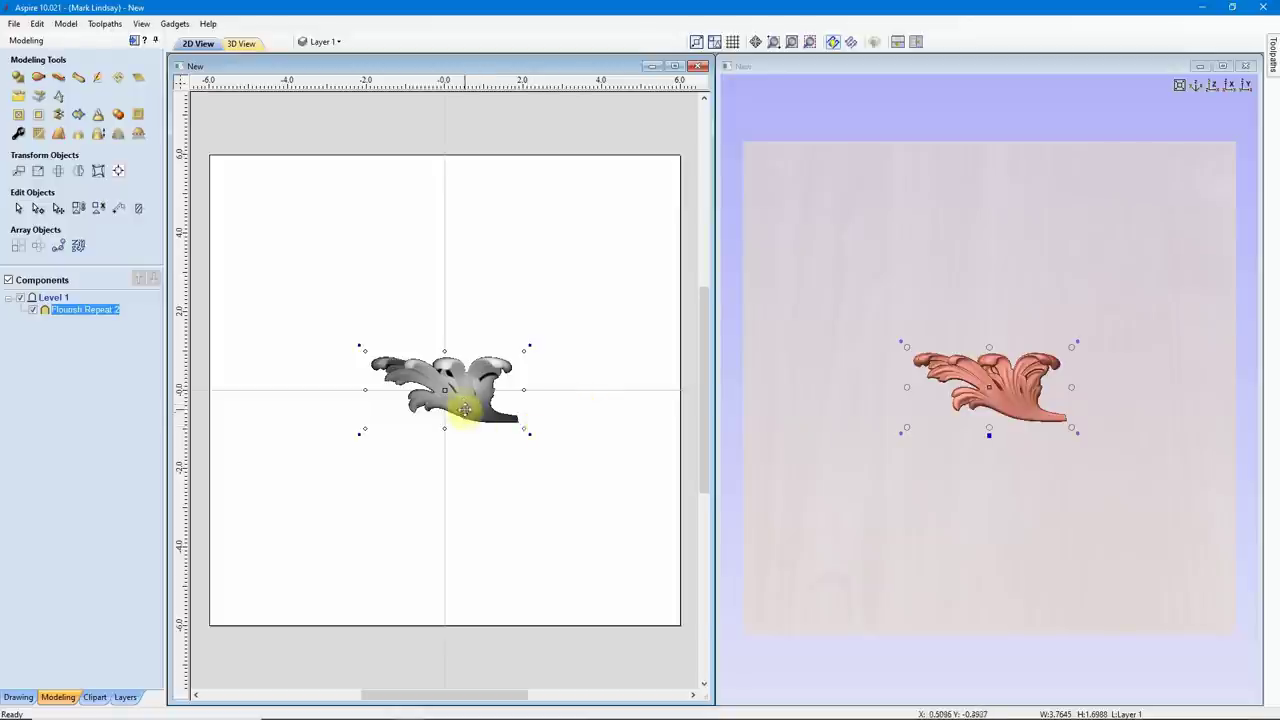
pyautogui.click(490, 462)
pyautogui.click(473, 397)
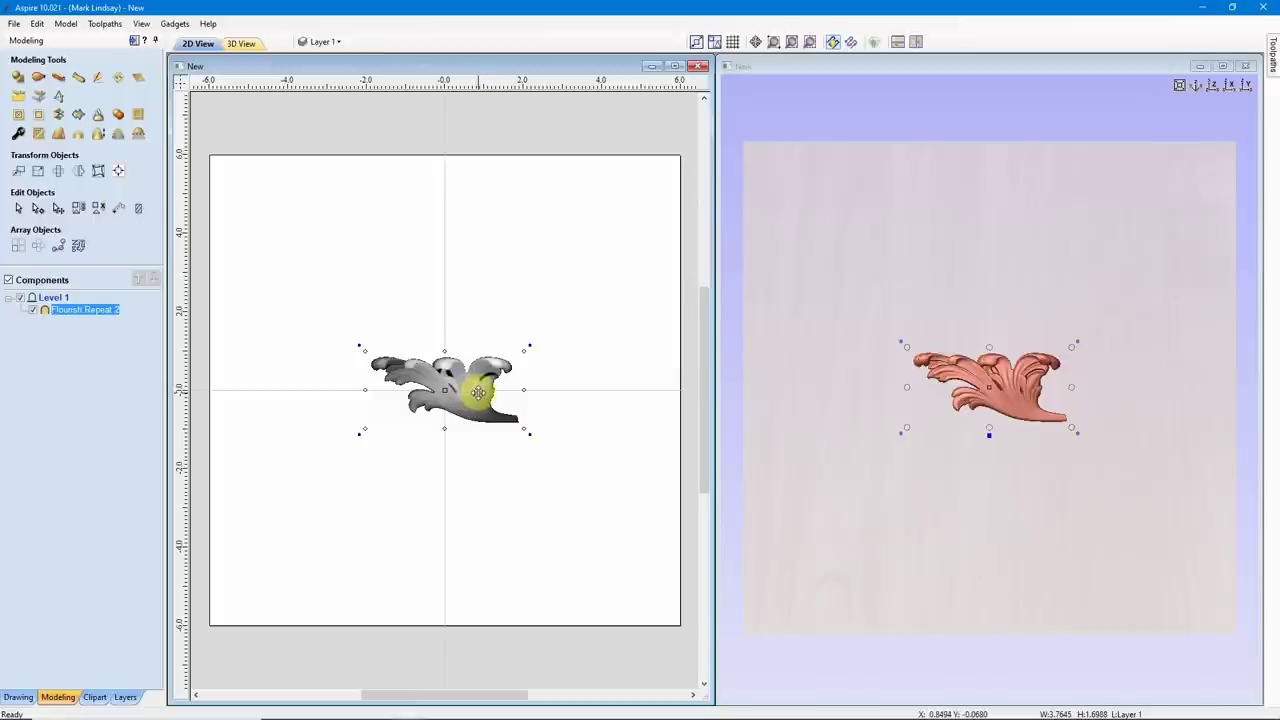
pyautogui.moveTo(479, 392); pyautogui.dragTo(575, 353)
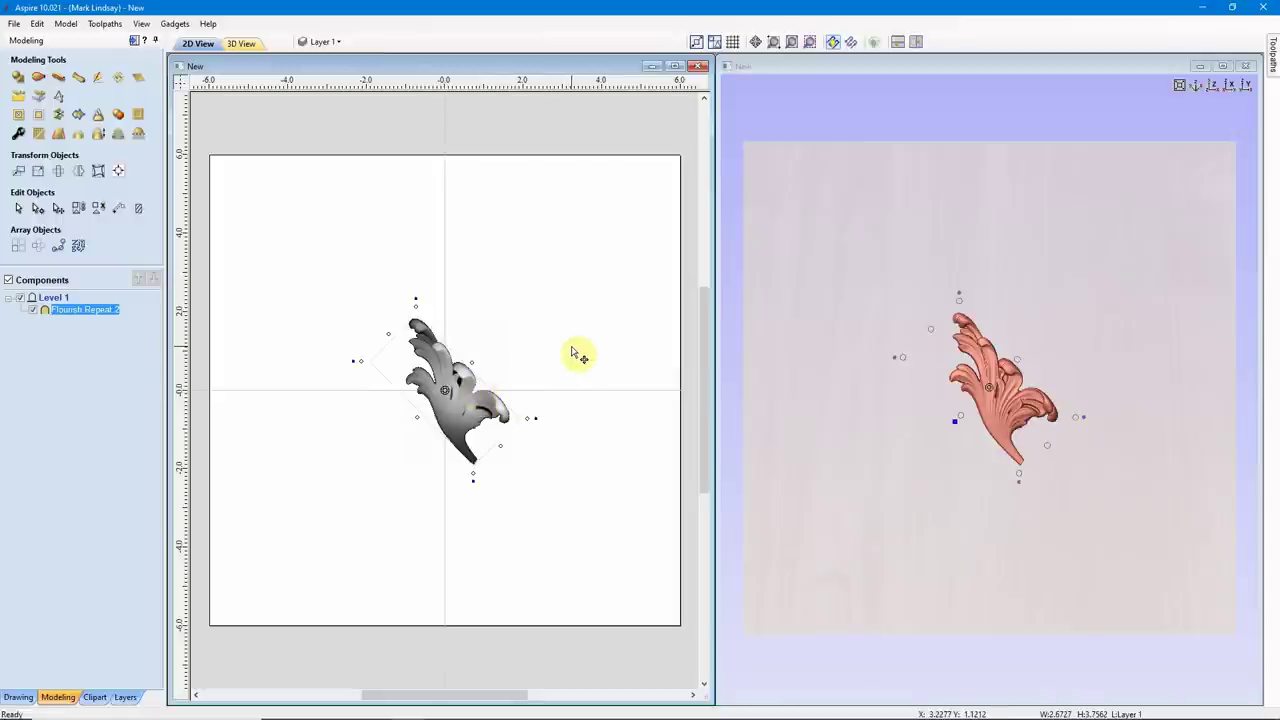
pyautogui.hotkey('ctrl', 'z')
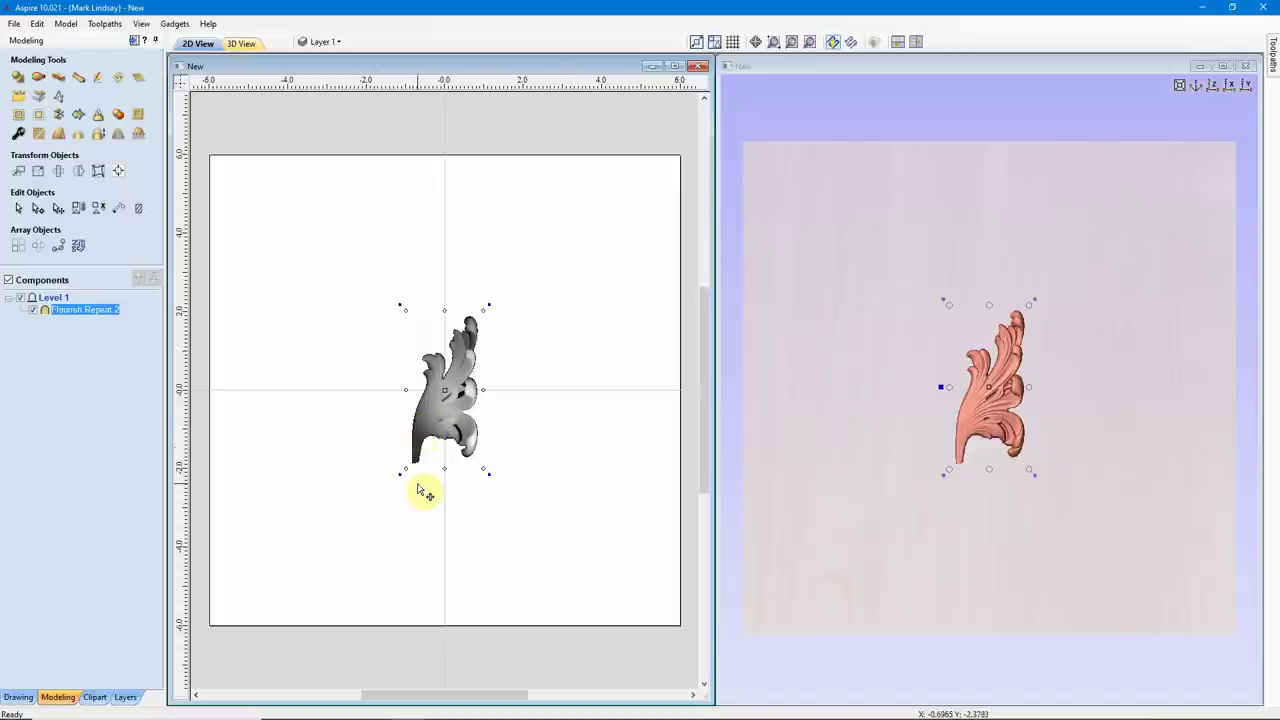
# Step: Move the flourish so its stem tip sits exactly on the vertical centre line
pyautogui.scroll(3, 420, 490)
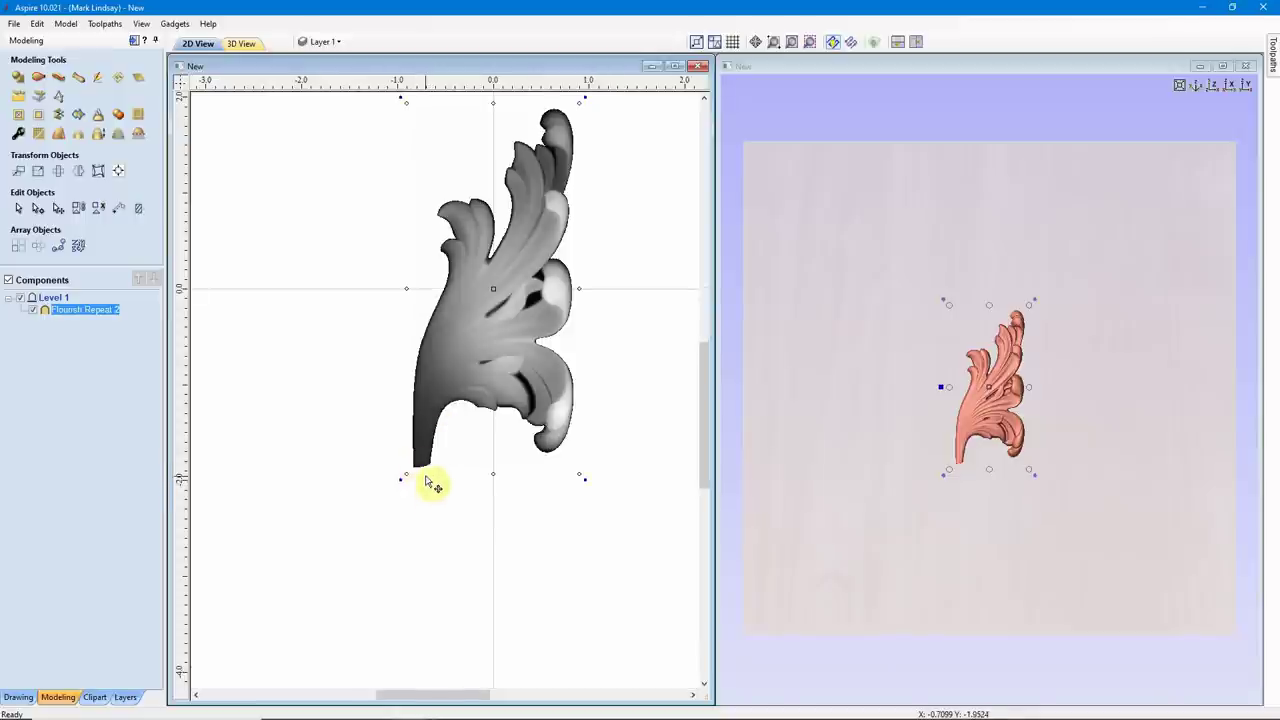
pyautogui.scroll(1, 426, 484)
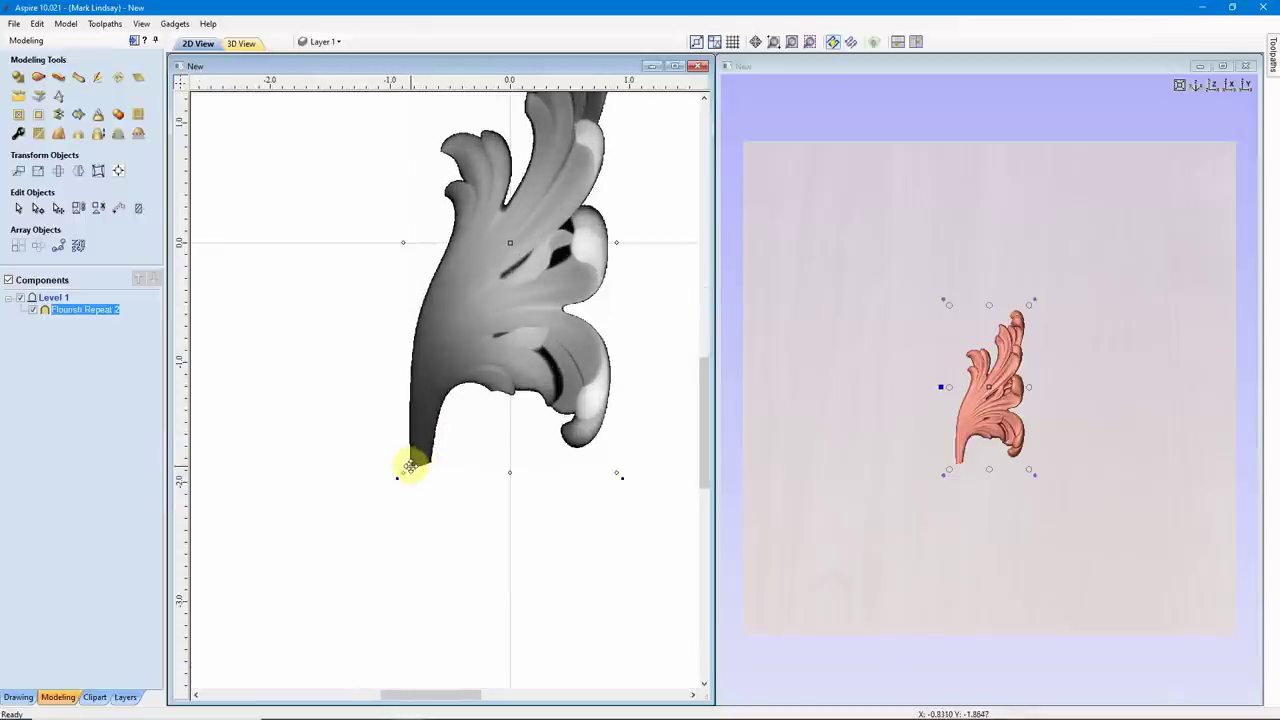
pyautogui.moveTo(410, 466); pyautogui.dragTo(502, 452)
pyautogui.scroll(10, 500, 475)
pyautogui.scroll(3, 498, 455)
pyautogui.moveTo(498, 456); pyautogui.dragTo(496, 456)
pyautogui.scroll(-5, 498, 456)
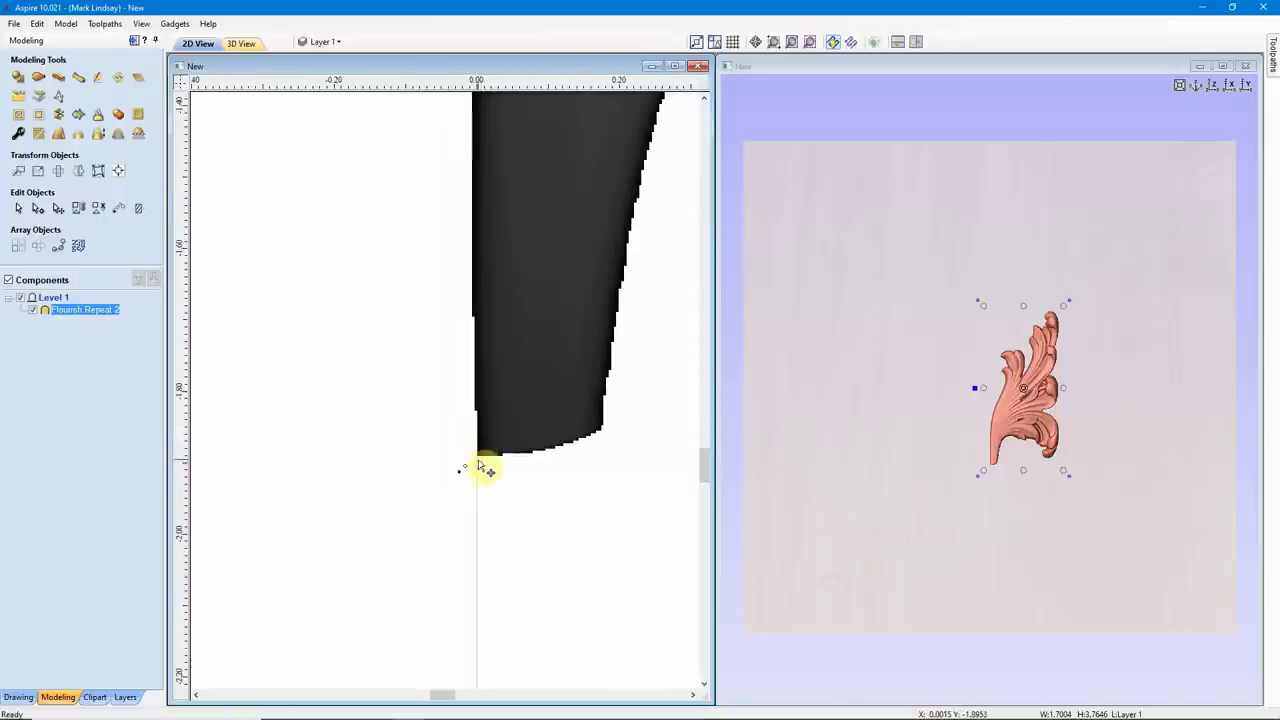
pyautogui.scroll(-2, 537, 503)
pyautogui.scroll(-6, 535, 503)
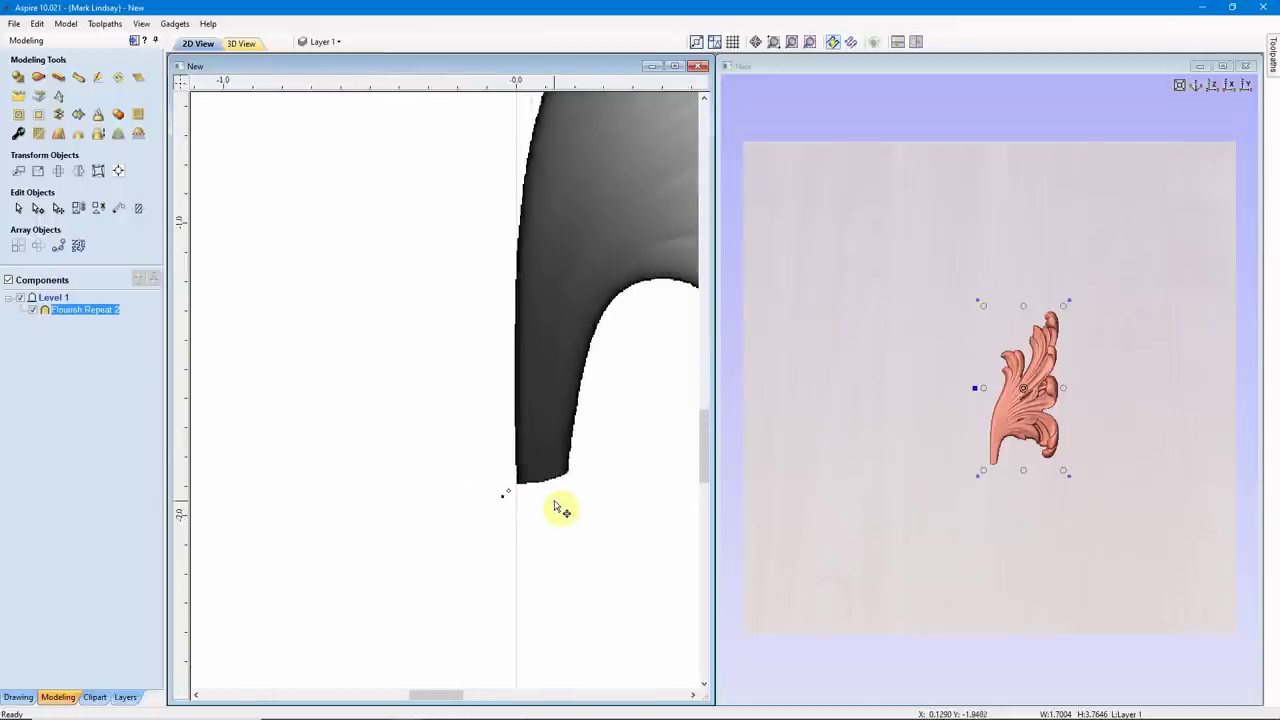
pyautogui.scroll(-2, 566, 502)
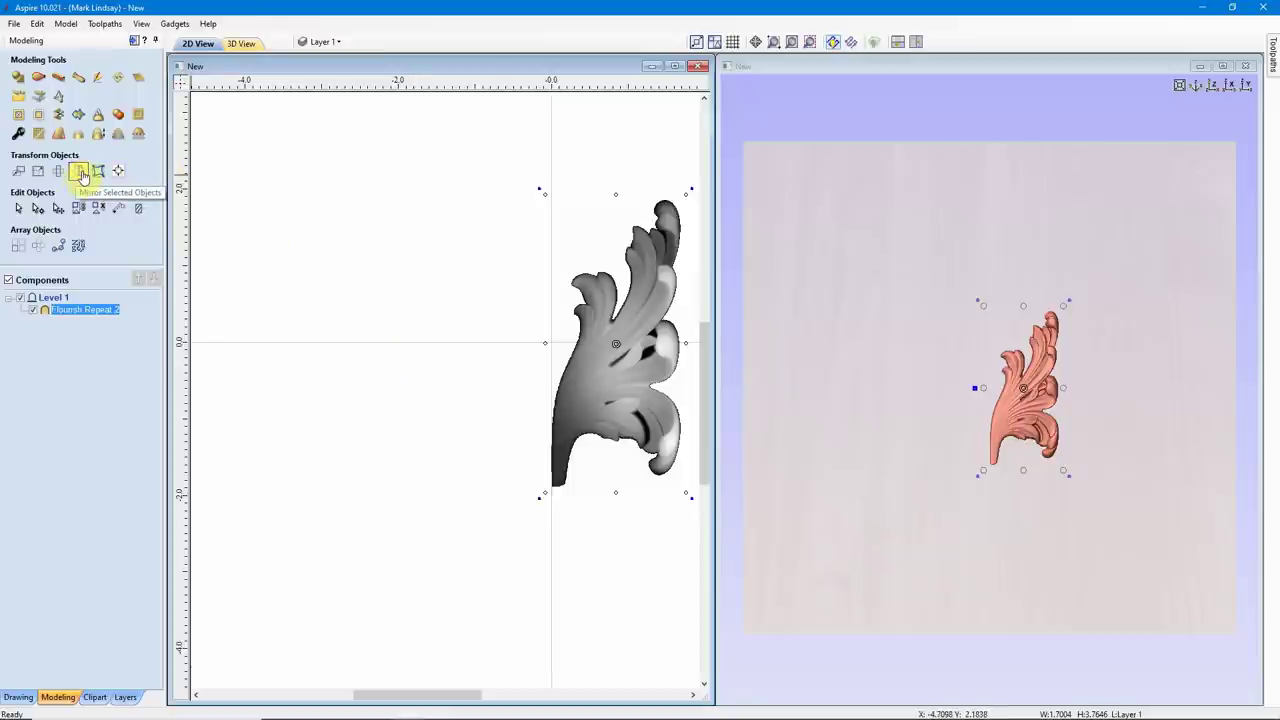
# Step: Create a horizontally flipped copy of the flourish mirrored about the job centre
pyautogui.click(82, 174)
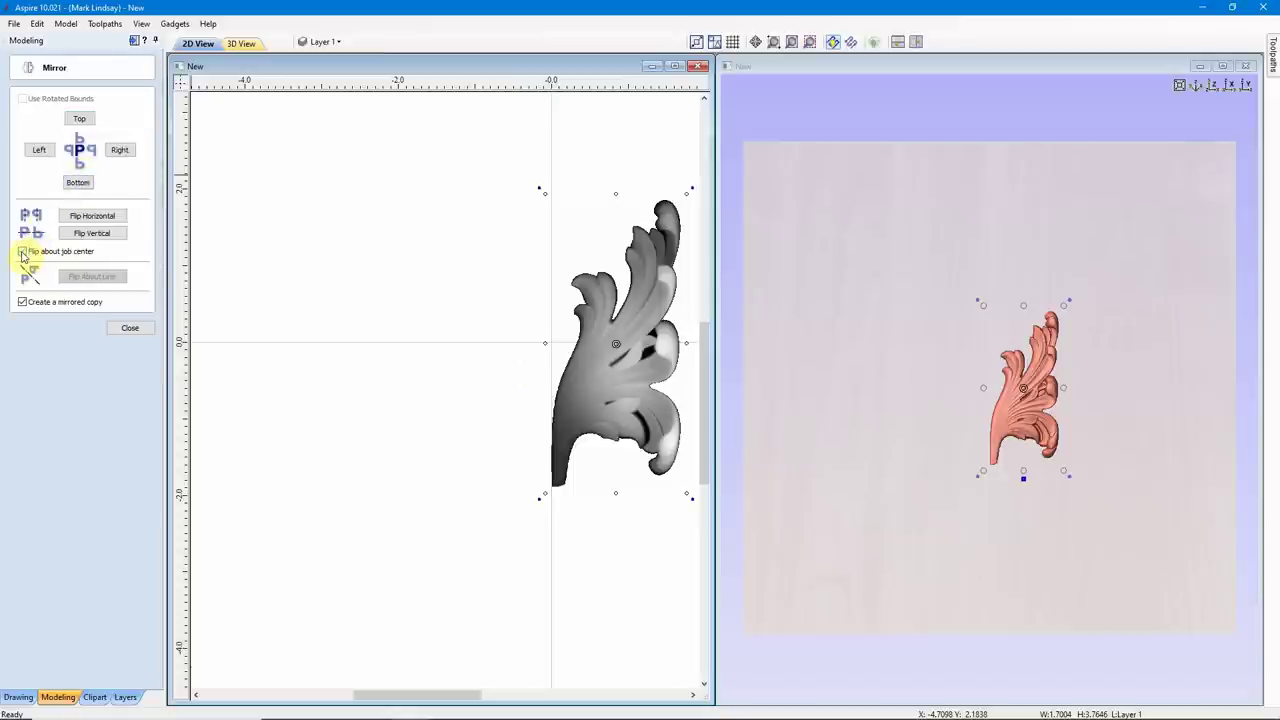
pyautogui.click(23, 252)
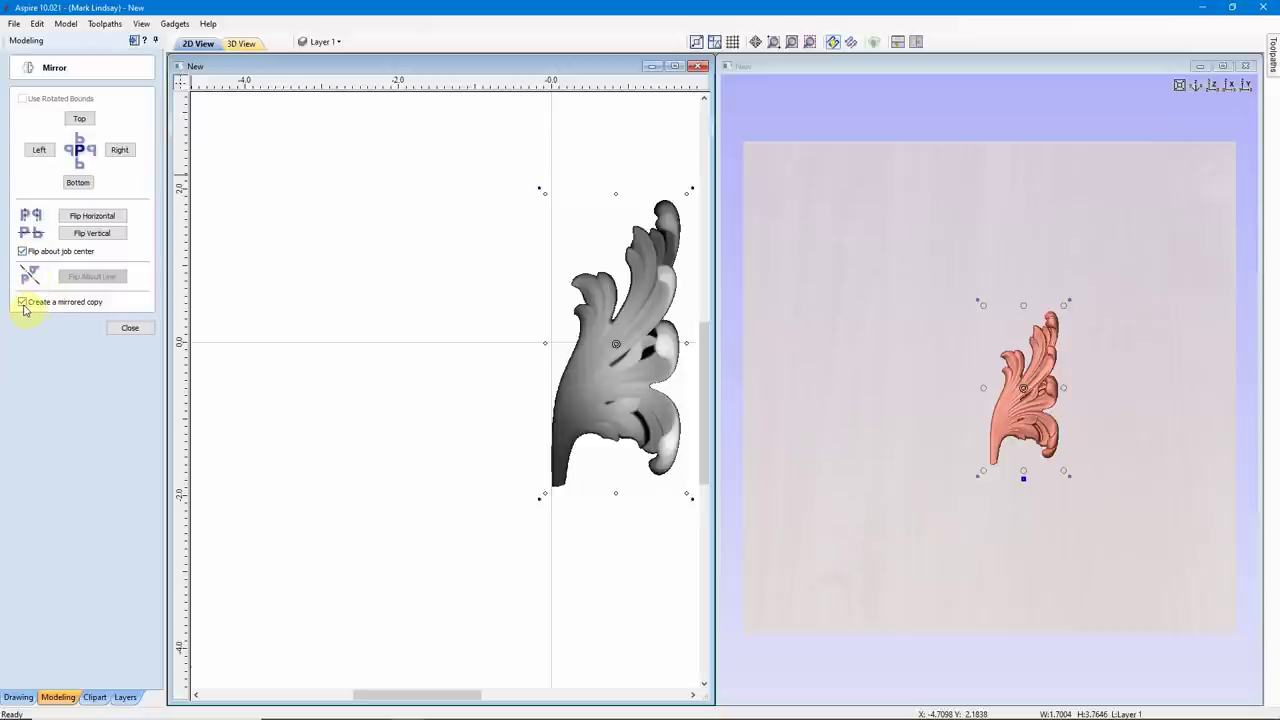
pyautogui.click(92, 216)
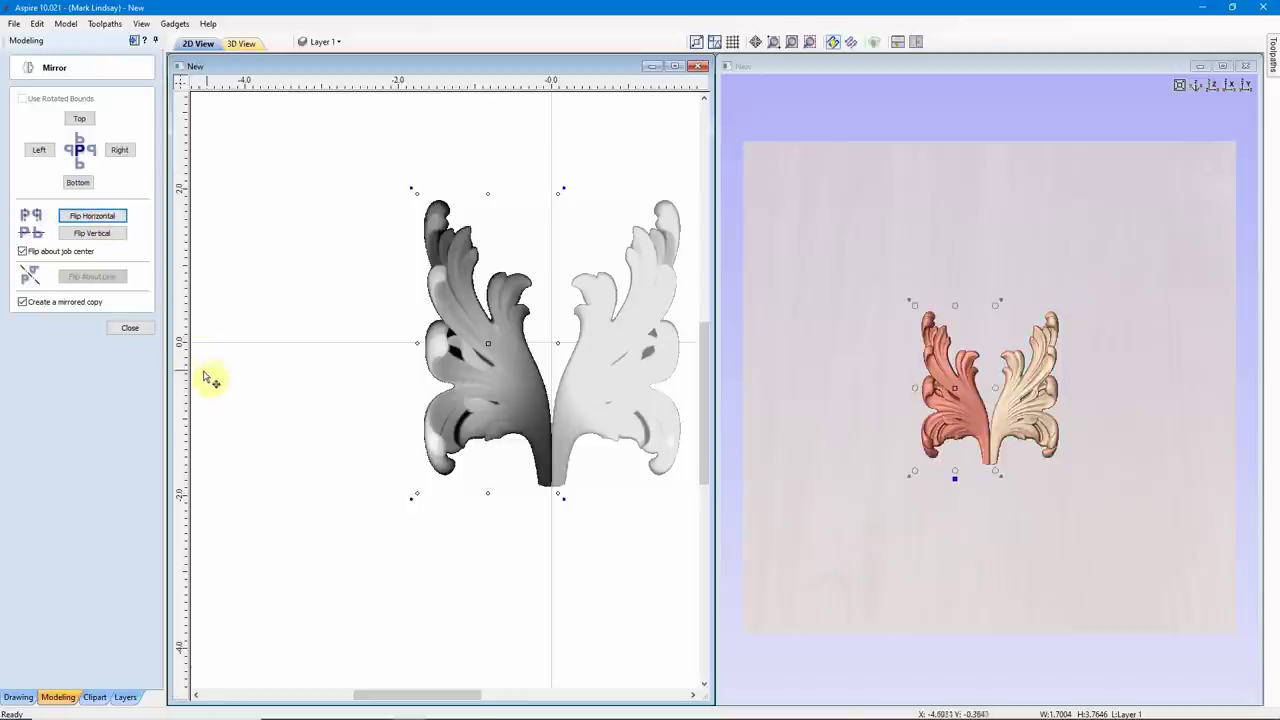
pyautogui.click(131, 328)
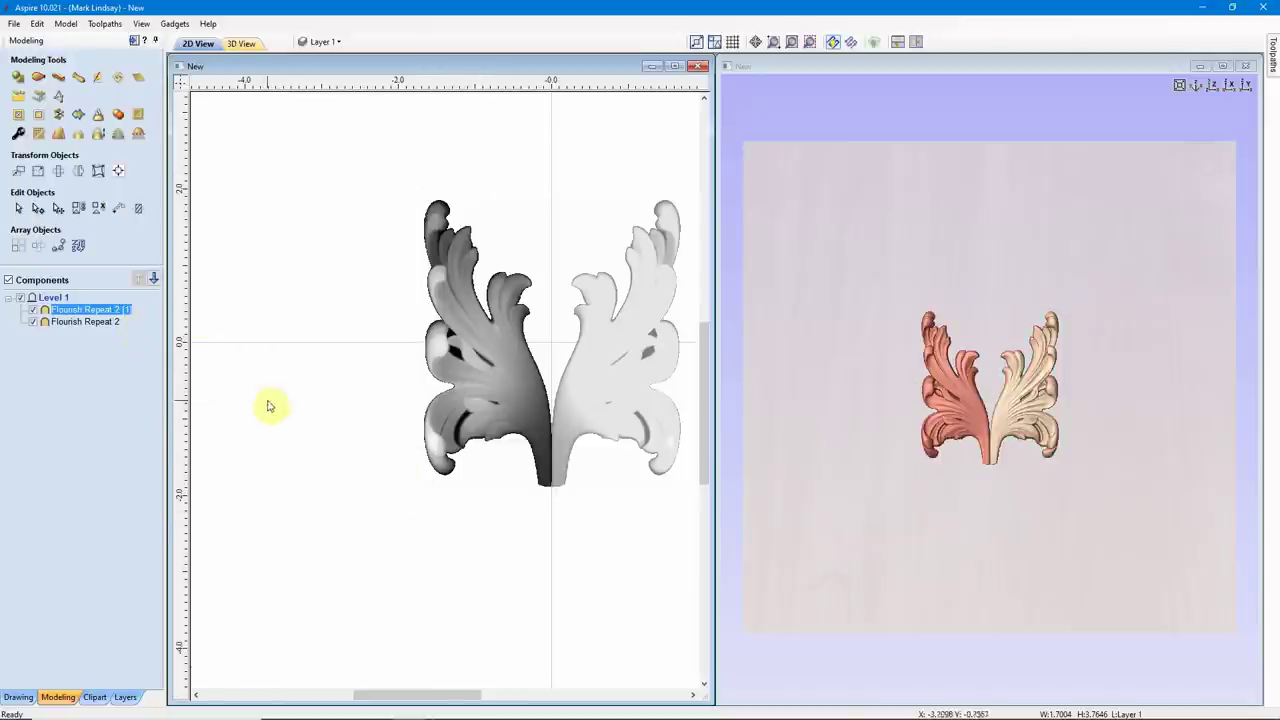
pyautogui.scroll(5, 1021, 474)
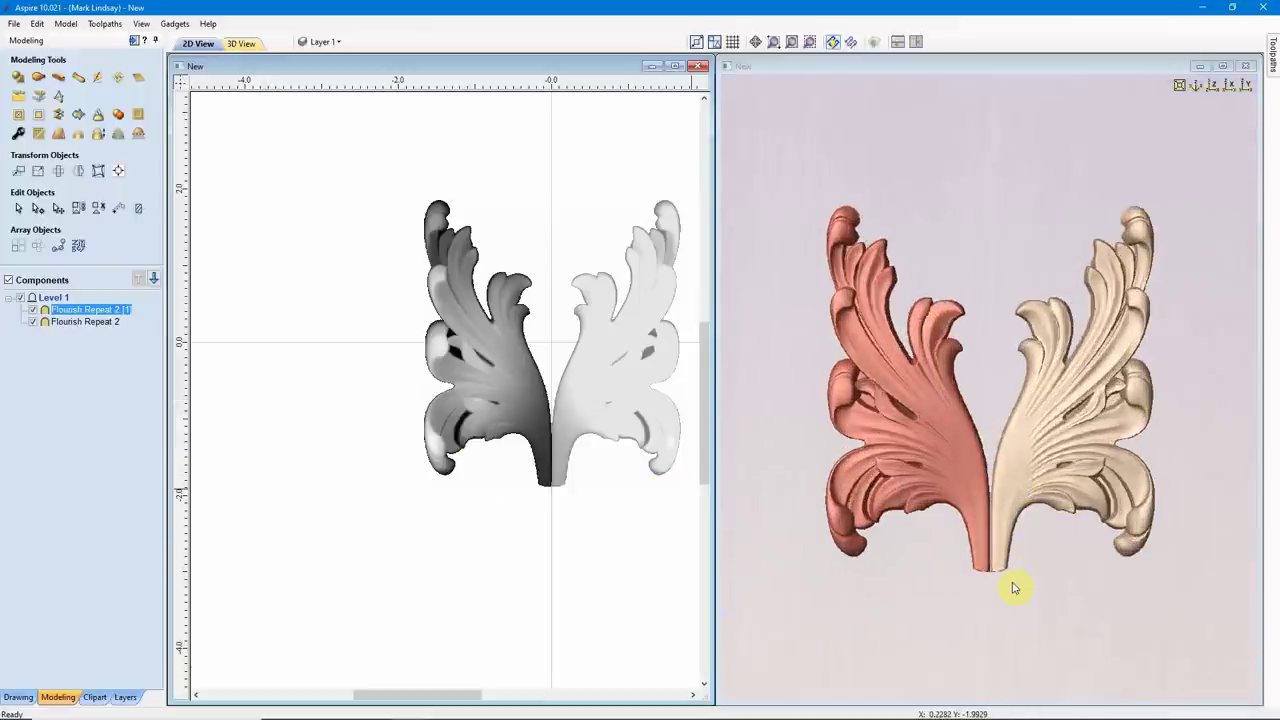
pyautogui.moveTo(1015, 588); pyautogui.dragTo(1006, 514)
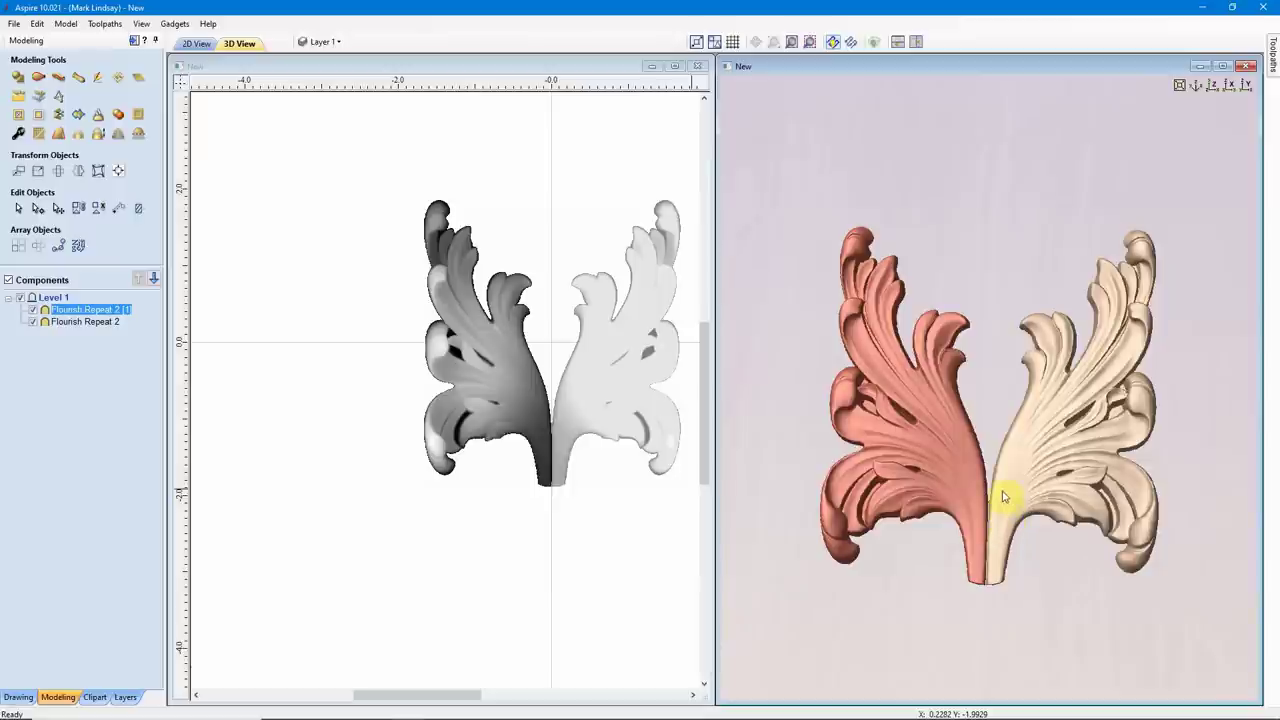
pyautogui.scroll(2, 979, 594)
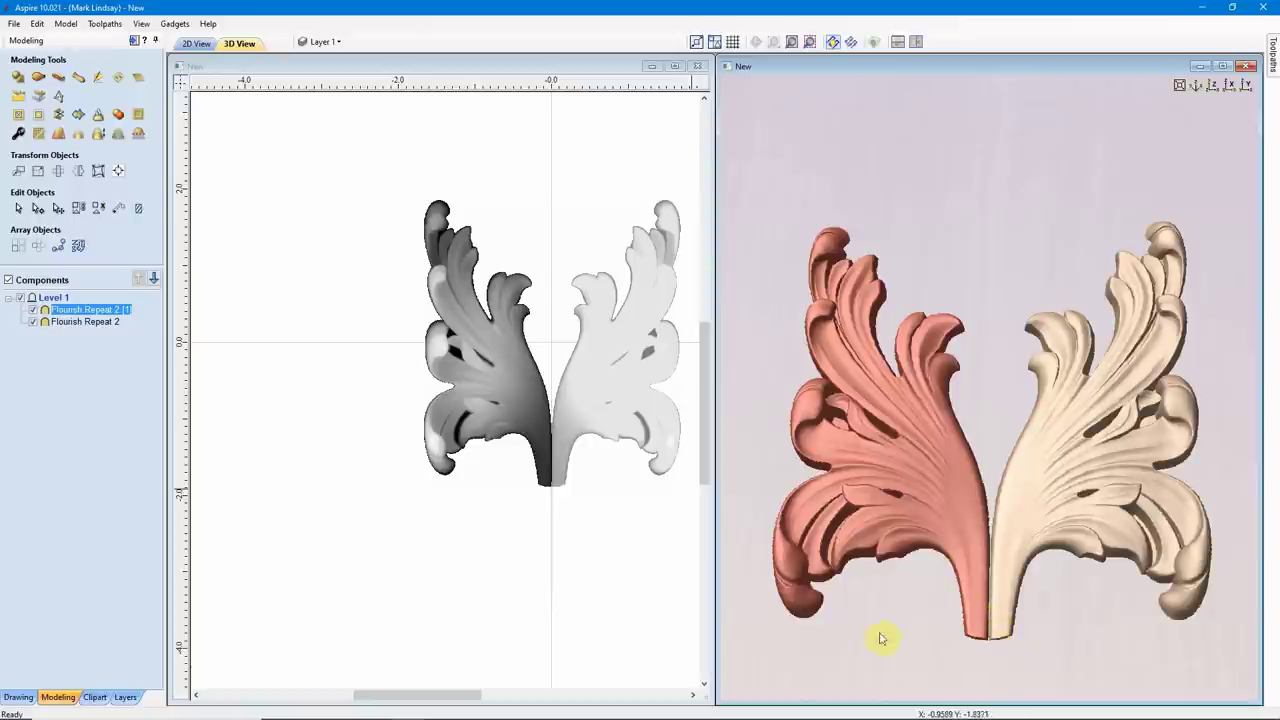
# Step: Slide the left flourish right and nudge it up twice until both stems join
pyautogui.click(518, 417)
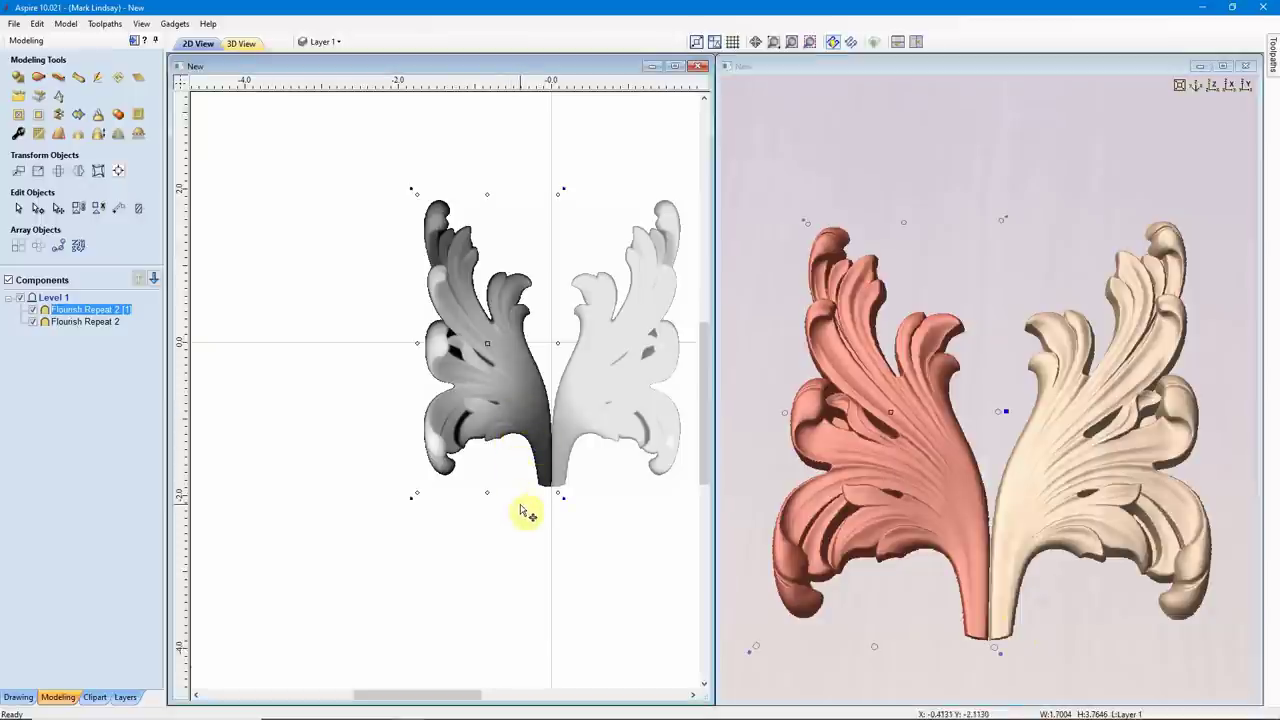
pyautogui.scroll(1, 551, 482)
pyautogui.scroll(2, 551, 481)
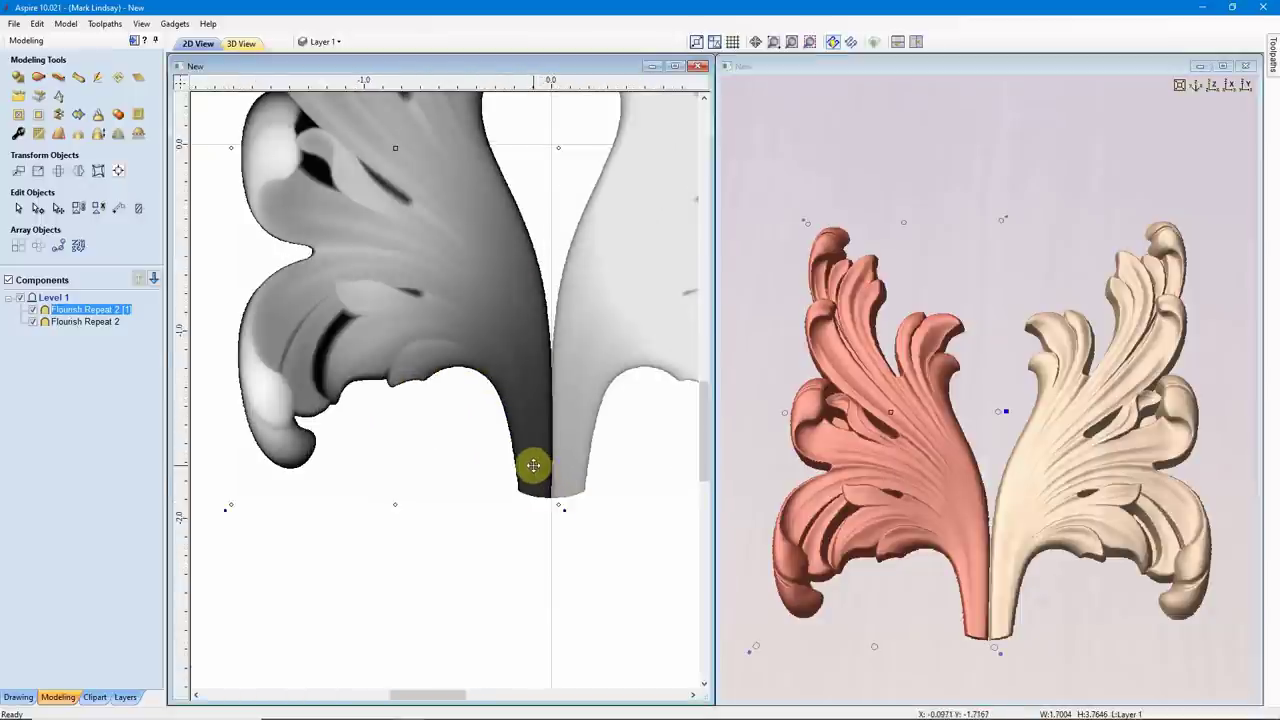
pyautogui.moveTo(541, 464); pyautogui.dragTo(572, 468)
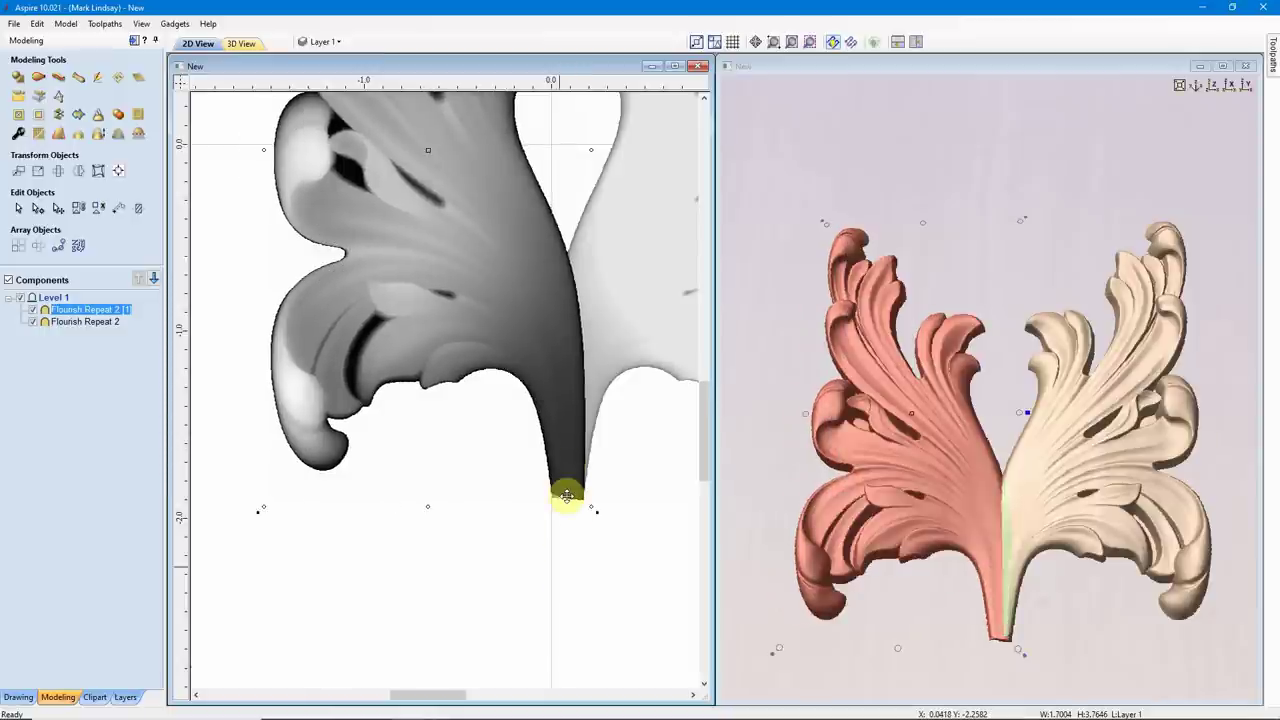
pyautogui.scroll(3, 566, 495)
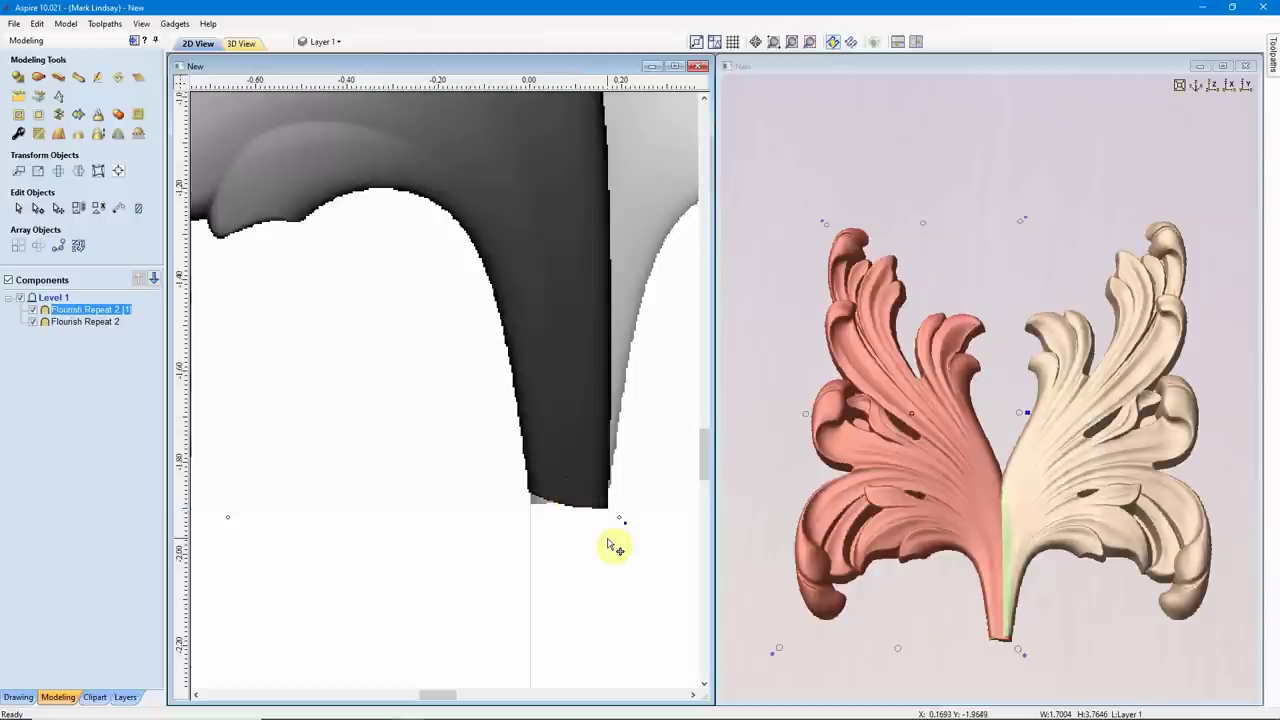
pyautogui.press('Up')
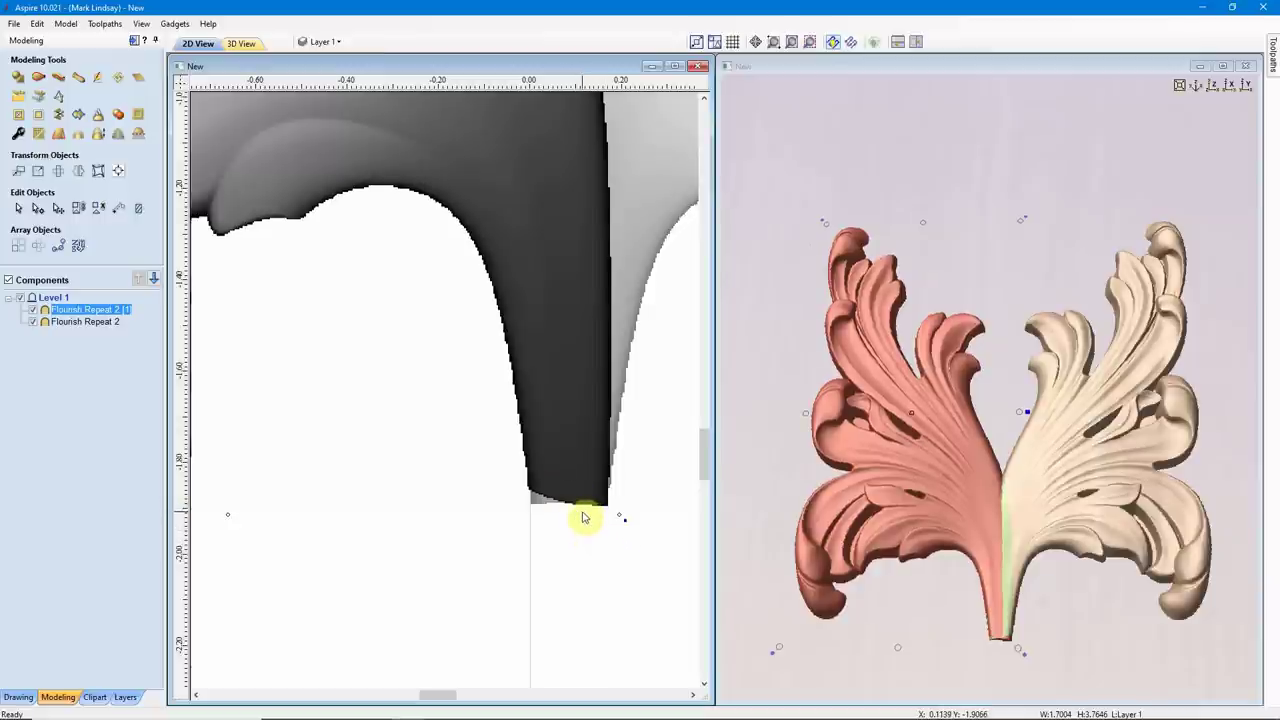
pyautogui.press('Up')
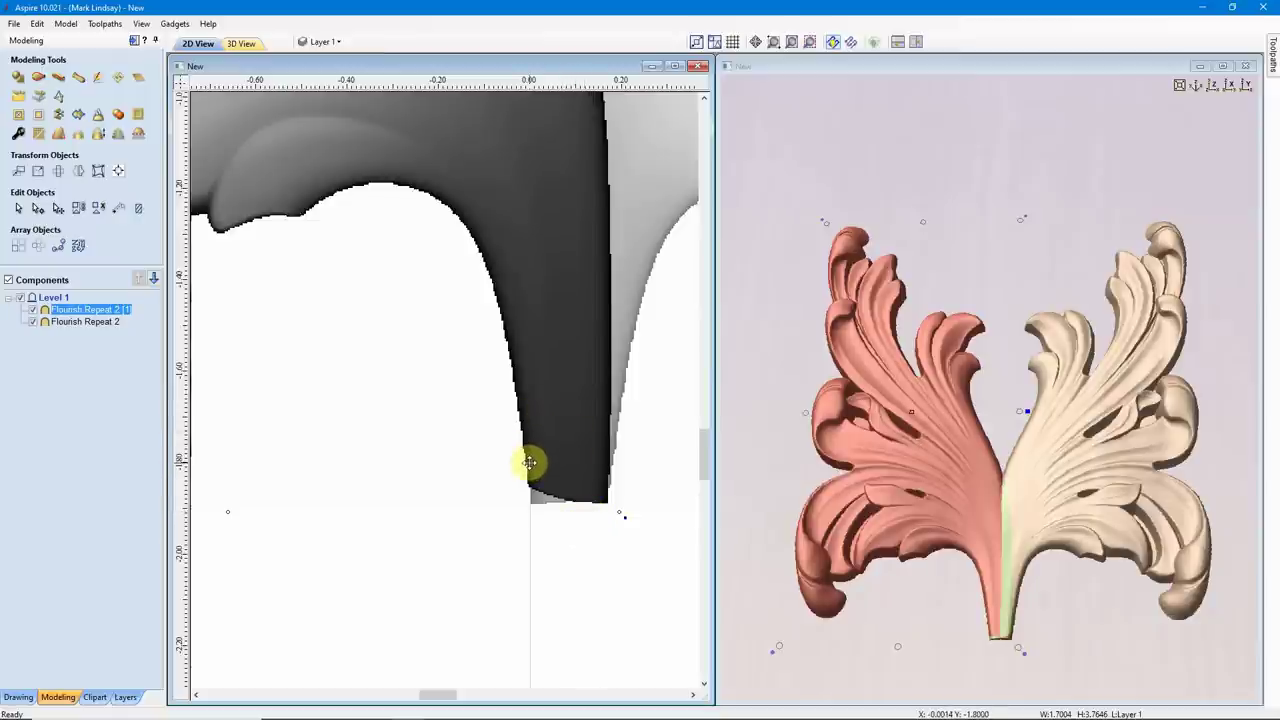
pyautogui.scroll(1, 528, 502)
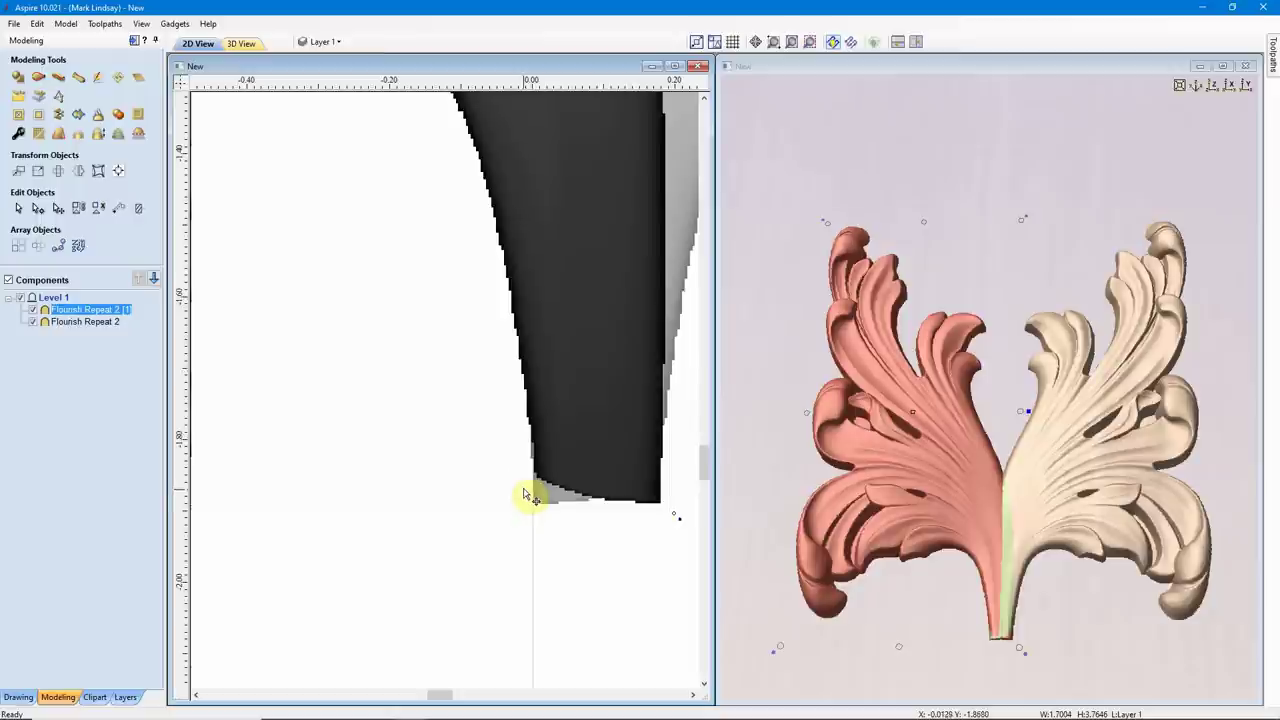
pyautogui.scroll(-6, 600, 500)
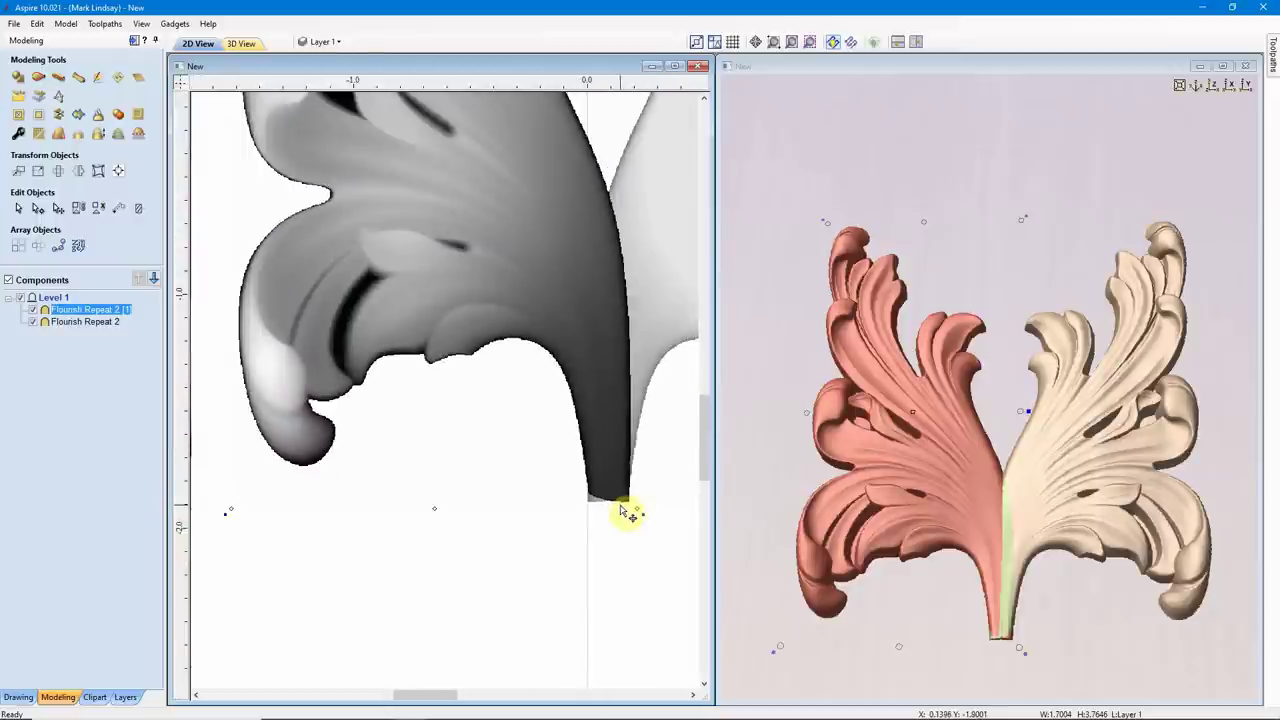
pyautogui.click(558, 562)
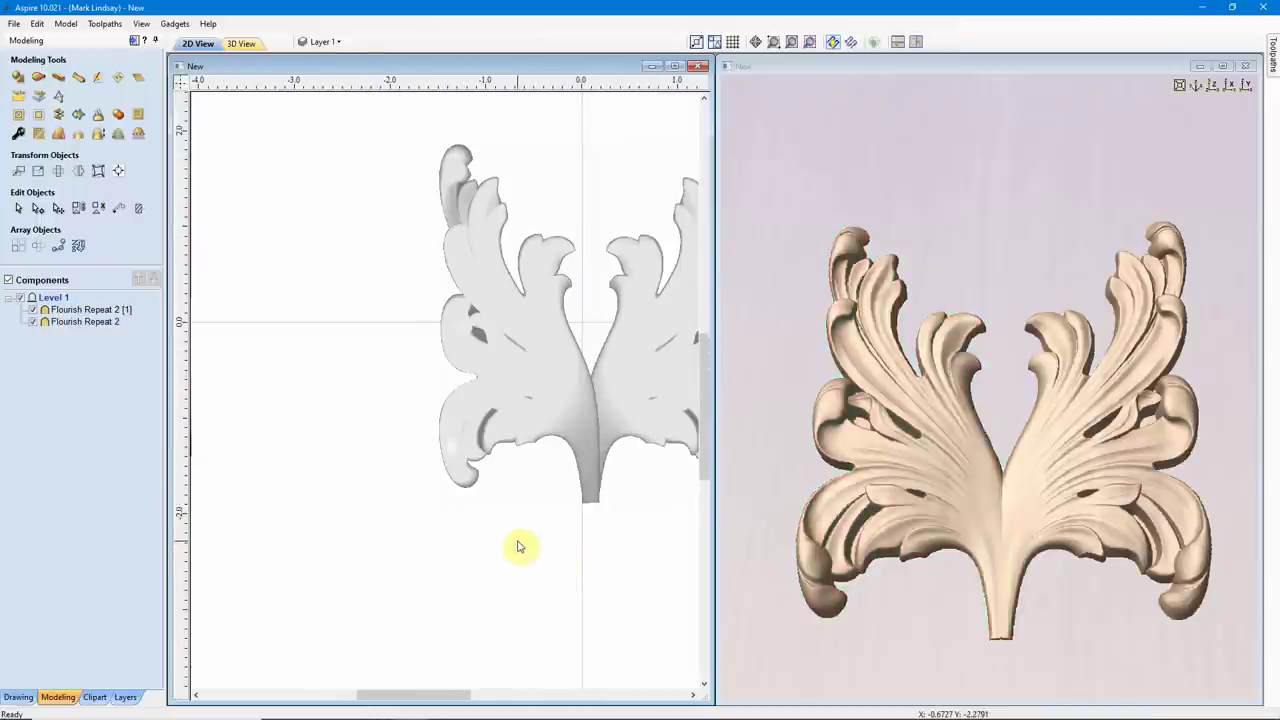
pyautogui.scroll(2, 1072, 629)
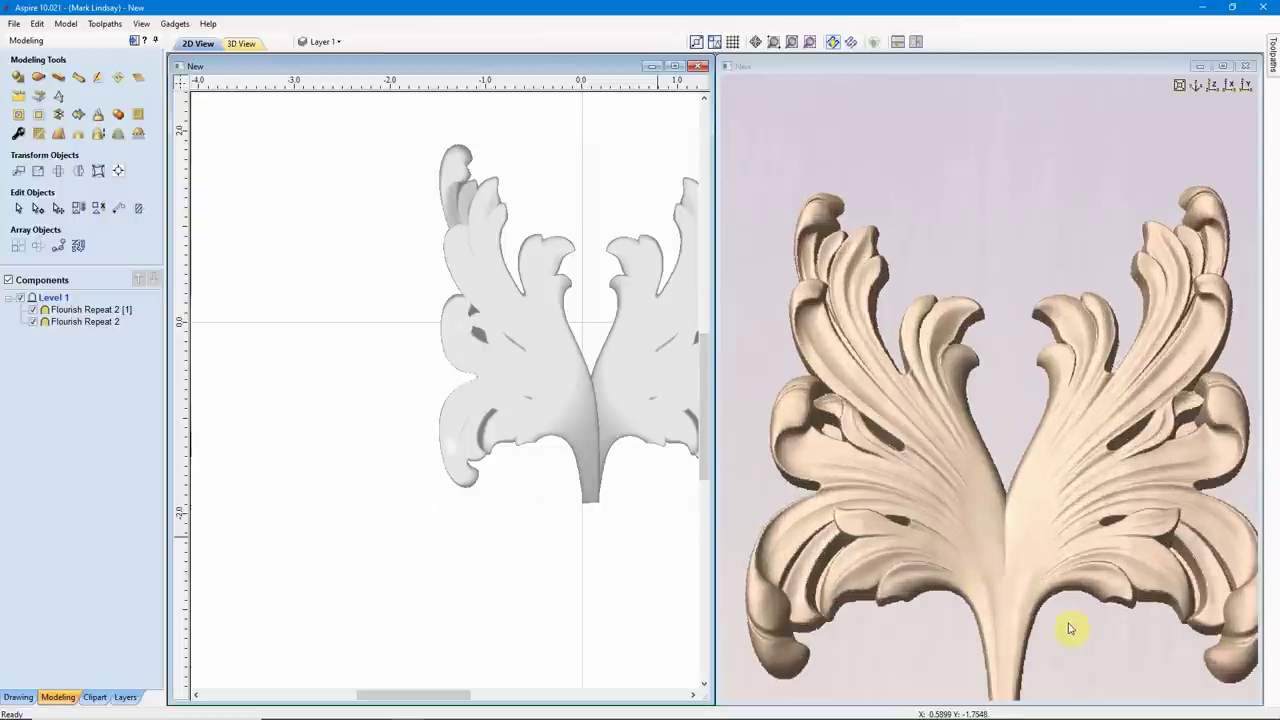
pyautogui.moveTo(1052, 627); pyautogui.dragTo(1038, 511, button='middle')
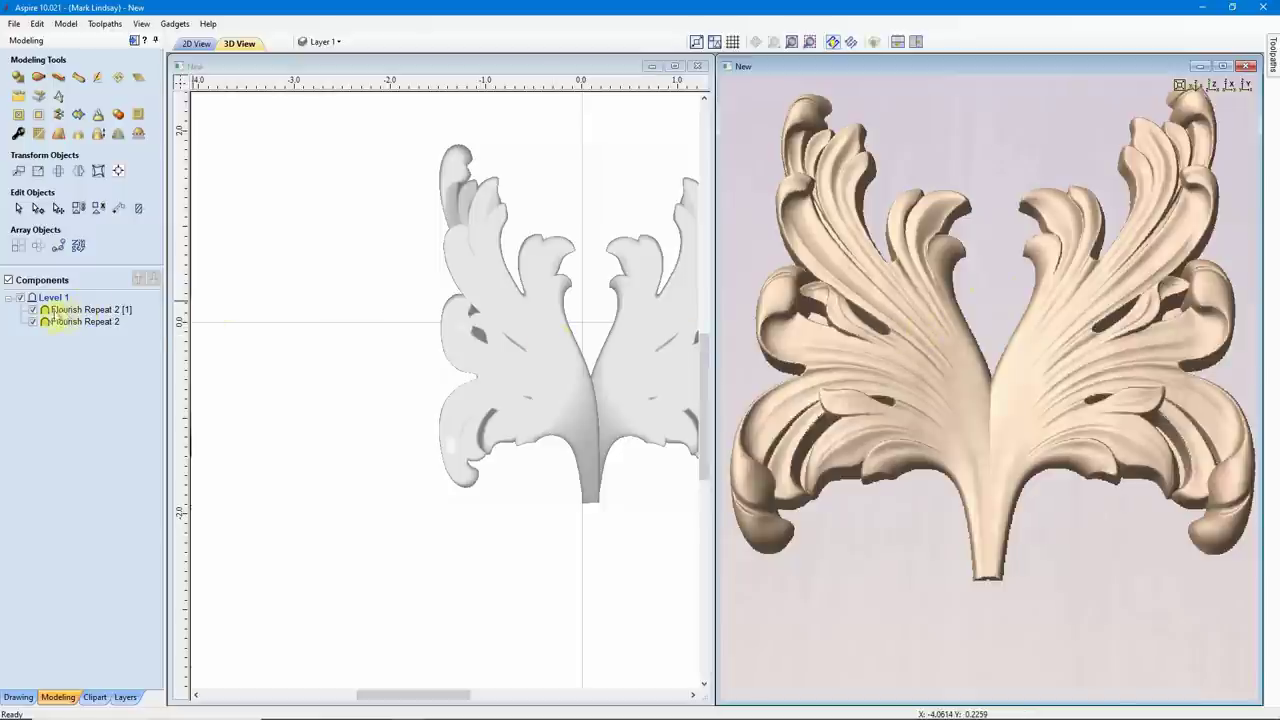
pyautogui.moveTo(44, 313)
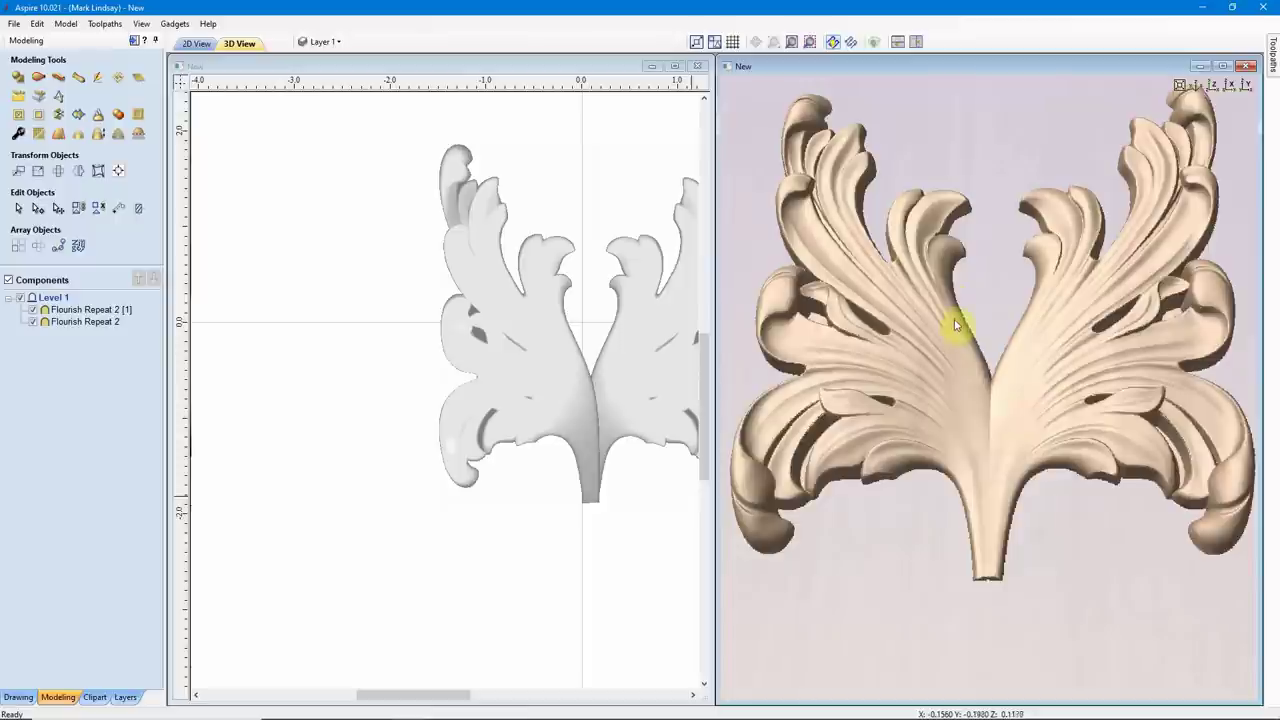
pyautogui.scroll(-4, 954, 317)
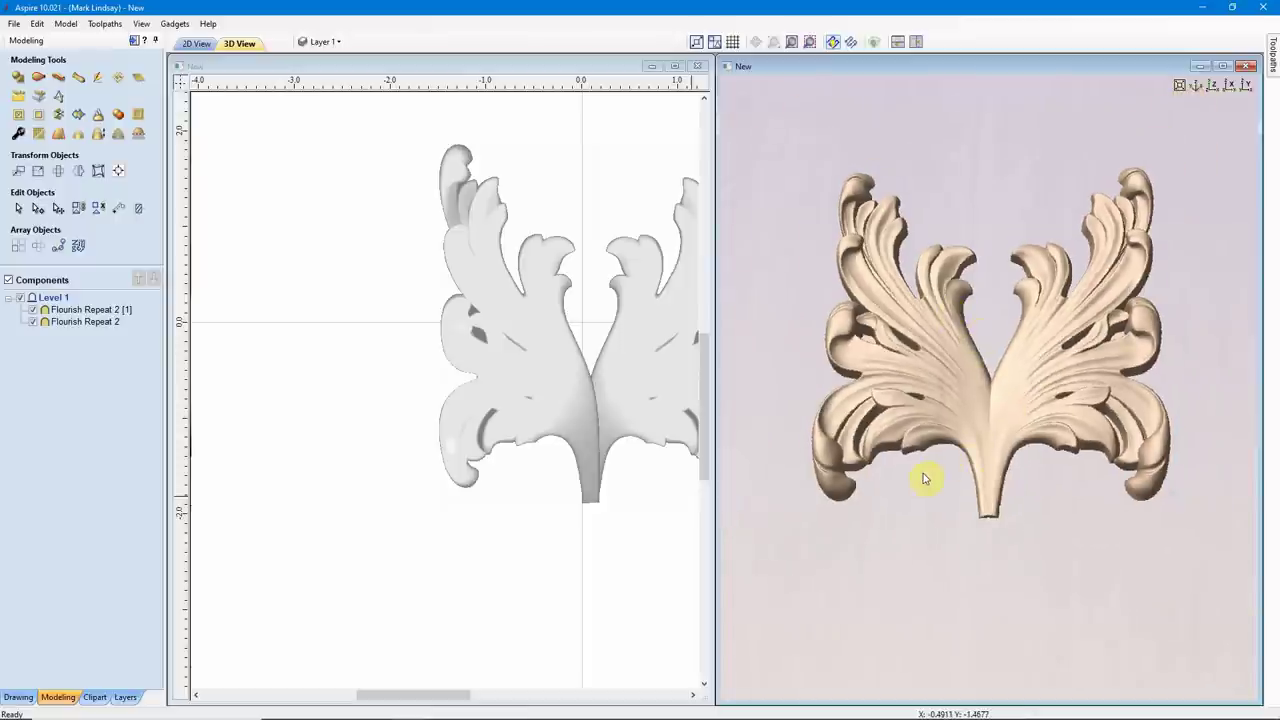
pyautogui.moveTo(921, 540); pyautogui.dragTo(1120, 400)
# Step: Select both flourishes and align them to the material centre as a 3.1906 by 3.7656-inch pair
pyautogui.scroll(-2, 588, 345)
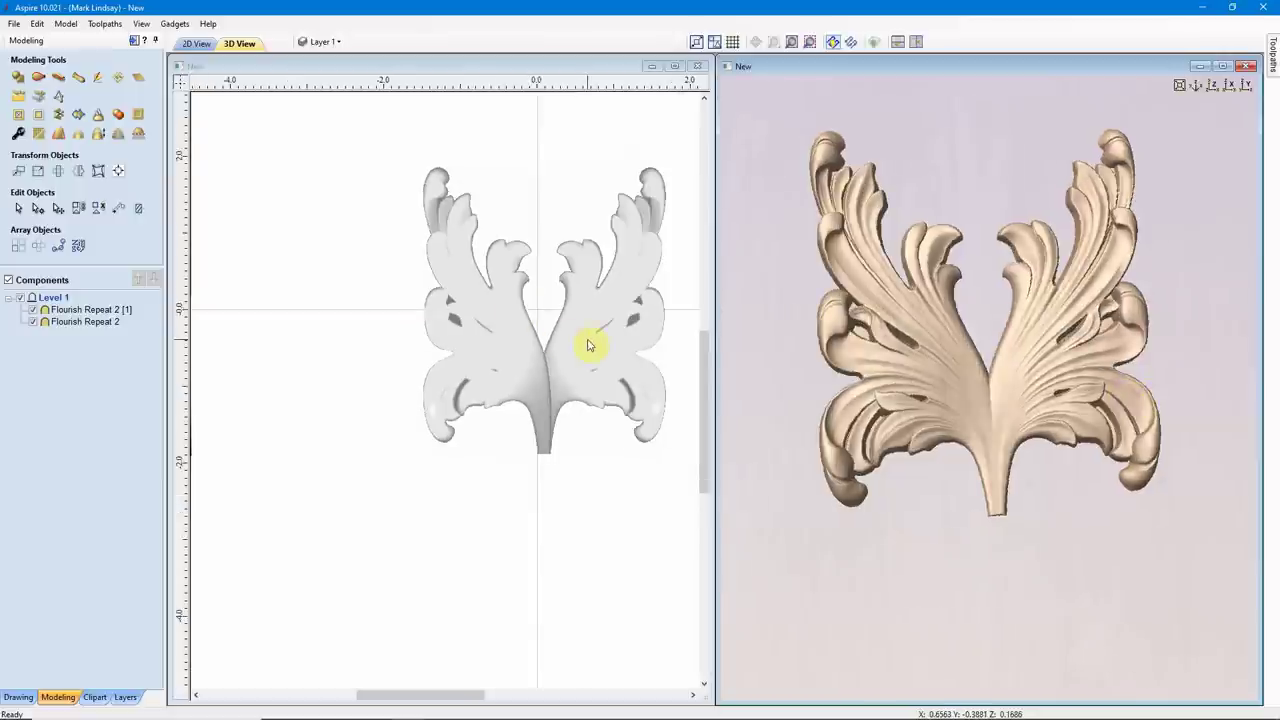
pyautogui.click(588, 345)
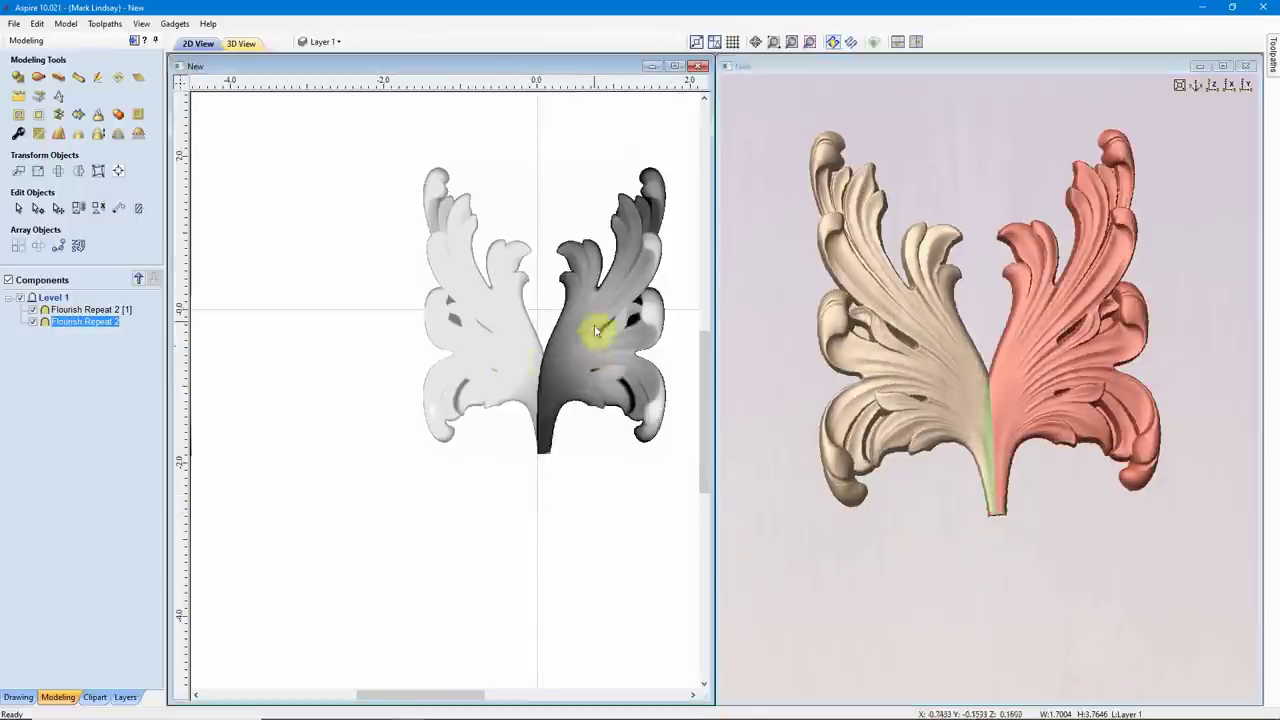
pyautogui.keyDown('shift'); pyautogui.click(503, 352); pyautogui.keyUp('shift')
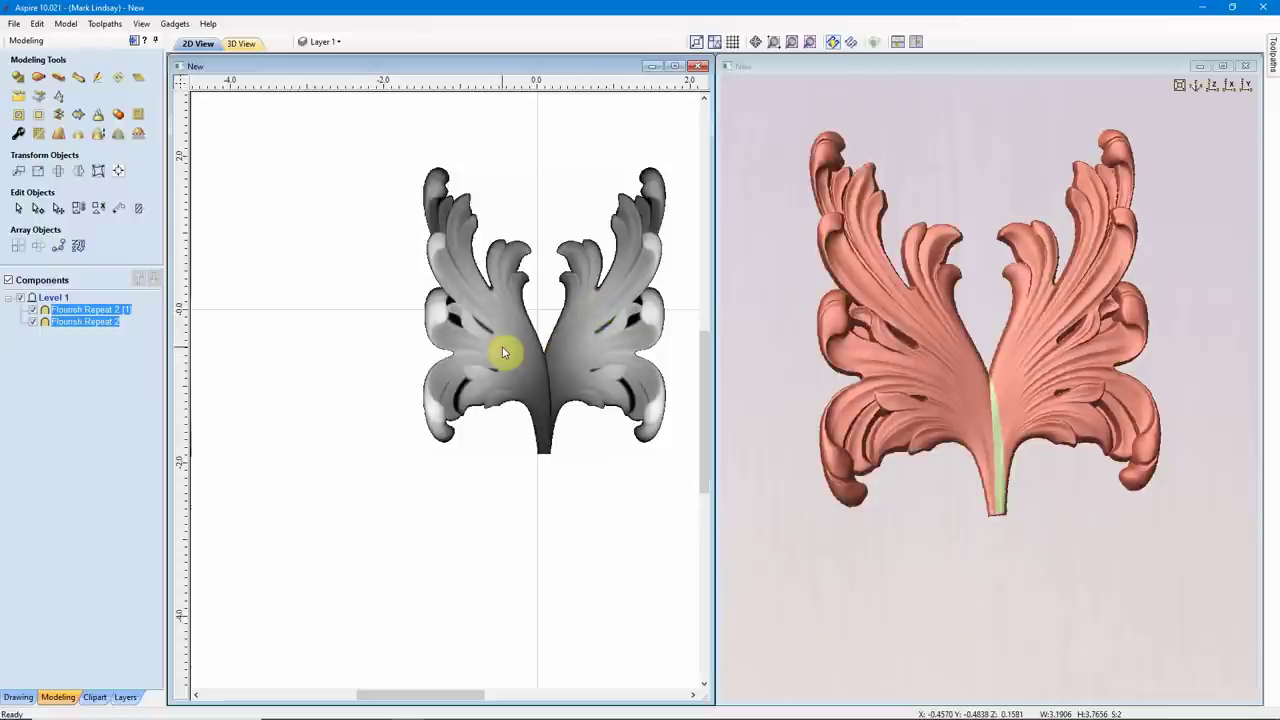
pyautogui.click(118, 172)
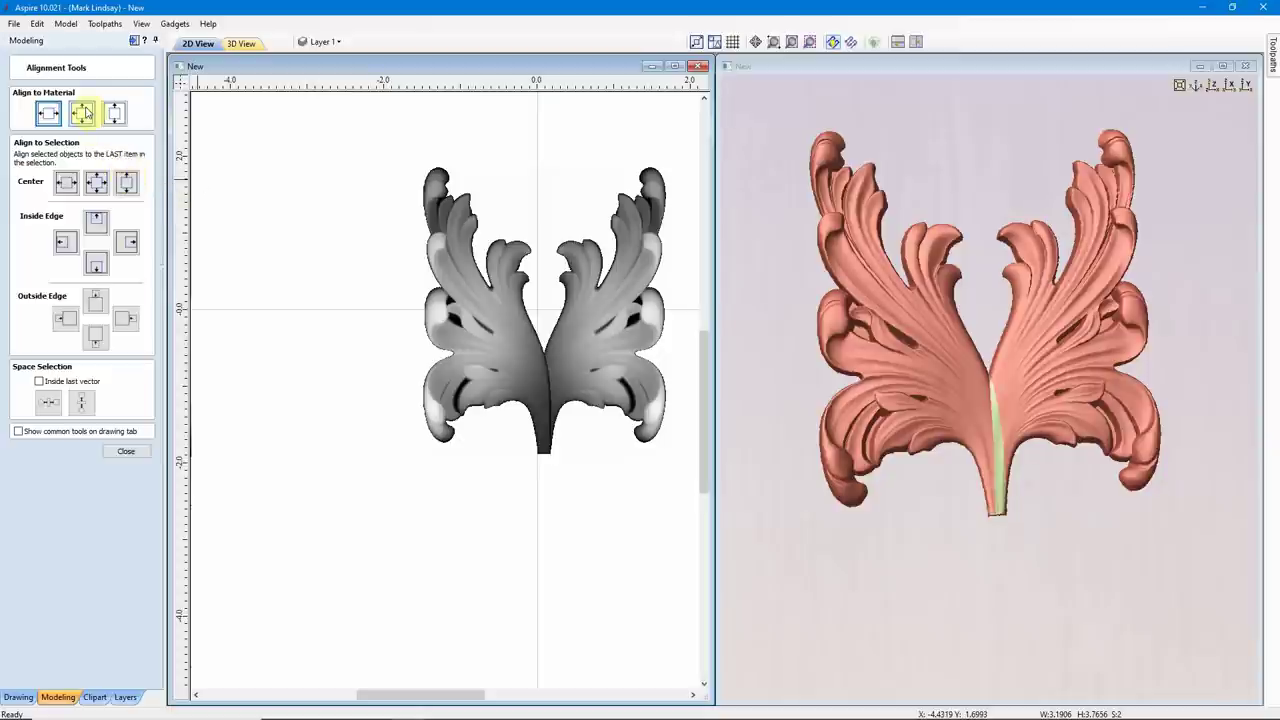
pyautogui.click(85, 112)
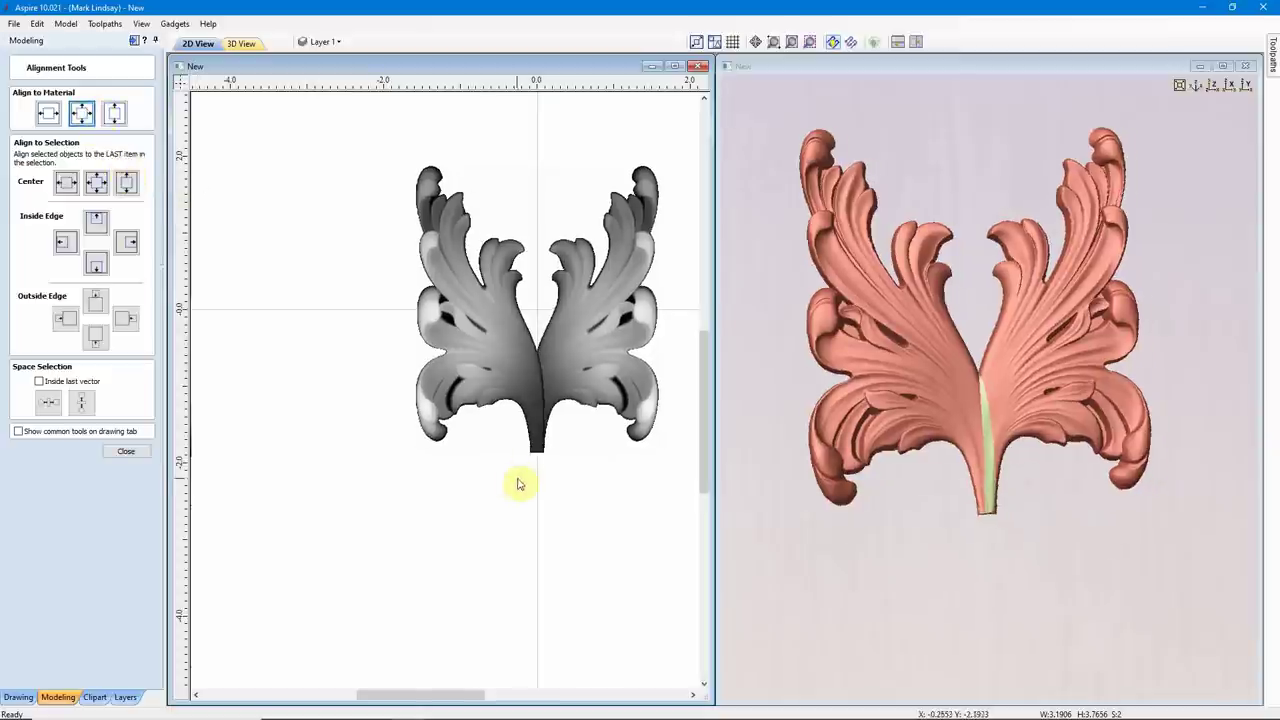
pyautogui.click(126, 453)
# Step: Drag the flourish pair up until the joined stem tip rests on the Y=0 line
pyautogui.scroll(-2, 554, 506)
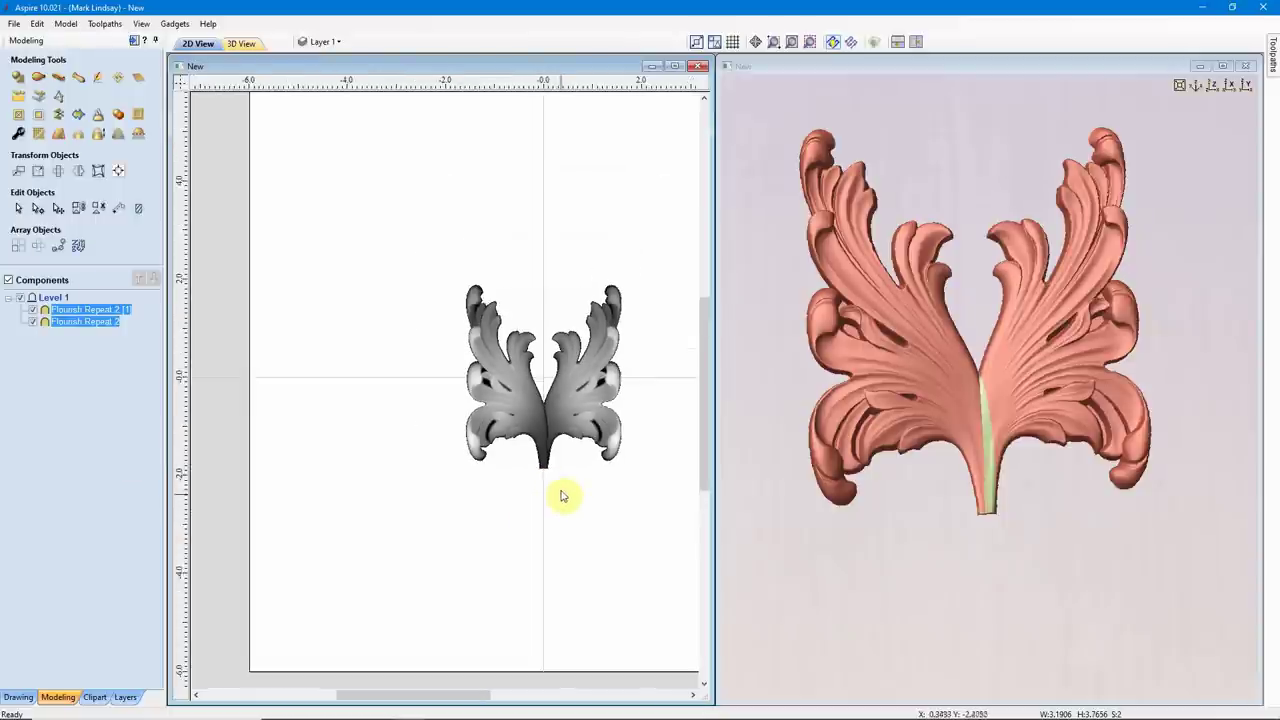
pyautogui.click(545, 440)
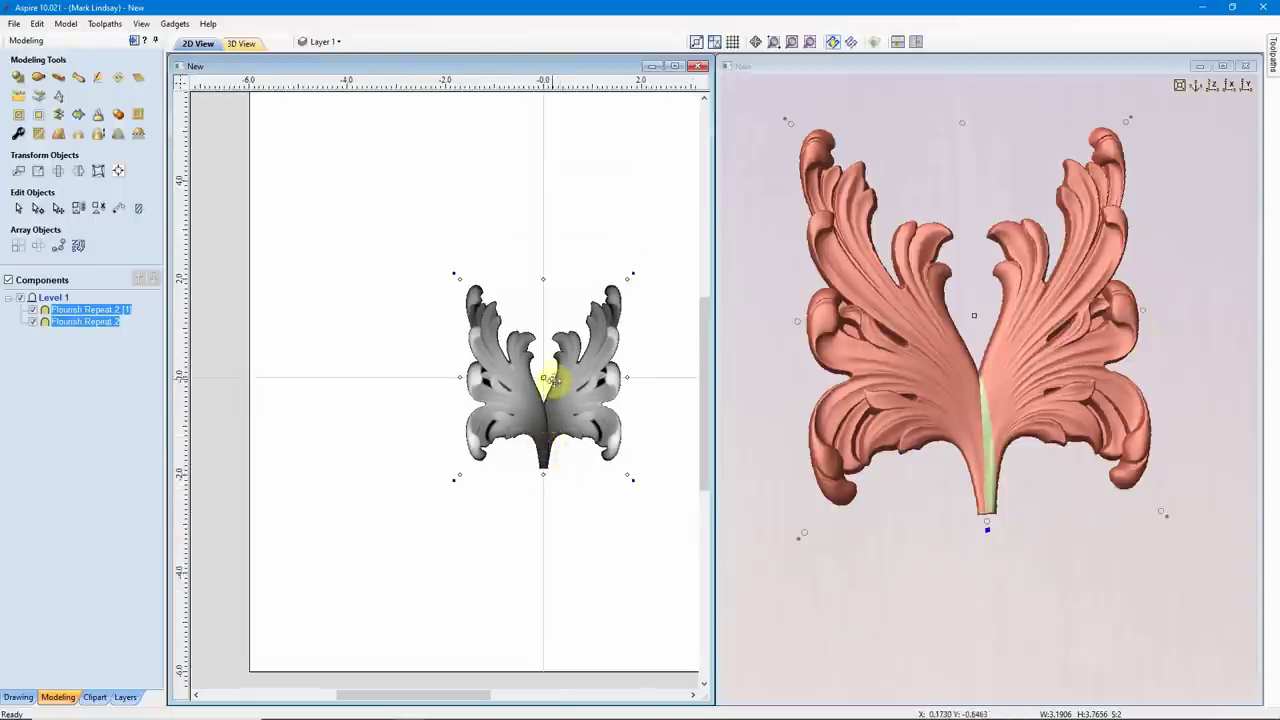
pyautogui.moveTo(549, 377); pyautogui.dragTo(543, 288)
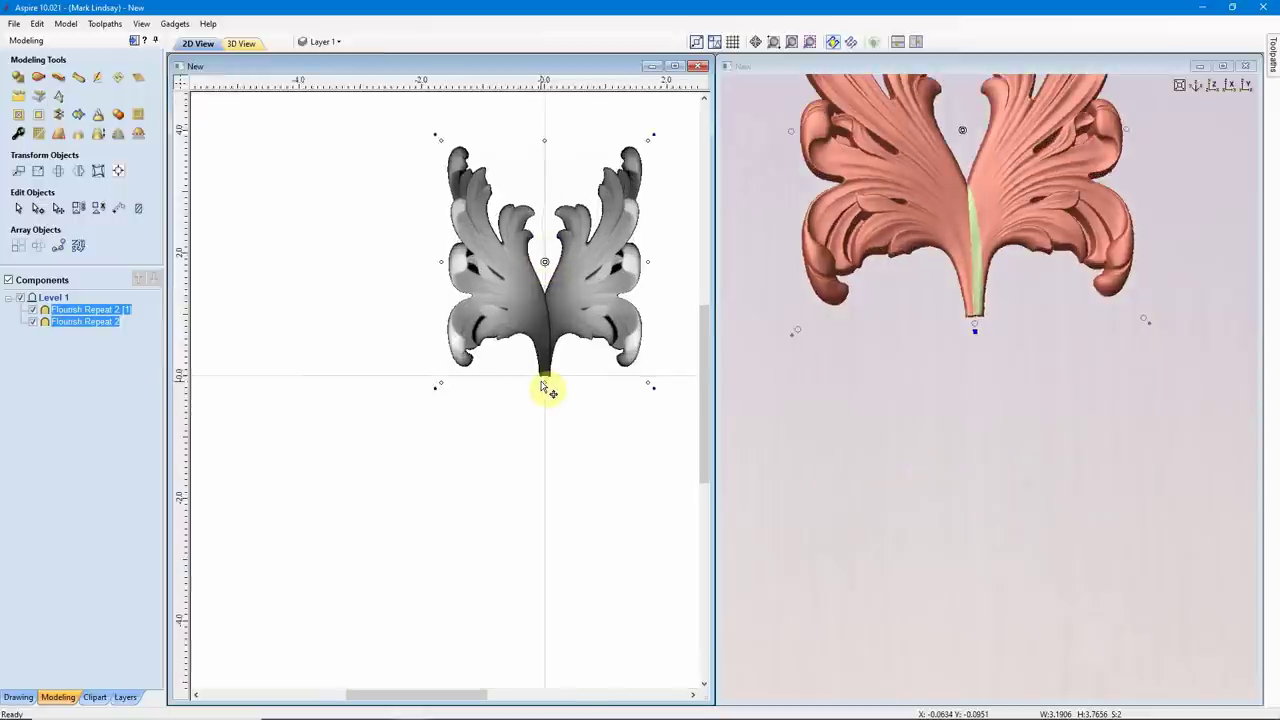
pyautogui.scroll(2, 542, 386)
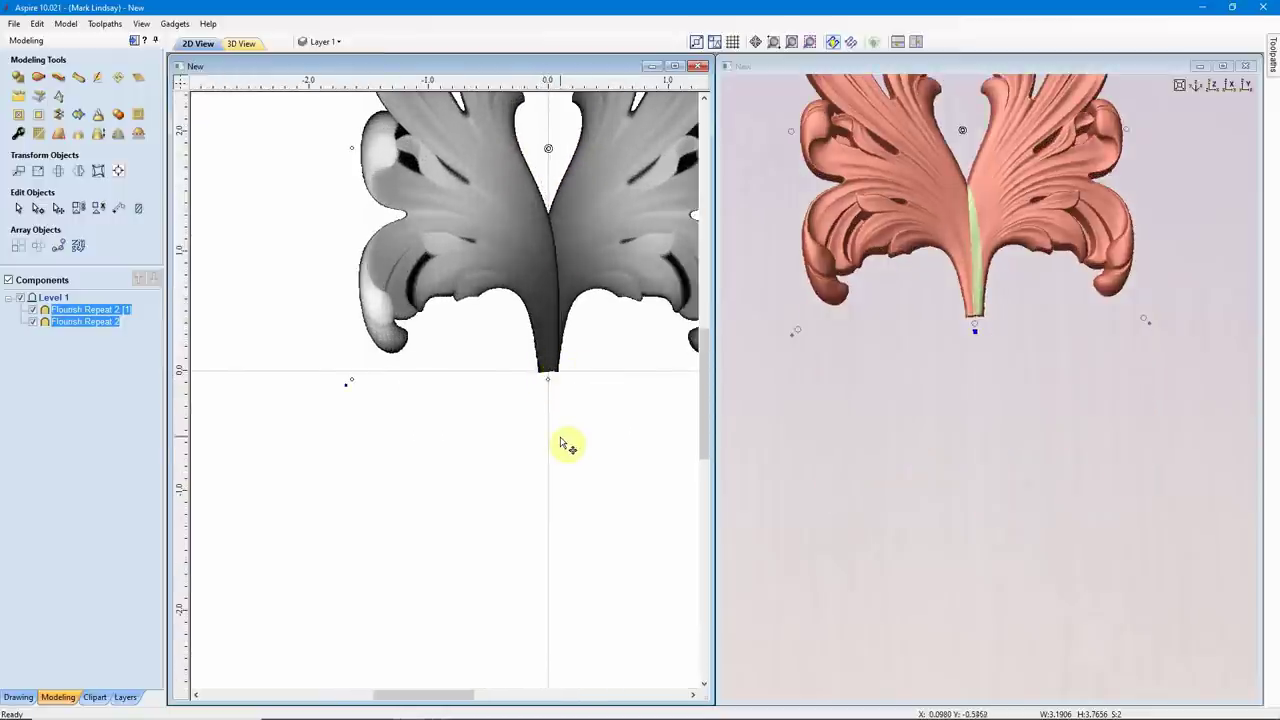
pyautogui.scroll(-3, 568, 444)
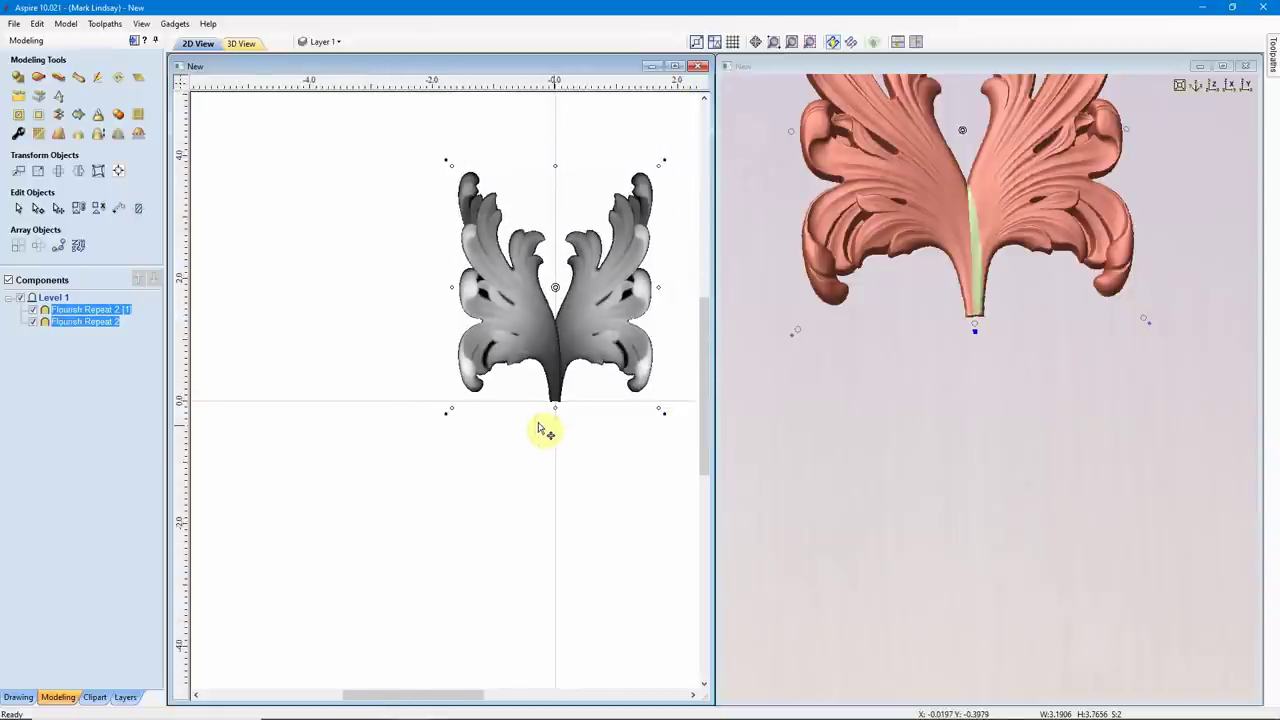
pyautogui.scroll(-1, 545, 430)
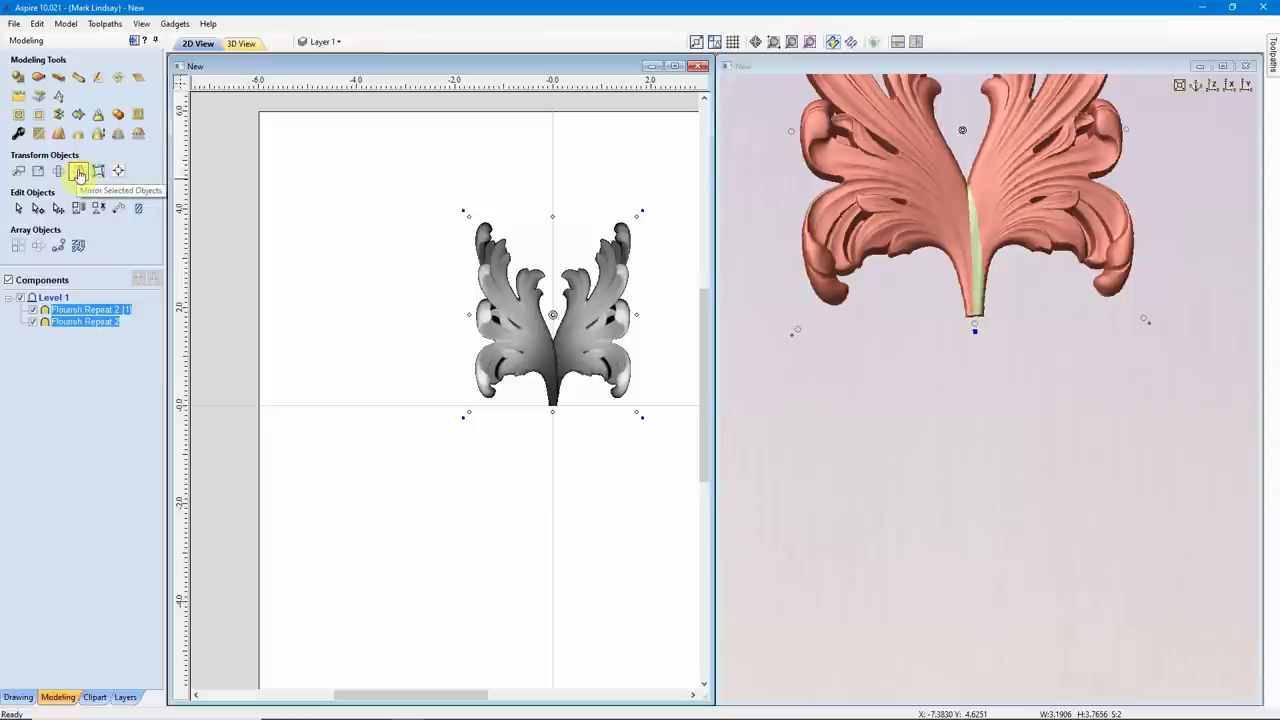
# Step: Create a vertically flipped copy of the flourish pair below the centre line, then deselect everything
pyautogui.click(79, 173)
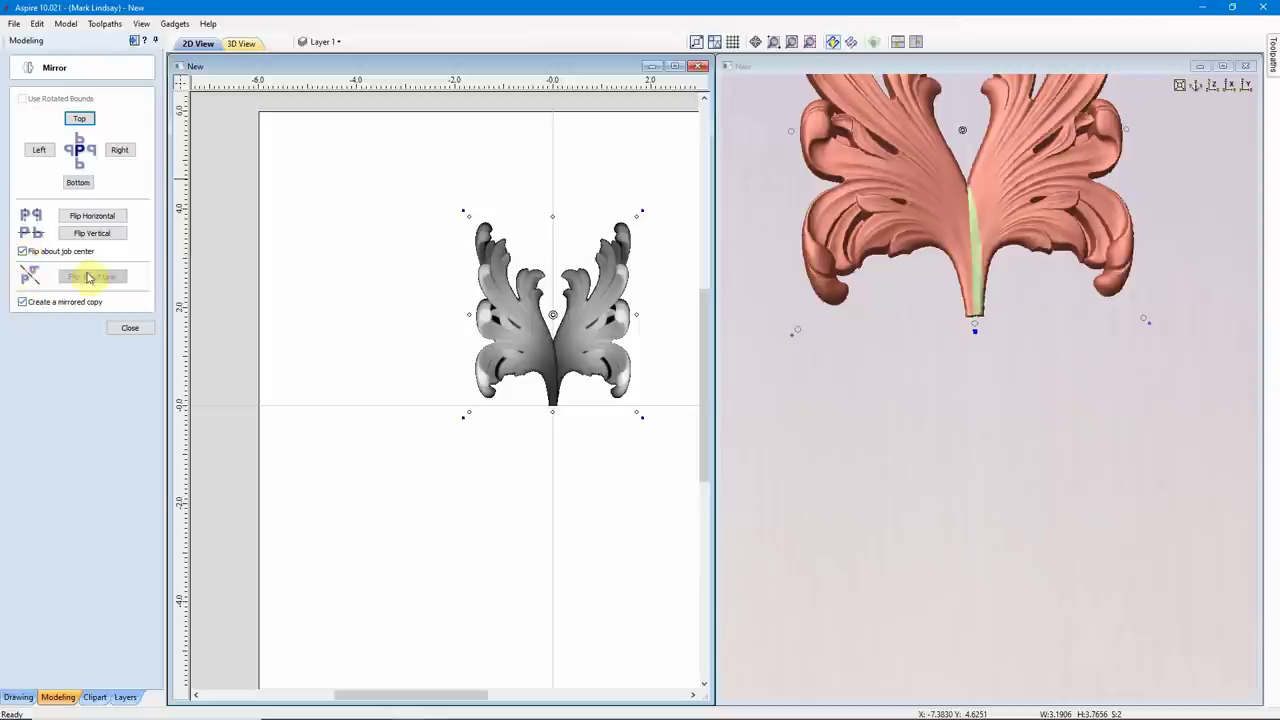
pyautogui.click(94, 234)
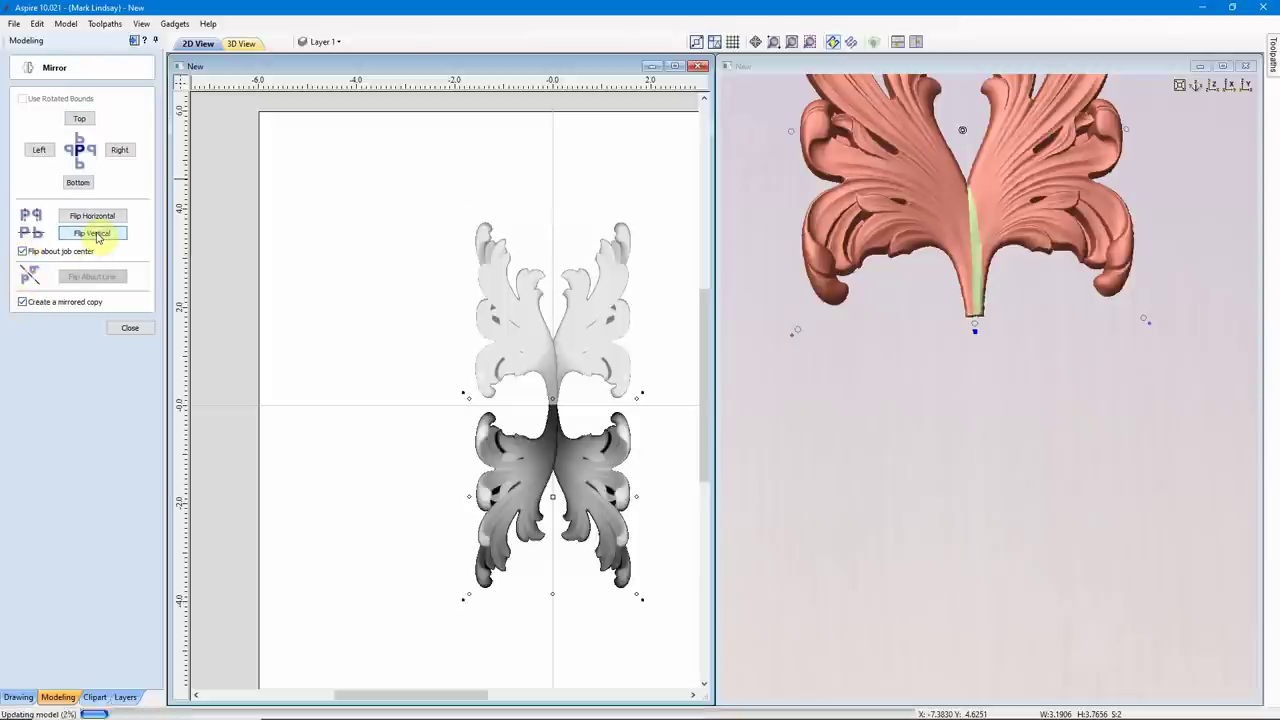
pyautogui.click(130, 329)
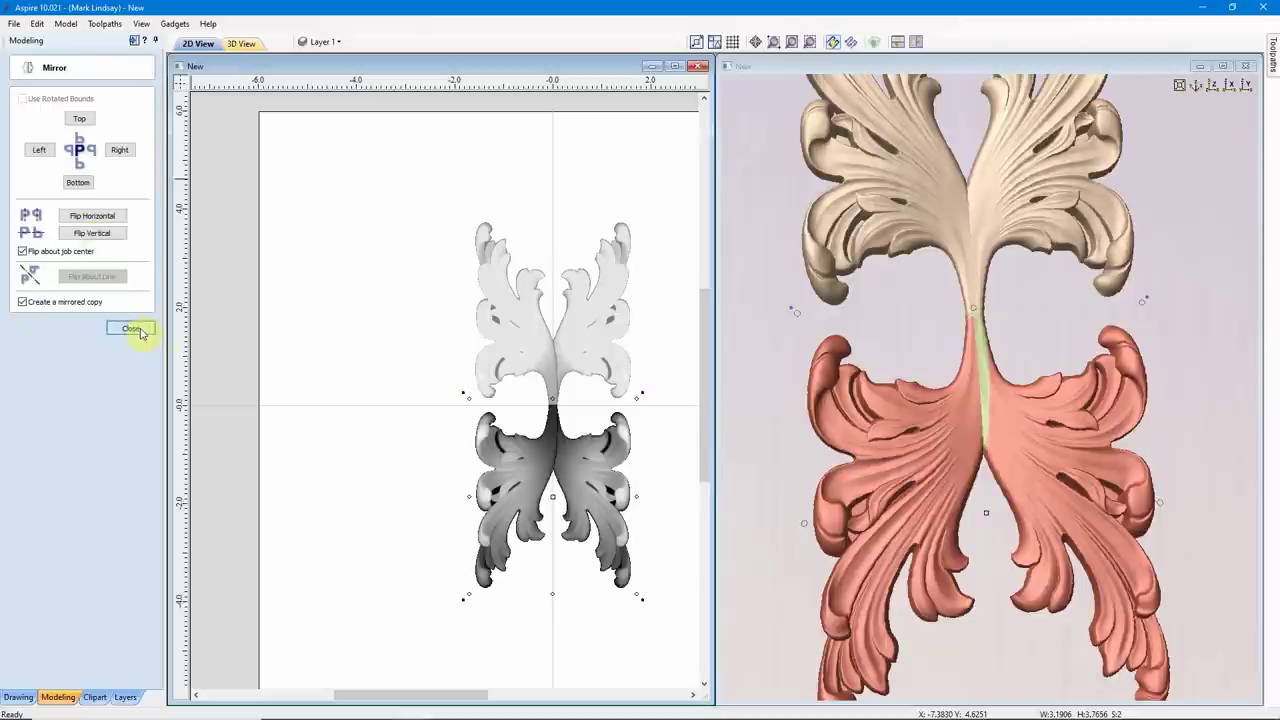
pyautogui.click(414, 512)
pyautogui.moveTo(1070, 332); pyautogui.dragTo(1029, 385)
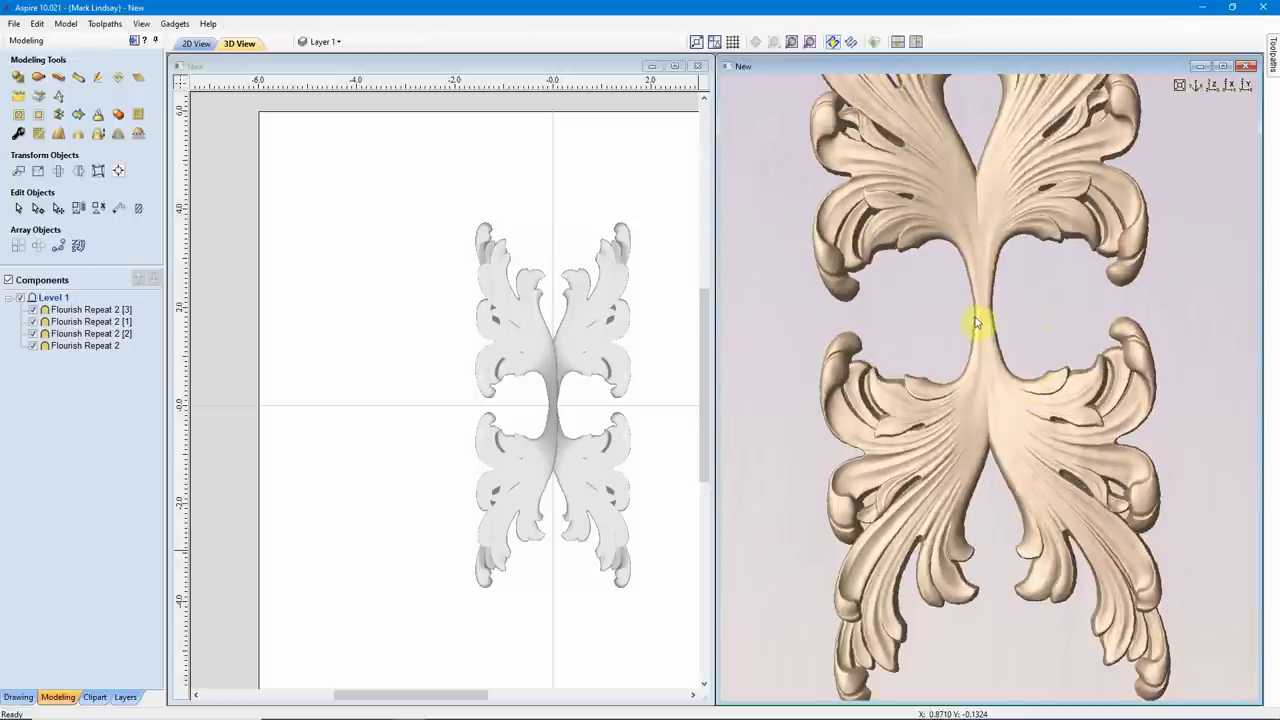
pyautogui.scroll(3, 980, 320)
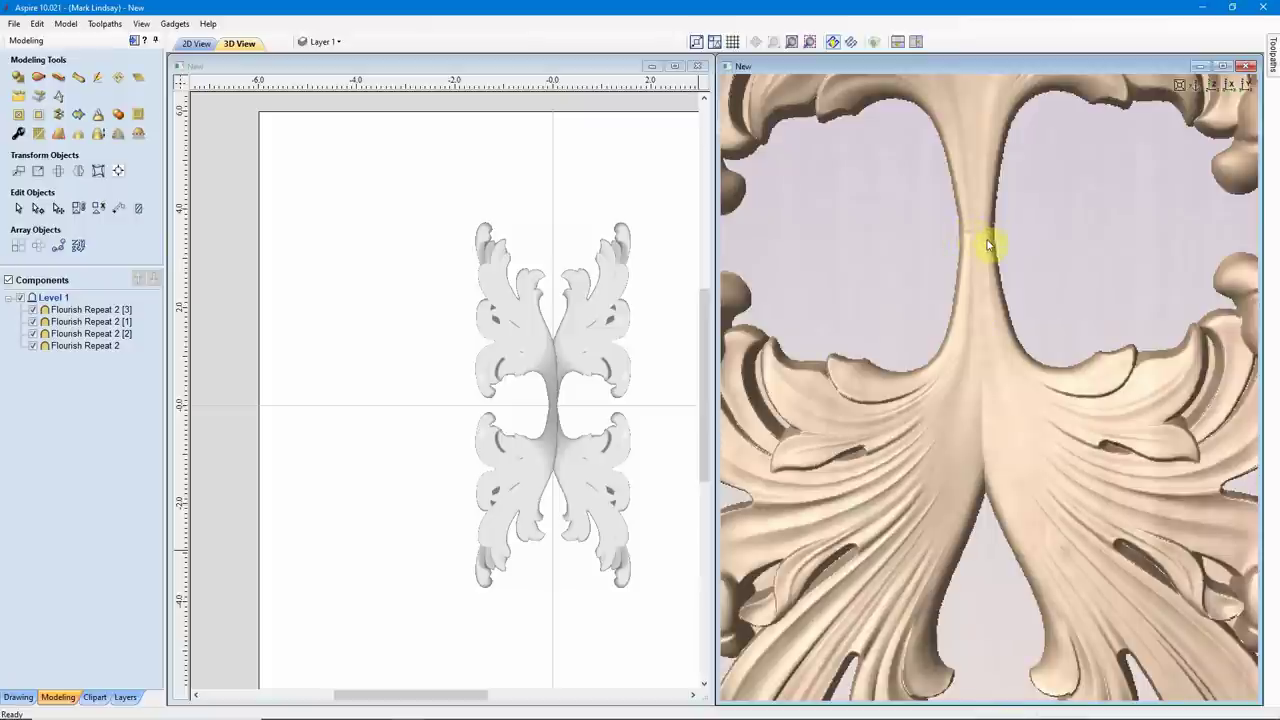
# Step: Nudge the two lower flourishes up two steps so their stems fuse with the upper pair
pyautogui.click(523, 486)
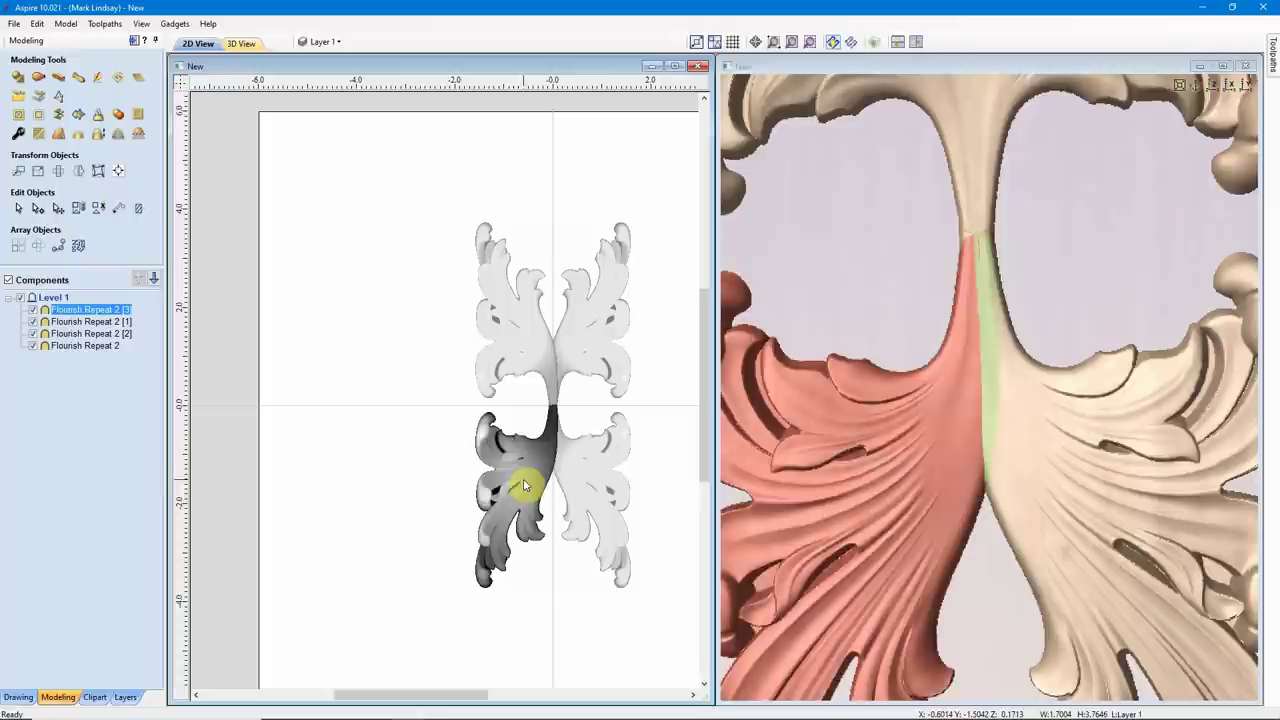
pyautogui.keyDown('shift'); pyautogui.click(584, 480); pyautogui.keyUp('shift')
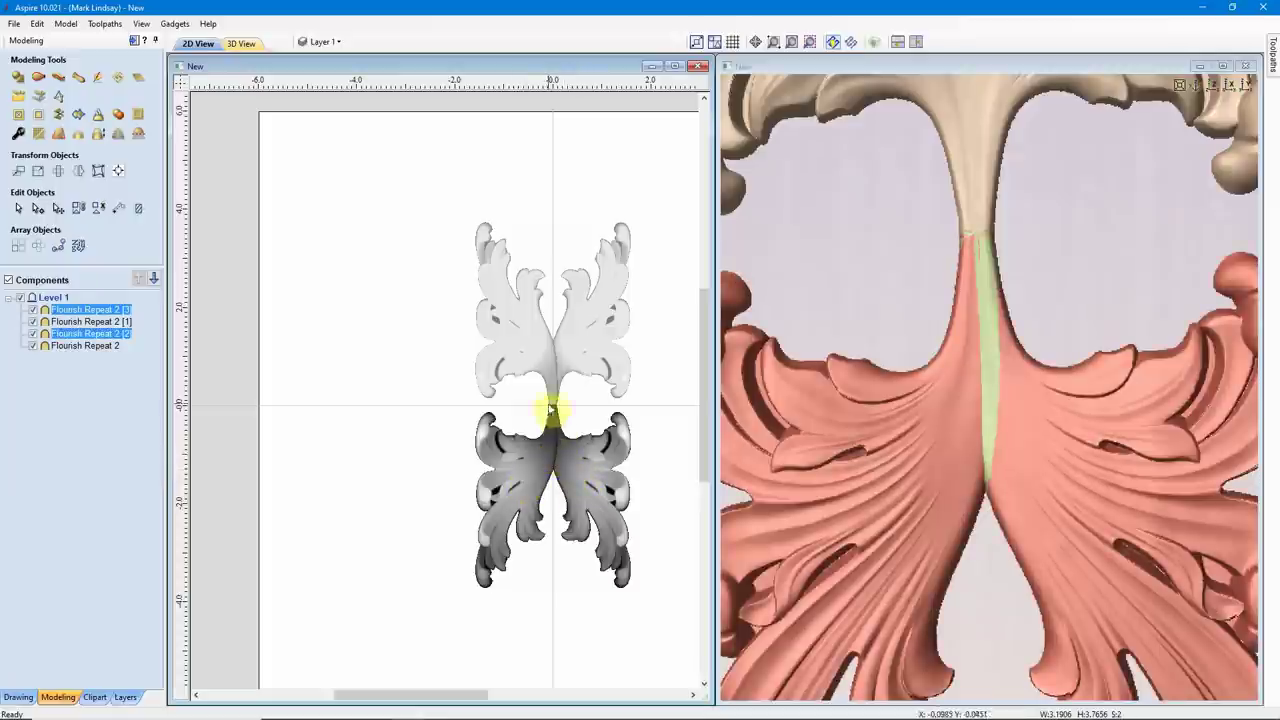
pyautogui.scroll(4, 550, 410)
pyautogui.scroll(2, 557, 421)
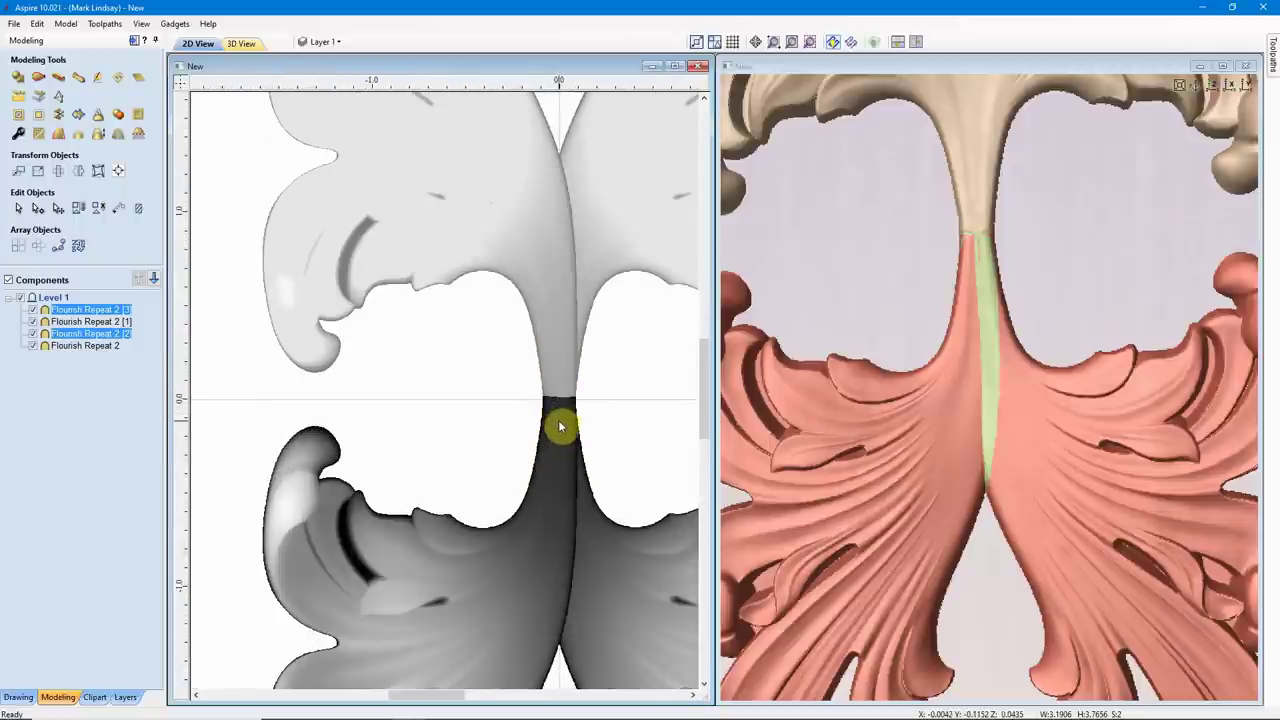
pyautogui.press('Up')
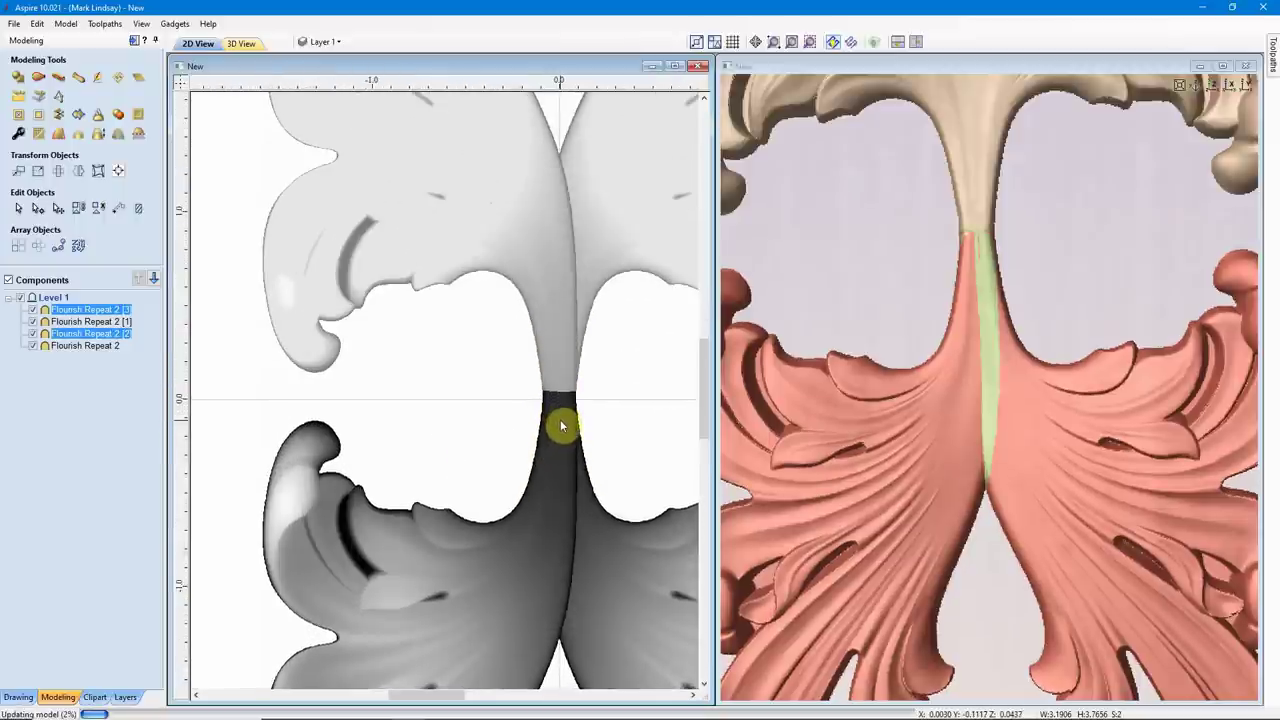
pyautogui.press('Up')
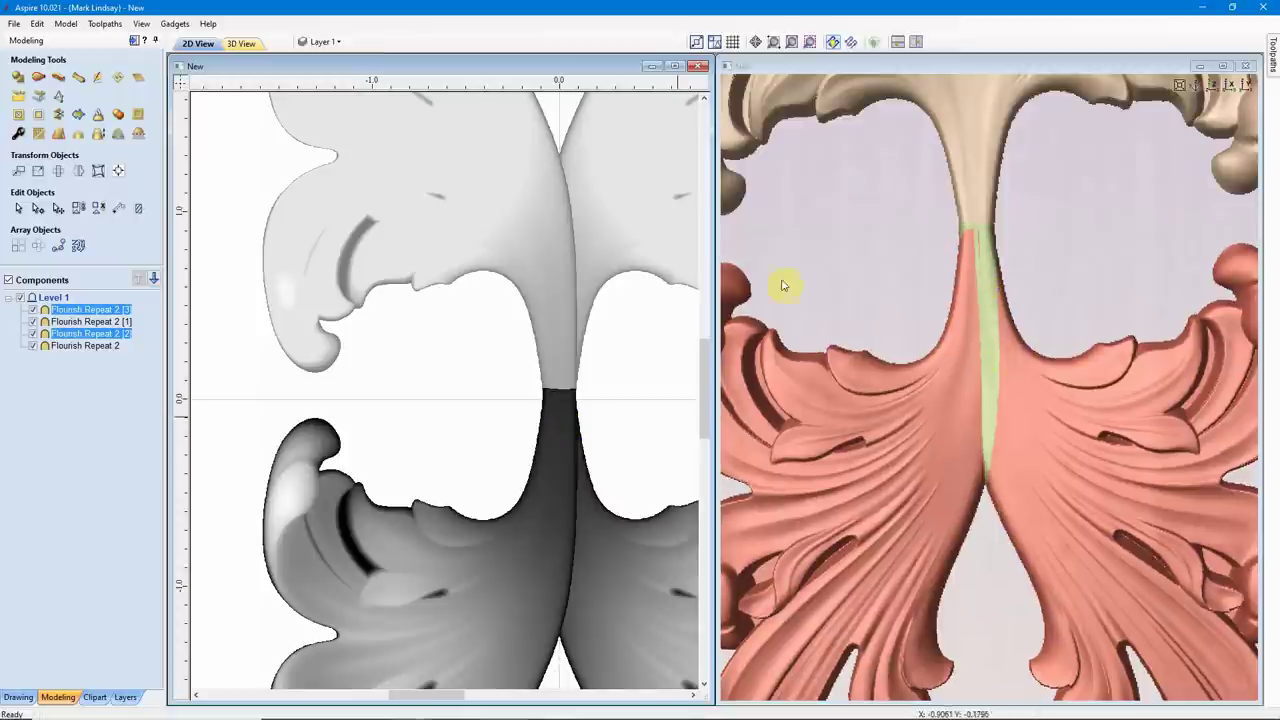
pyautogui.click(435, 372)
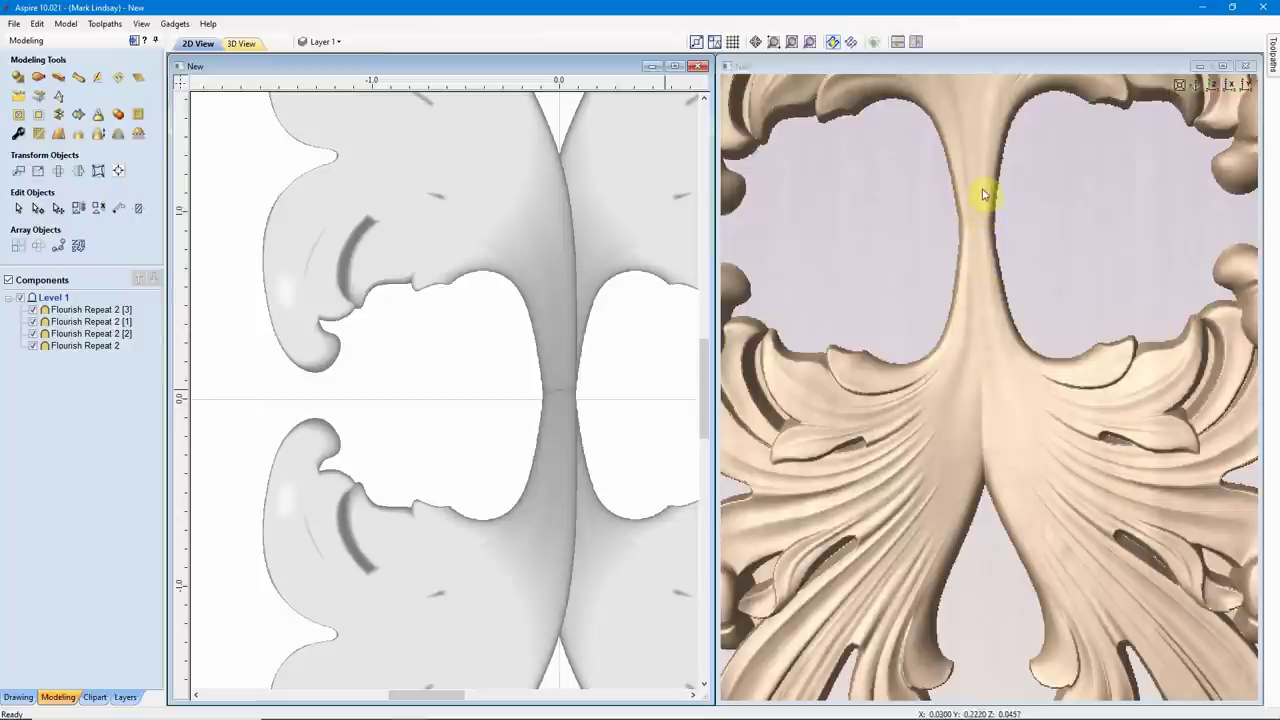
pyautogui.scroll(-2, 922, 395)
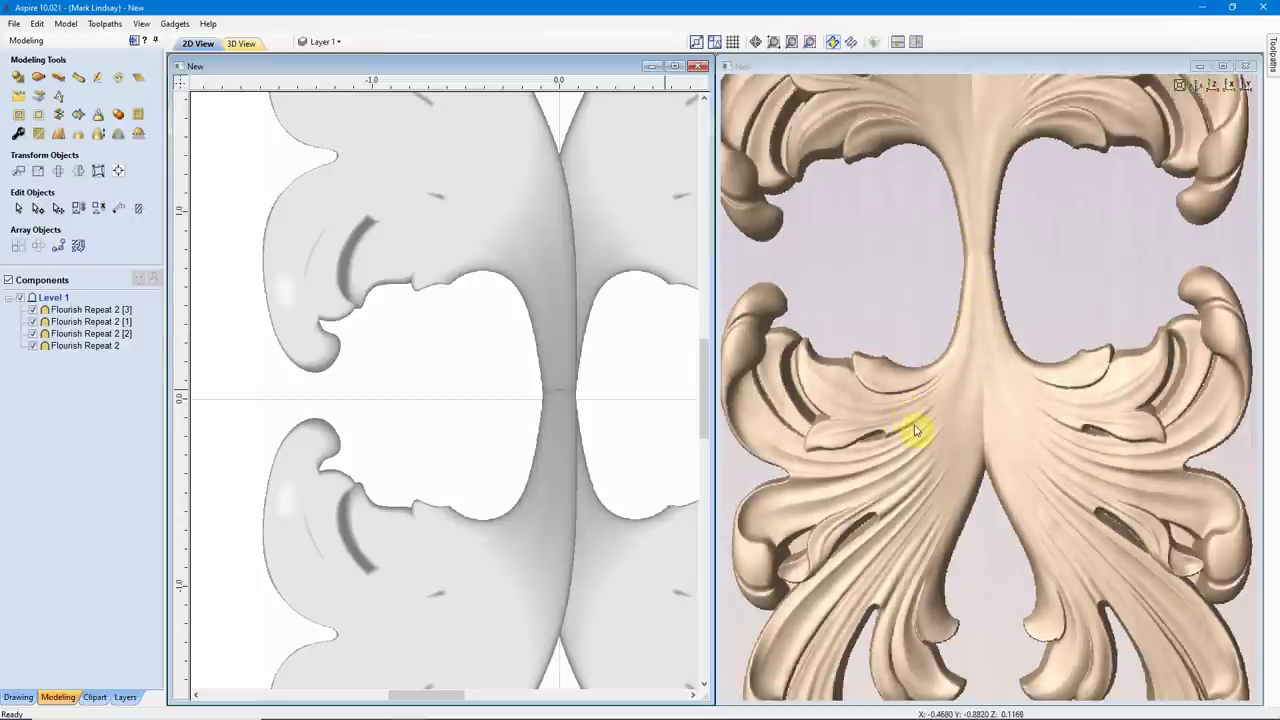
pyautogui.scroll(-5, 915, 430)
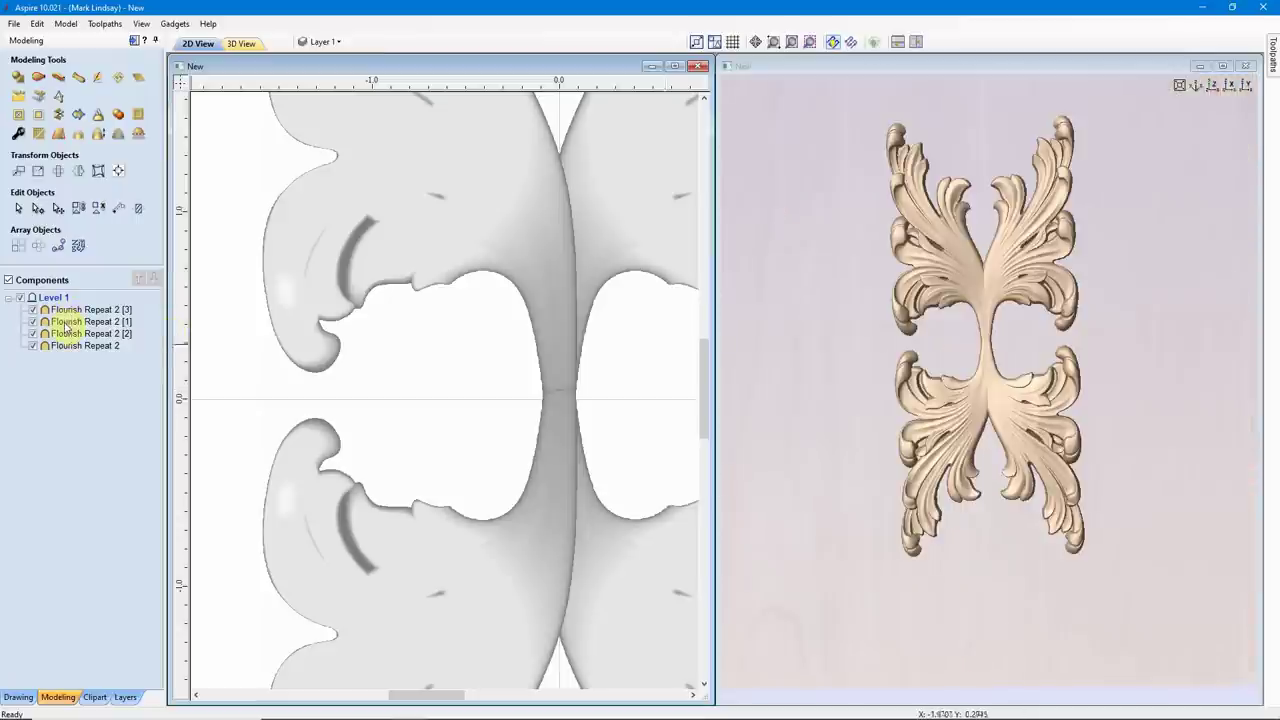
pyautogui.moveTo(52, 352)
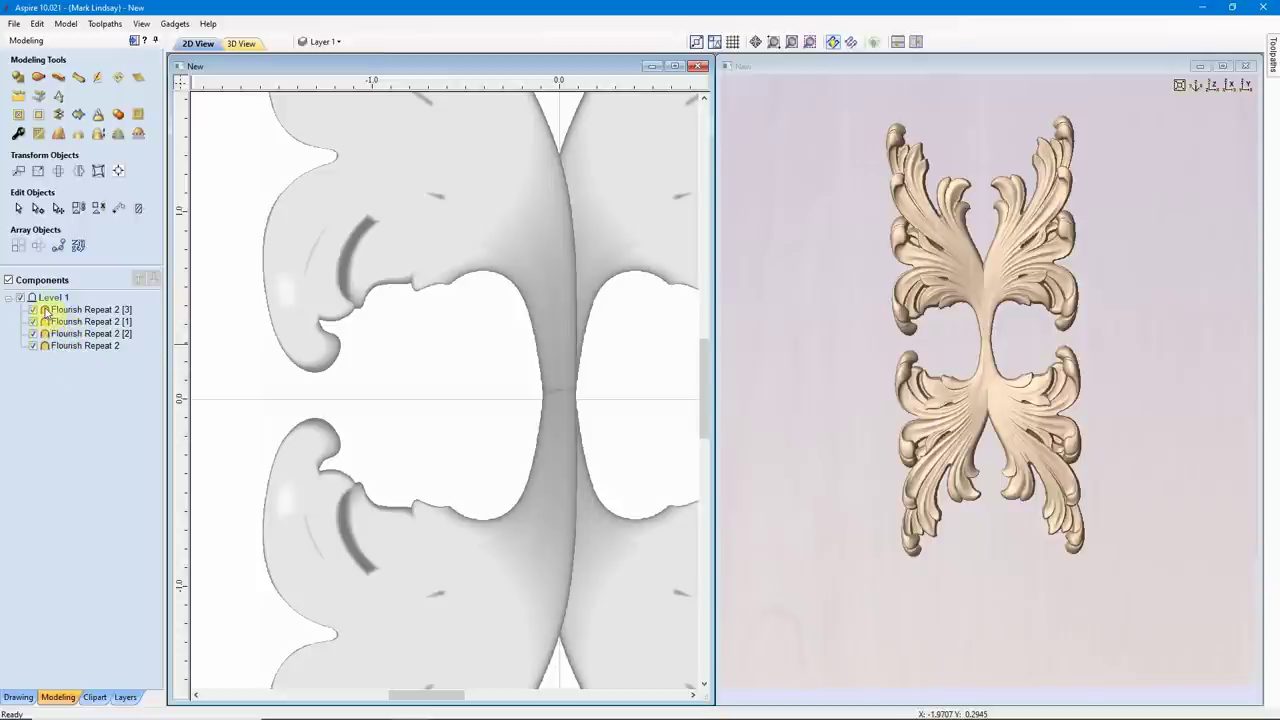
# Step: Select the four Flourish Repeat components from the components tree and the 2D view
pyautogui.click(45, 311)
pyautogui.keyDown('shift'); pyautogui.click(40, 345); pyautogui.keyUp('shift')
pyautogui.doubleClick(40, 345)
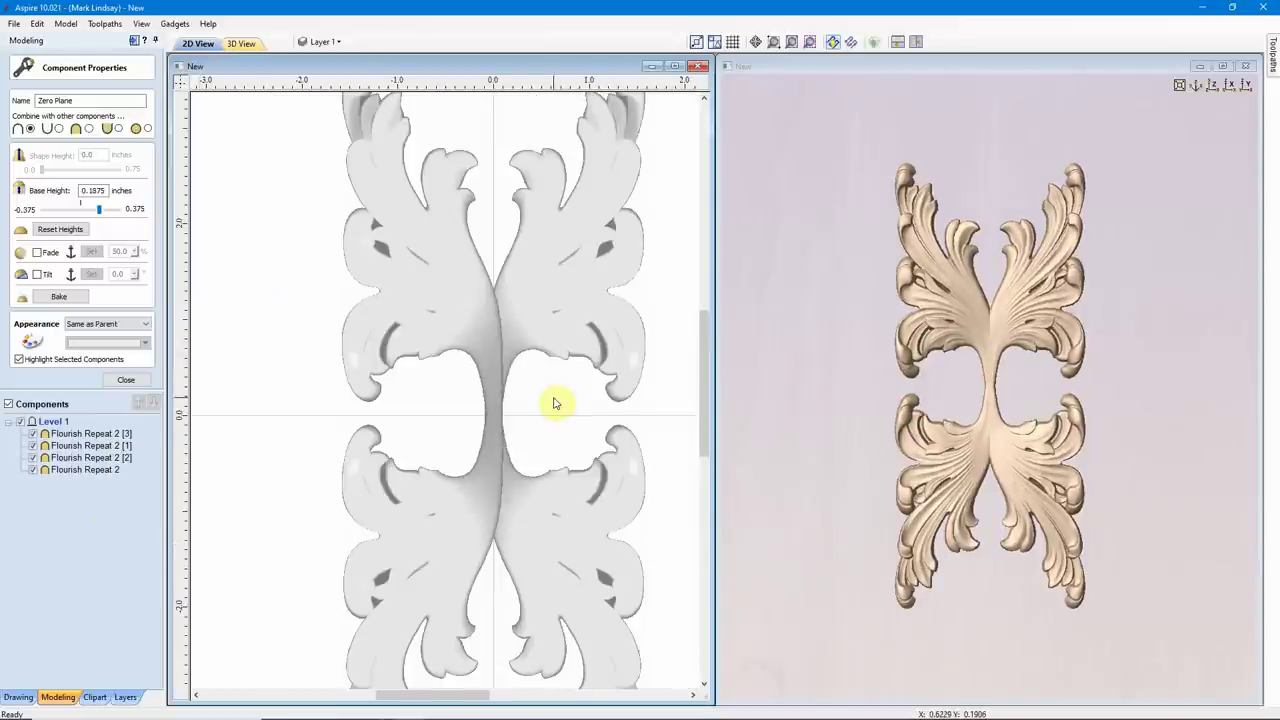
pyautogui.scroll(-2, 558, 405)
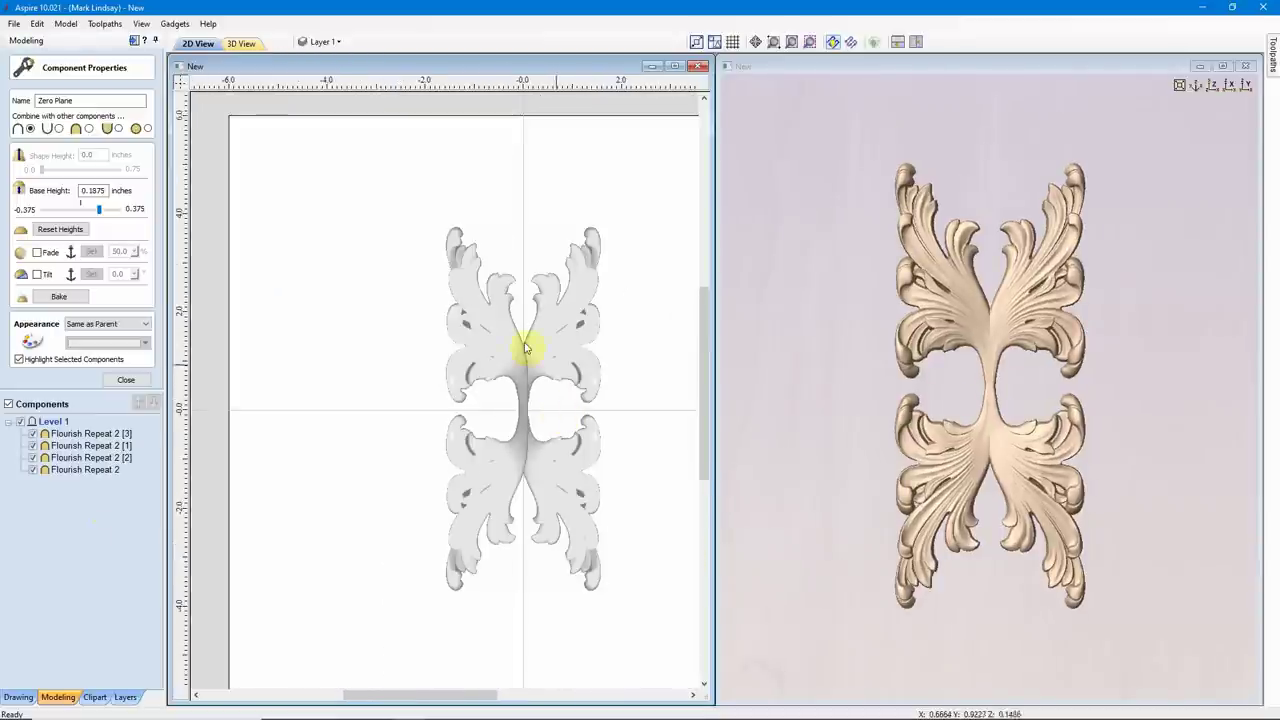
pyautogui.click(553, 342)
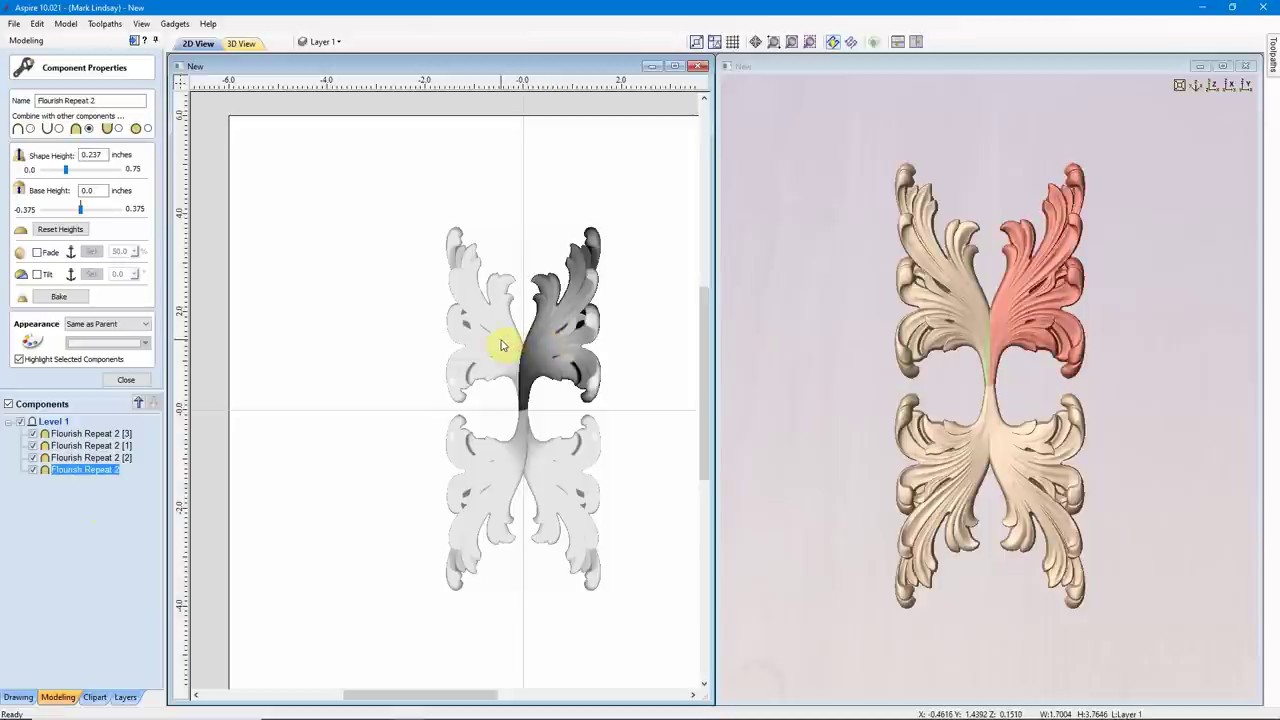
pyautogui.click(502, 345)
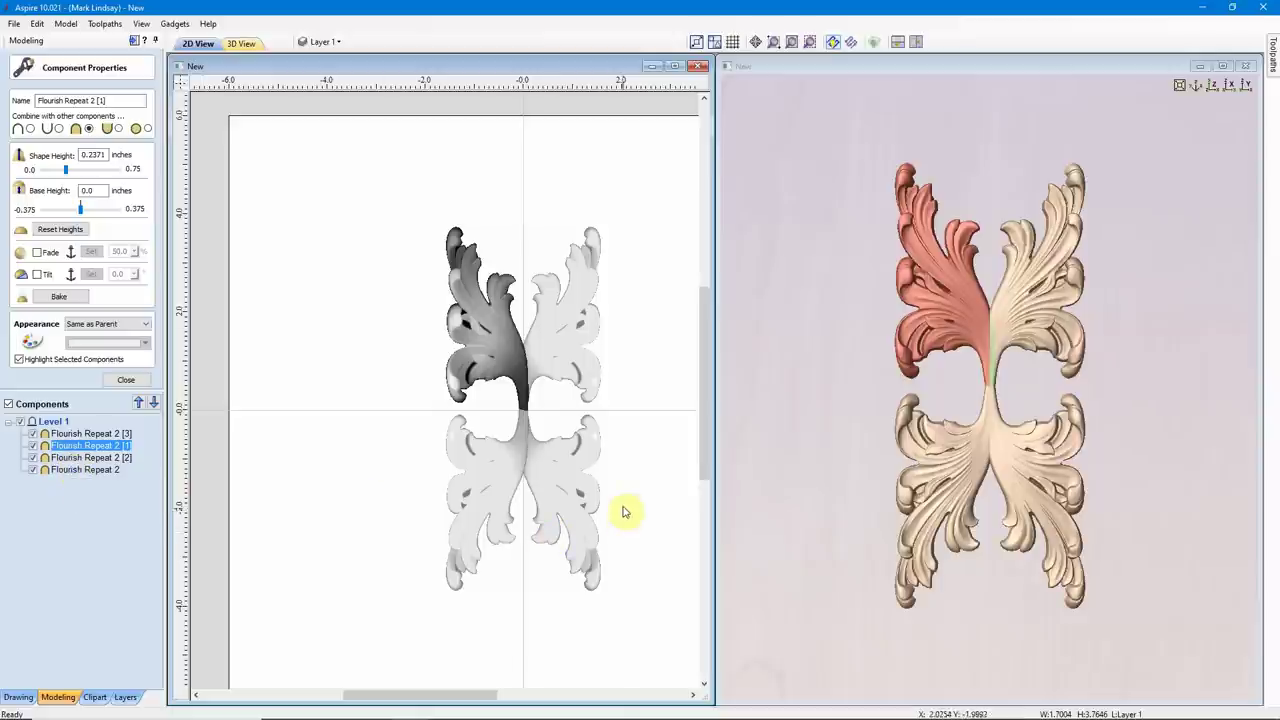
pyautogui.click(632, 456)
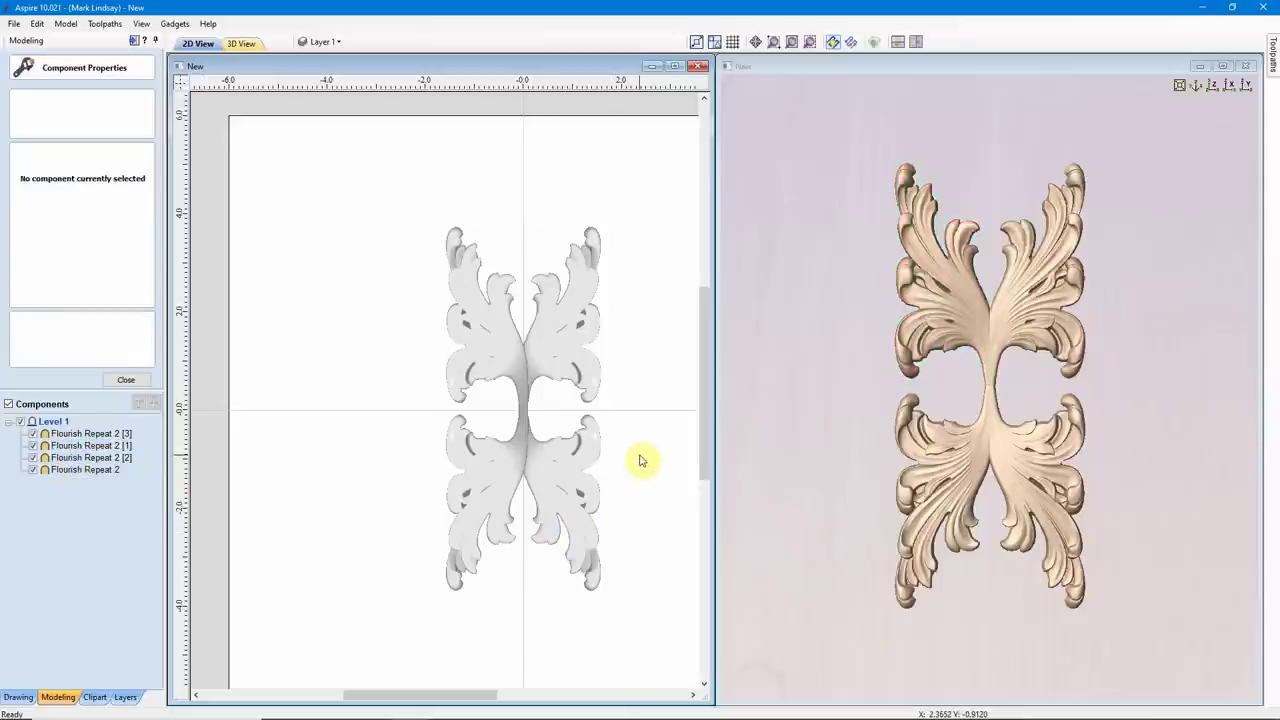
# Step: Delete all four flourish pieces, fit the empty job to view, and show the Clipart library
pyautogui.moveTo(657, 194); pyautogui.dragTo(343, 615)
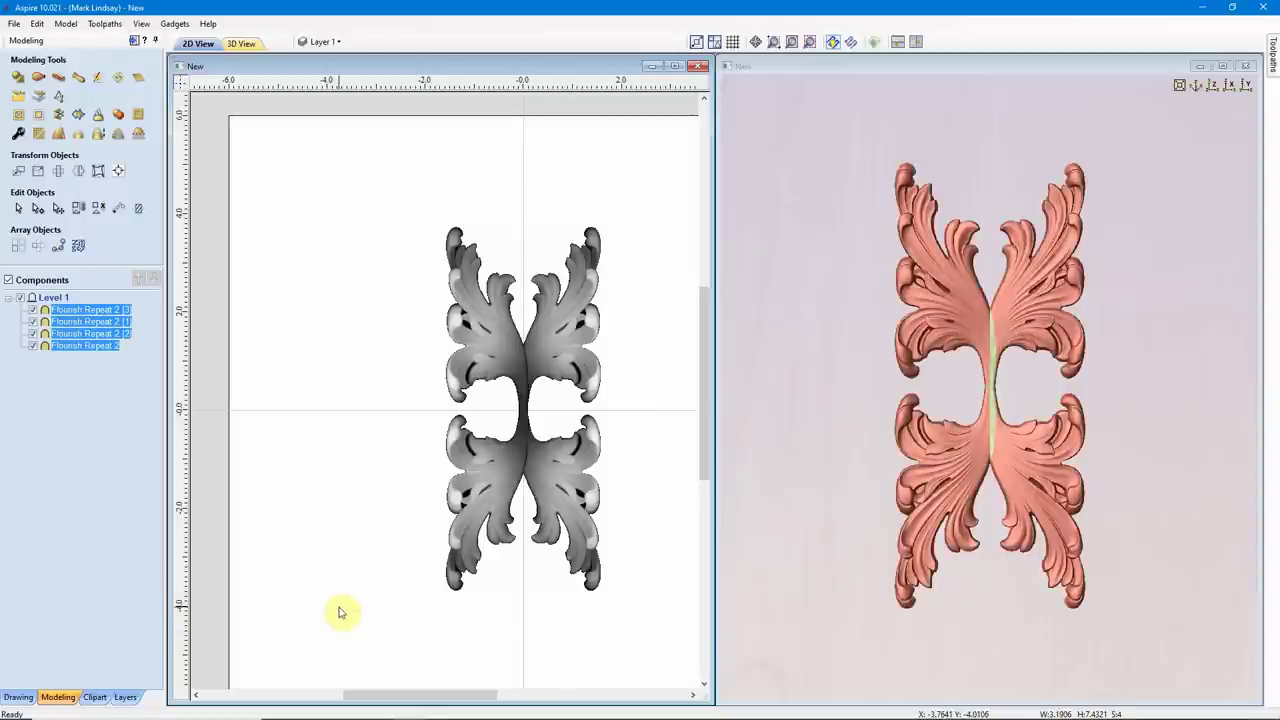
pyautogui.press('Delete')
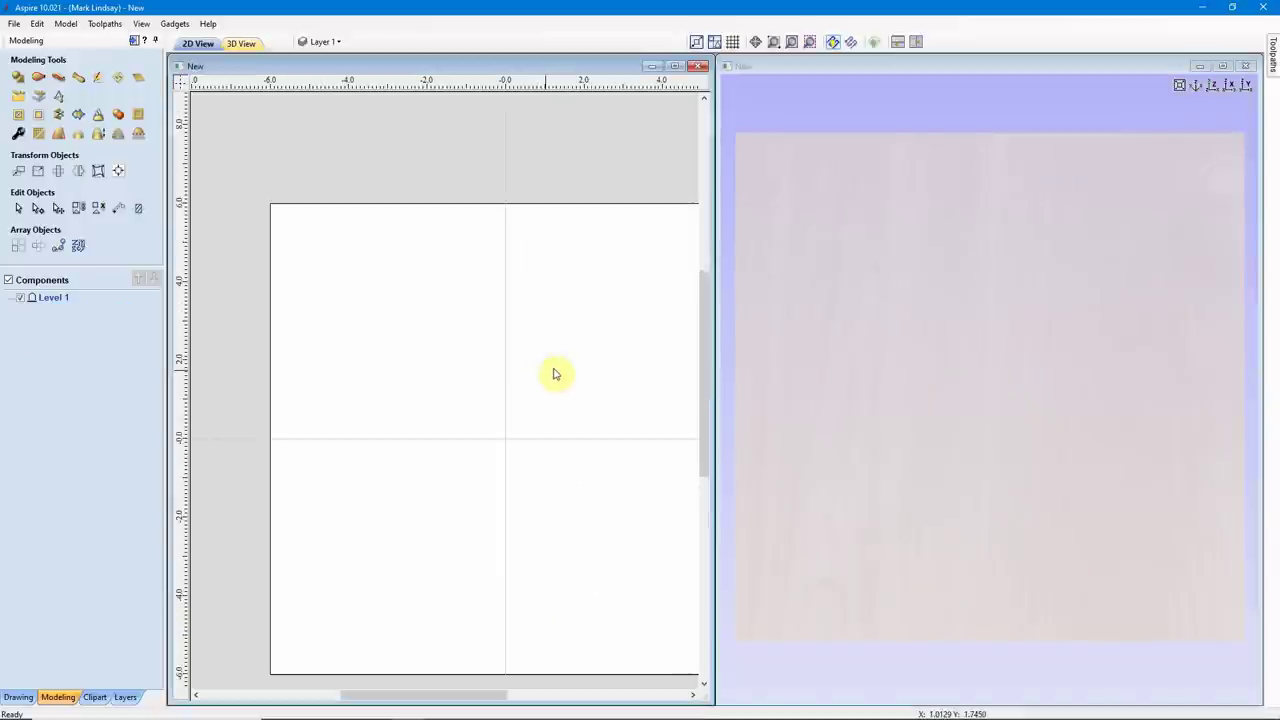
pyautogui.click(809, 41)
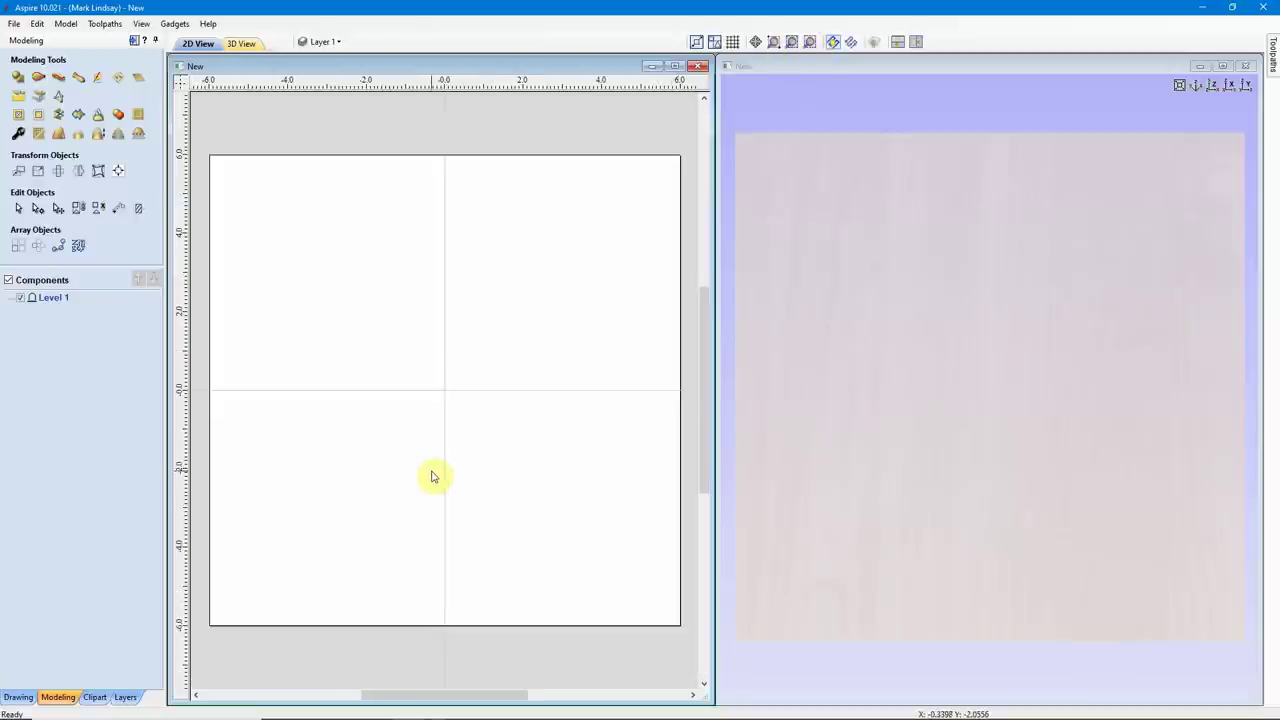
pyautogui.click(94, 697)
# Step: Place the Flourish 101-6-X flower at the job centre and enlarge it to about 7.75 × 7.72 inches
pyautogui.scroll(3, 130, 413)
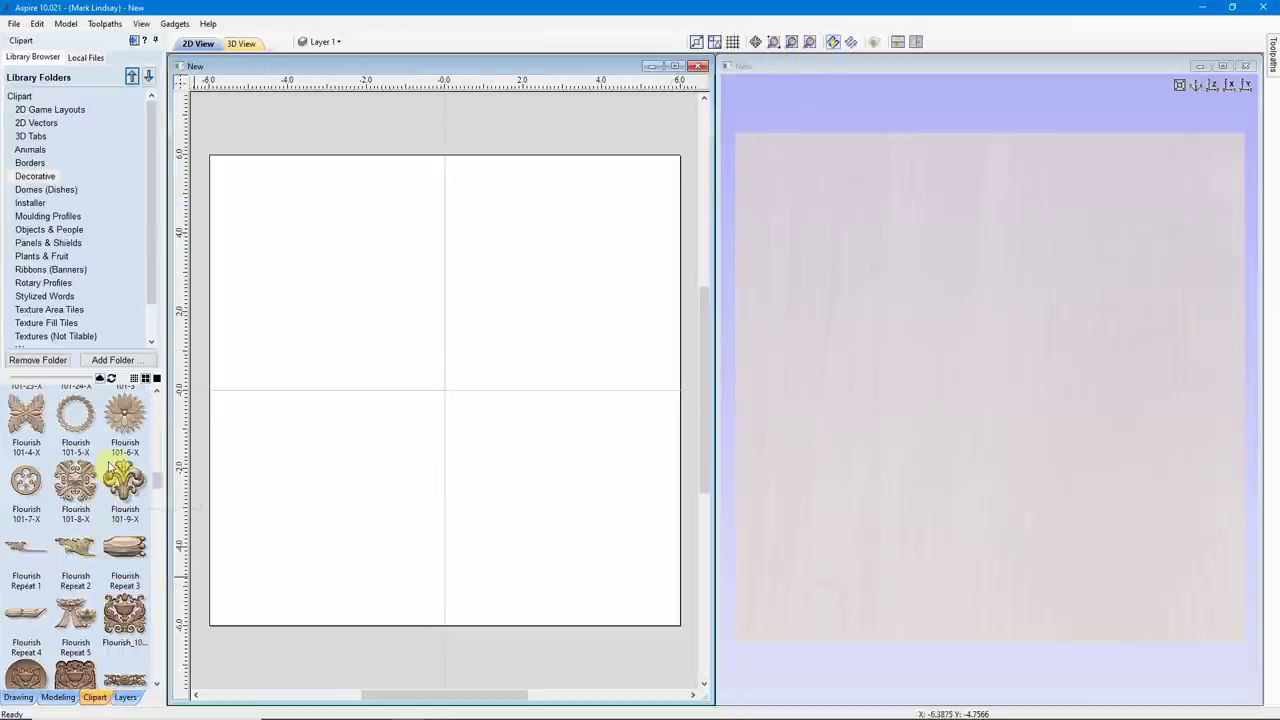
pyautogui.moveTo(125, 413); pyautogui.dragTo(437, 486)
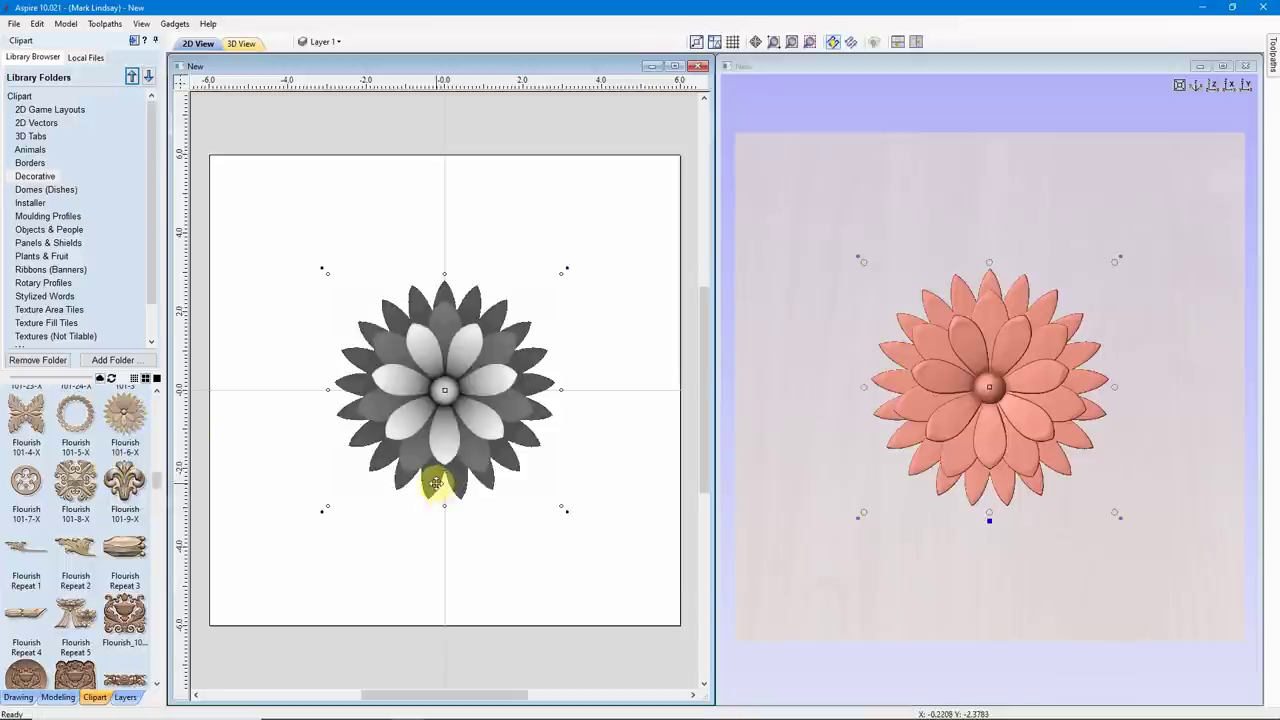
pyautogui.moveTo(562, 506); pyautogui.dragTo(596, 550)
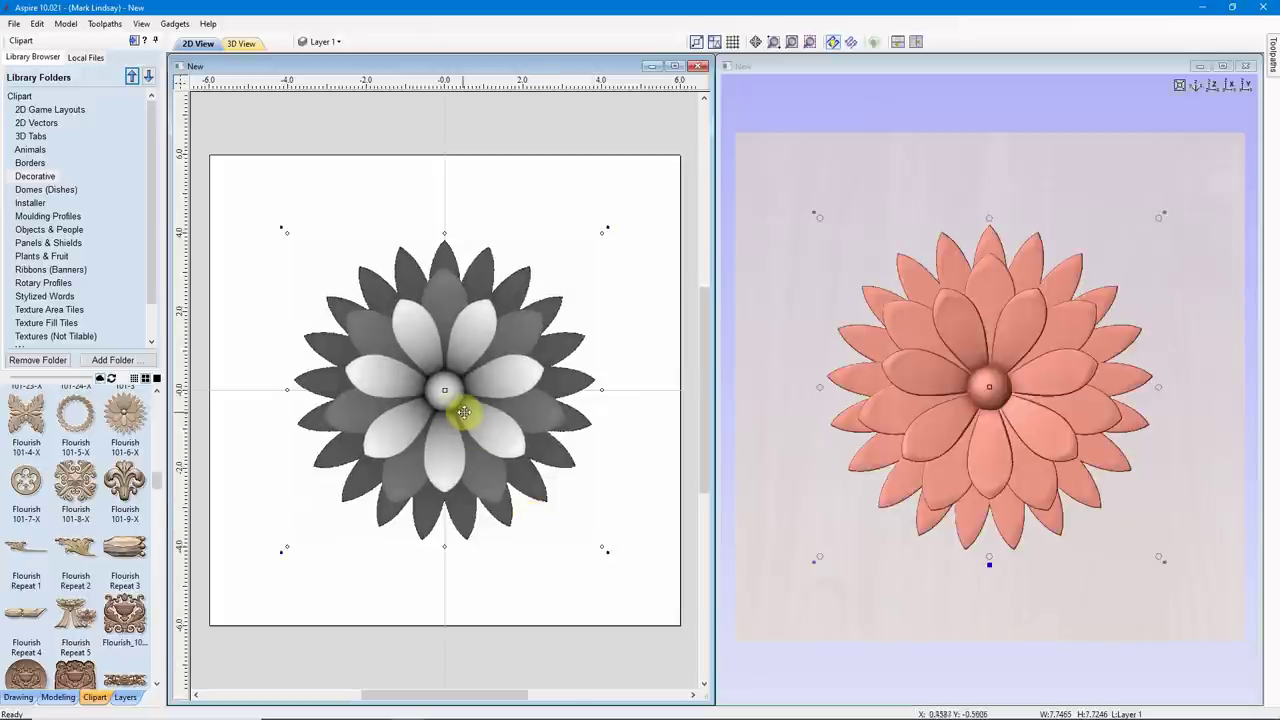
pyautogui.scroll(-5, 79, 501)
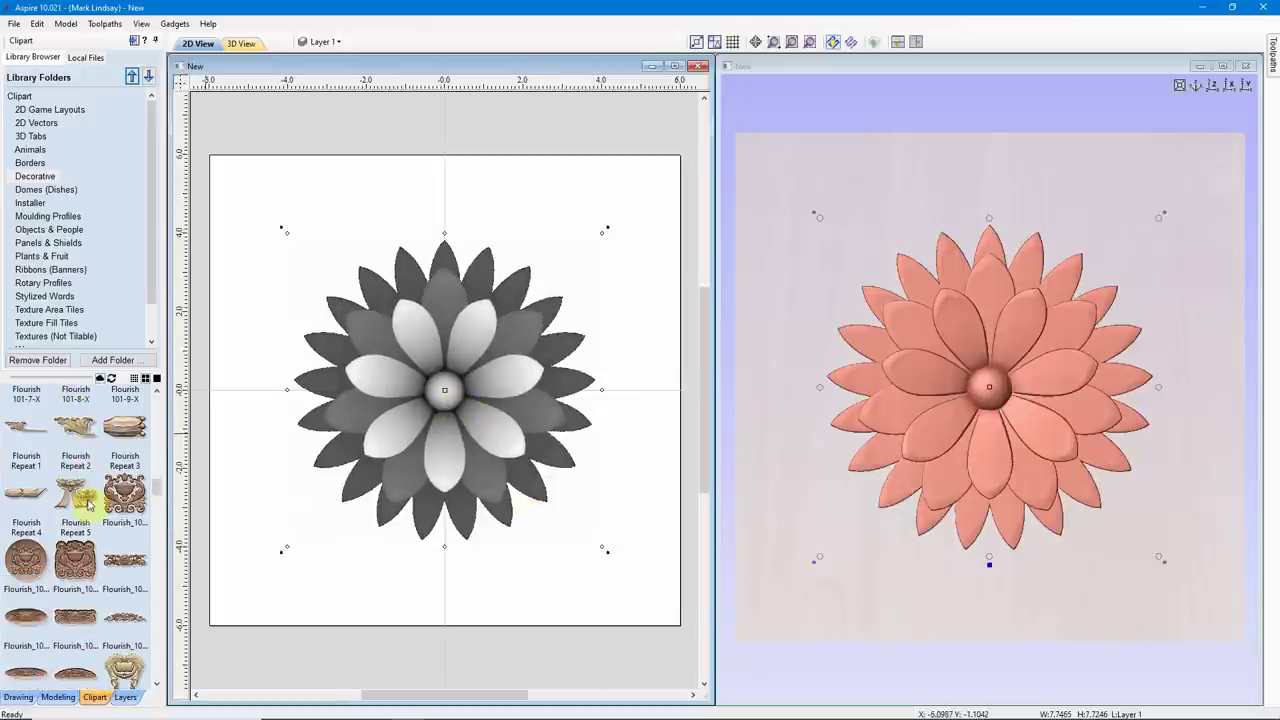
pyautogui.scroll(-4, 100, 497)
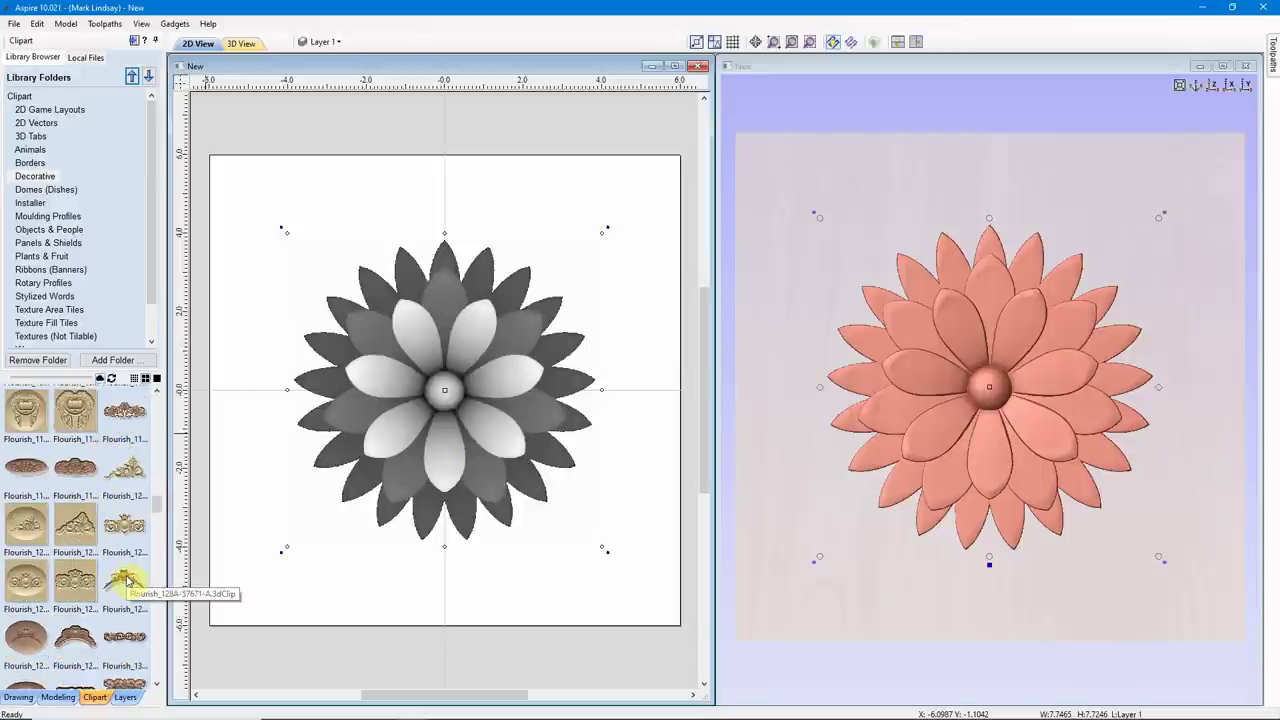
# Step: Add Flourish_128A above the flower and stretch it to about 8.35 × 3.53 inches over the top petals
pyautogui.doubleClick(125, 579)
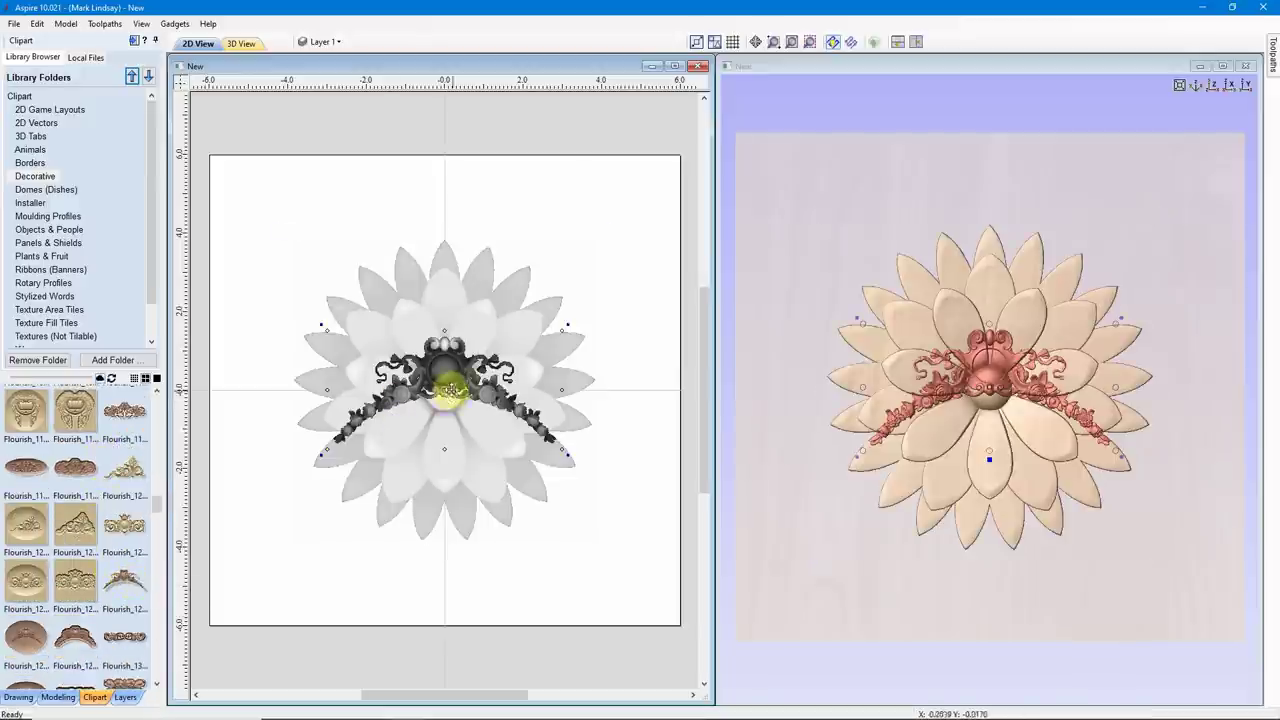
pyautogui.keyDown('ctrl'); pyautogui.moveTo(445, 388); pyautogui.dragTo(449, 229); pyautogui.keyUp('ctrl')
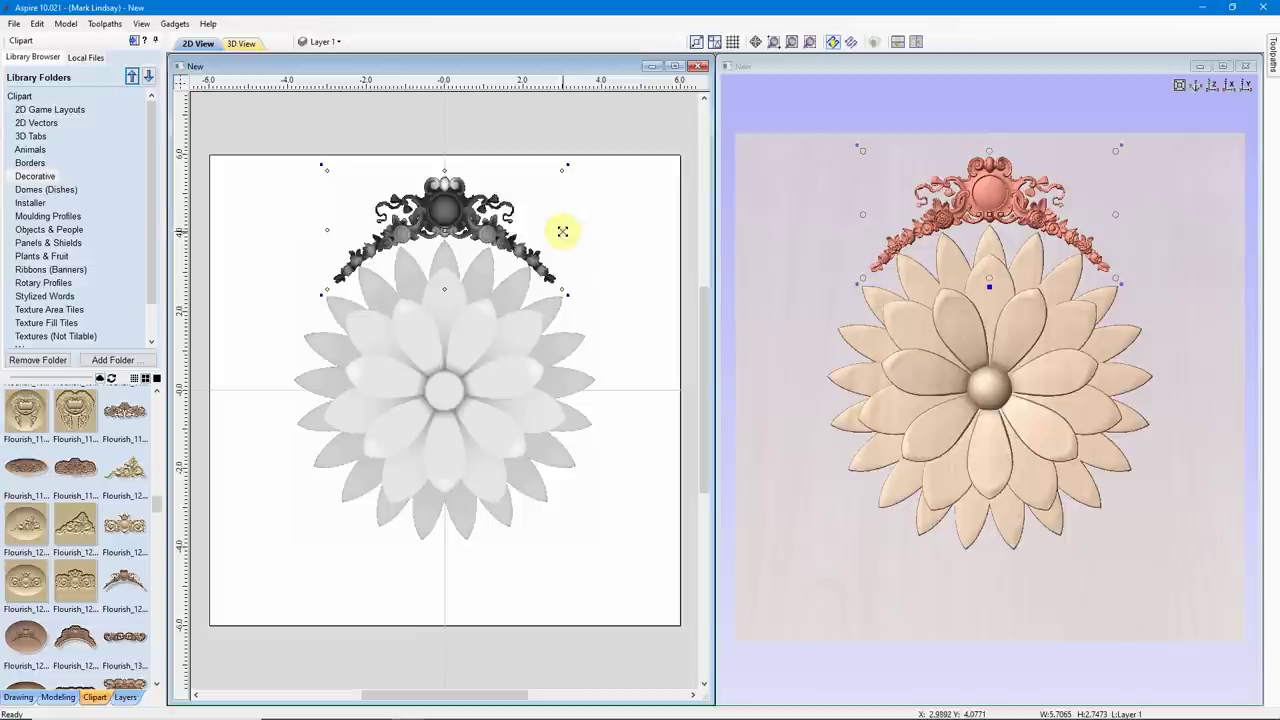
pyautogui.moveTo(566, 232); pyautogui.dragTo(609, 230)
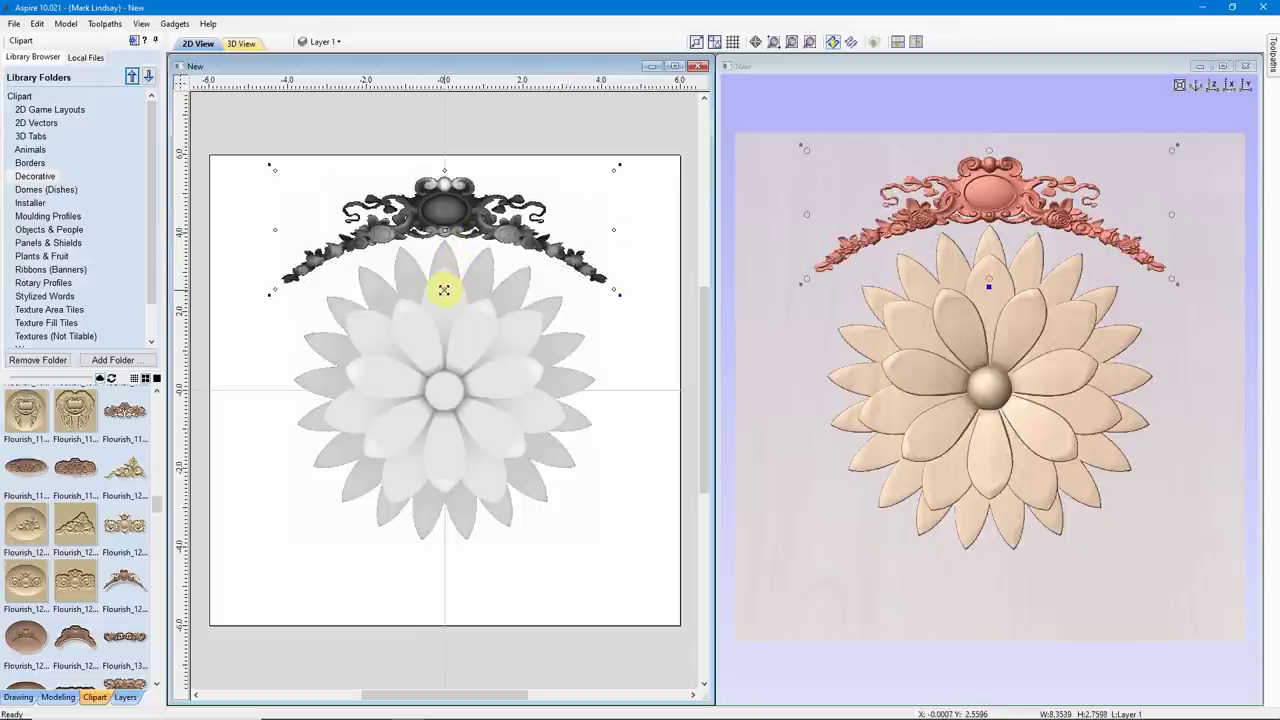
pyautogui.moveTo(444, 290); pyautogui.dragTo(444, 298)
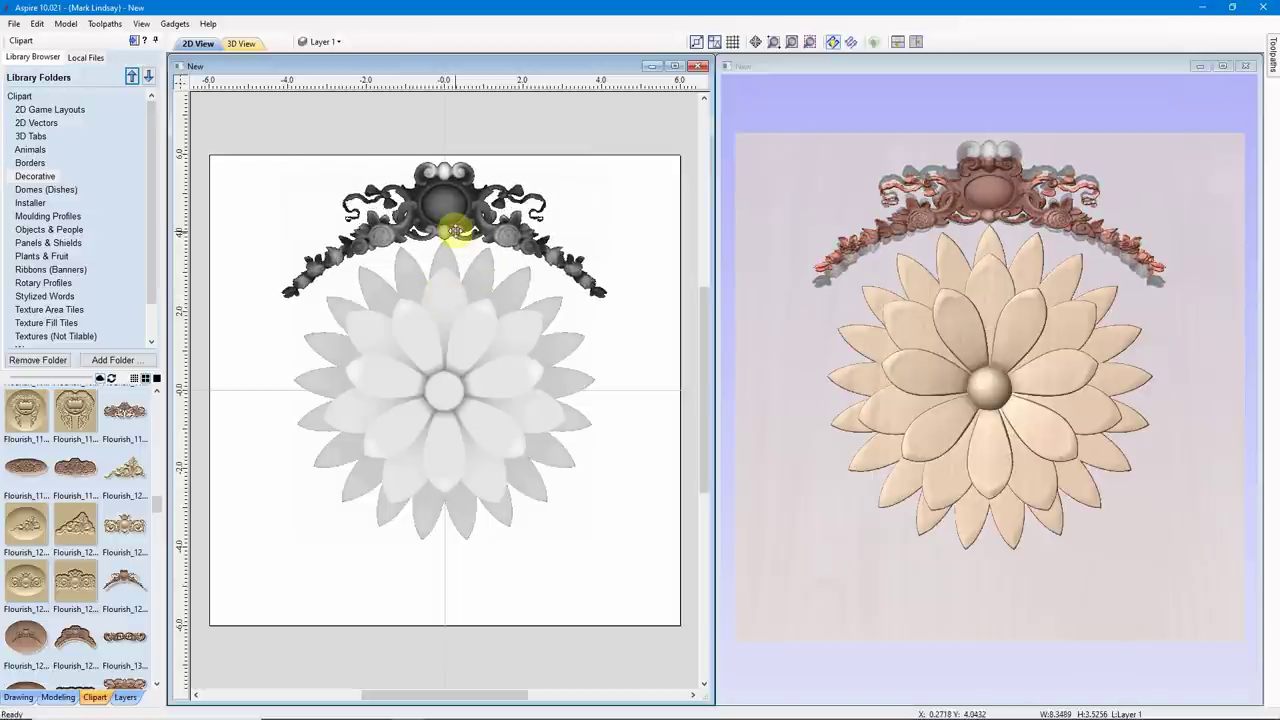
pyautogui.moveTo(446, 232); pyautogui.dragTo(447, 263)
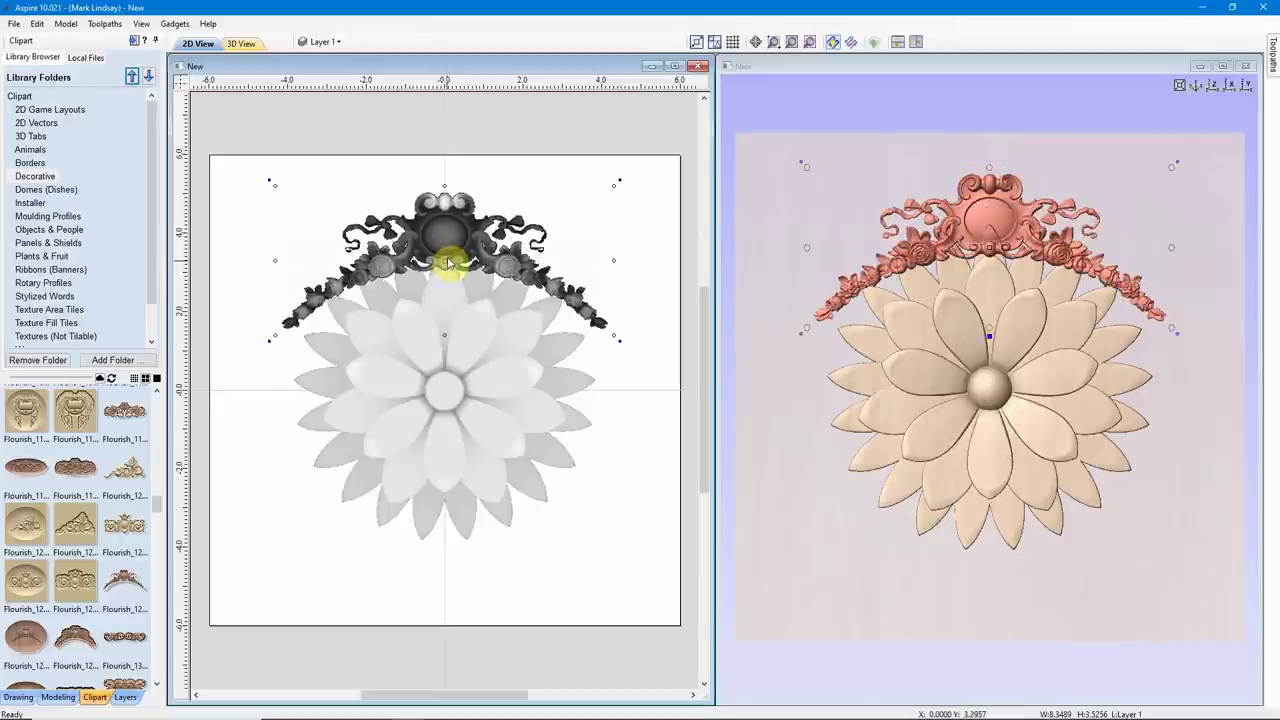
# Step: Set the Flourish_128A crown component's combine mode to Merge in the Modeling components tree
pyautogui.click(58, 699)
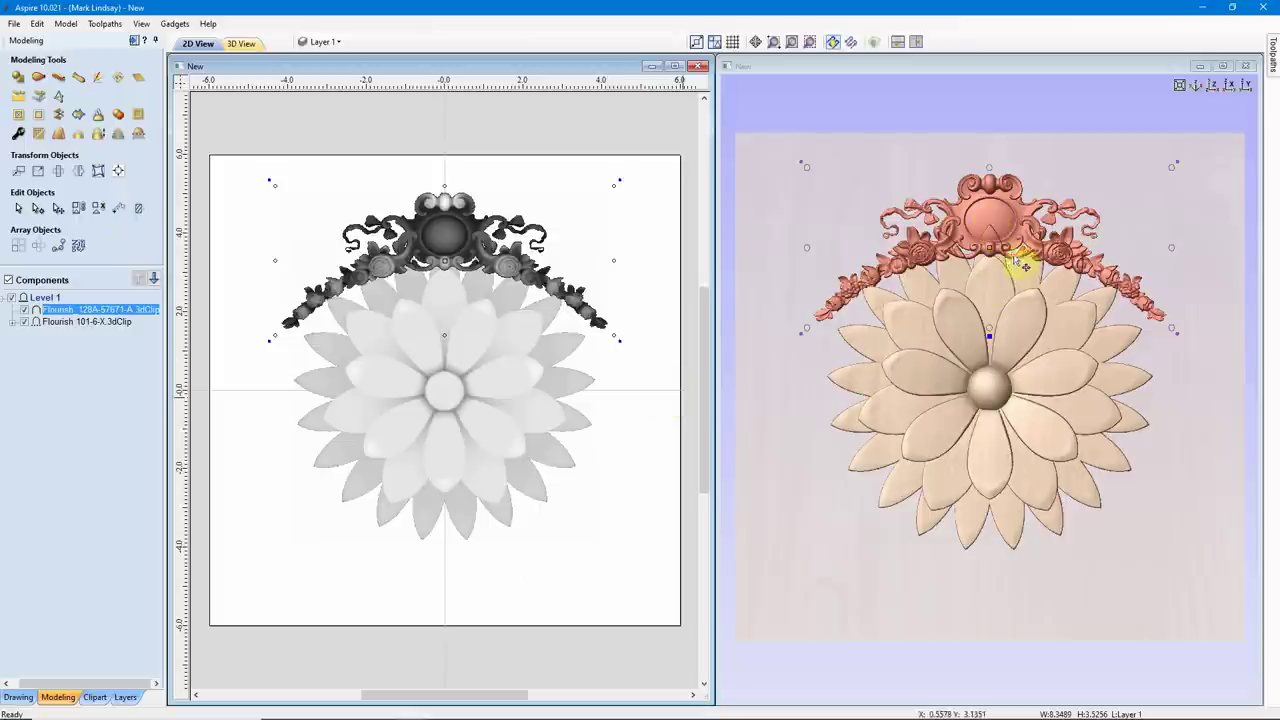
pyautogui.scroll(2, 1014, 264)
pyautogui.scroll(1, 1002, 190)
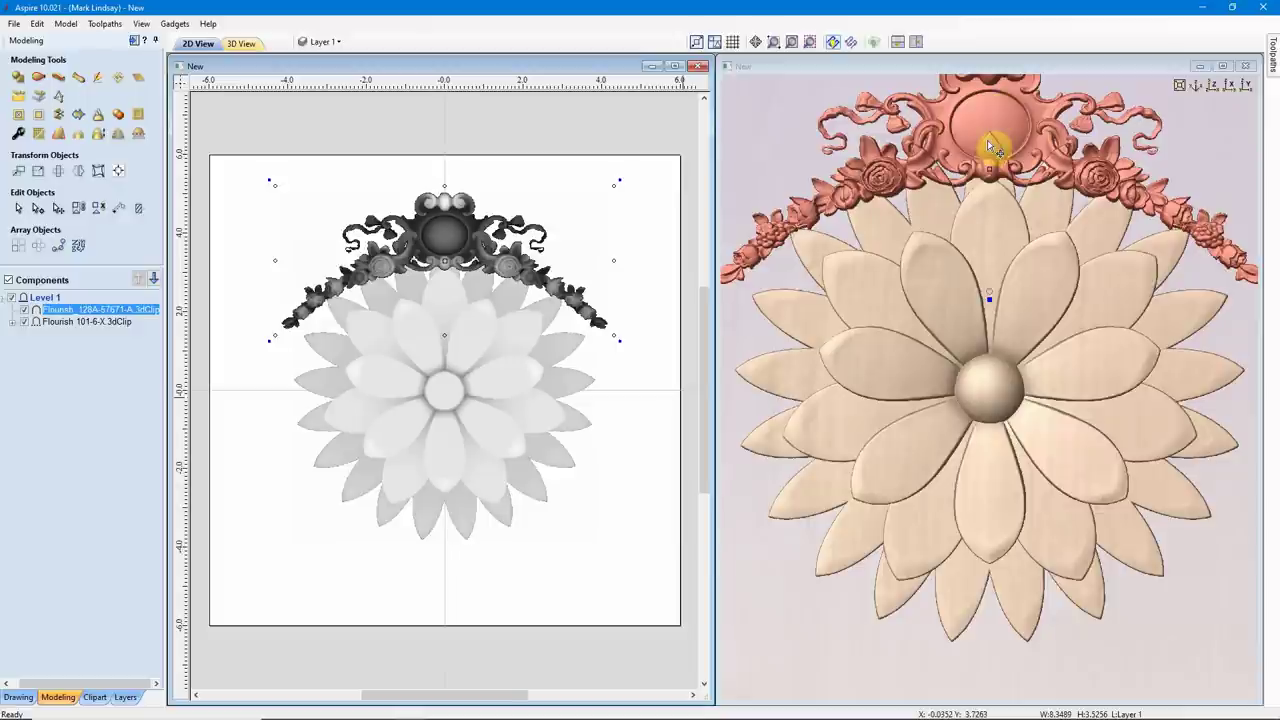
pyautogui.rightClick(60, 316)
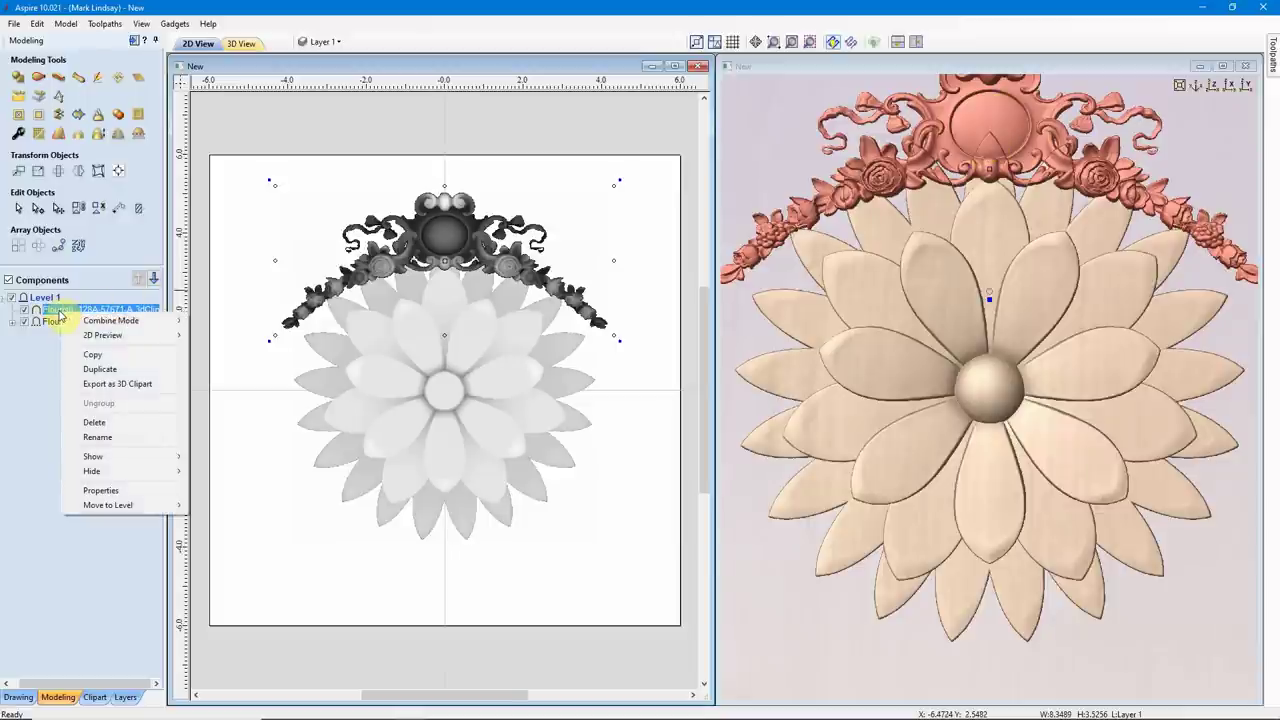
pyautogui.moveTo(105, 321)
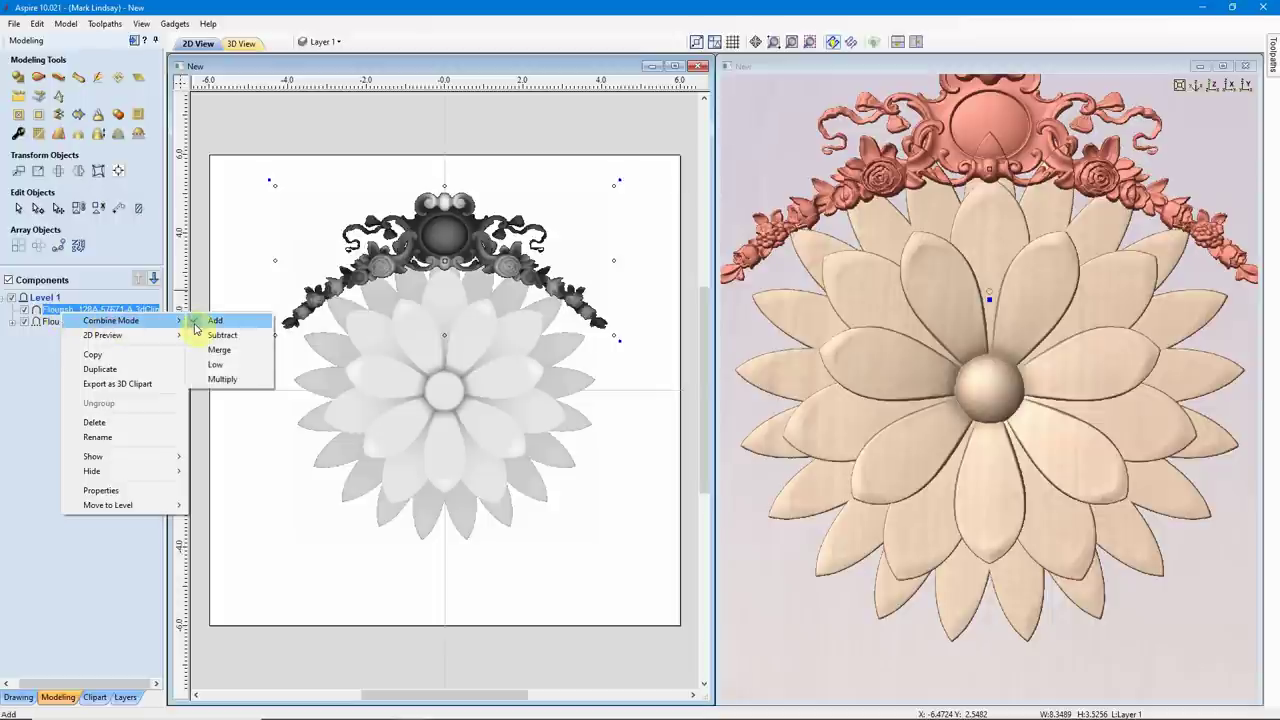
pyautogui.click(221, 350)
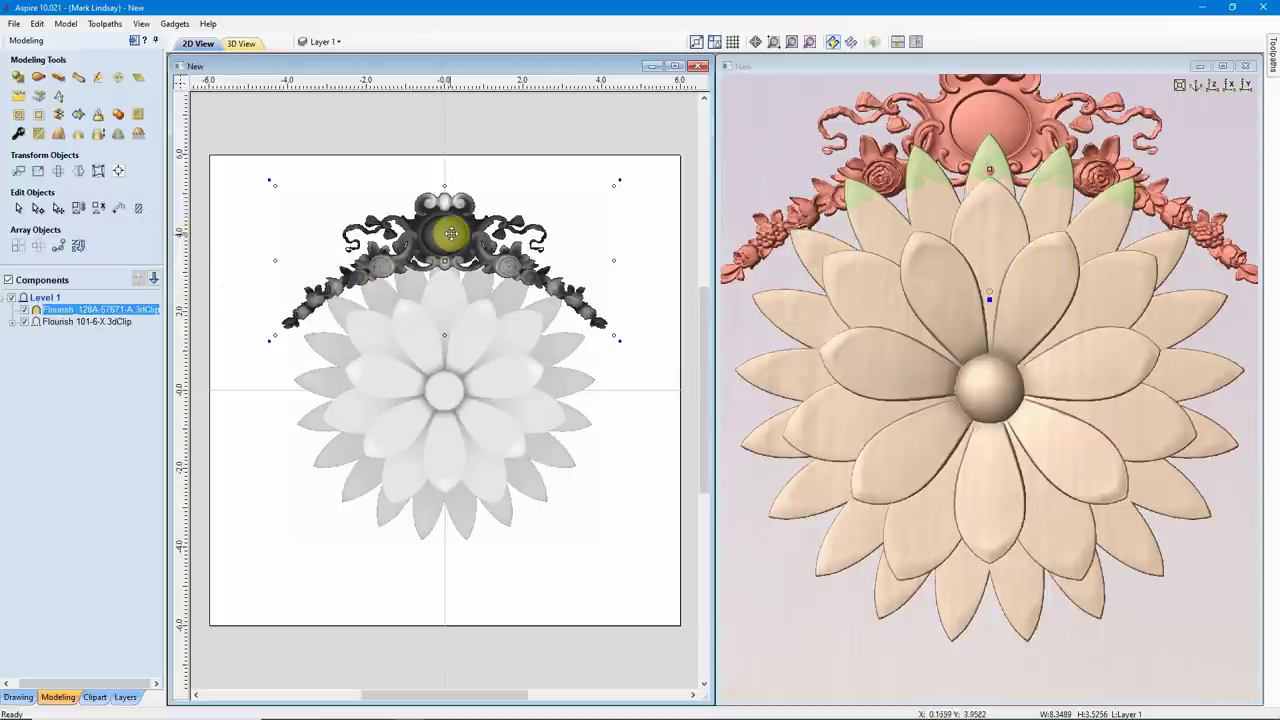
# Step: Give the crown flourish a Shape Height of 0.25 and a Base Height of 0.125 inches
pyautogui.click(19, 133)
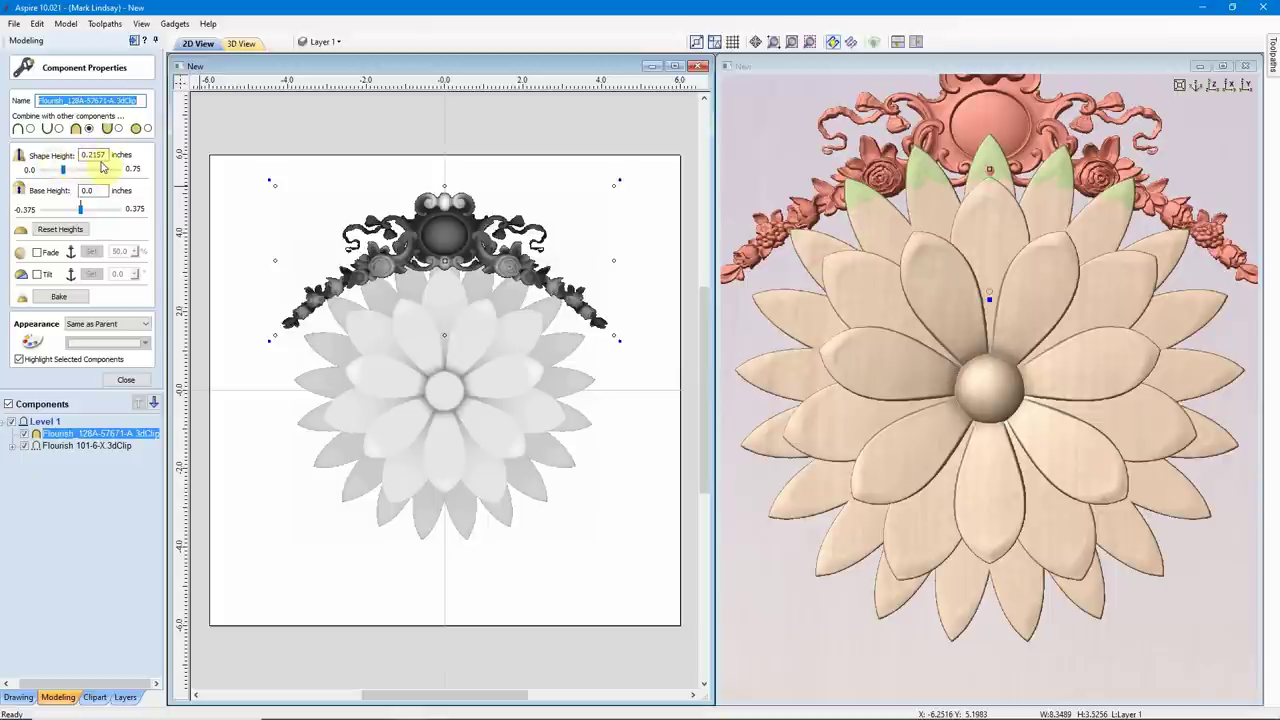
pyautogui.doubleClick(94, 155)
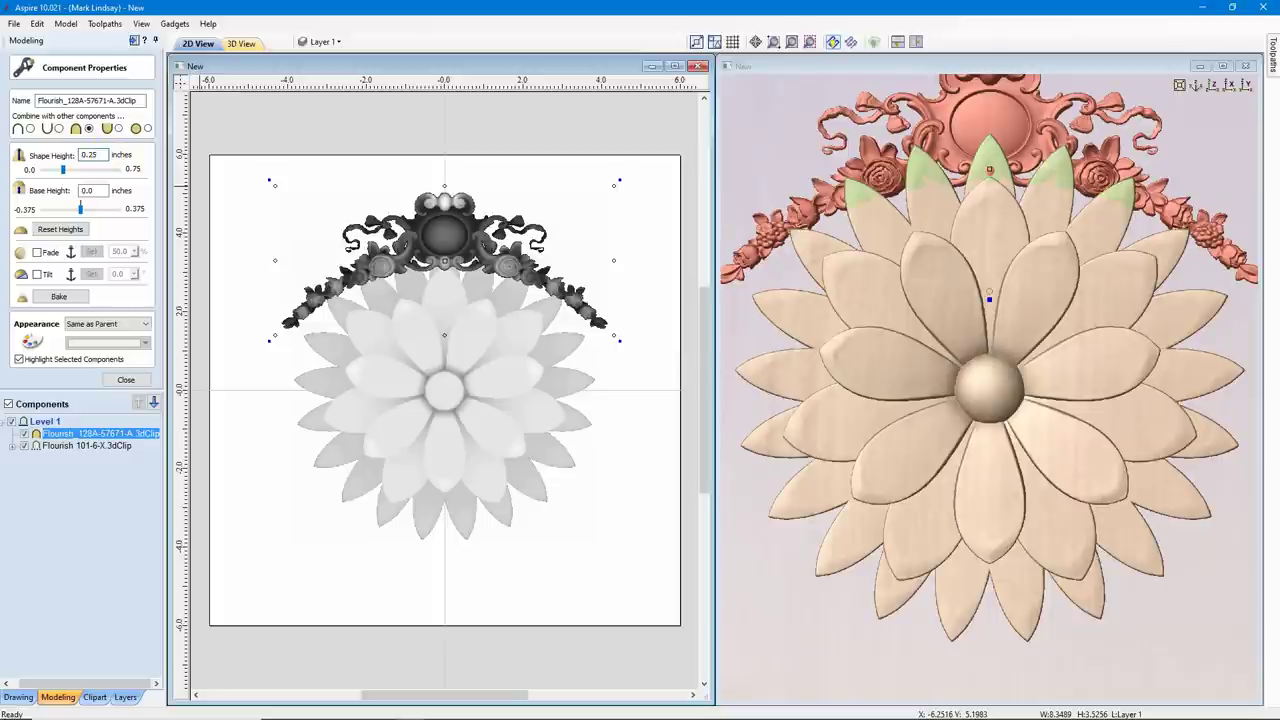
pyautogui.write('0.25')
pyautogui.press('Return')
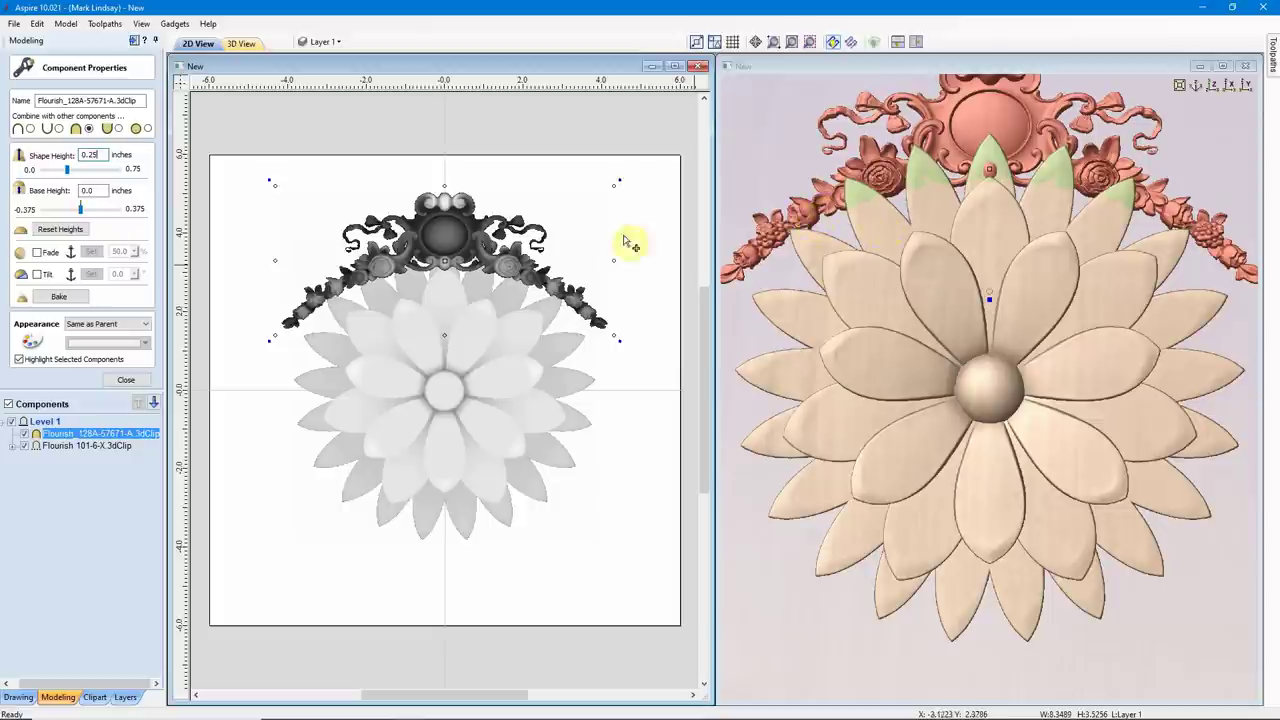
pyautogui.click(88, 190)
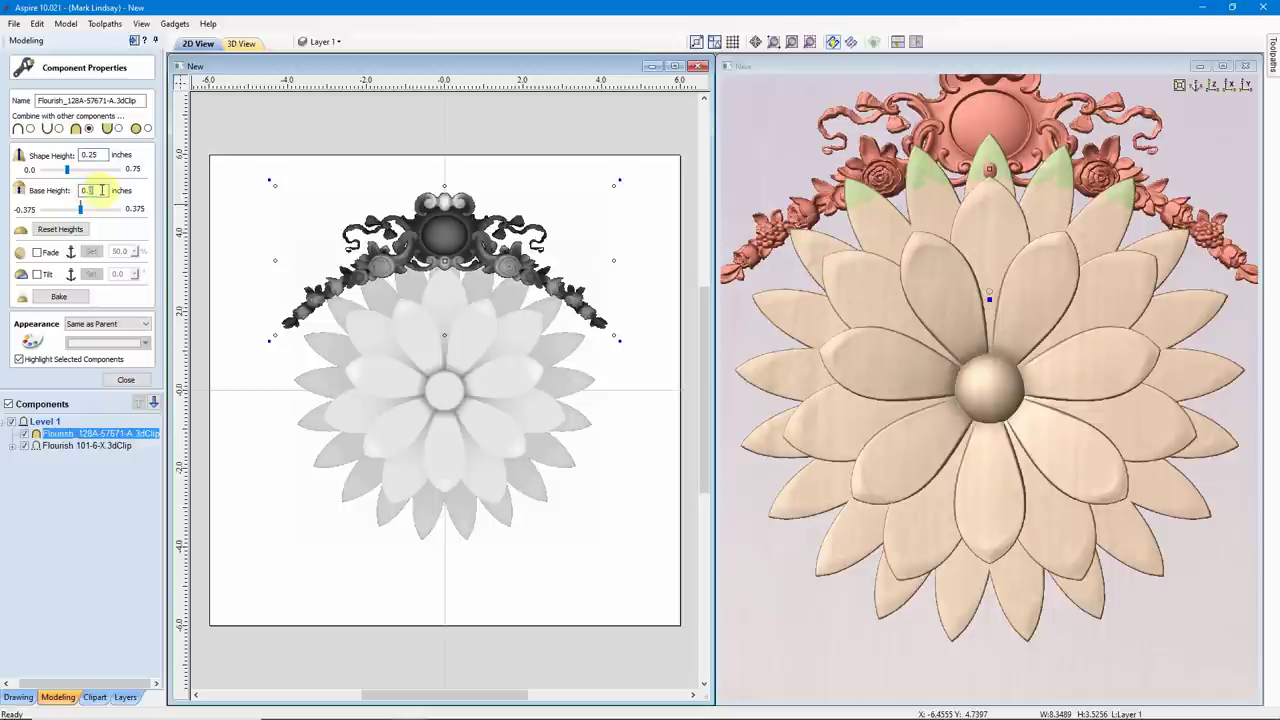
pyautogui.write('0.125')
pyautogui.press('Return')
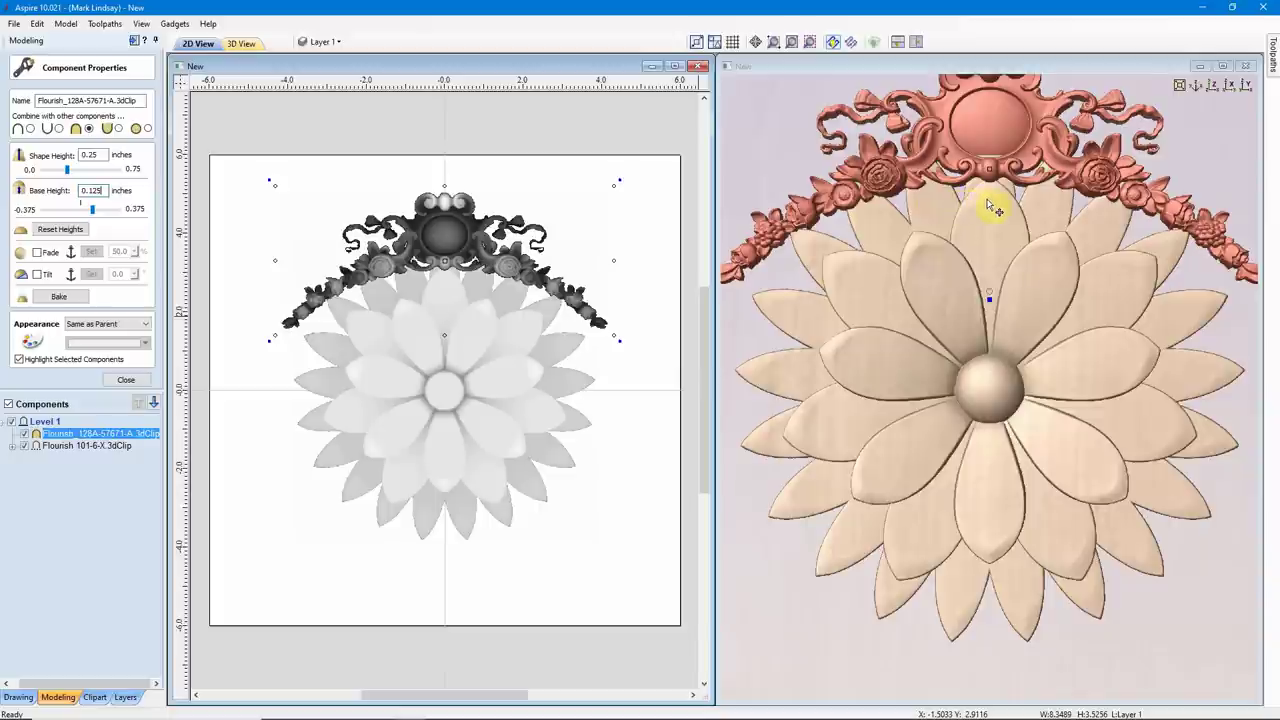
# Step: Change the crown flourish's Base Height from 0.125 to 0.15 inches in Component Properties
pyautogui.scroll(2, 988, 160)
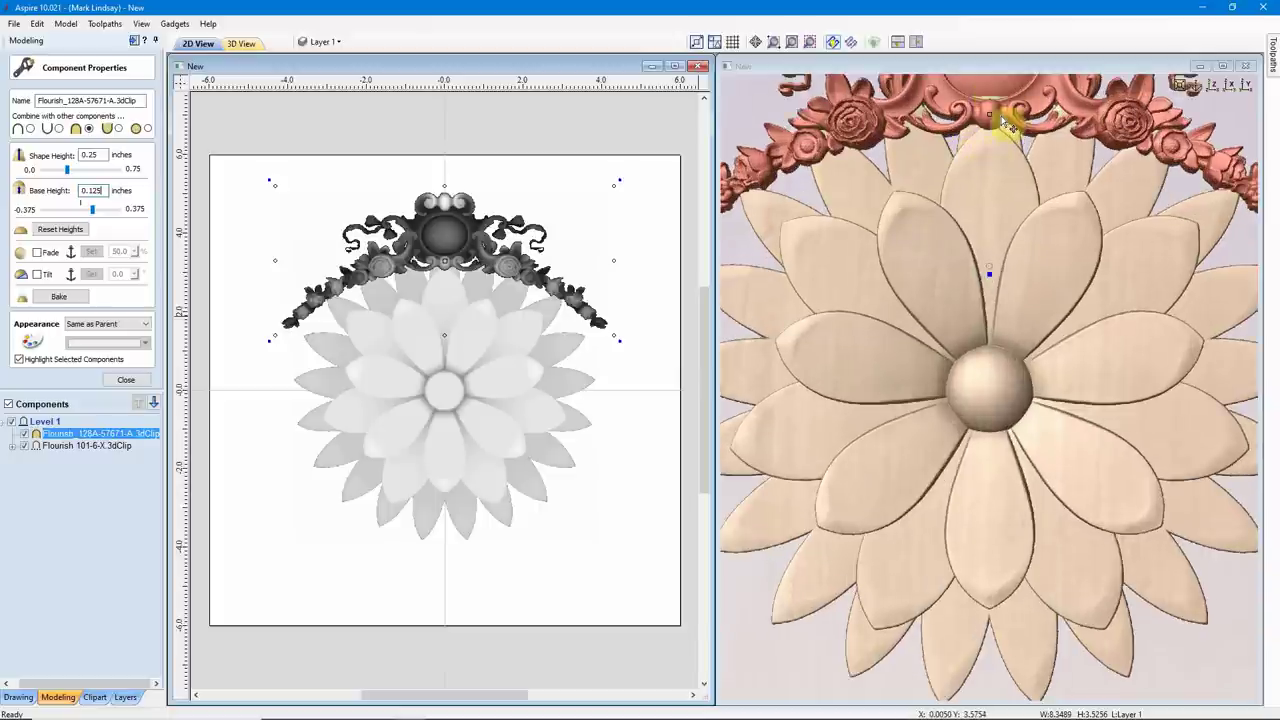
pyautogui.moveTo(988, 152); pyautogui.dragTo(986, 255, button='middle')
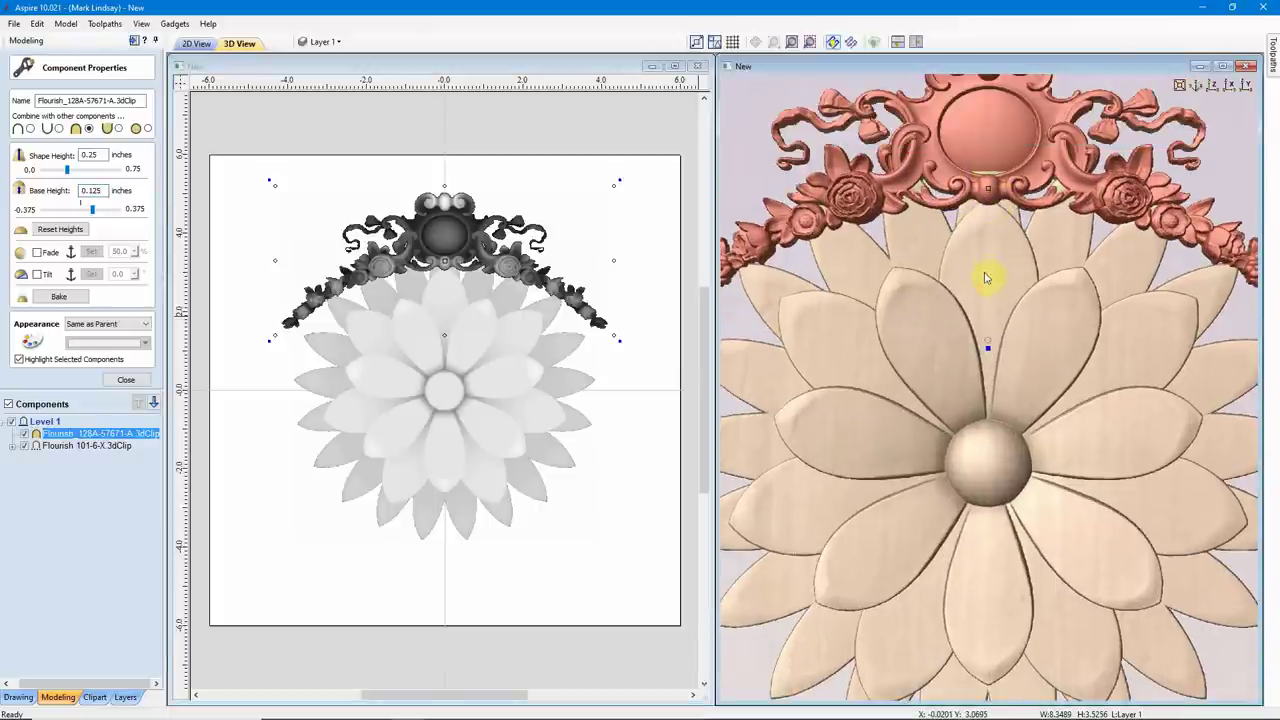
pyautogui.scroll(1, 990, 280)
pyautogui.scroll(1, 986, 194)
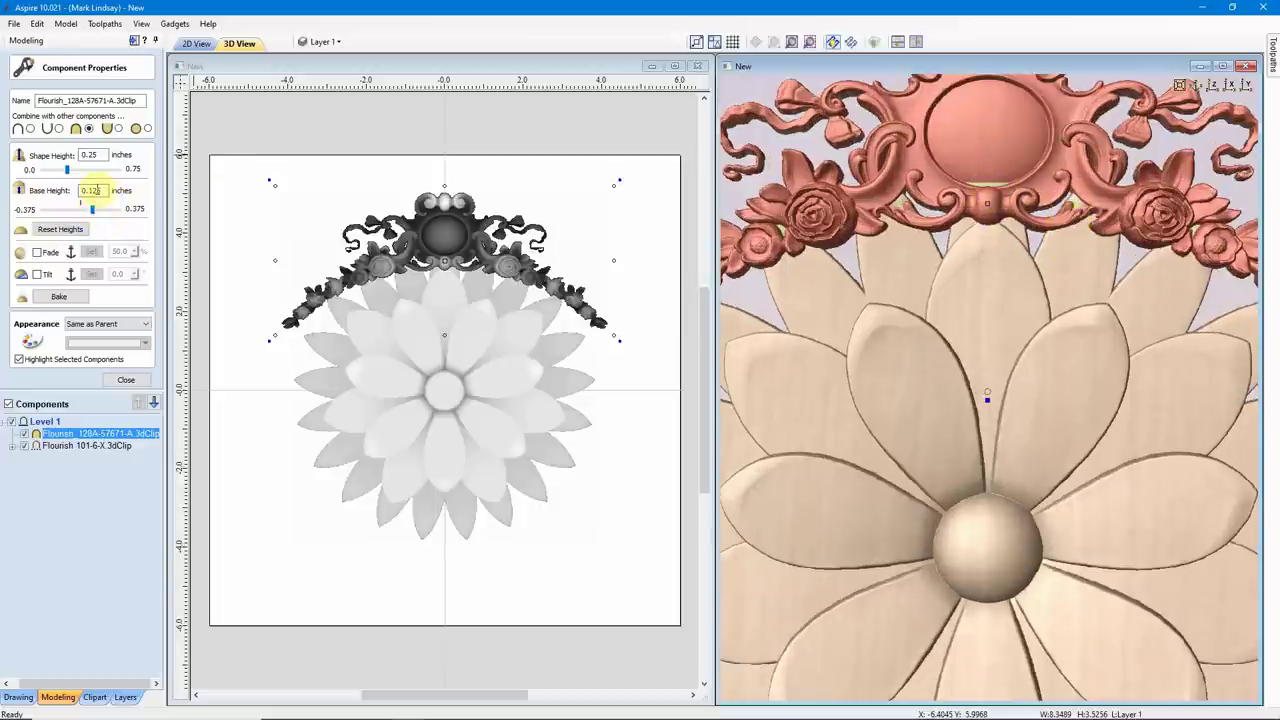
pyautogui.doubleClick(106, 190)
pyautogui.write('0.127')
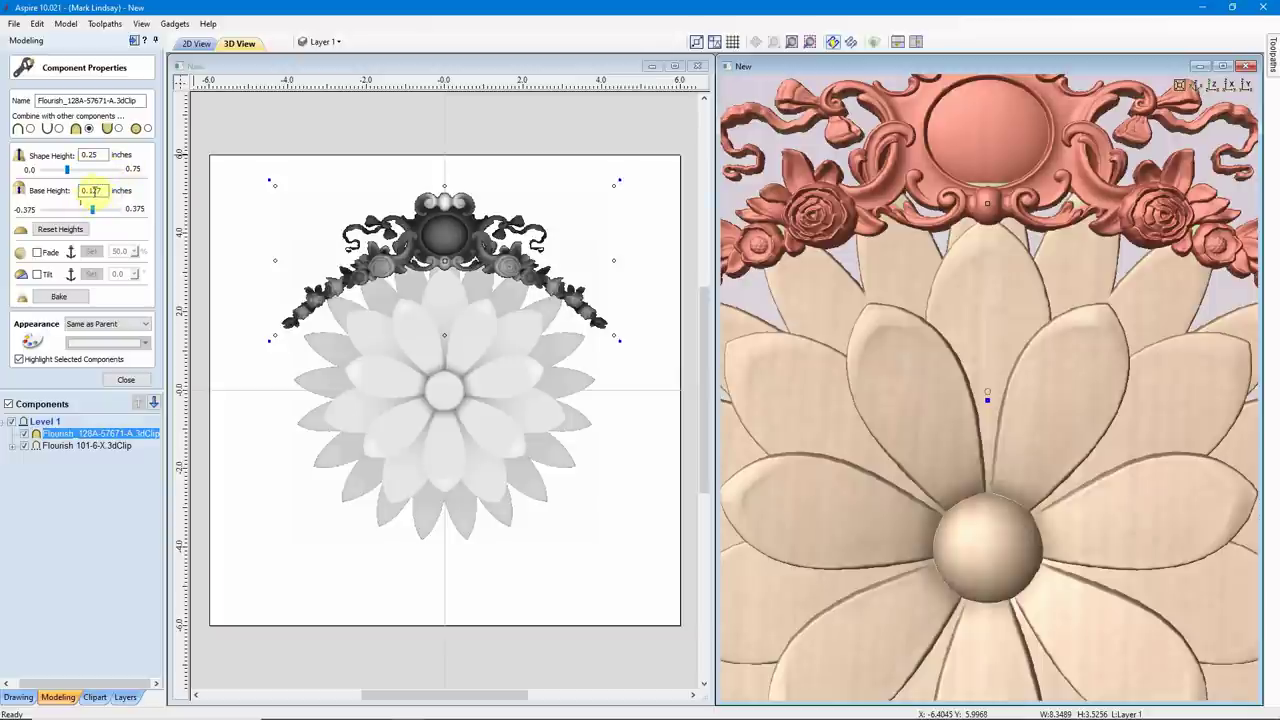
pyautogui.moveTo(108, 193); pyautogui.dragTo(91, 196)
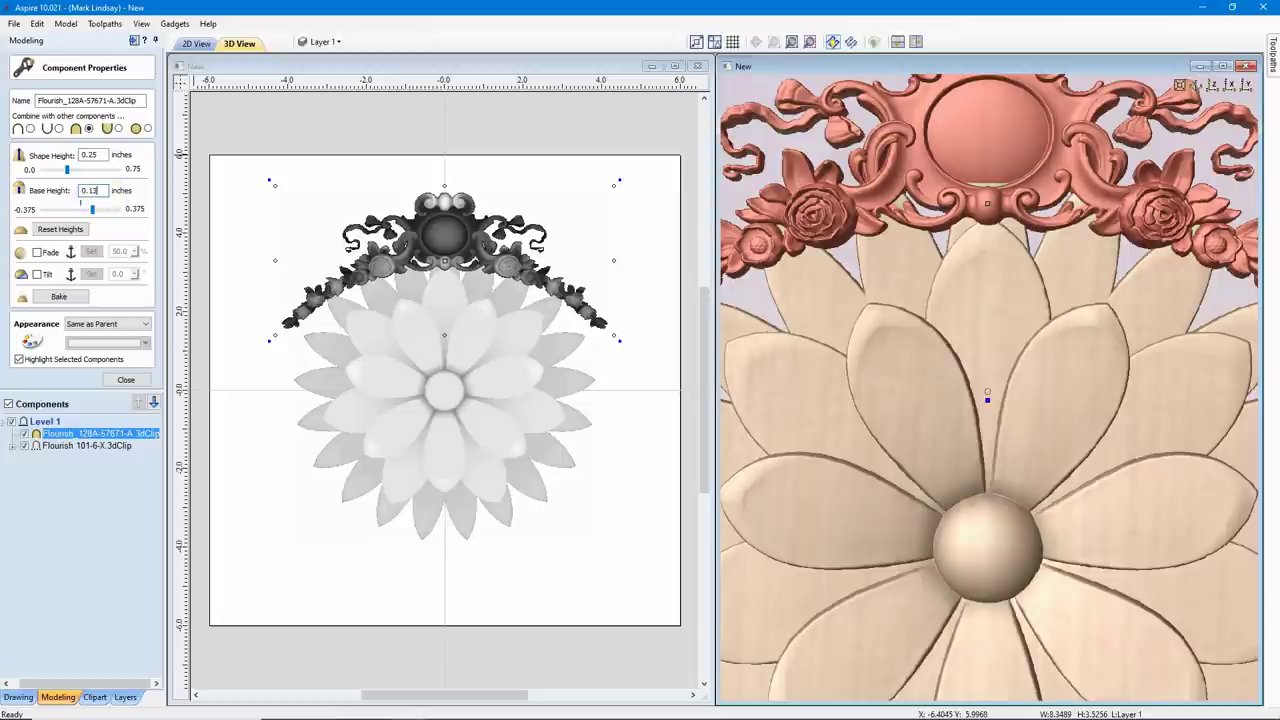
pyautogui.click(90, 193)
pyautogui.moveTo(91, 196); pyautogui.dragTo(97, 202)
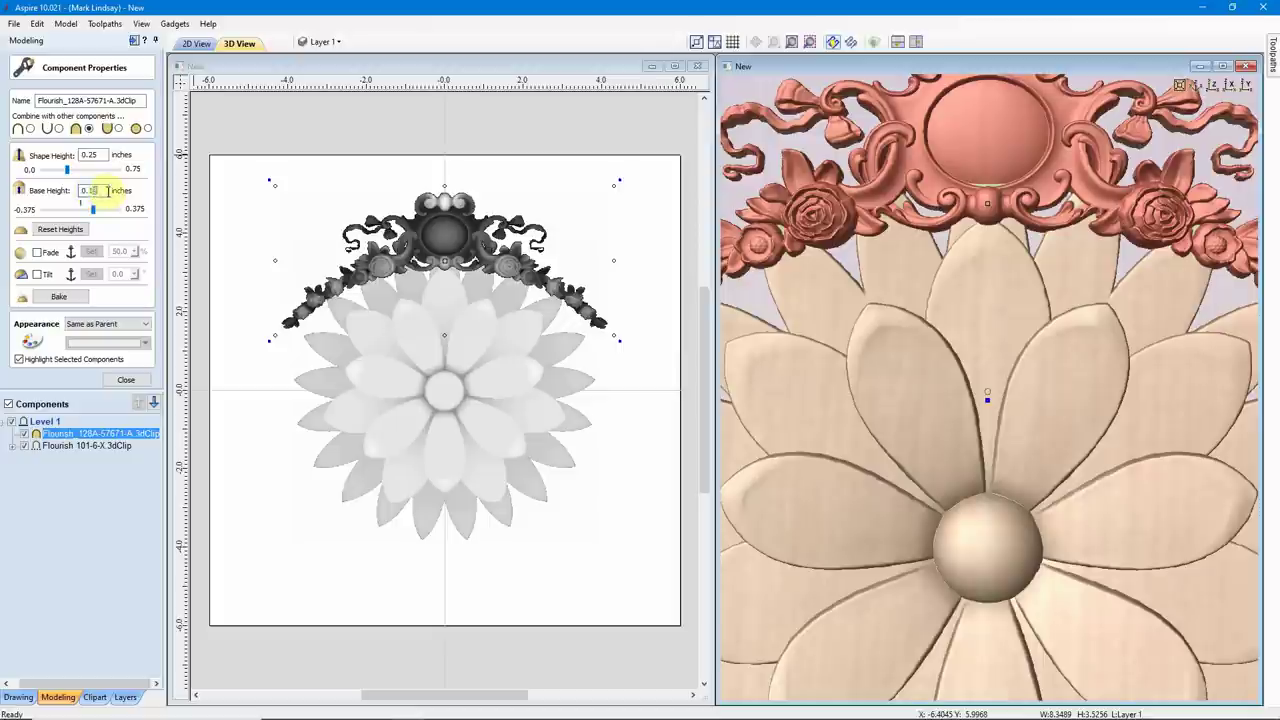
pyautogui.press('BackSpace')
pyautogui.write('5')
pyautogui.press('Return')
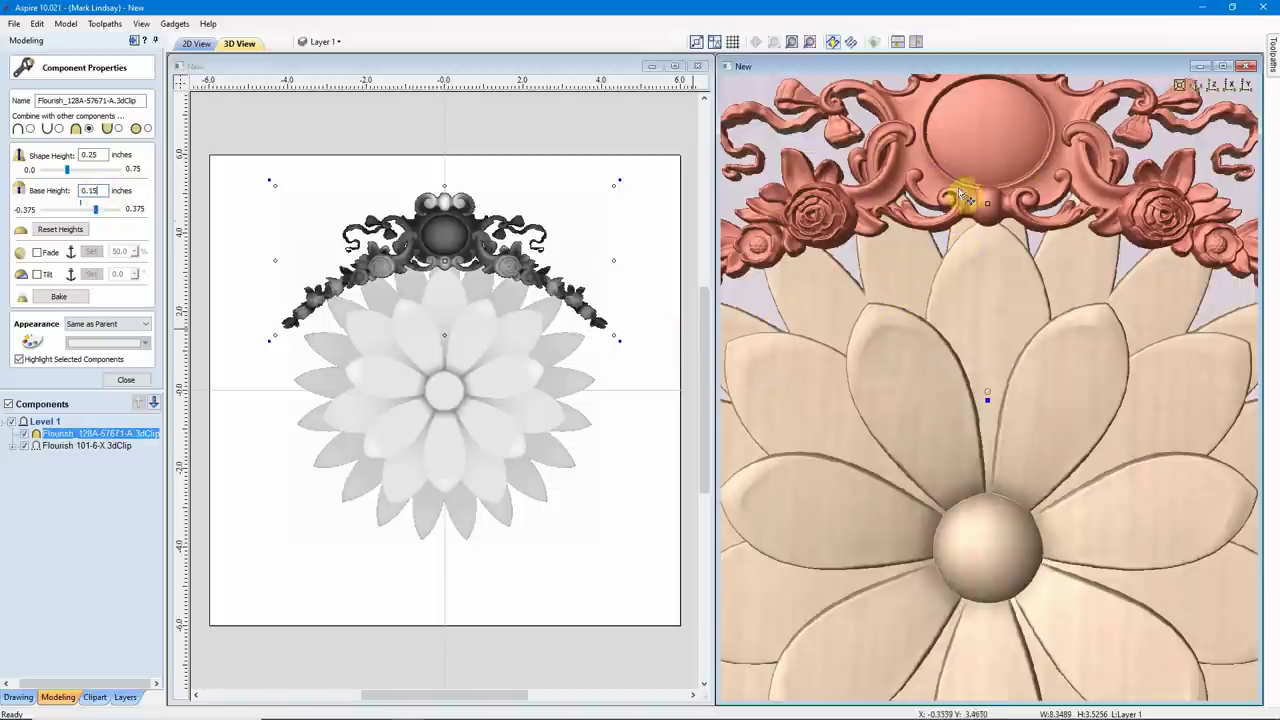
pyautogui.scroll(-2, 967, 291)
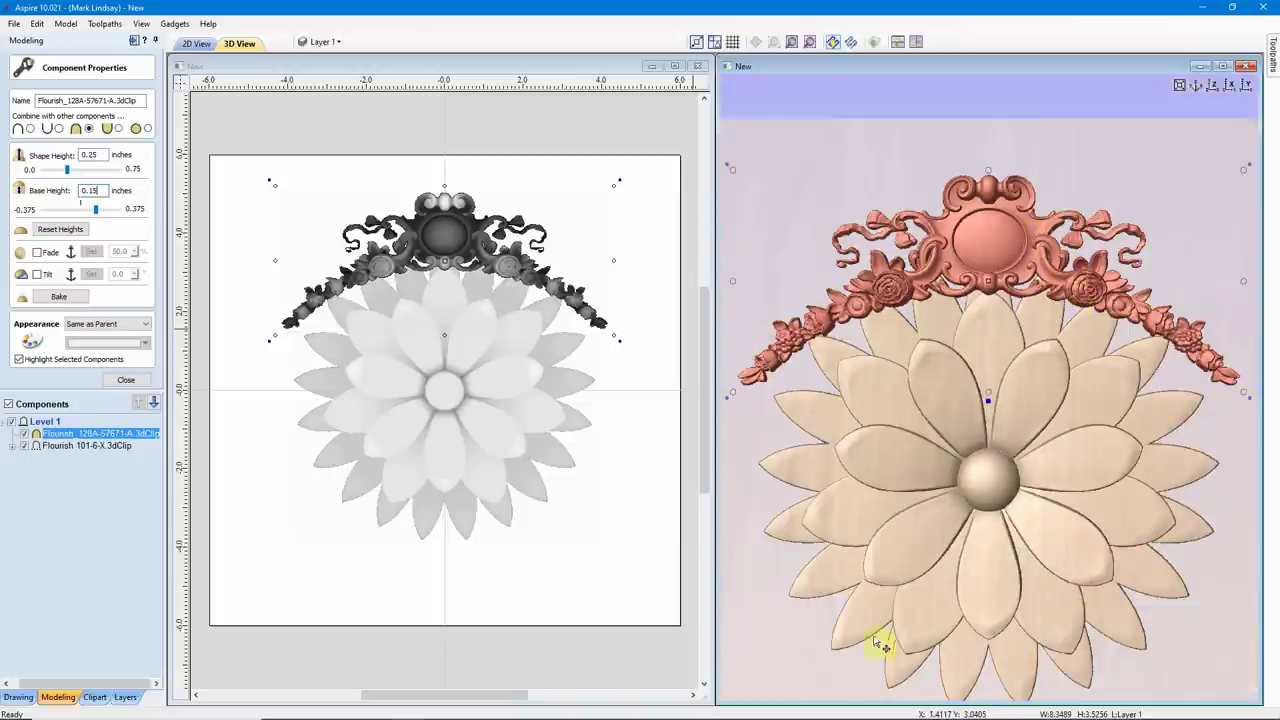
# Step: Orbit the 3D view to check the raised crown, switch to top view, and show the Clipart library
pyautogui.click(880, 670)
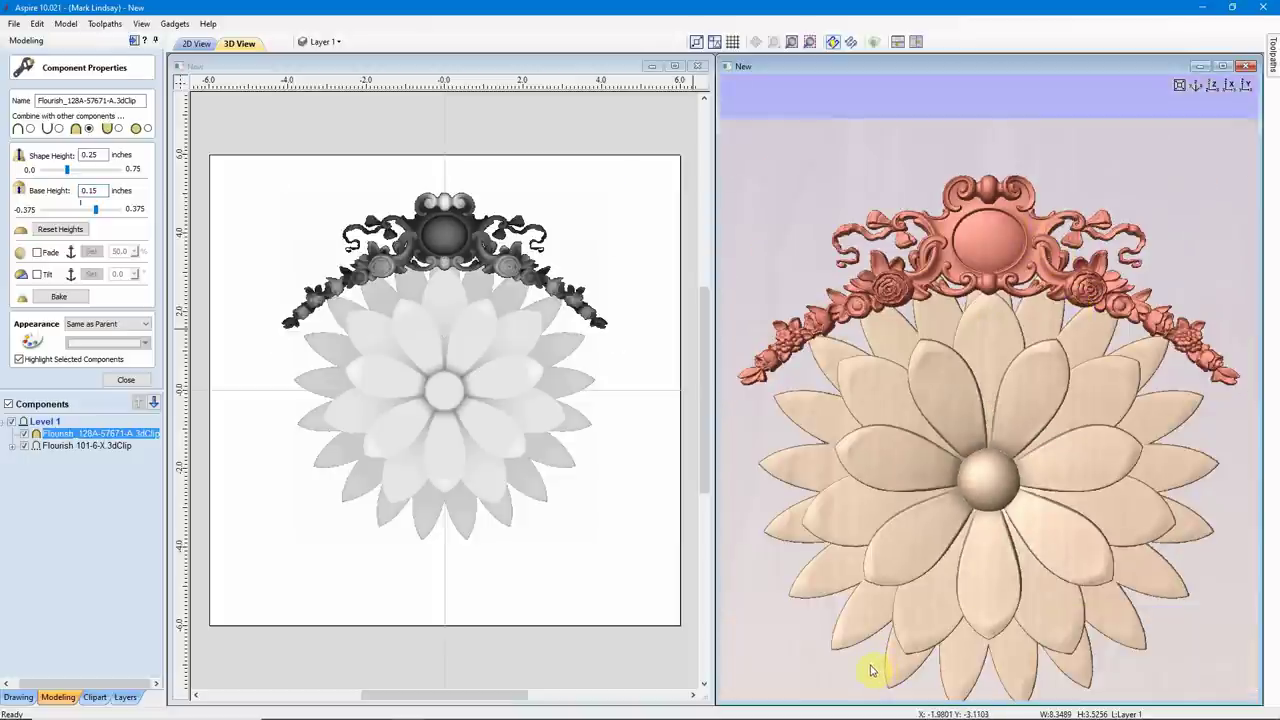
pyautogui.moveTo(870, 671); pyautogui.dragTo(875, 662)
pyautogui.moveTo(902, 578); pyautogui.dragTo(805, 335)
pyautogui.scroll(4, 885, 325)
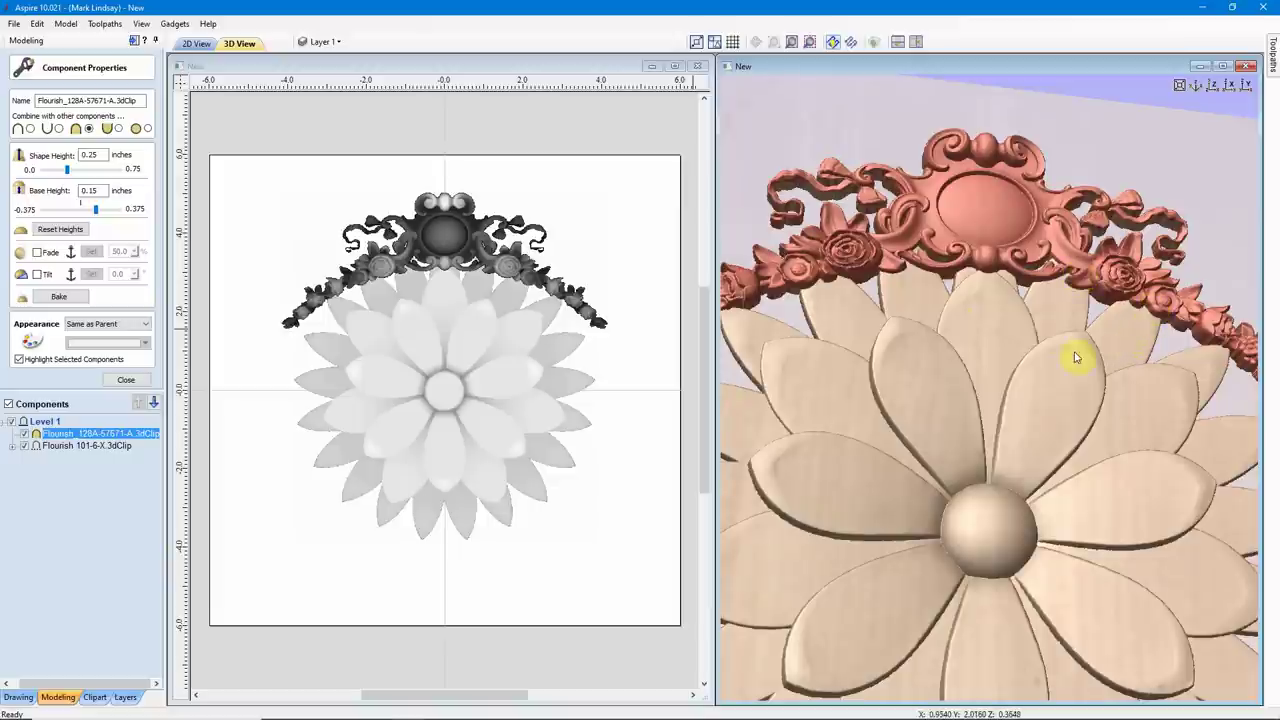
pyautogui.scroll(-3, 1068, 366)
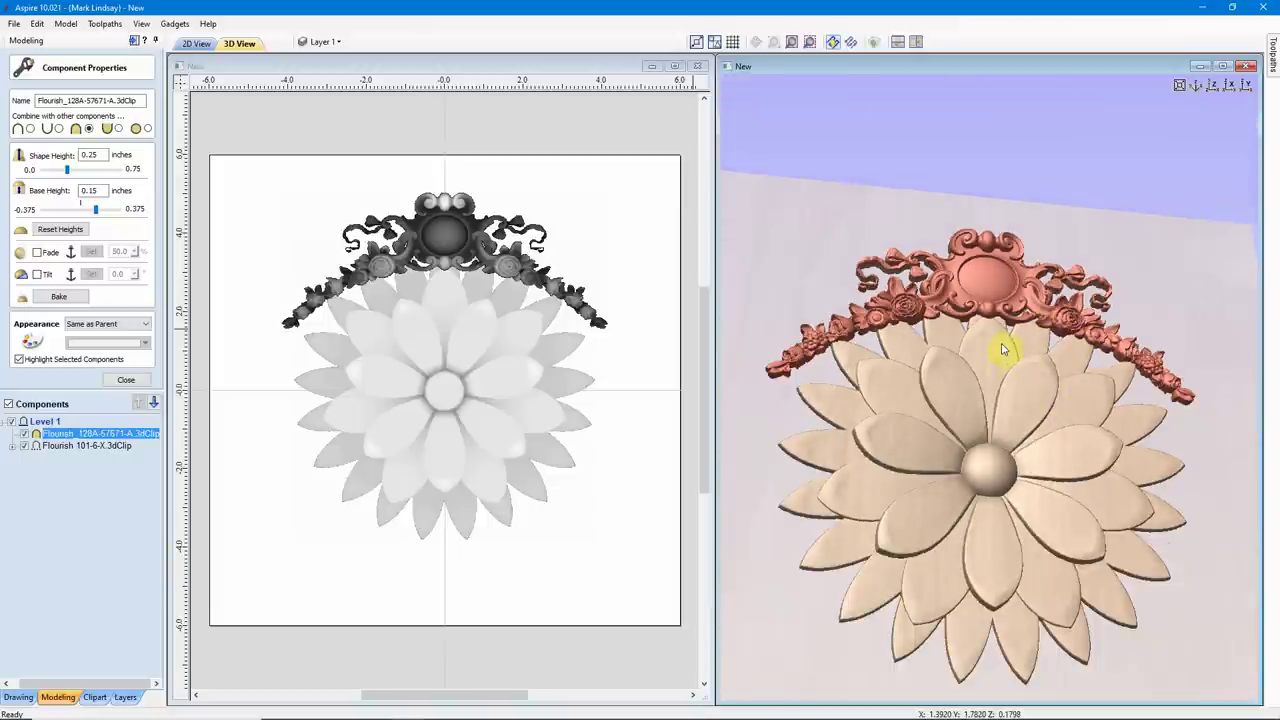
pyautogui.click(1212, 86)
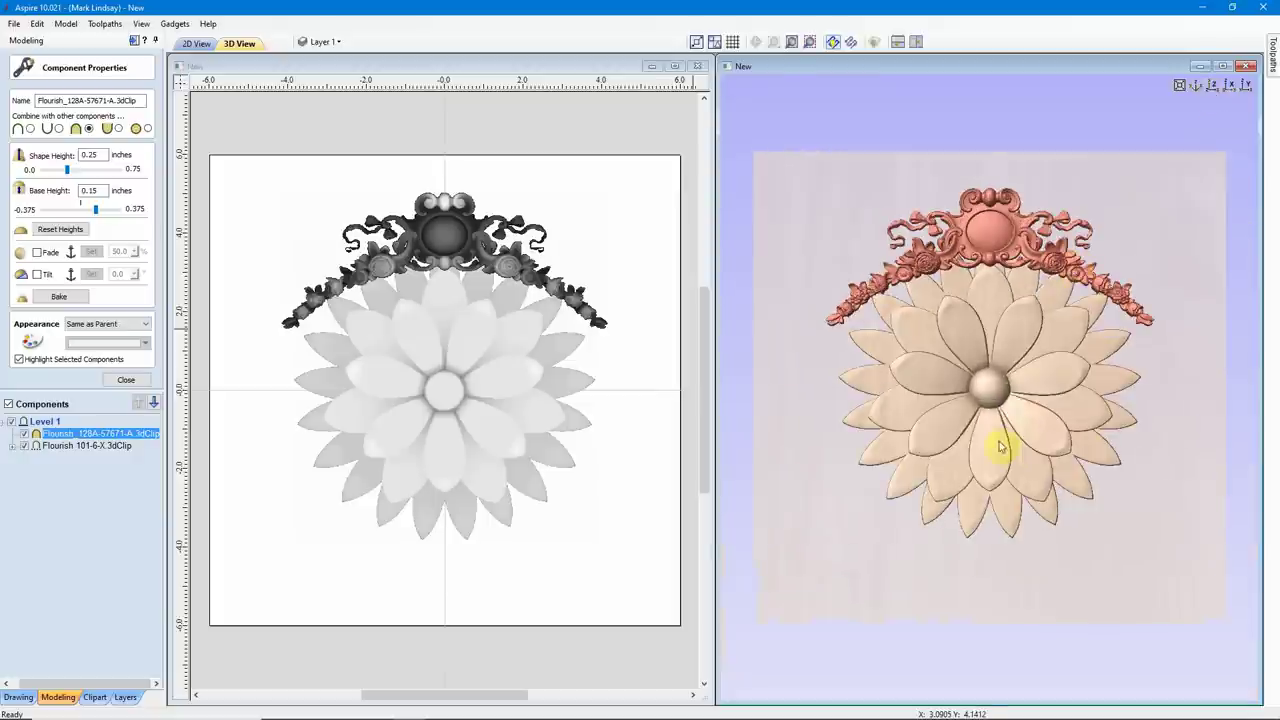
pyautogui.scroll(2, 982, 320)
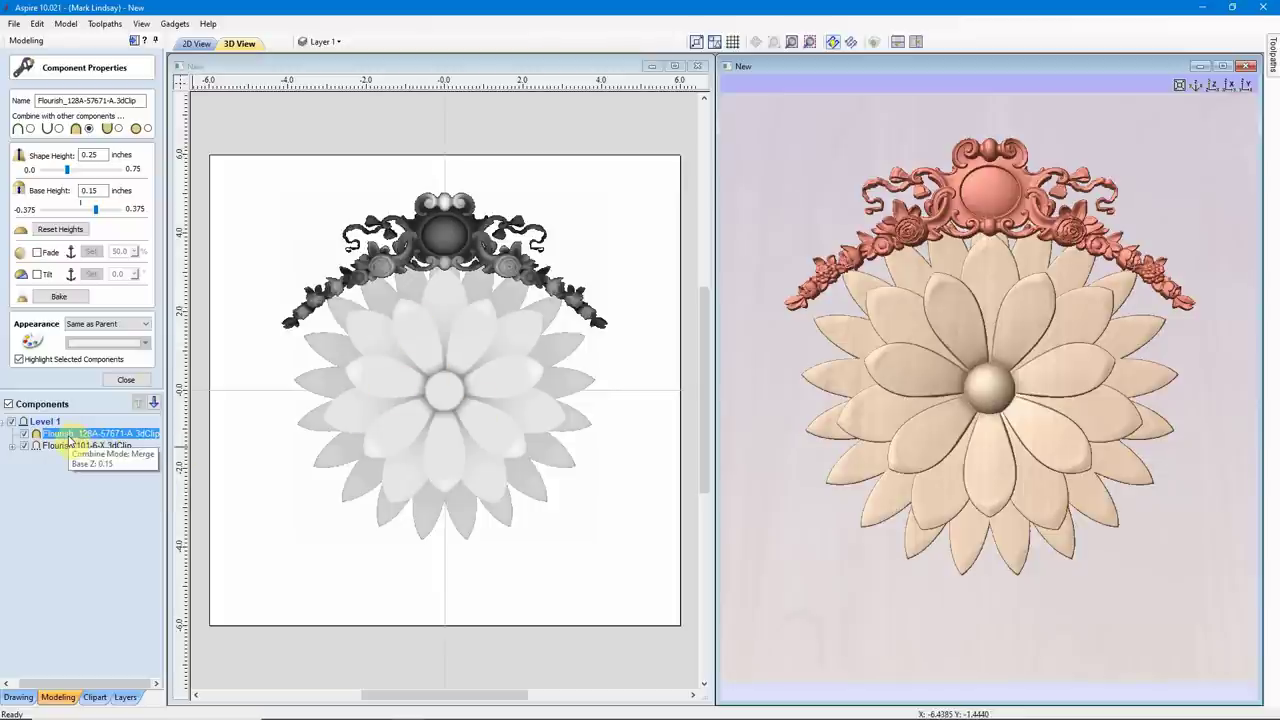
pyautogui.click(94, 697)
# Step: Add the Weave12-ii triquetra knot from the Weaves clipart and shrink it to a small size
pyautogui.scroll(-1, 95, 293)
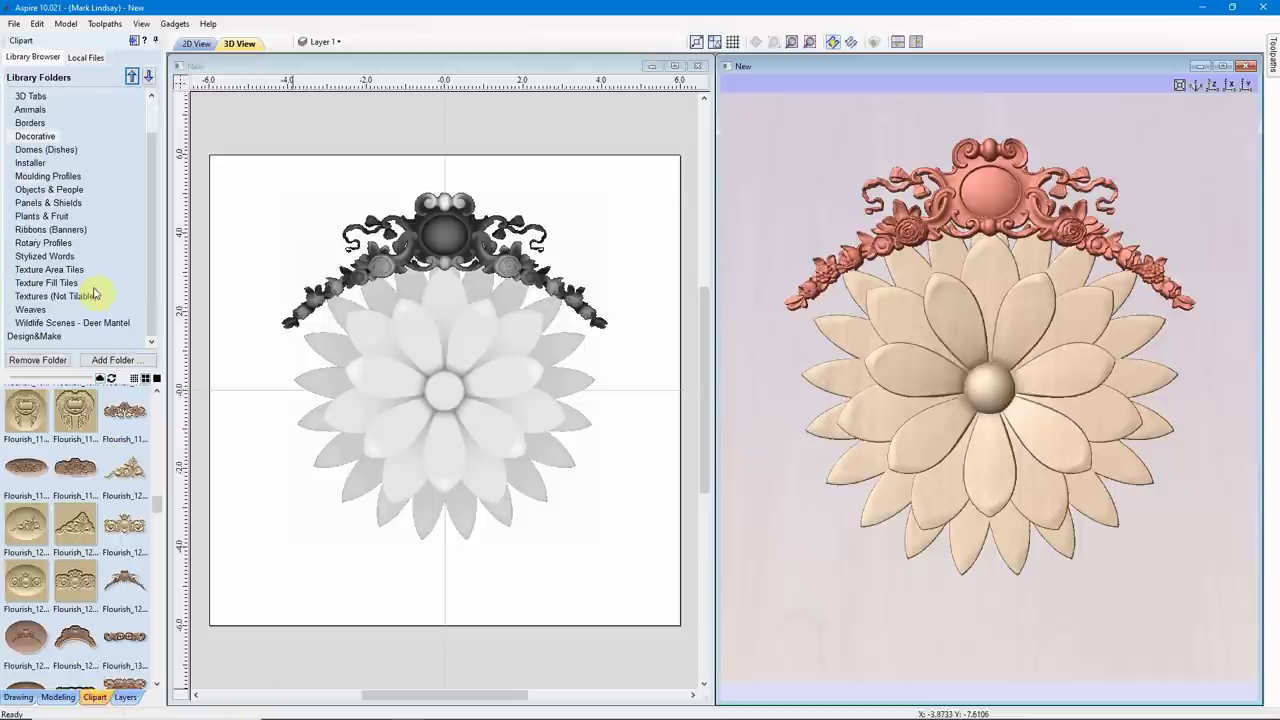
pyautogui.click(30, 310)
pyautogui.scroll(-2, 105, 568)
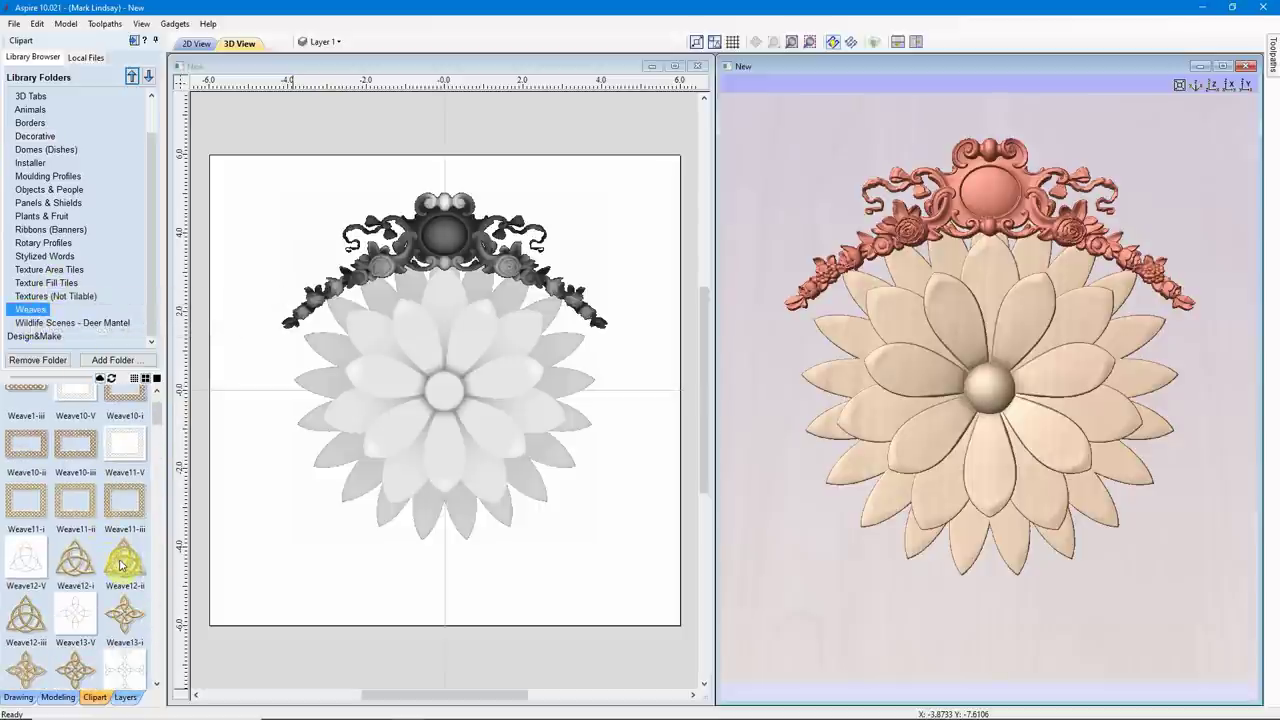
pyautogui.doubleClick(120, 565)
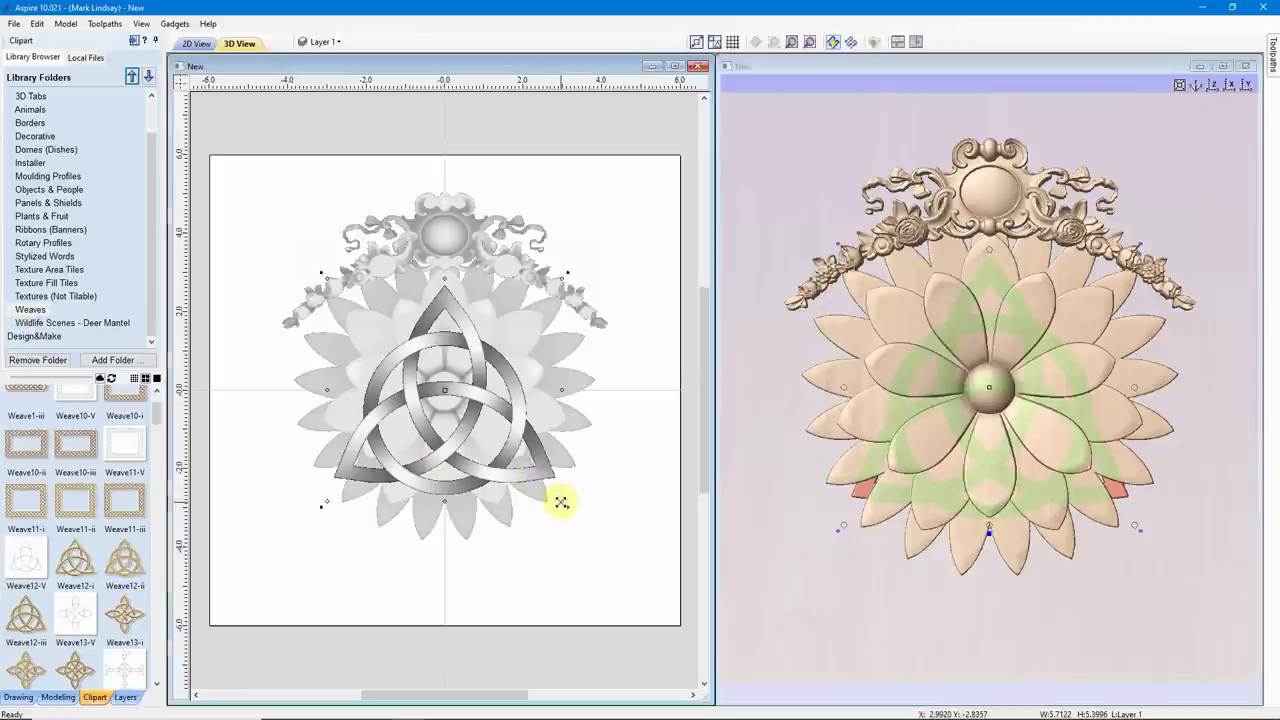
pyautogui.moveTo(561, 501); pyautogui.dragTo(446, 236)
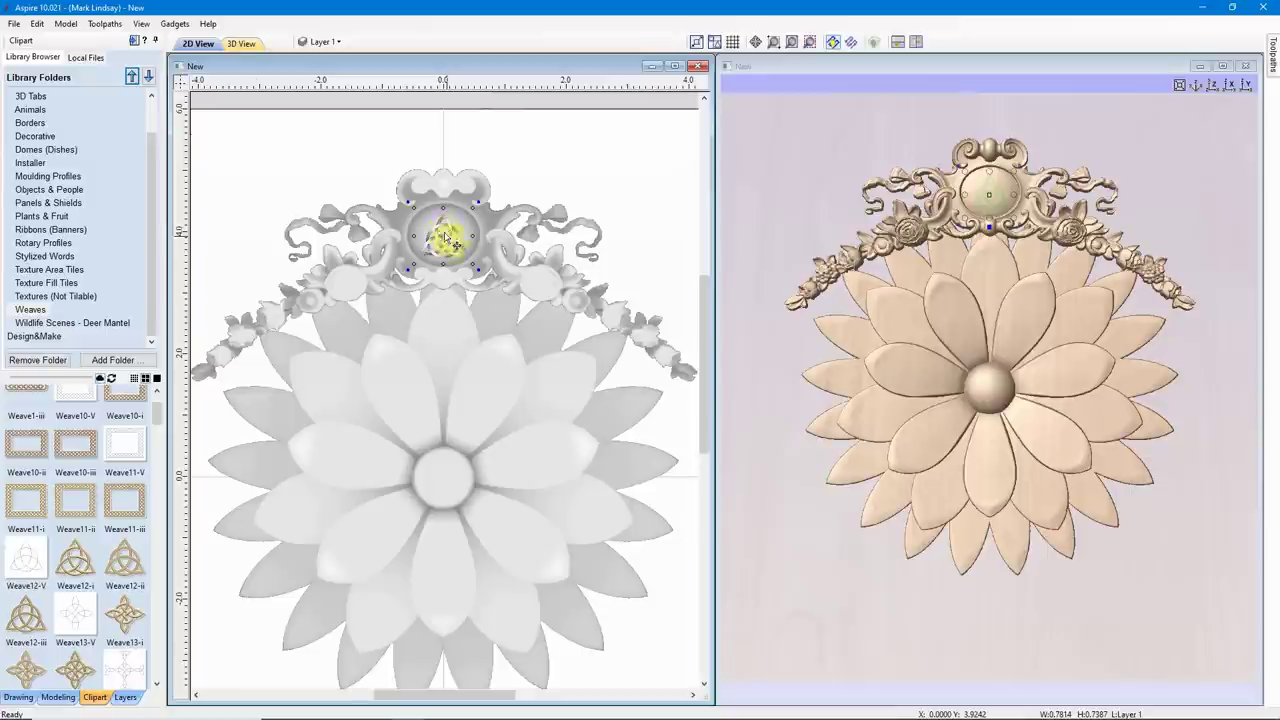
# Step: Nudge the triquetra with the arrow keys until it is centred in the crown's oval
pyautogui.scroll(4, 447, 240)
pyautogui.scroll(1, 437, 244)
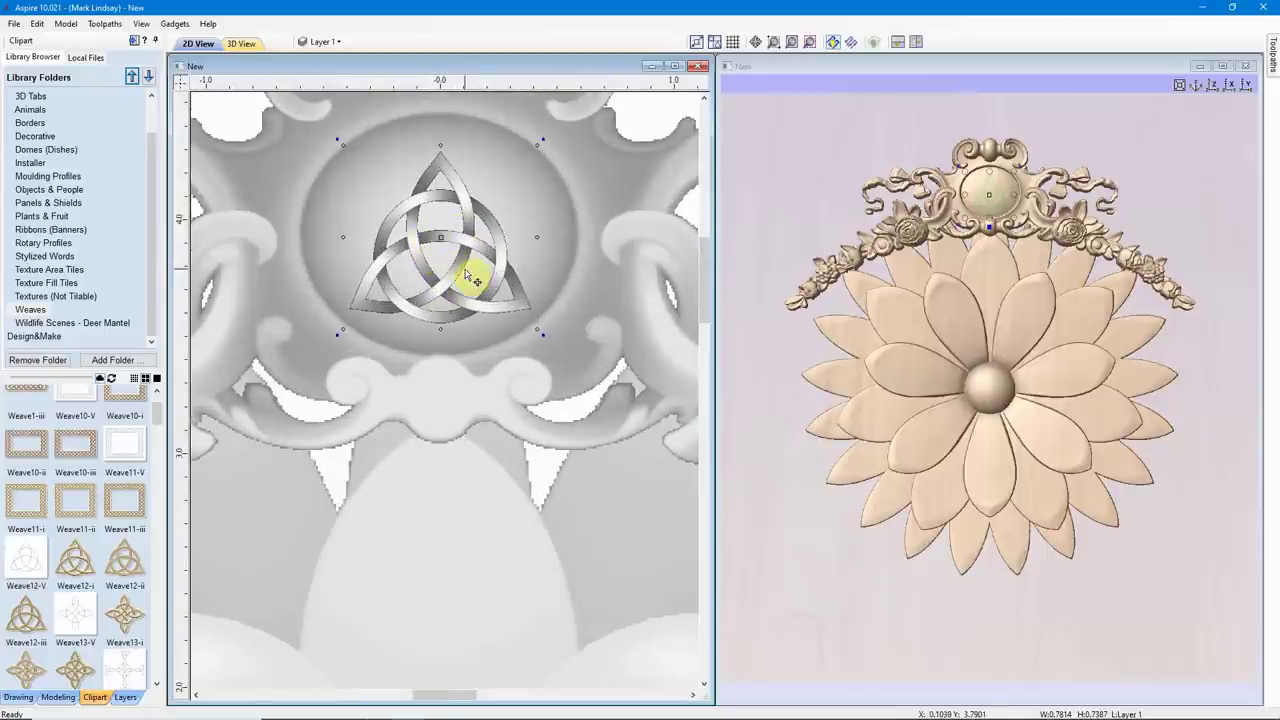
pyautogui.press('Up')
pyautogui.press('Up')
pyautogui.press('Up')
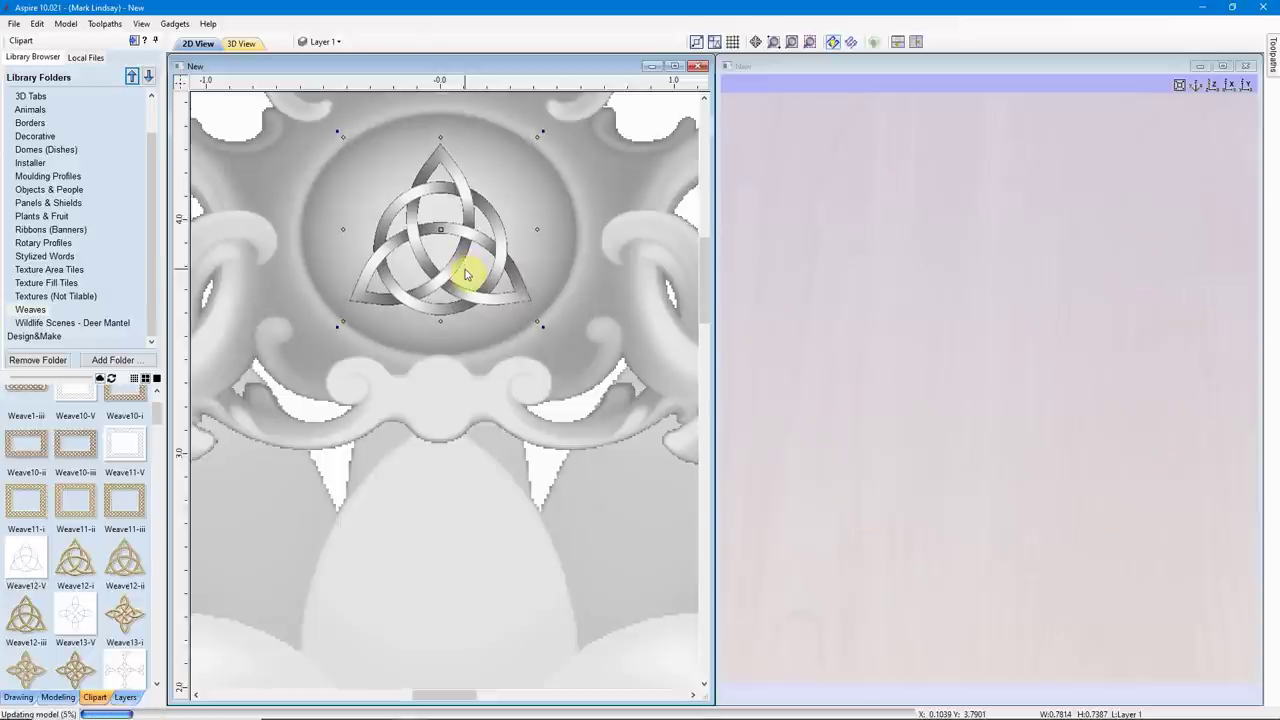
pyautogui.press('Up')
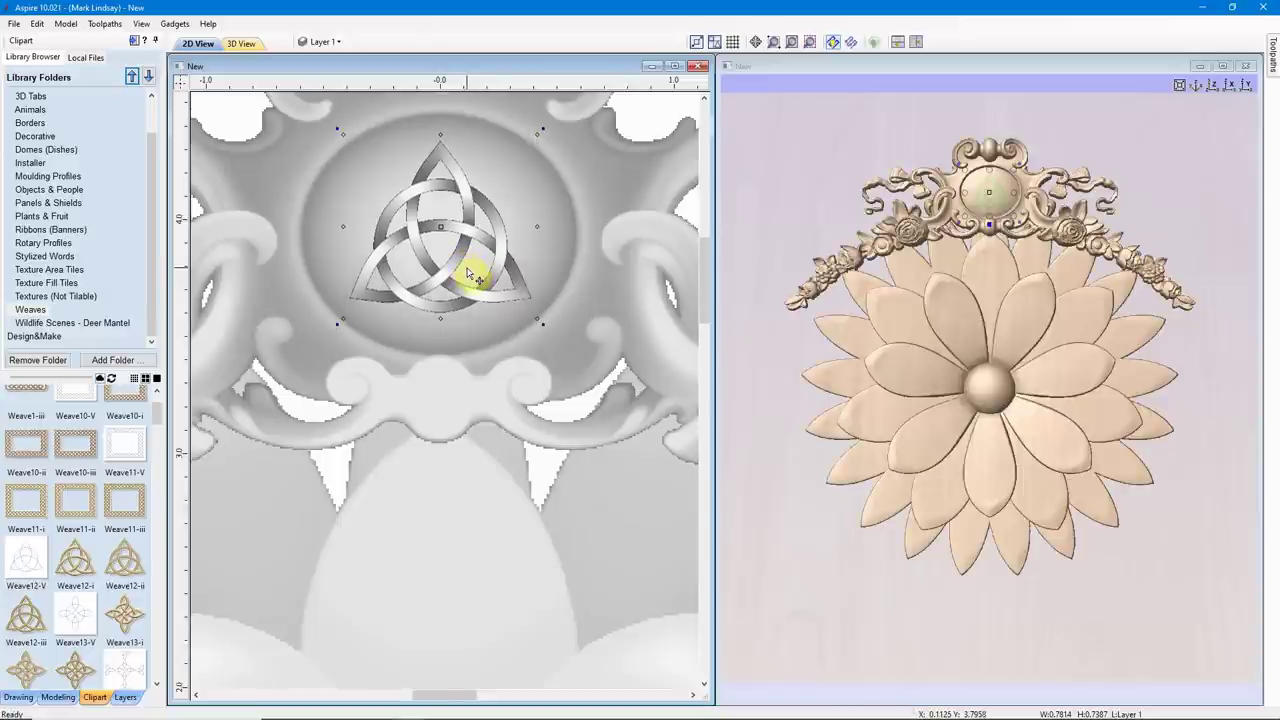
pyautogui.scroll(1, 449, 261)
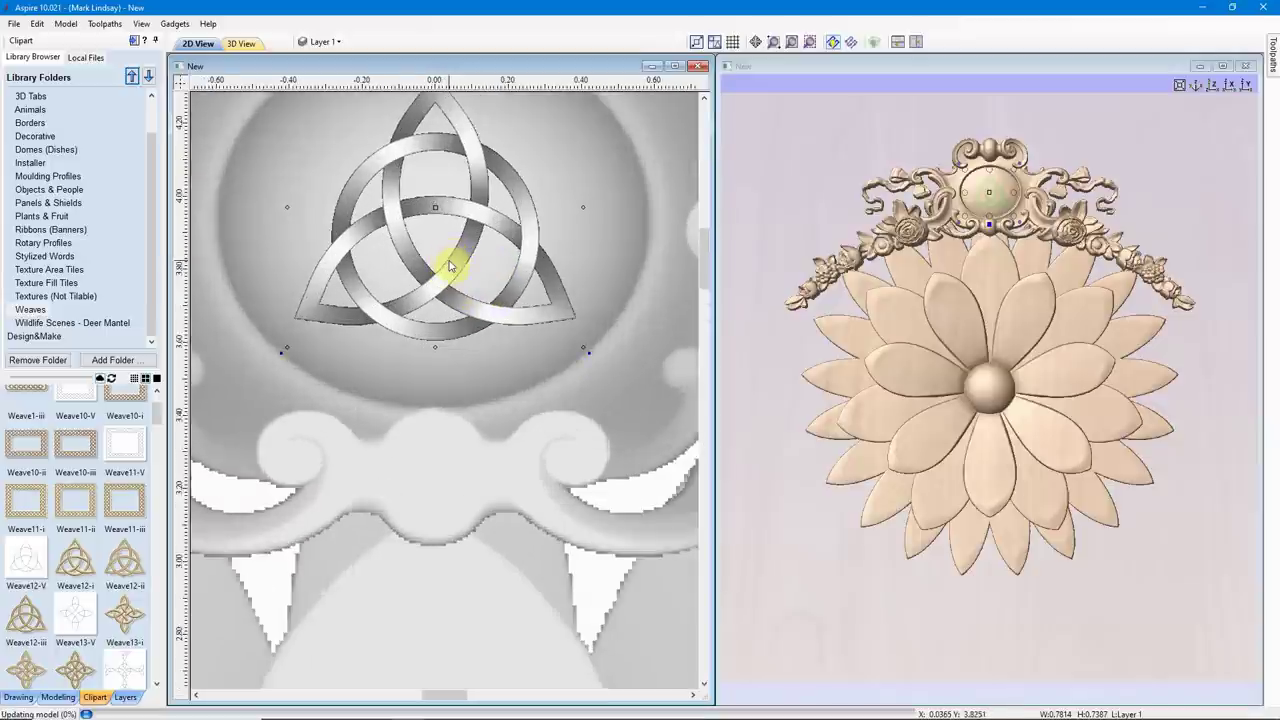
pyautogui.press('Left')
pyautogui.press('Right')
pyautogui.scroll(-2, 449, 266)
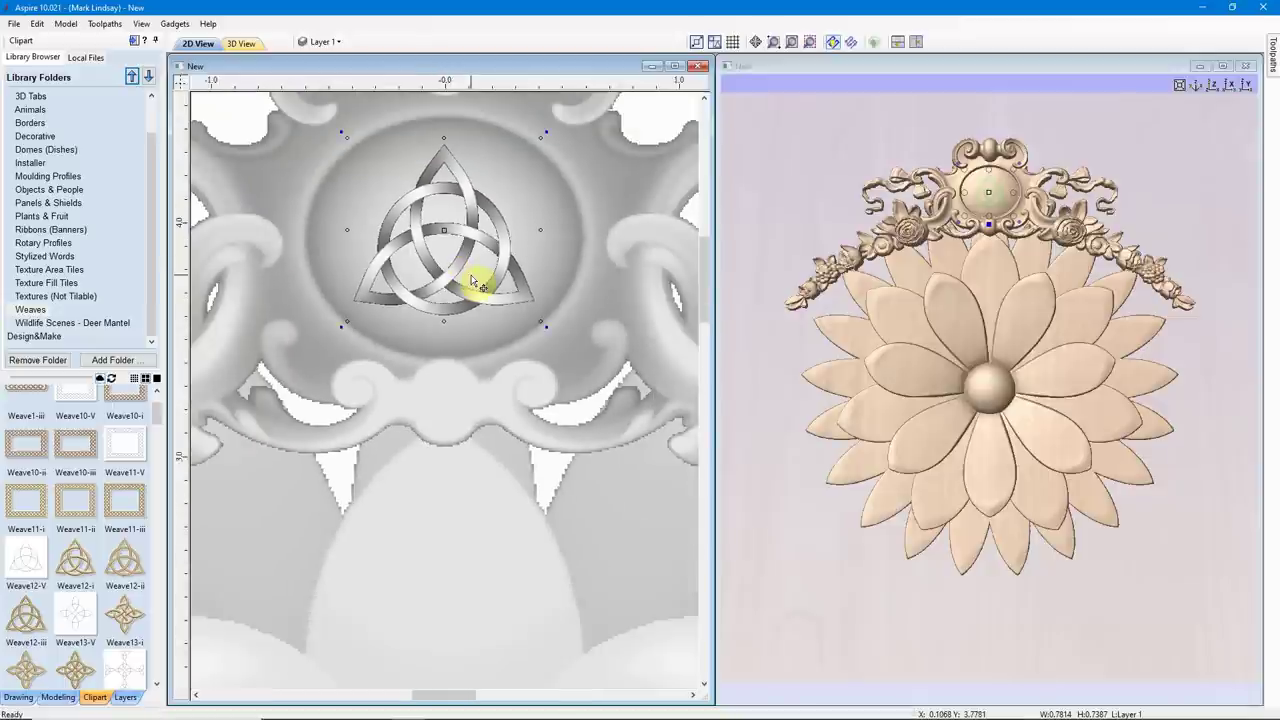
pyautogui.press('Up')
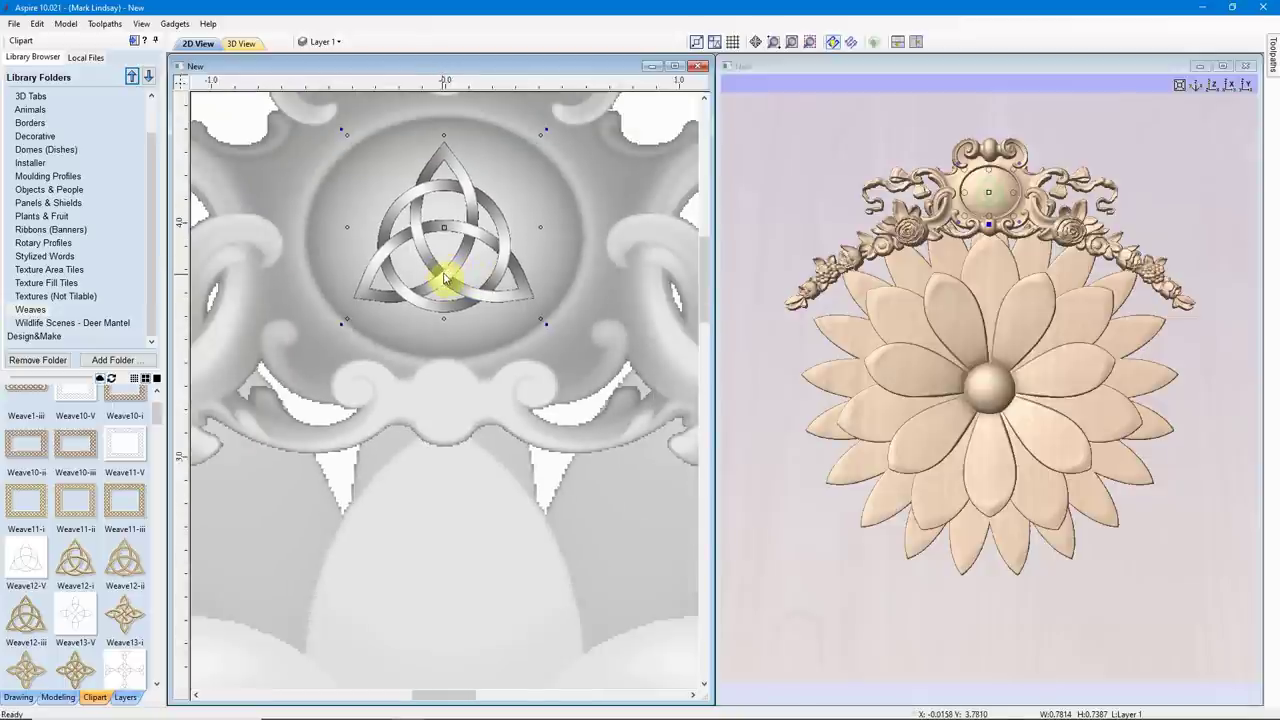
pyautogui.scroll(-4, 497, 286)
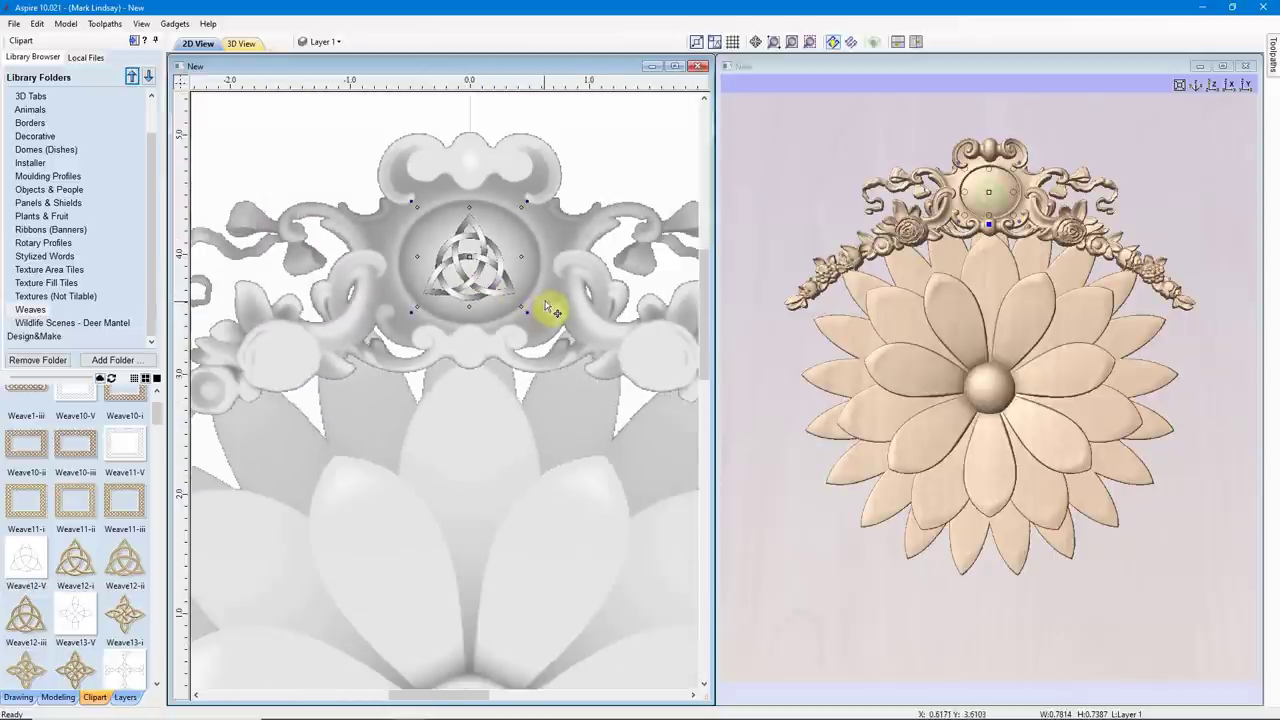
pyautogui.scroll(-2, 505, 285)
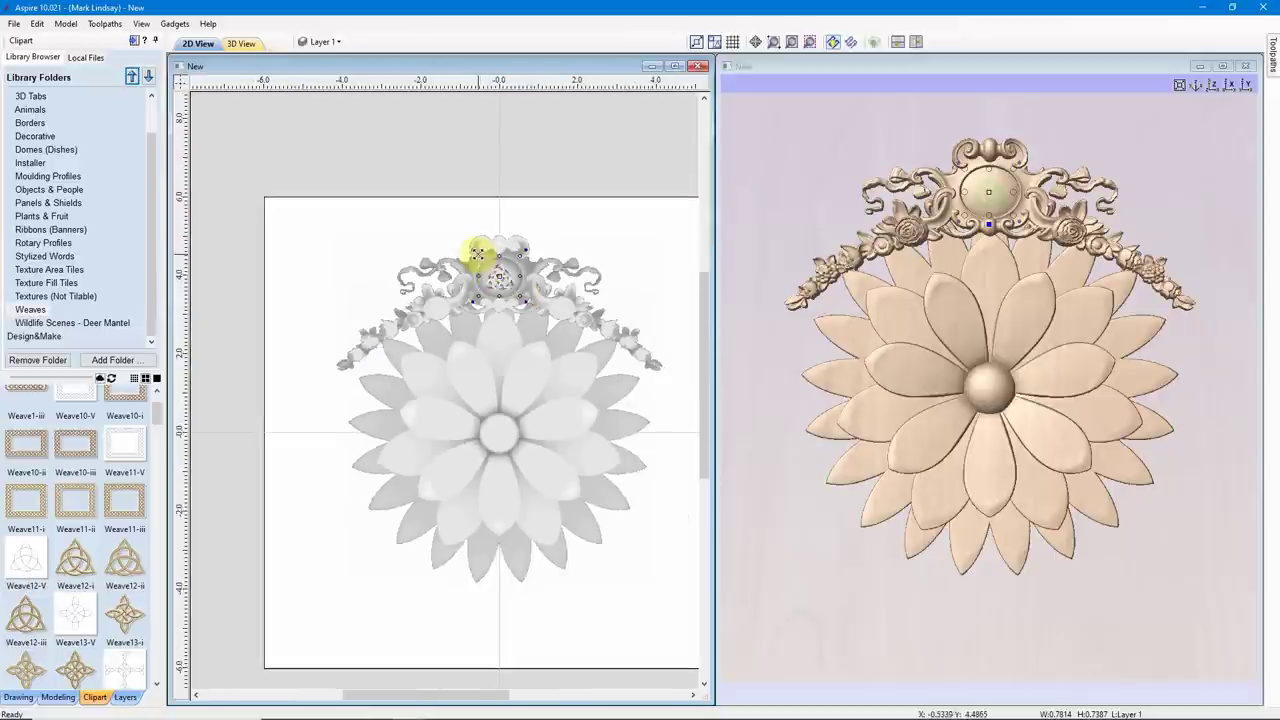
# Step: Set the Weave12-ii triquetra component's combine mode to Add onto the crown's relief
pyautogui.click(57, 697)
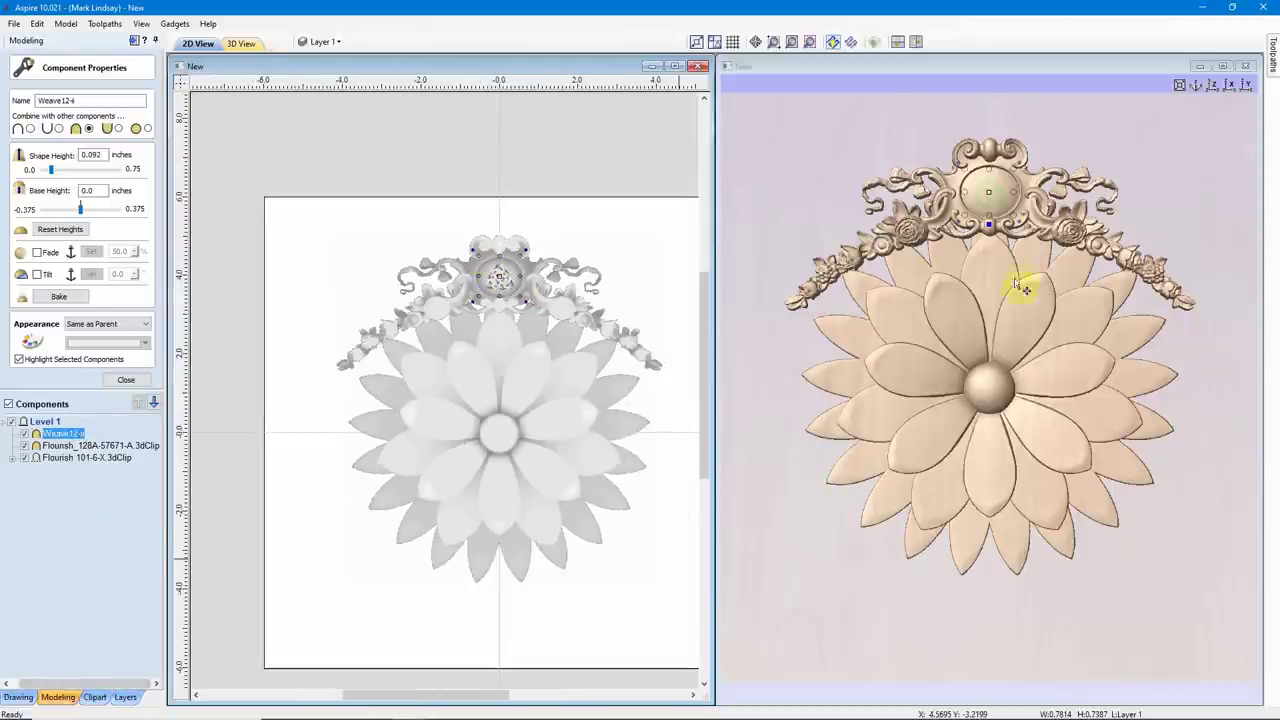
pyautogui.click(620, 234)
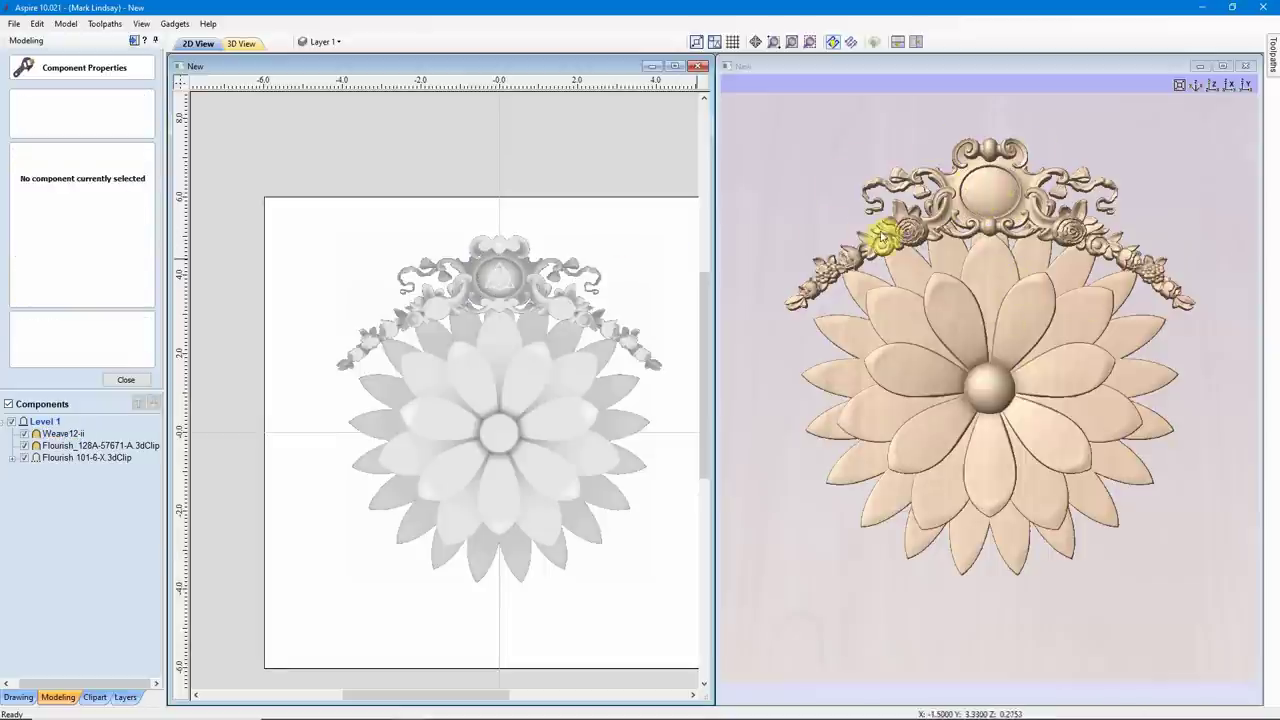
pyautogui.click(524, 293)
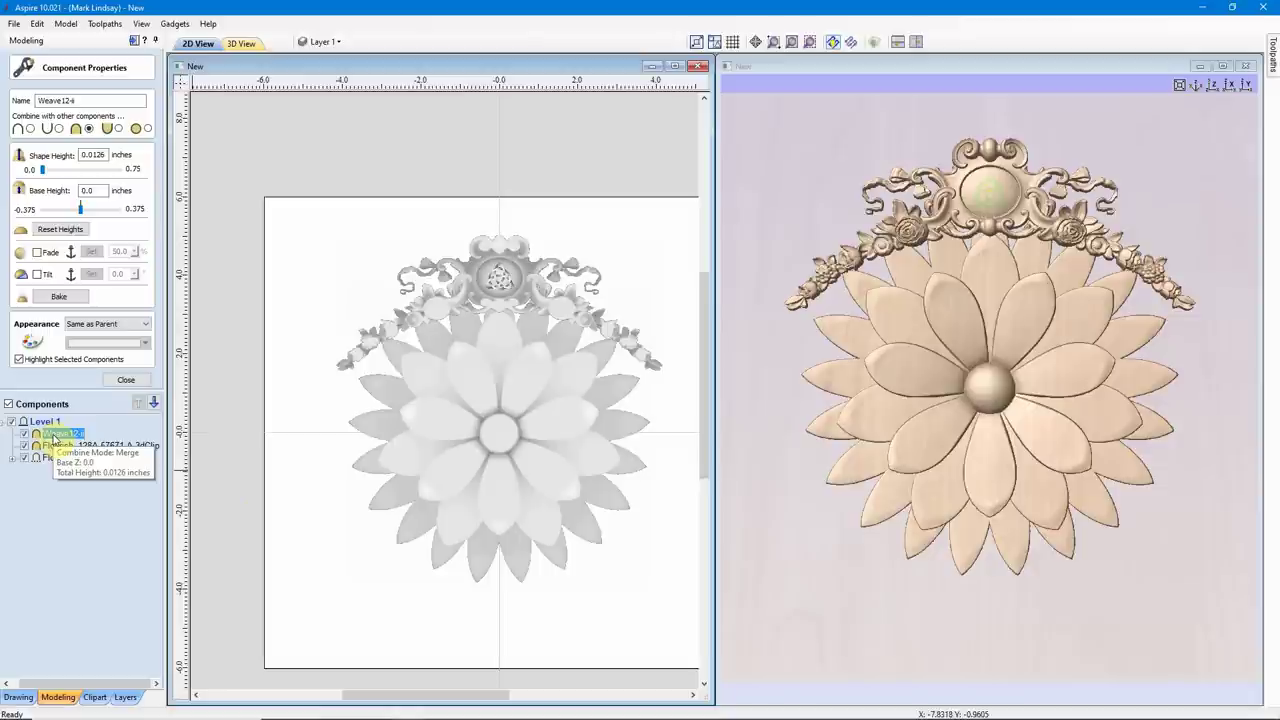
pyautogui.rightClick(53, 436)
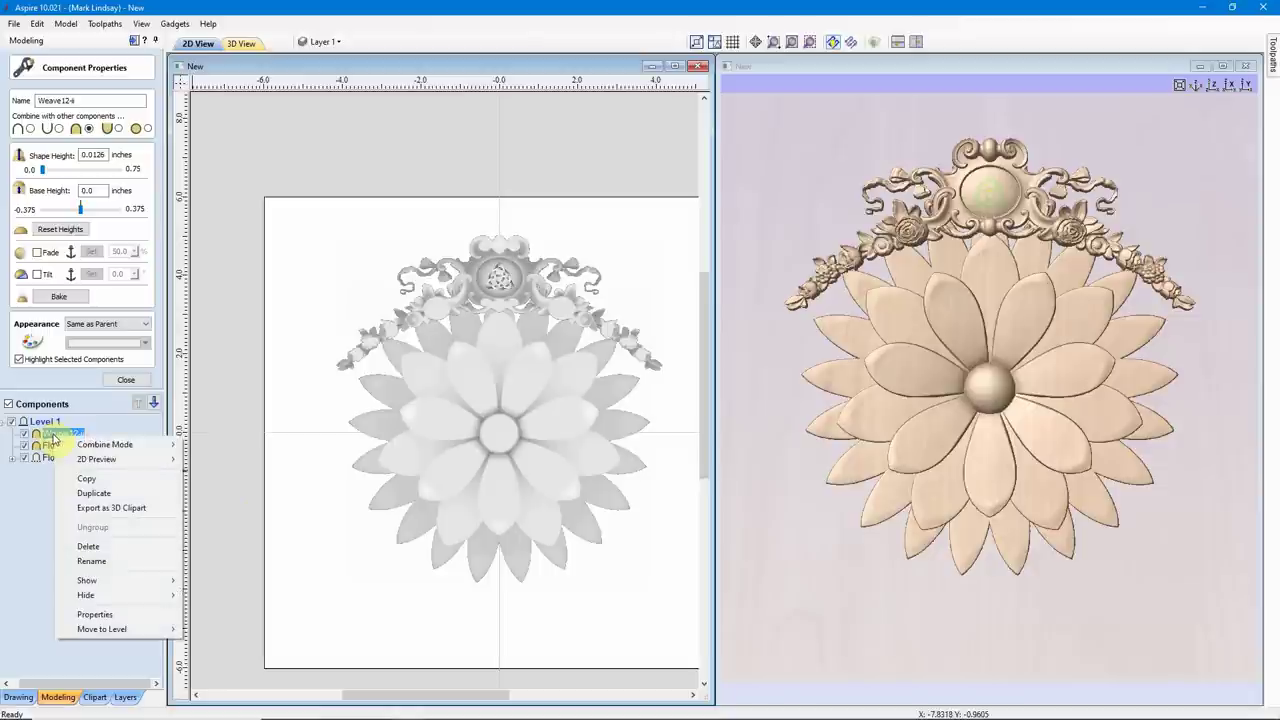
pyautogui.moveTo(140, 444)
pyautogui.click(222, 445)
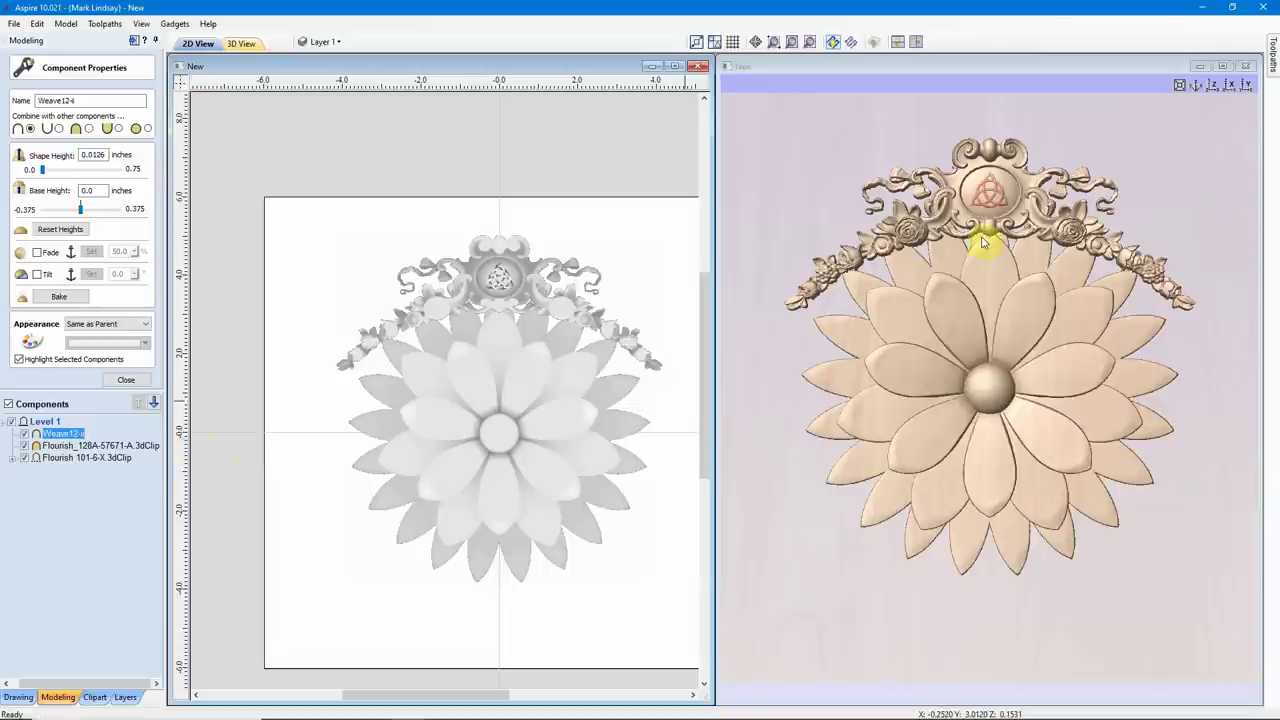
# Step: Inspect the triquetra in the crown's oval in 3D, then close Component Properties
pyautogui.click(640, 249)
pyautogui.scroll(5, 988, 203)
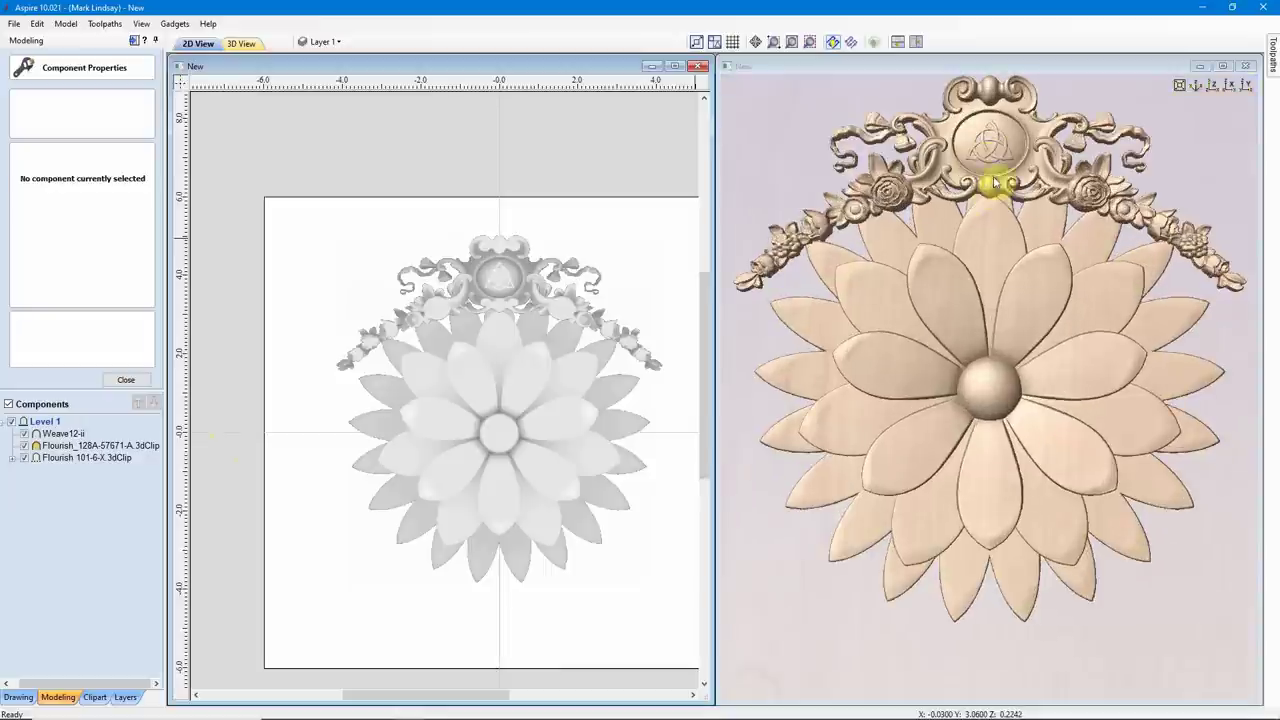
pyautogui.moveTo(971, 423); pyautogui.dragTo(993, 343)
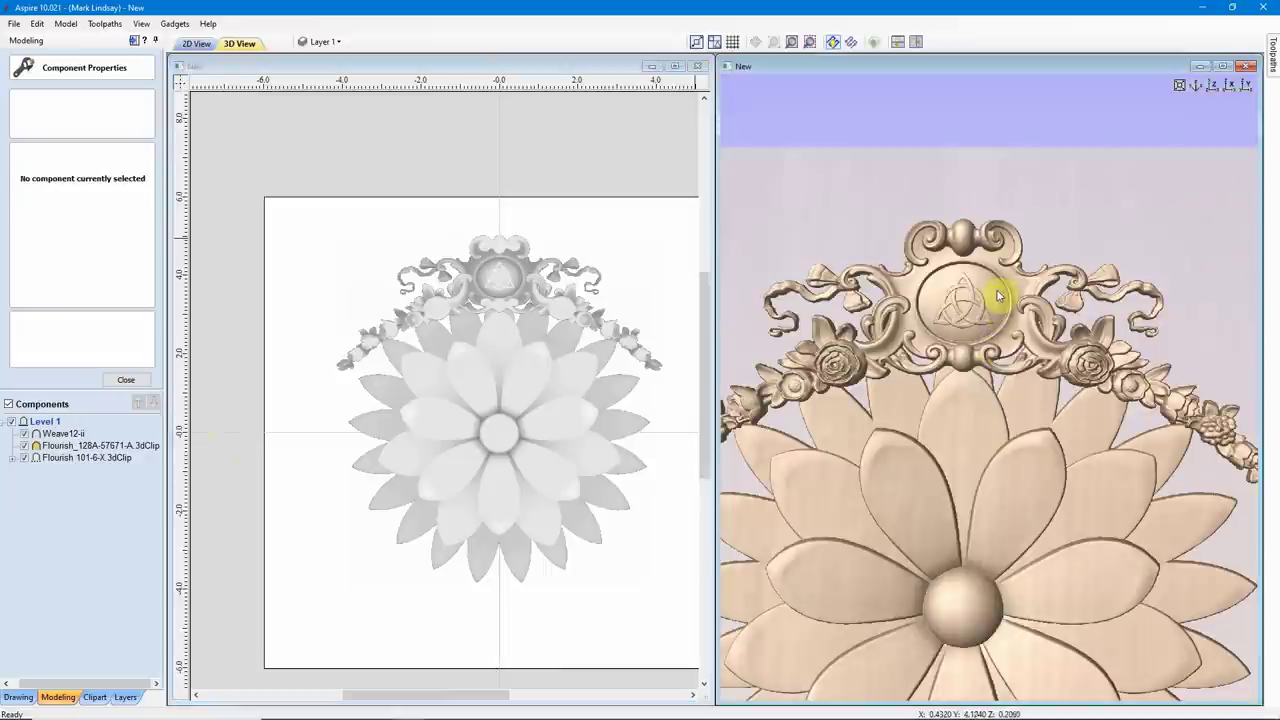
pyautogui.scroll(-2, 982, 298)
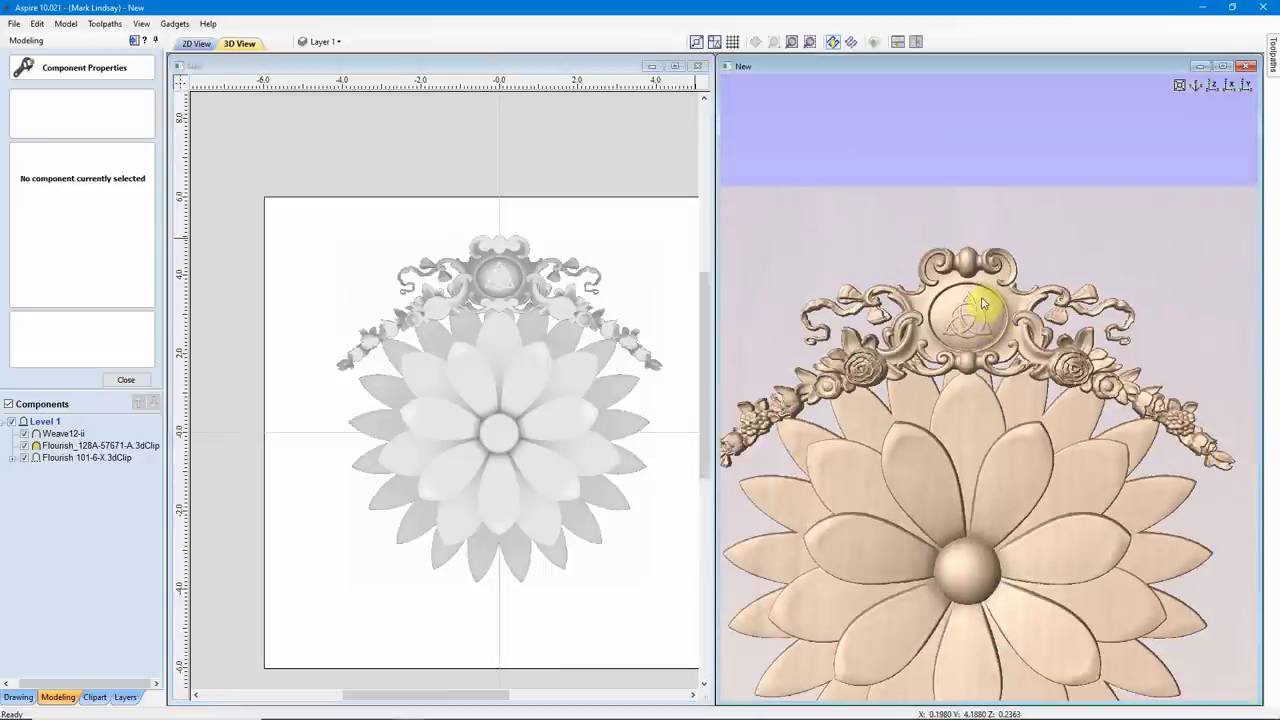
pyautogui.click(126, 380)
# Step: Add the Weave13-i knot from the Weaves clipart folder to the design
pyautogui.click(100, 700)
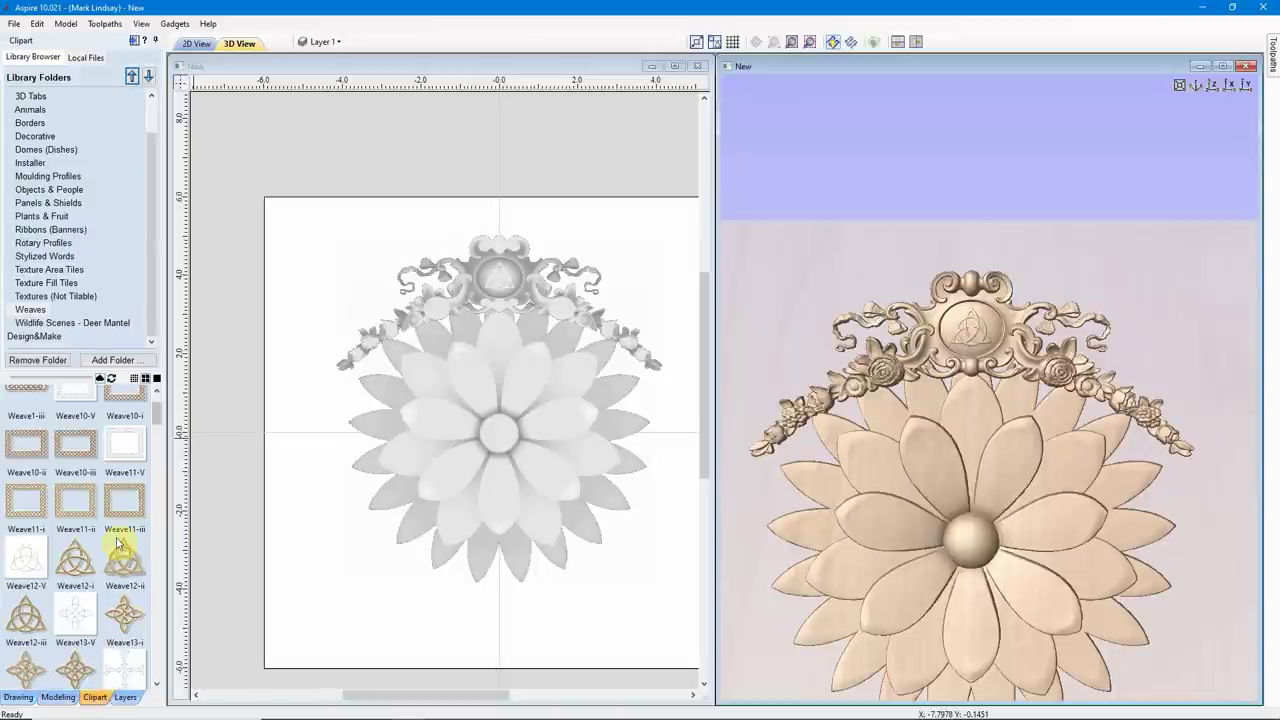
pyautogui.scroll(-1, 113, 545)
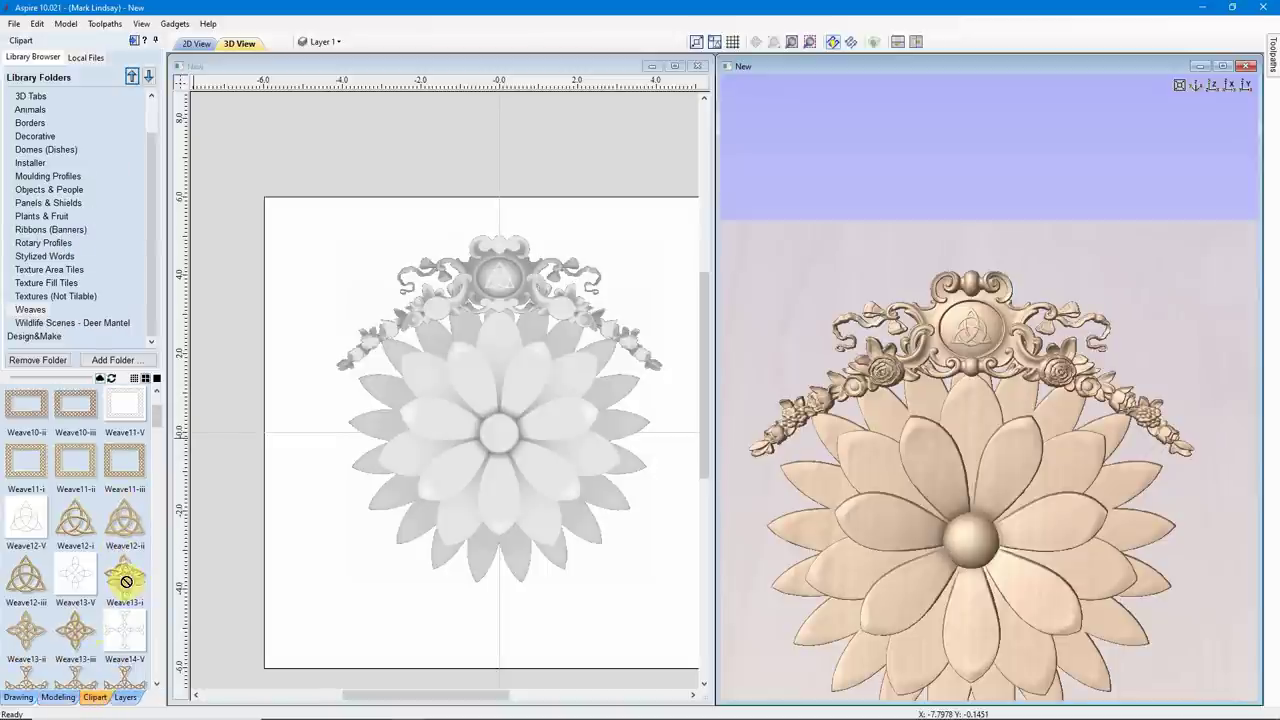
pyautogui.doubleClick(127, 588)
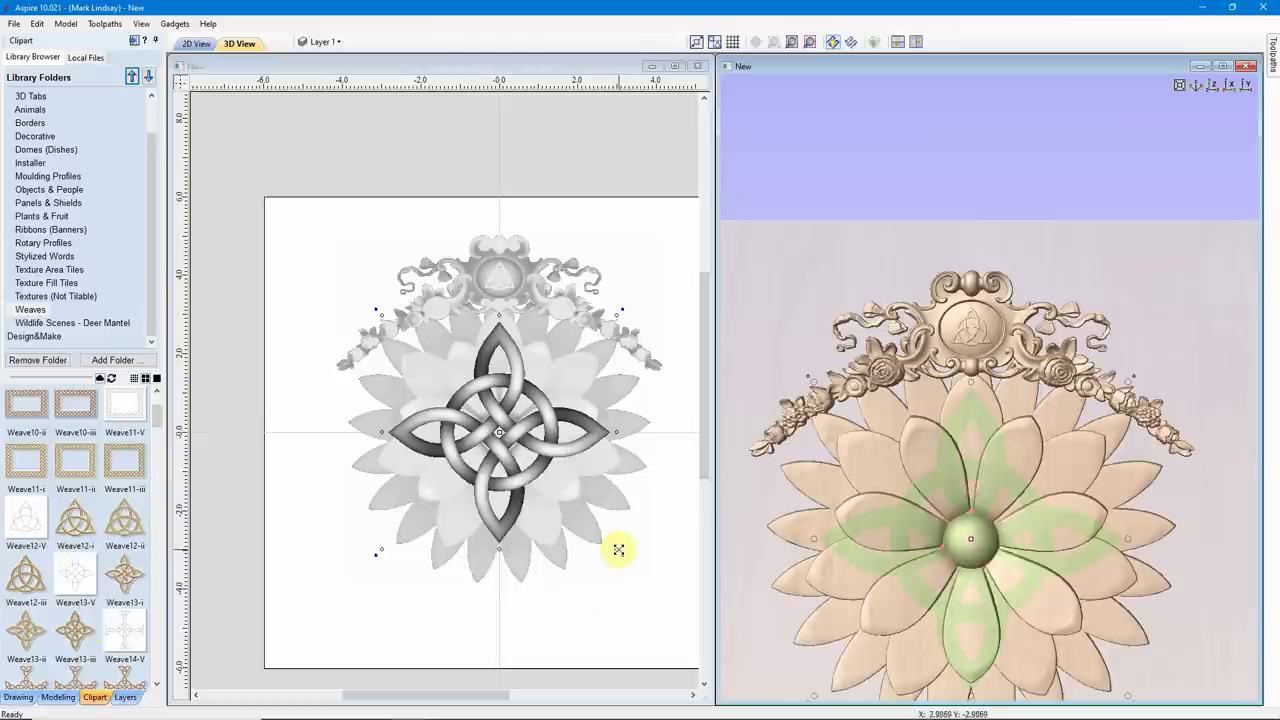
# Step: Shrink the Weave13-i knot and nudge it until it sits centred on the centre dome
pyautogui.click(618, 549)
pyautogui.moveTo(618, 549); pyautogui.dragTo(517, 450)
pyautogui.scroll(6, 497, 435)
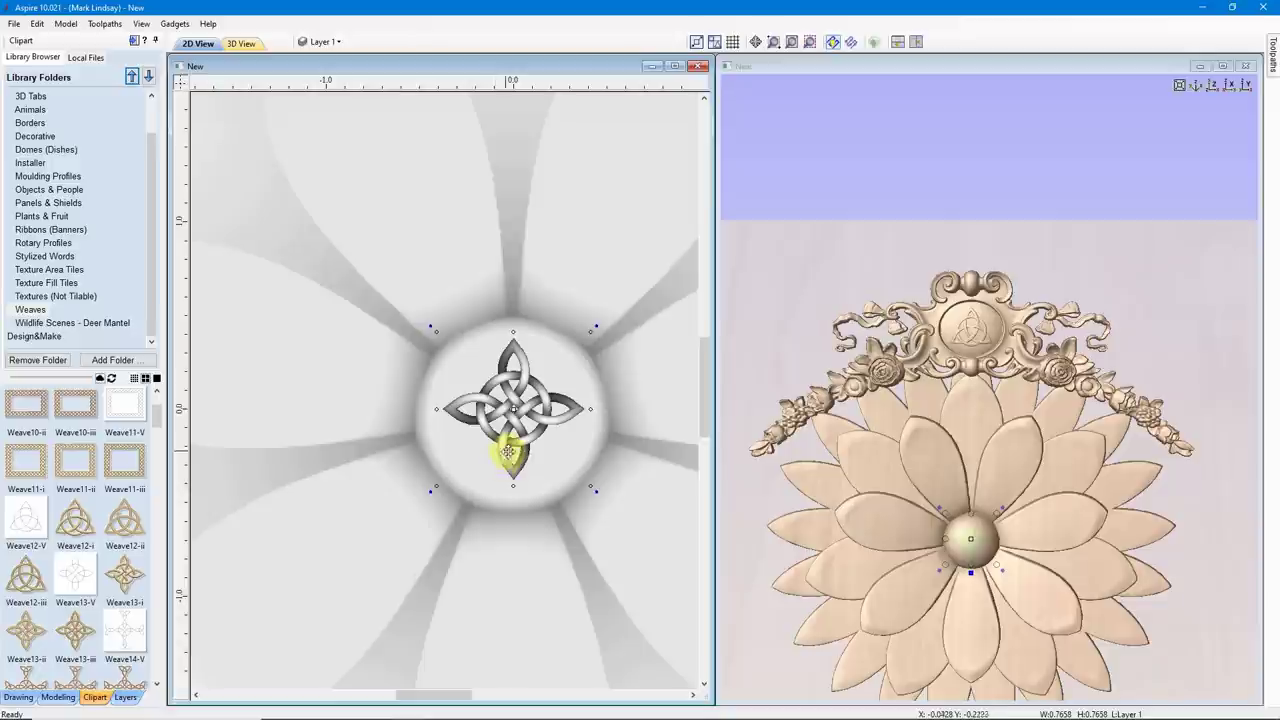
pyautogui.scroll(1, 530, 460)
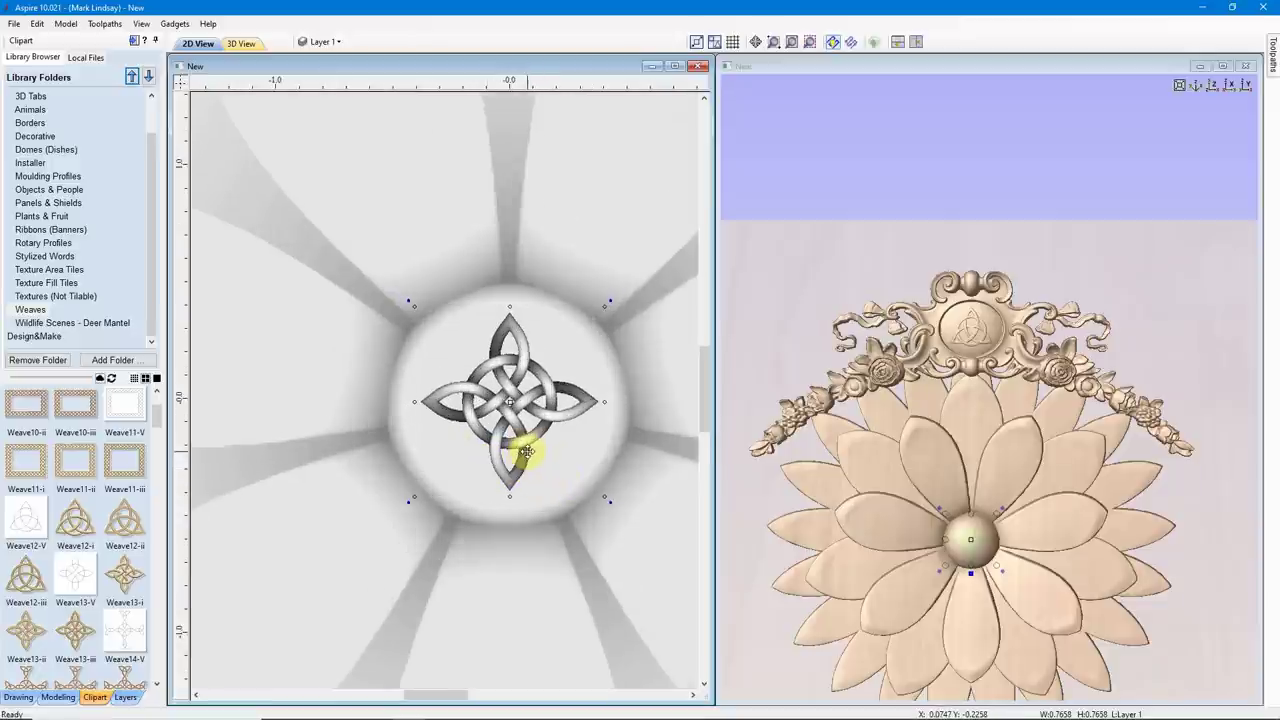
pyautogui.moveTo(526, 451); pyautogui.dragTo(529, 454)
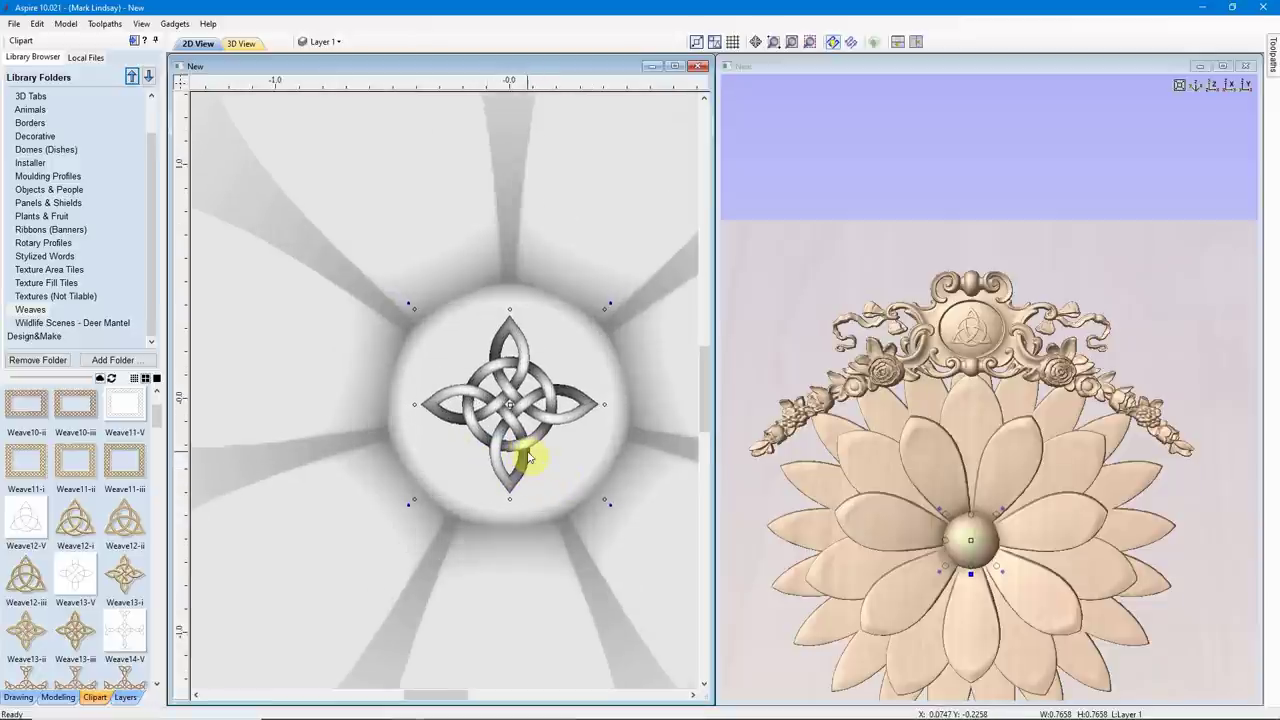
pyautogui.press('Left')
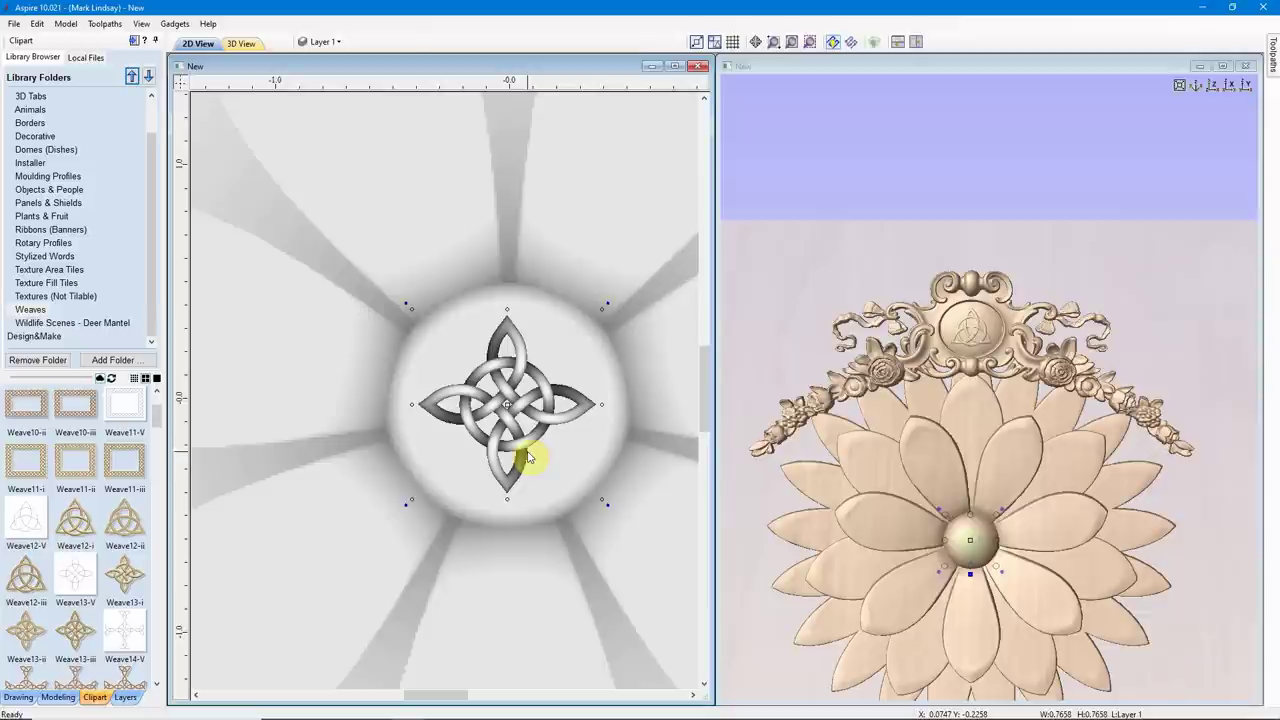
pyautogui.click(863, 171)
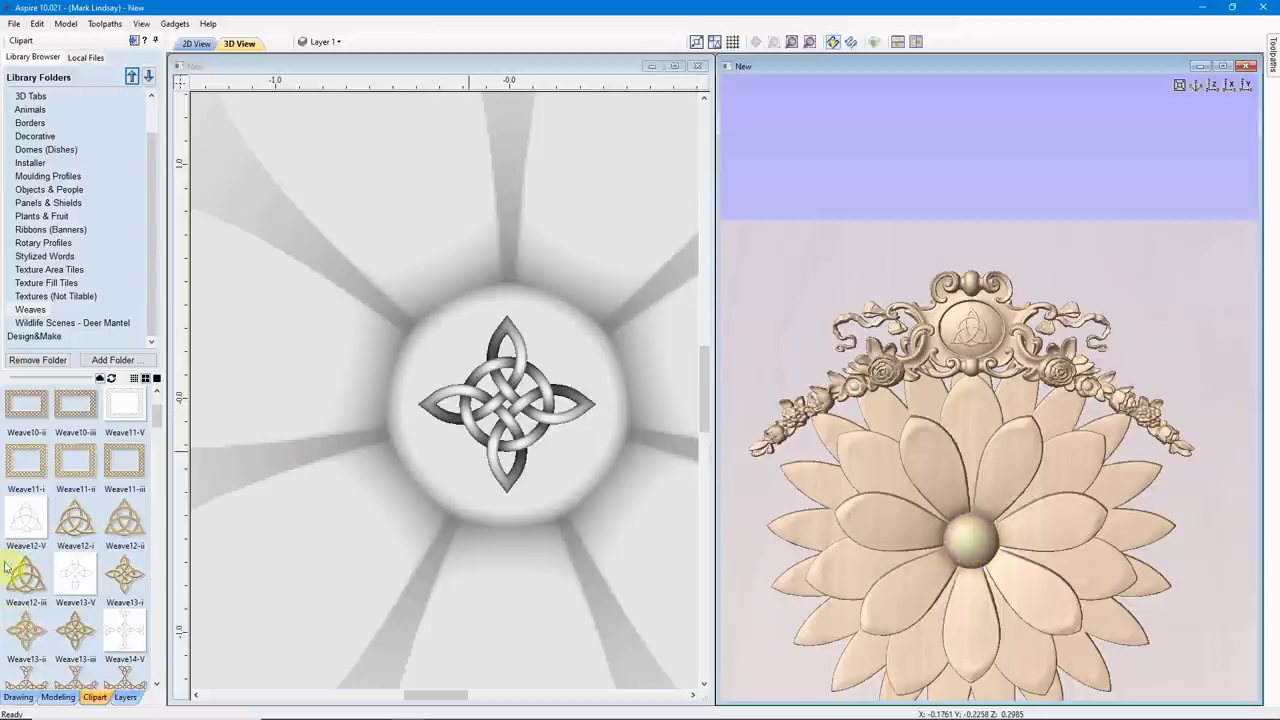
# Step: Set the Weave13-i component's combine mode to Add and view the carving from the top
pyautogui.click(58, 697)
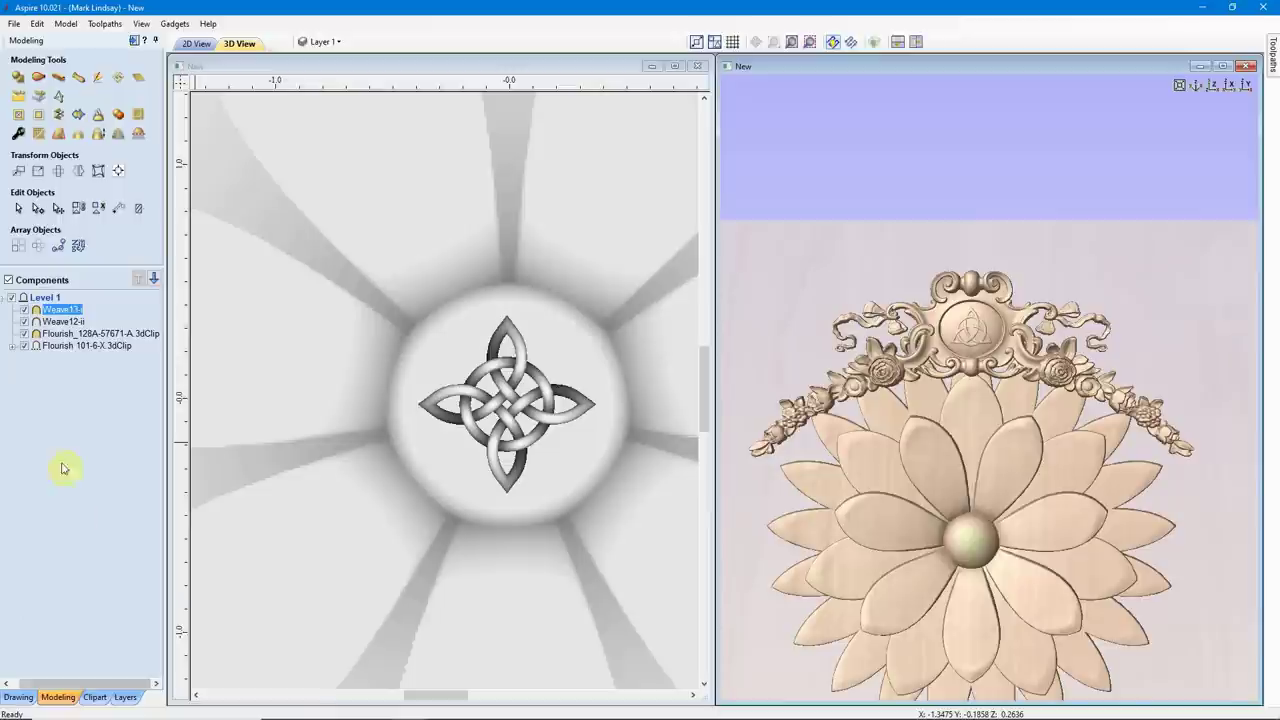
pyautogui.rightClick(56, 314)
pyautogui.moveTo(130, 321)
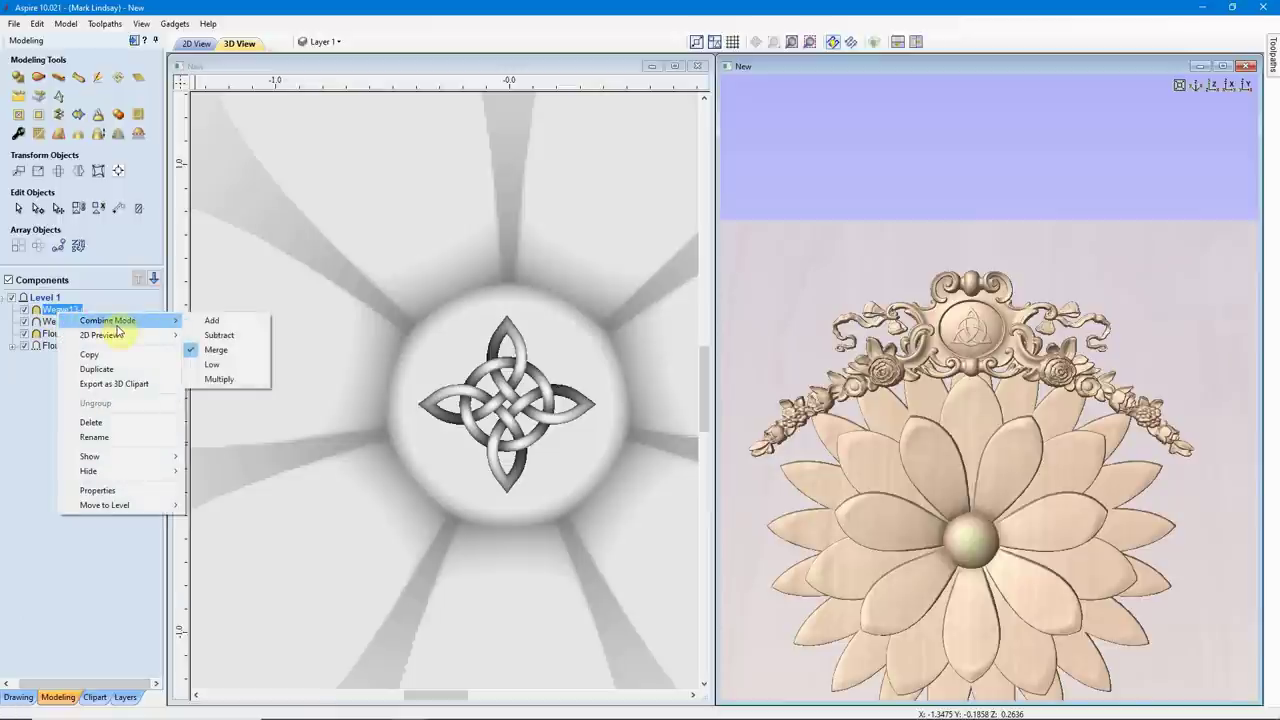
pyautogui.click(236, 323)
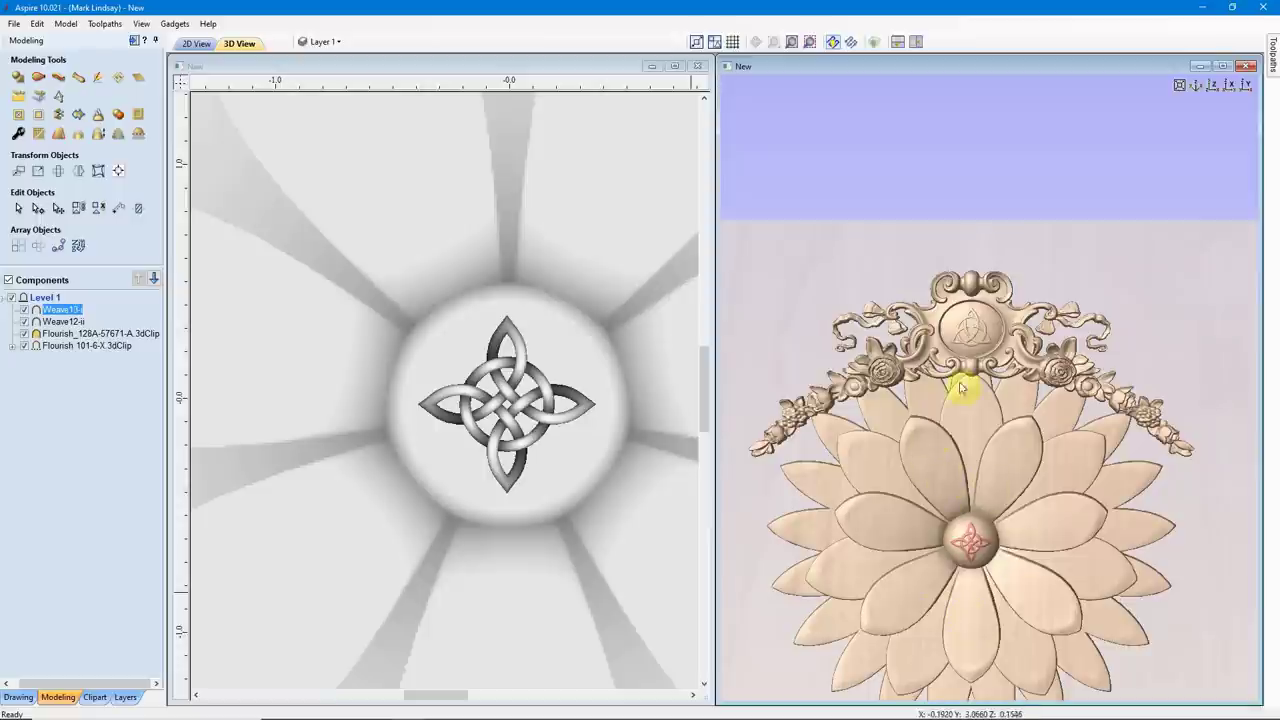
pyautogui.click(1213, 88)
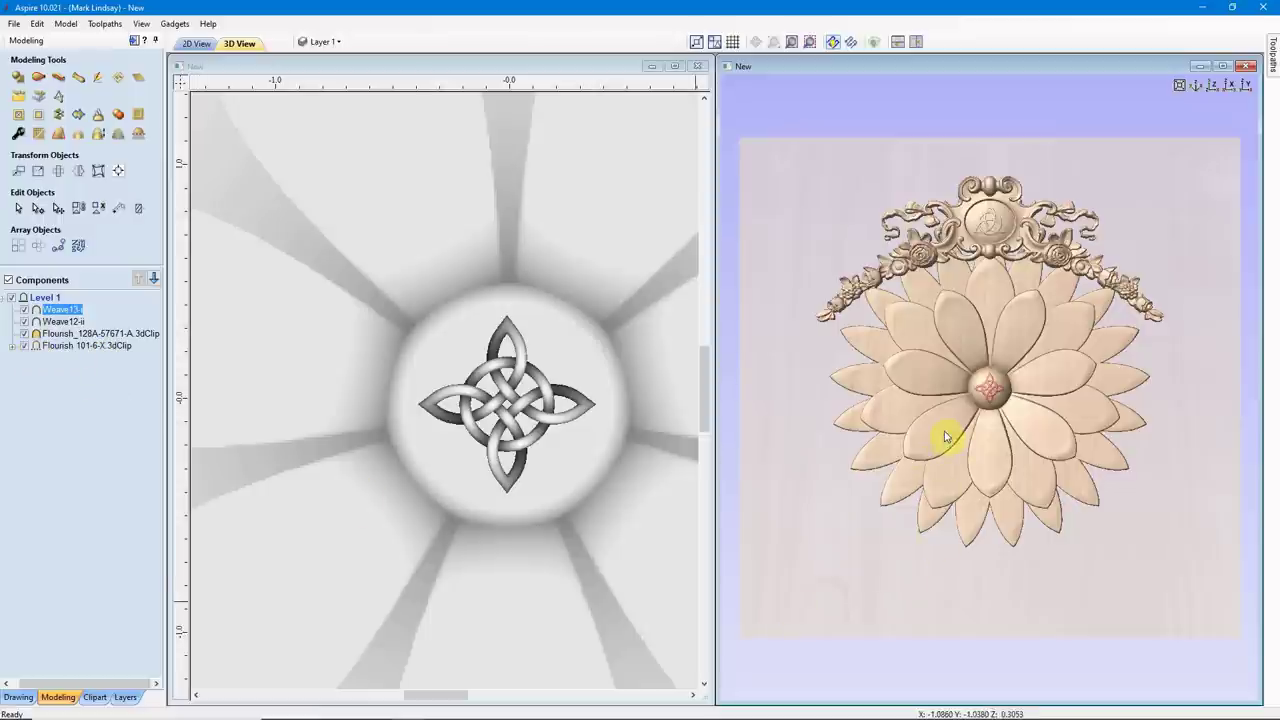
# Step: Zoom the 2D view out to the whole rosette using the Flourish 101-6-X selection, then deselect
pyautogui.click(626, 142)
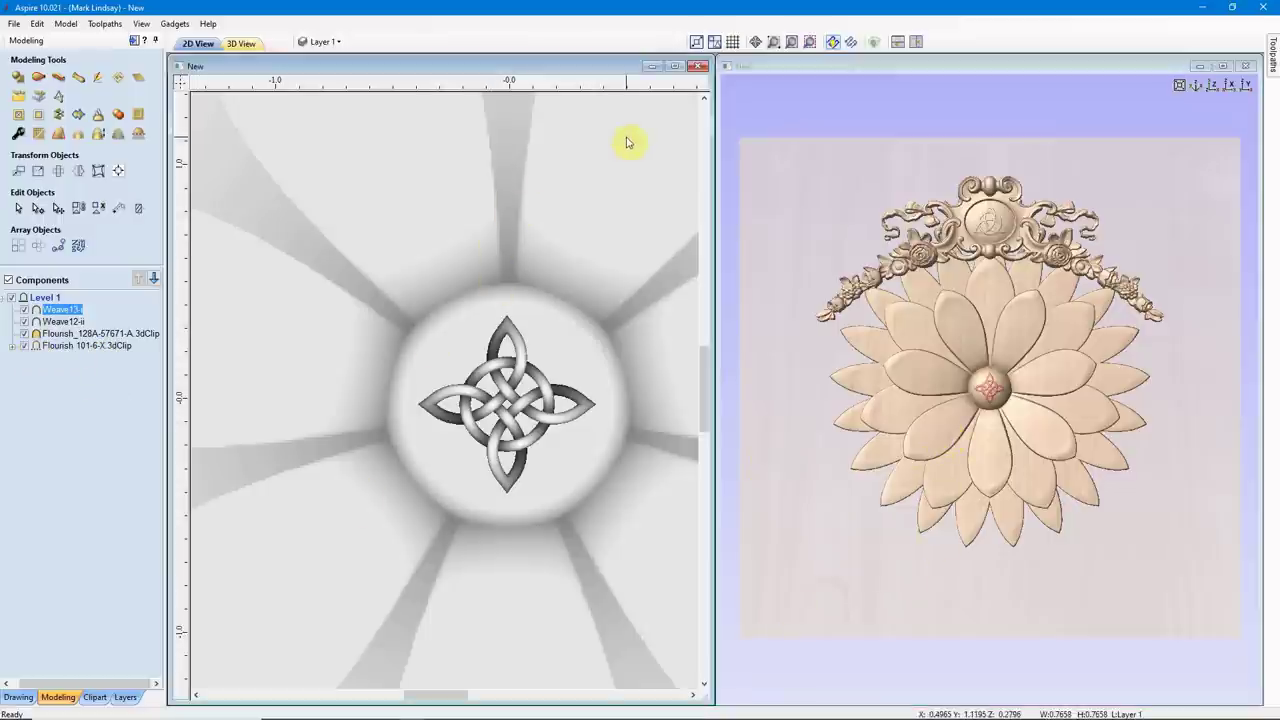
pyautogui.click(626, 142)
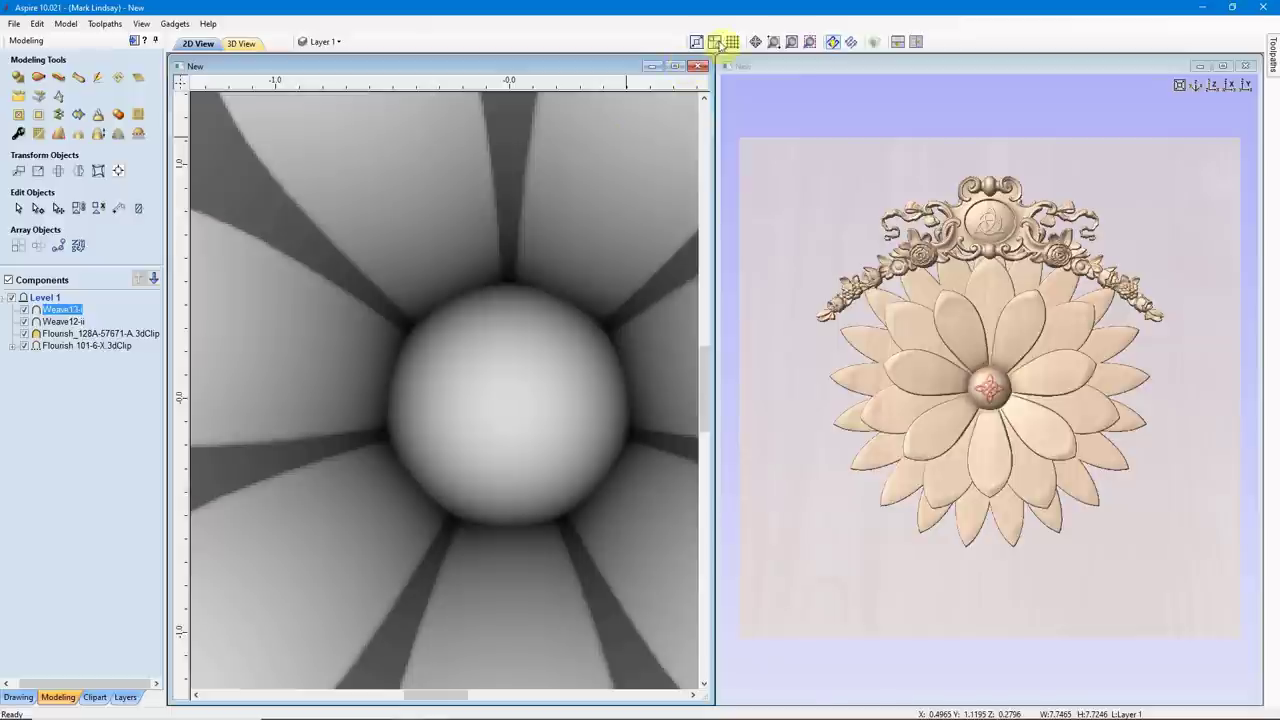
pyautogui.click(810, 44)
pyautogui.click(655, 138)
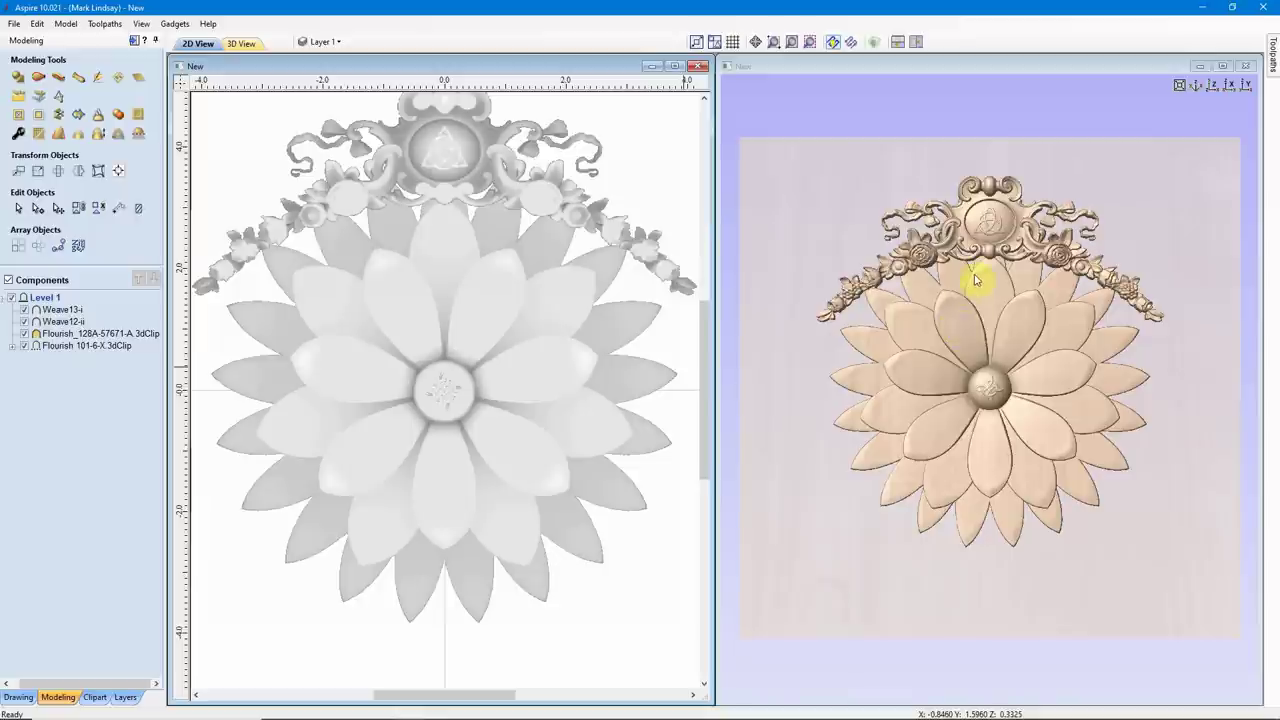
# Step: Zoom in and tilt the 3D model to inspect the carved knots
pyautogui.scroll(2, 977, 278)
pyautogui.scroll(2, 977, 278)
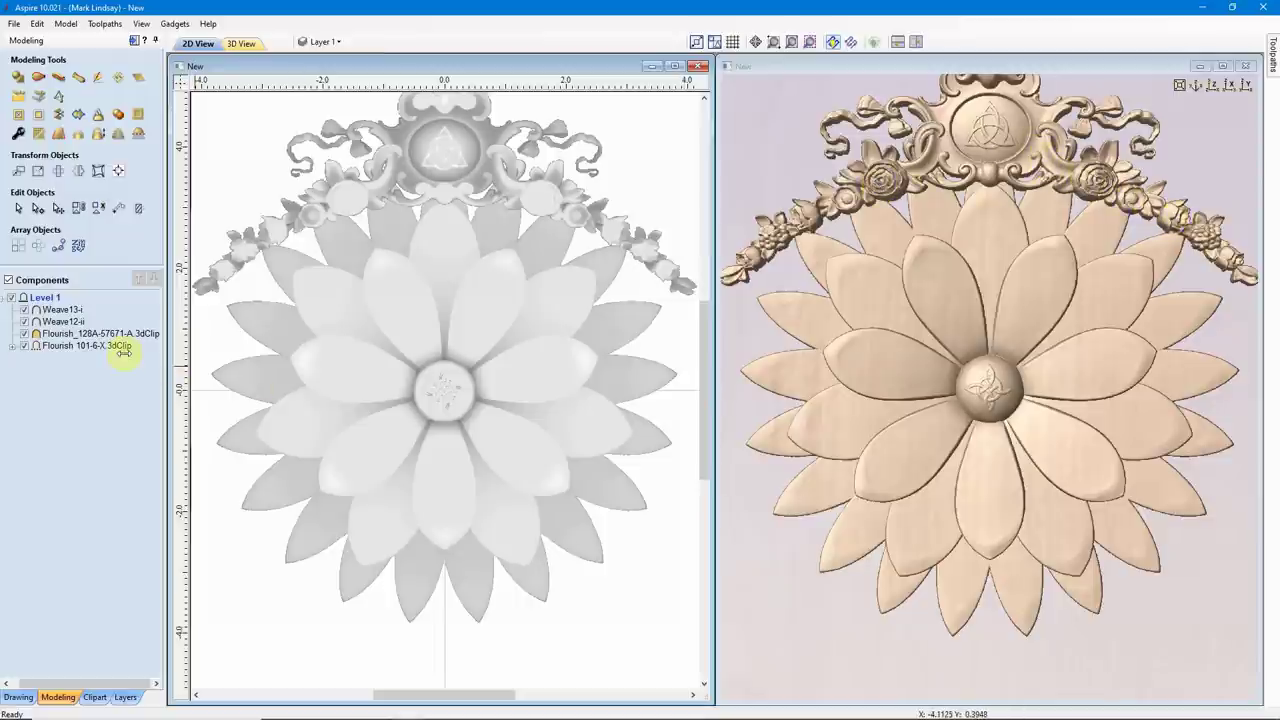
pyautogui.moveTo(55, 327)
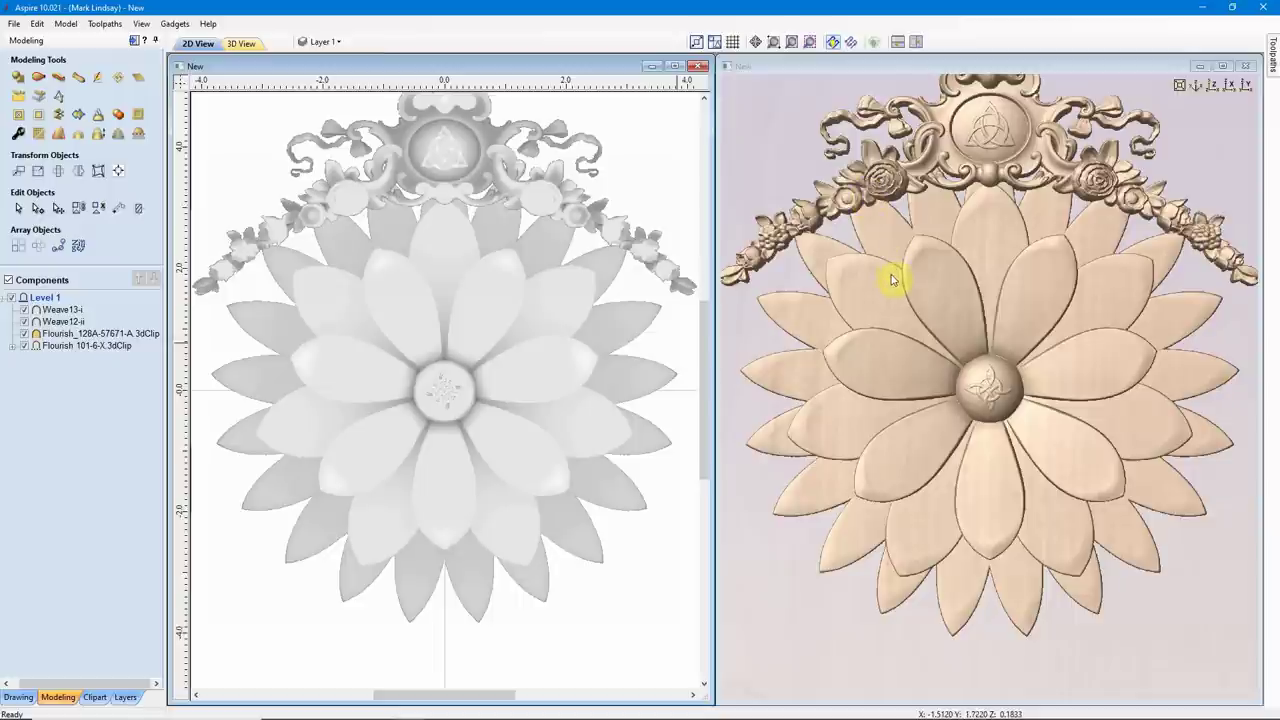
pyautogui.moveTo(934, 286); pyautogui.dragTo(1012, 232)
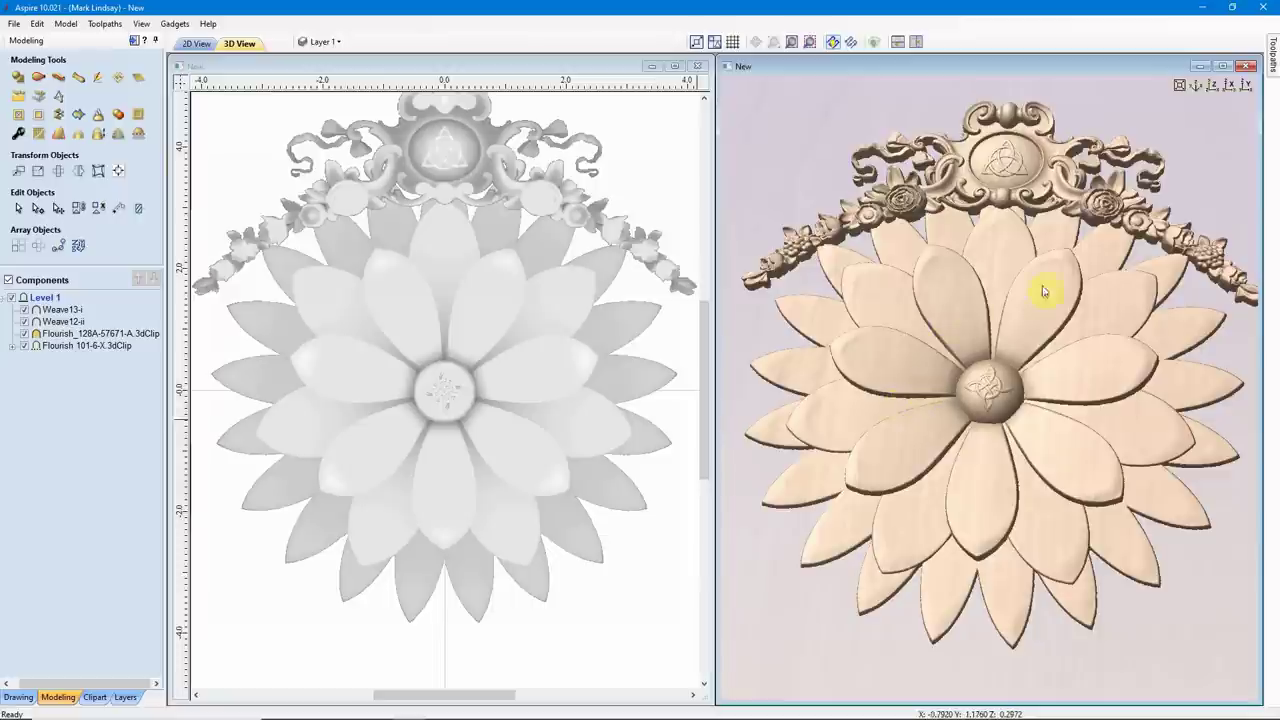
# Step: Show the 3D carving isometric then from straight above, and fit the whole job in 2D
pyautogui.click(1212, 87)
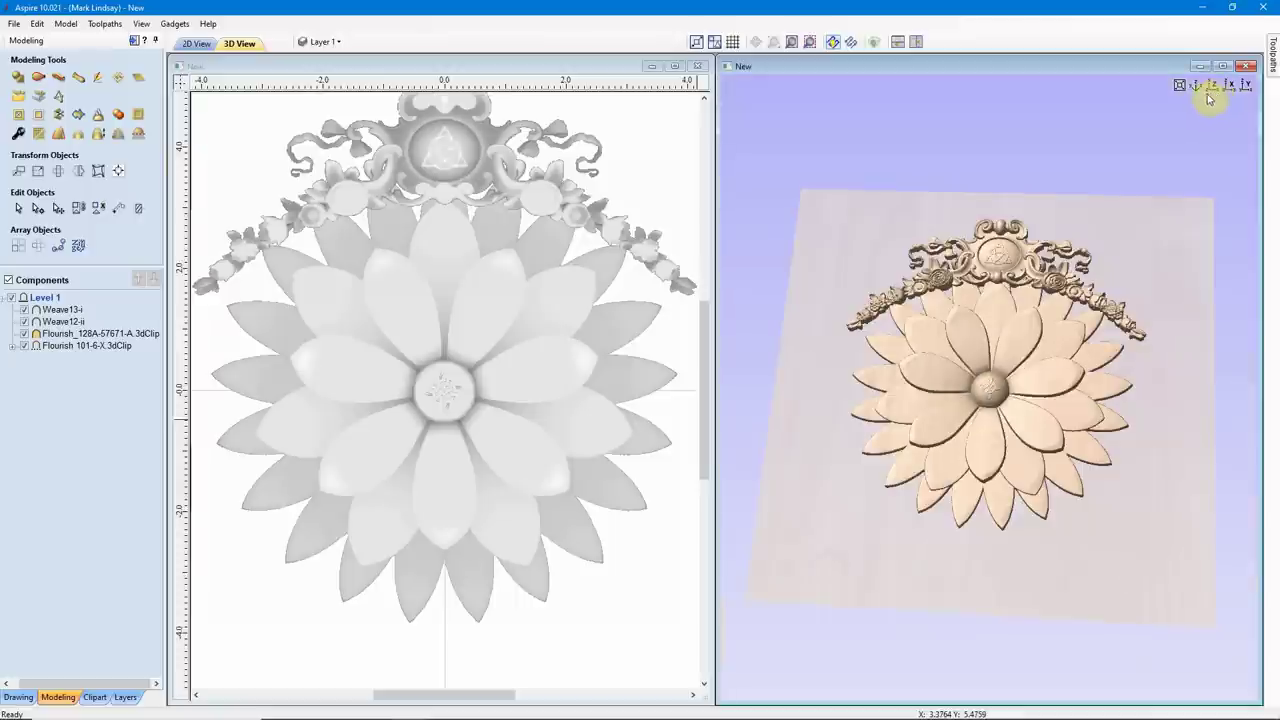
pyautogui.click(1180, 86)
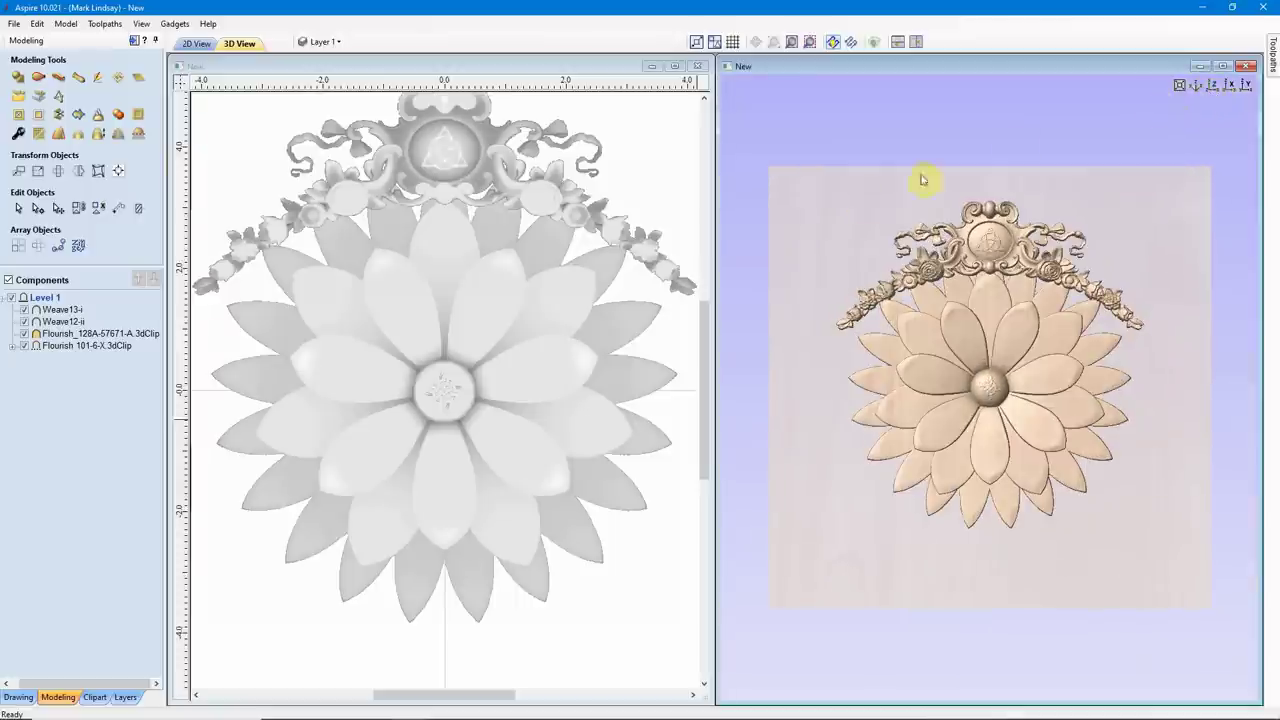
pyautogui.click(657, 145)
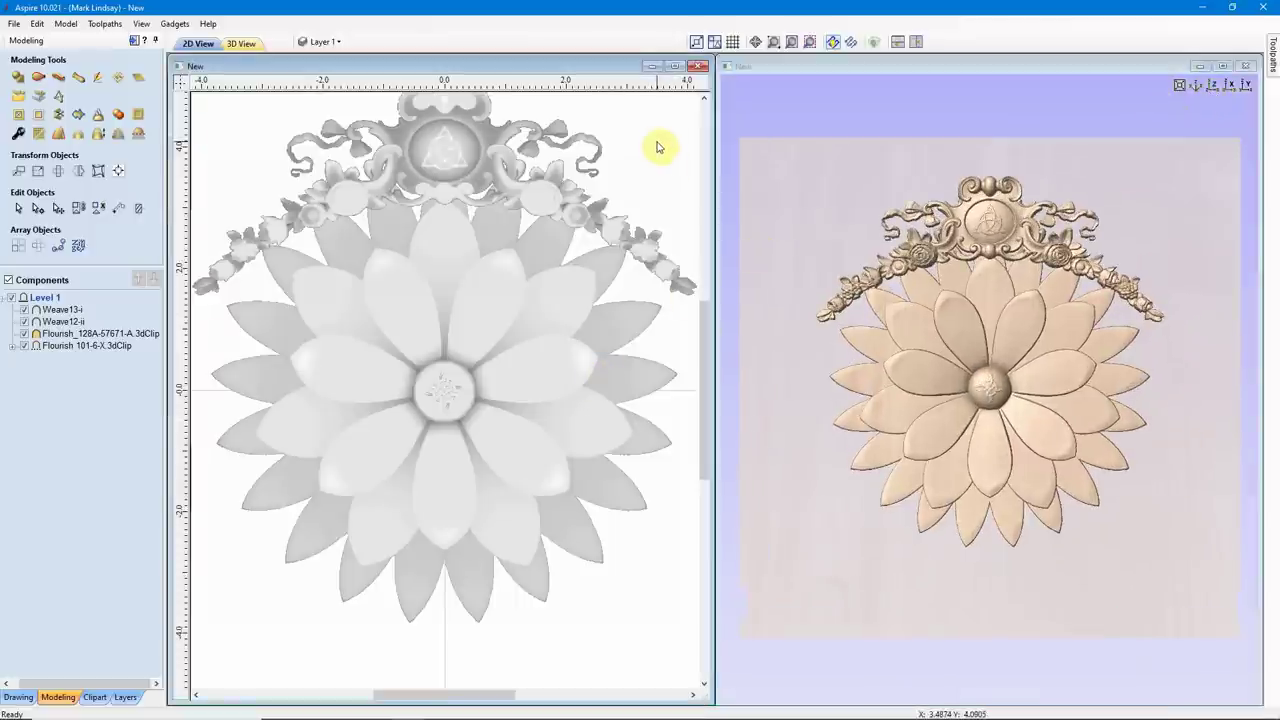
pyautogui.click(811, 45)
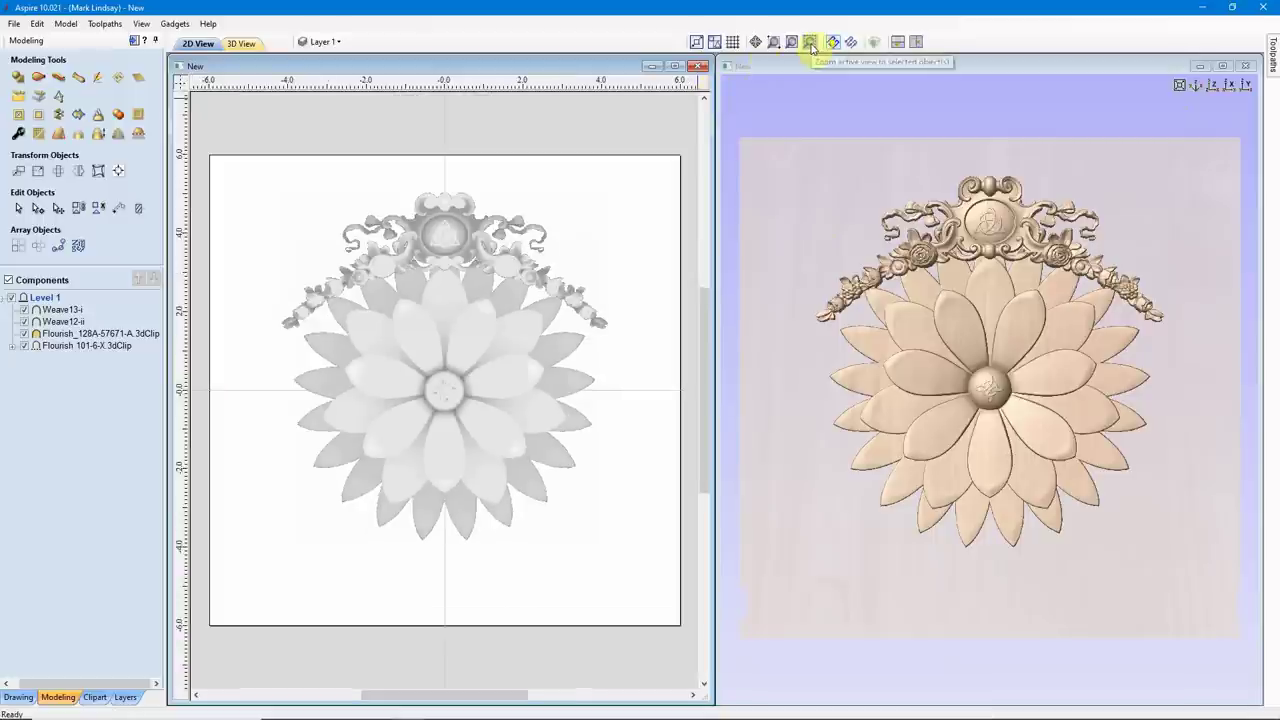